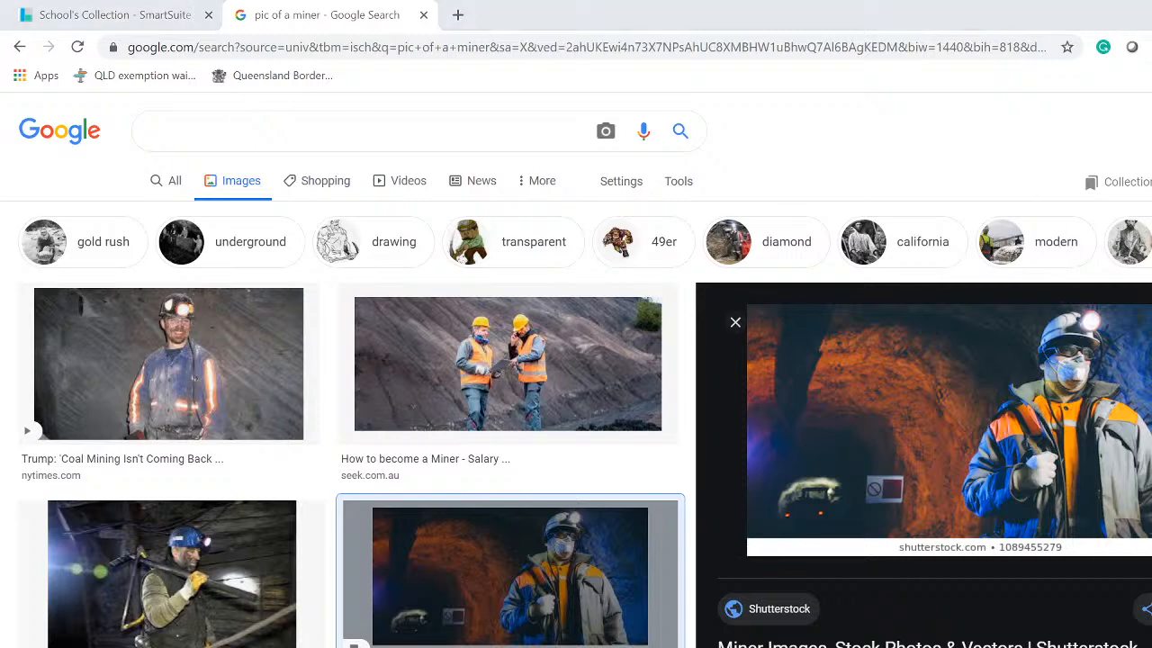
Check the system clock, then scroll the miner image results to the National Miner's Day and Digital Miner thumbnails
{"action": "key", "text": "super+alt+d"}
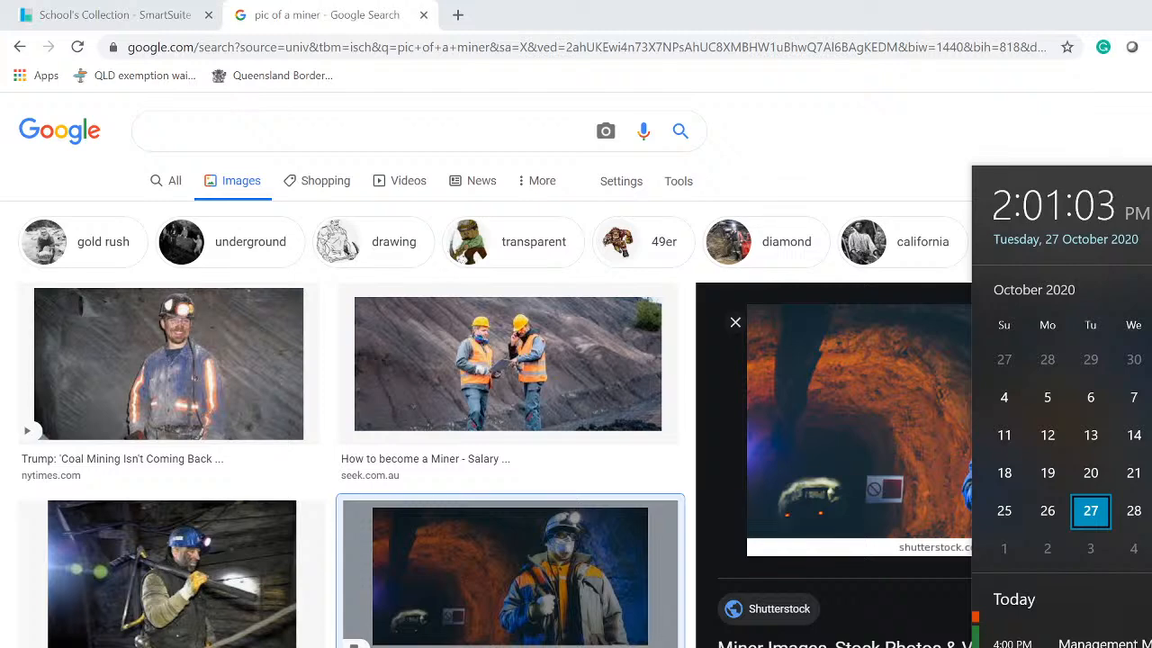
{"action": "left_click", "coordinate": [908, 142]}
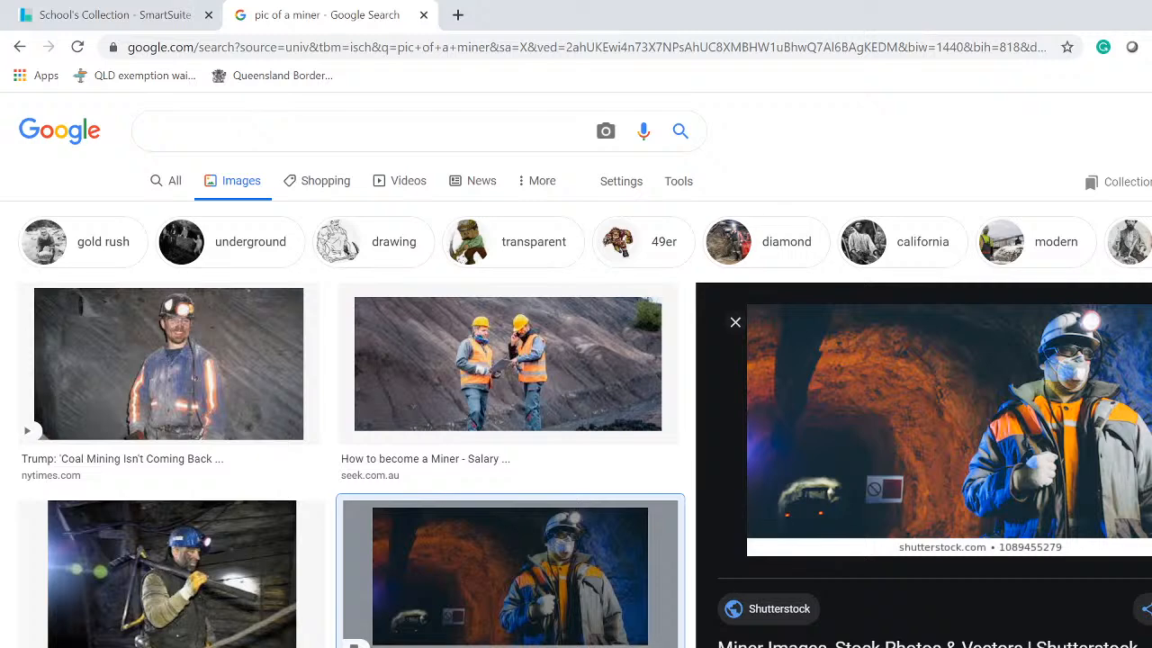
{"action": "scroll", "coordinate": [340, 621], "scroll_direction": "down", "scroll_amount": 1}
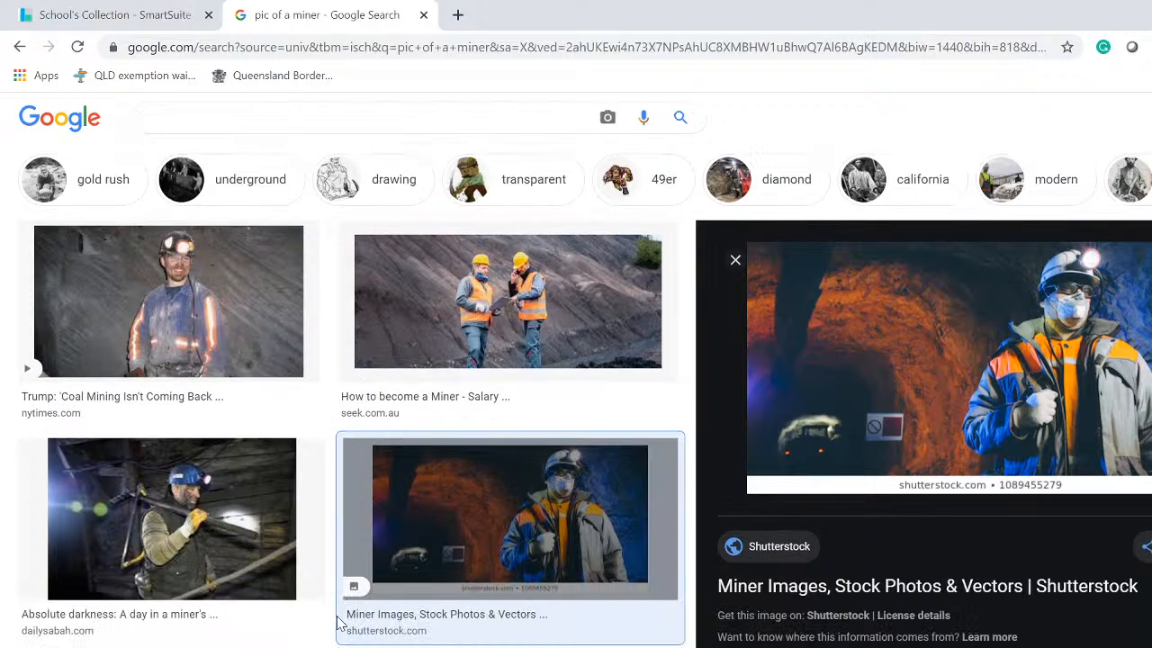
{"action": "scroll", "coordinate": [340, 621], "scroll_direction": "down", "scroll_amount": 5}
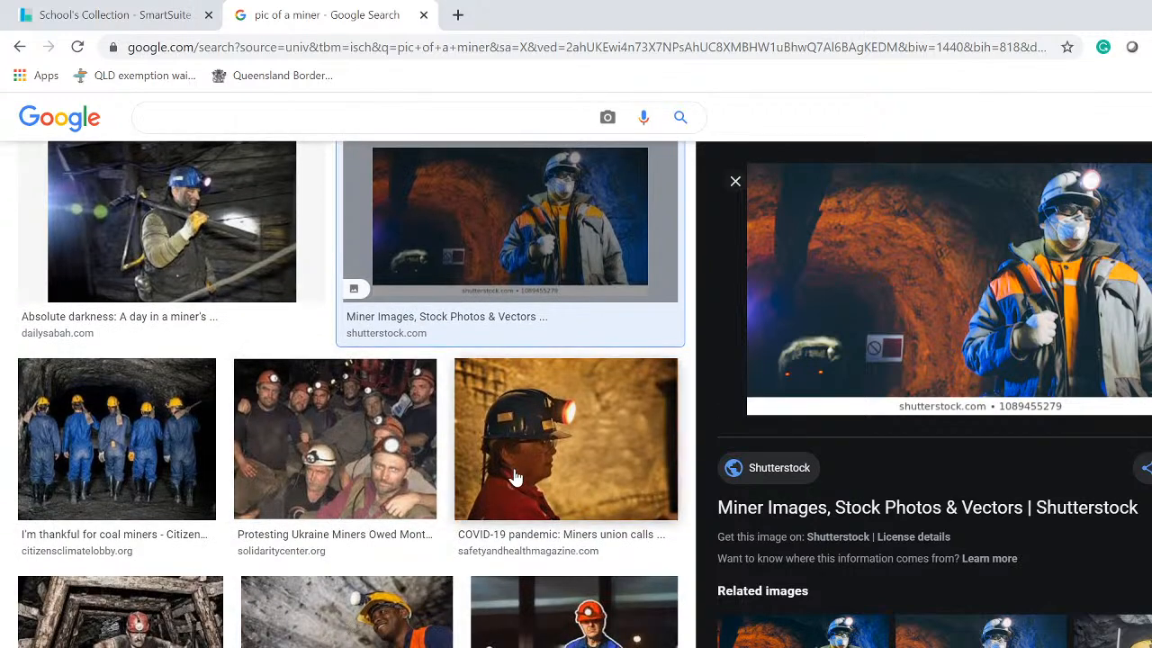
{"action": "scroll", "coordinate": [342, 504], "scroll_direction": "down", "scroll_amount": 3}
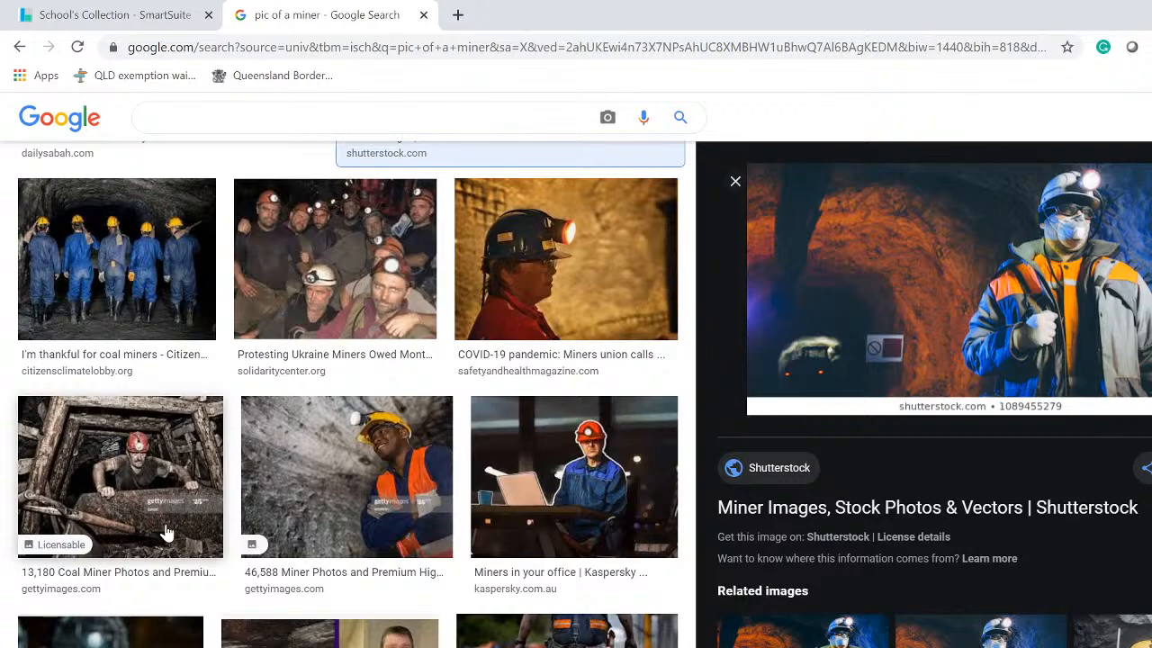
{"action": "scroll", "coordinate": [167, 533], "scroll_direction": "down", "scroll_amount": 7}
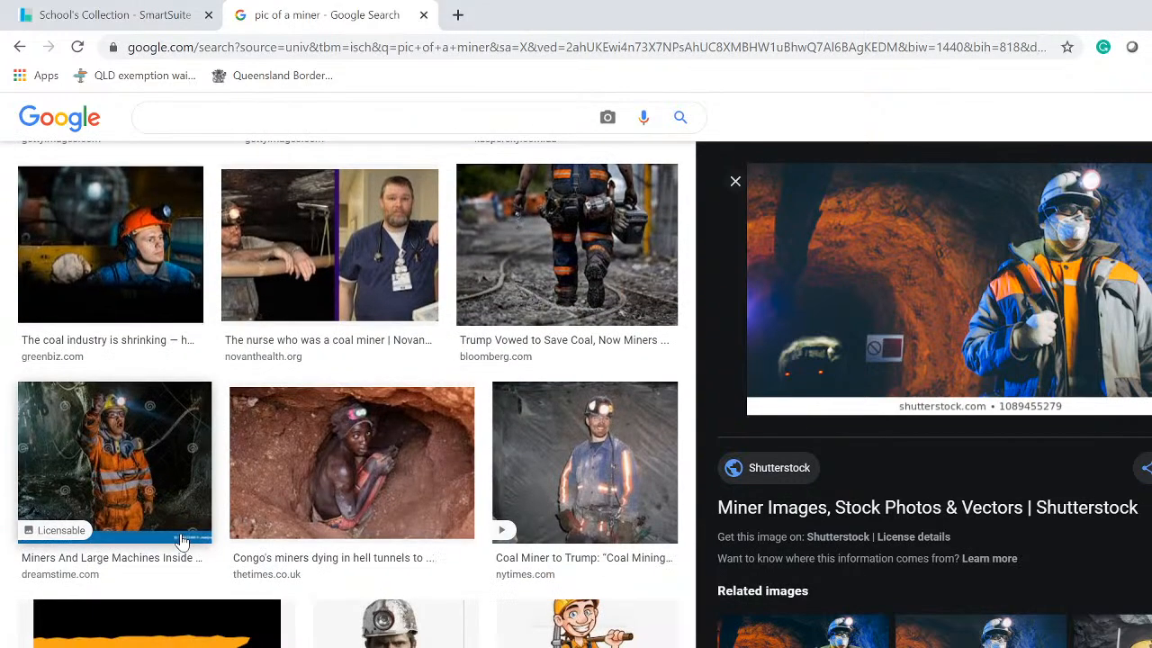
{"action": "scroll", "coordinate": [181, 540], "scroll_direction": "down", "scroll_amount": 5}
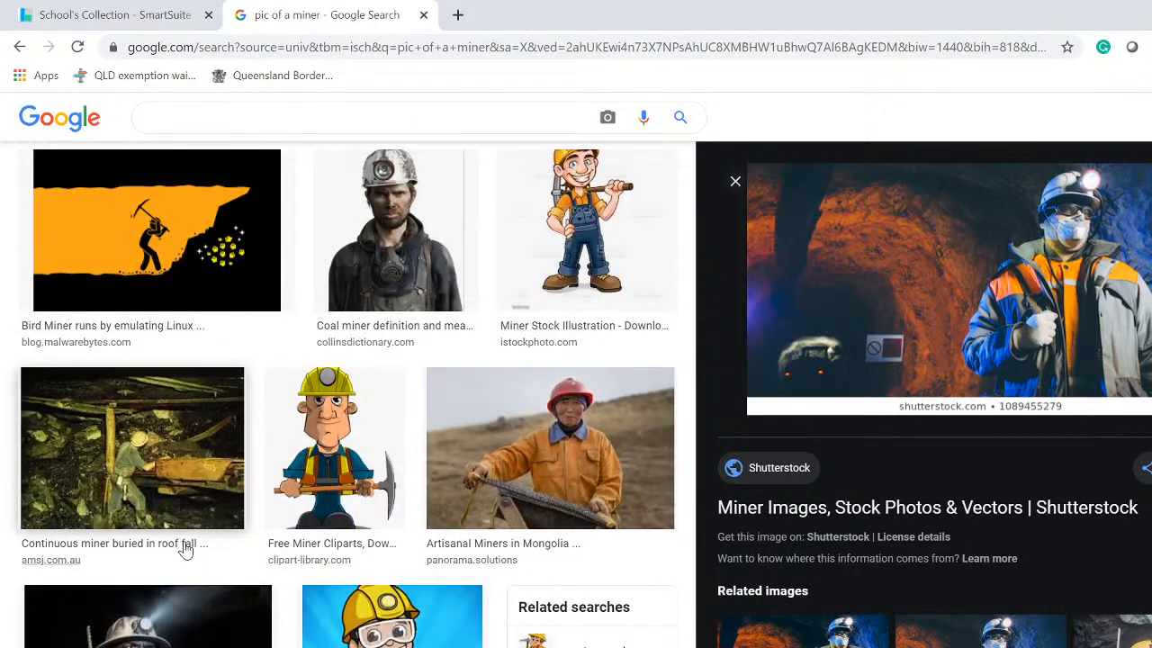
{"action": "scroll", "coordinate": [184, 551], "scroll_direction": "down", "scroll_amount": 2}
{"action": "scroll", "coordinate": [185, 553], "scroll_direction": "down", "scroll_amount": 2}
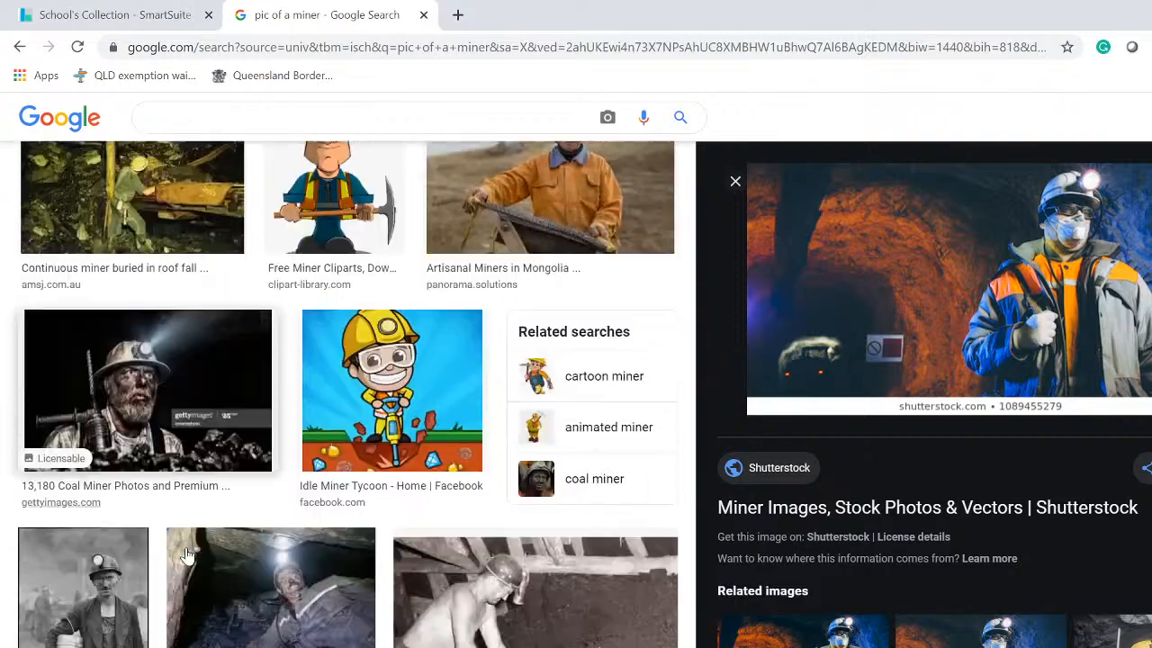
{"action": "scroll", "coordinate": [194, 552], "scroll_direction": "down", "scroll_amount": 3}
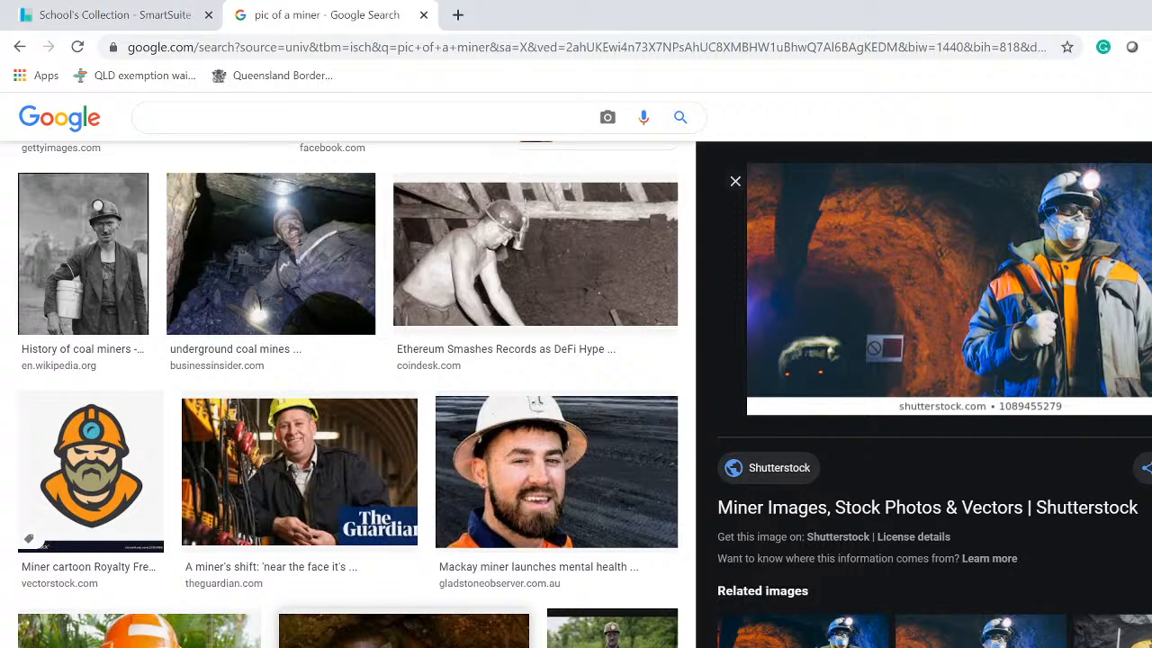
{"action": "scroll", "coordinate": [349, 393], "scroll_direction": "down", "scroll_amount": 4}
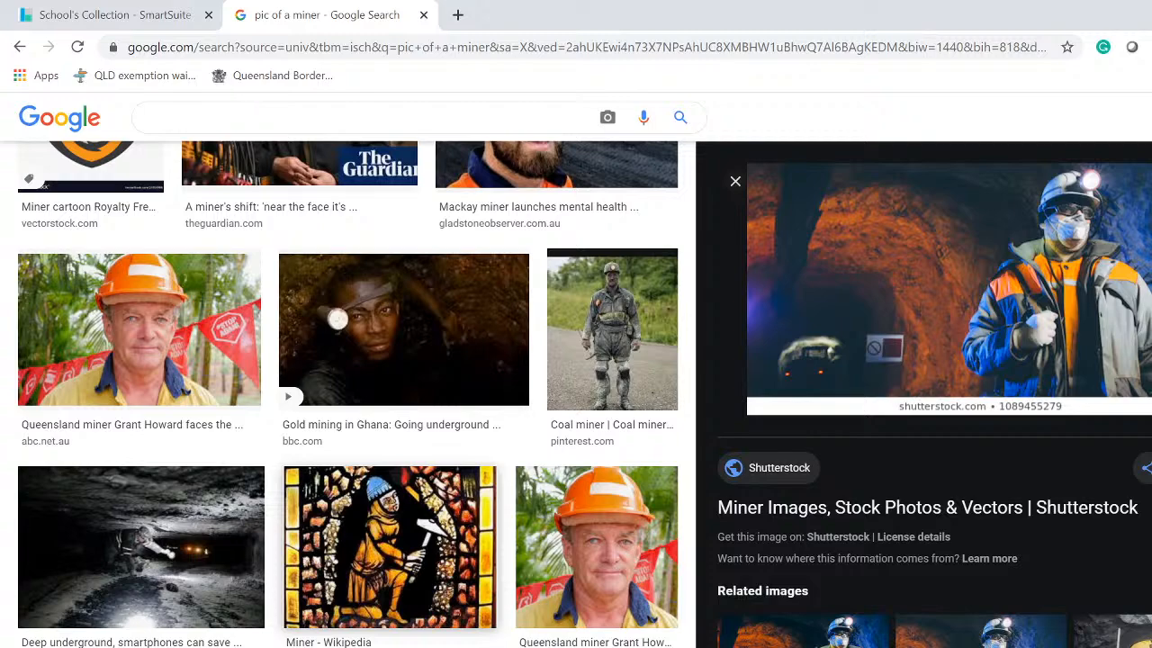
{"action": "scroll", "coordinate": [349, 394], "scroll_direction": "down", "scroll_amount": 3}
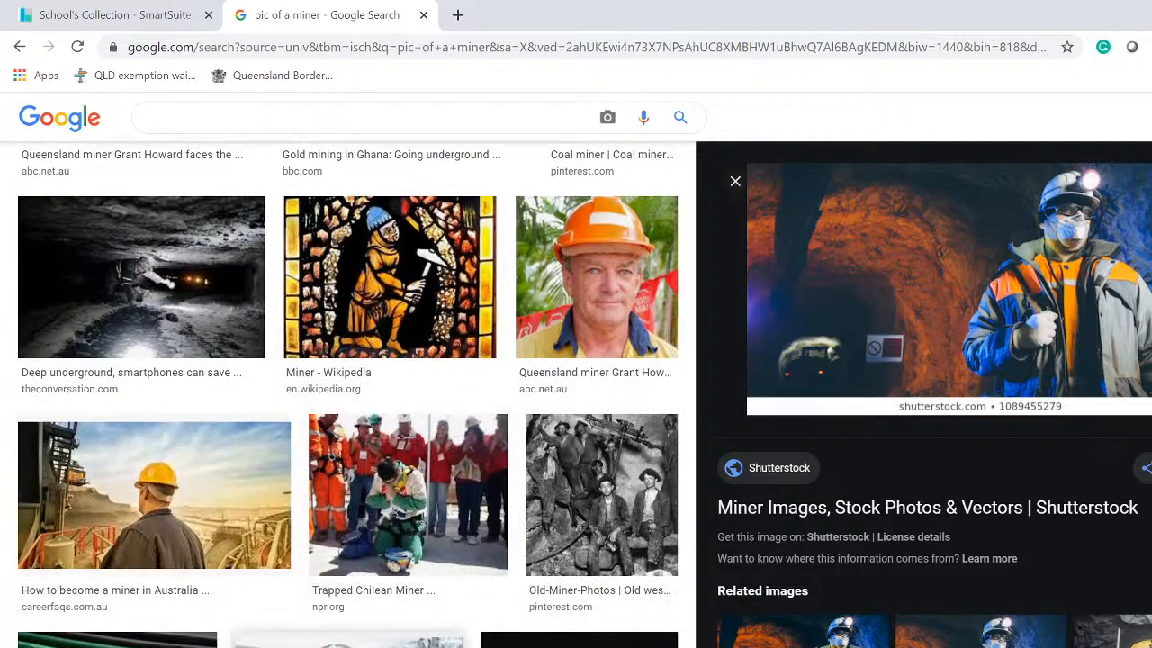
{"action": "scroll", "coordinate": [348, 393], "scroll_direction": "down", "scroll_amount": 5}
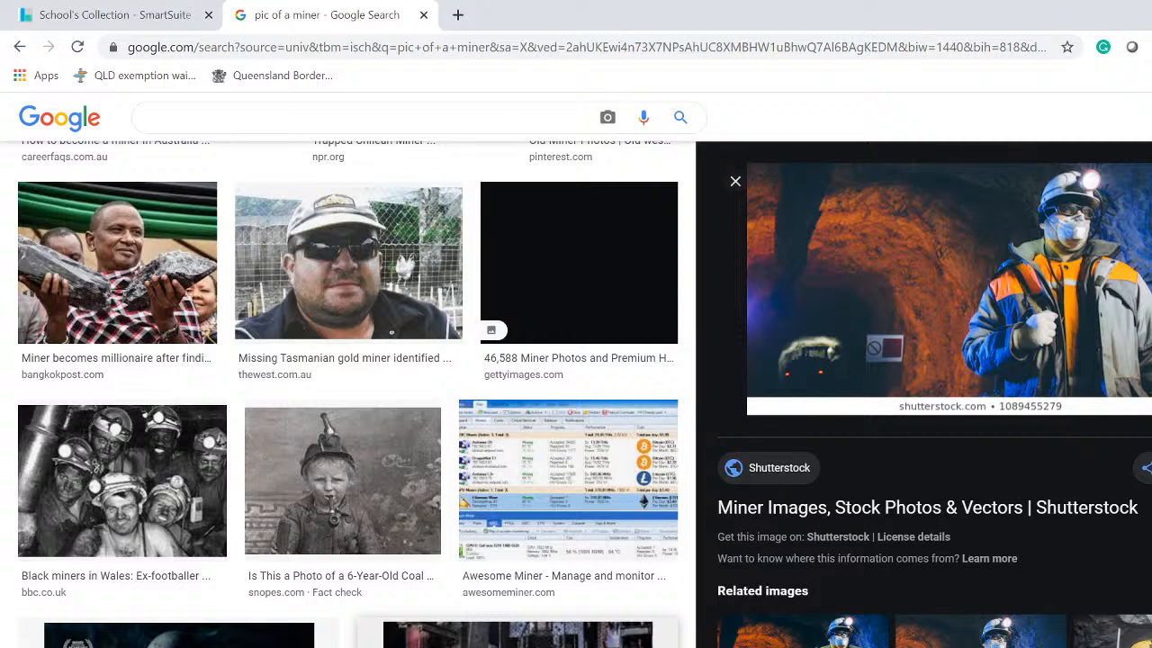
{"action": "scroll", "coordinate": [351, 396], "scroll_direction": "down", "scroll_amount": 3}
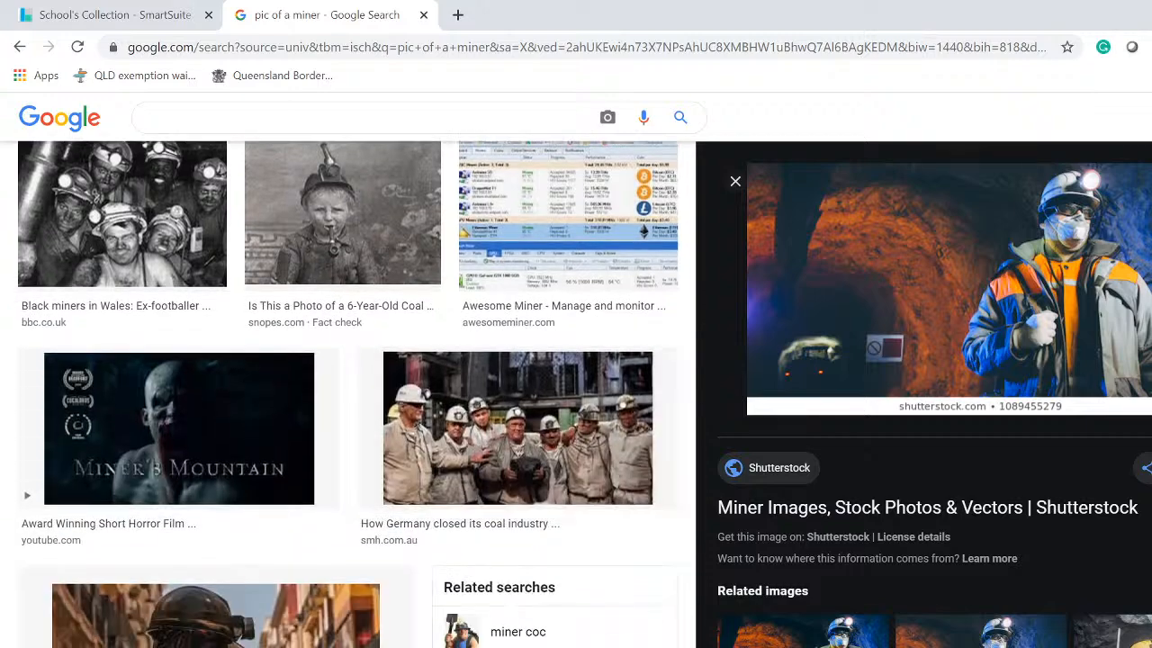
{"action": "scroll", "coordinate": [351, 396], "scroll_direction": "down", "scroll_amount": 3}
{"action": "scroll", "coordinate": [351, 396], "scroll_direction": "down", "scroll_amount": 7}
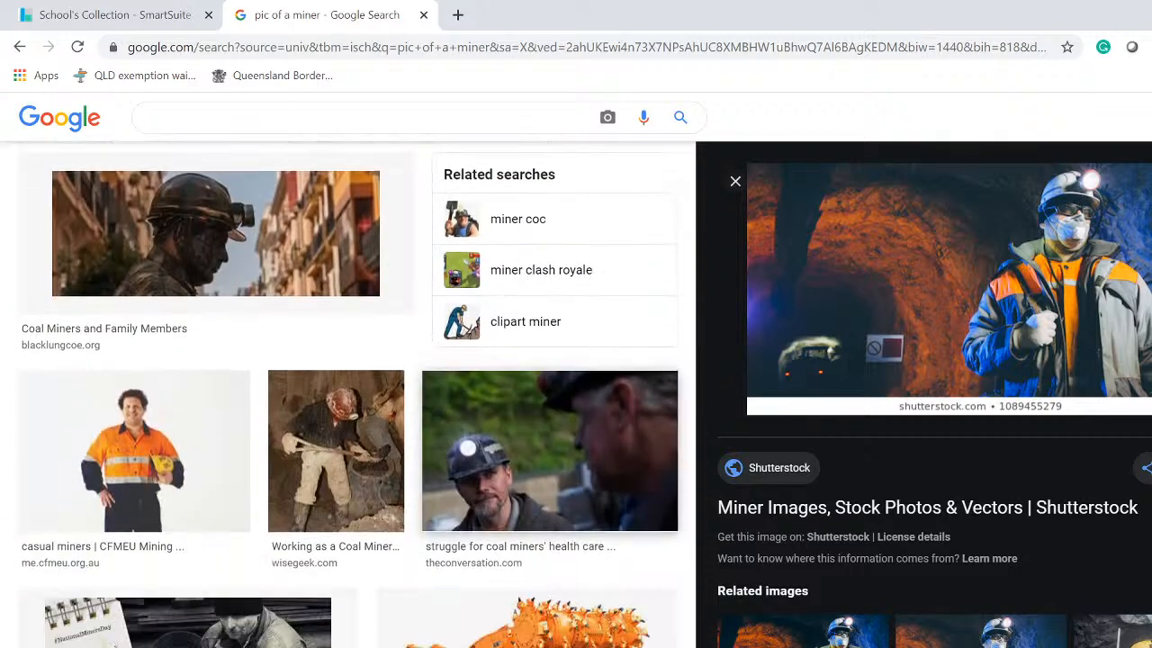
{"action": "scroll", "coordinate": [351, 392], "scroll_direction": "down", "scroll_amount": 5}
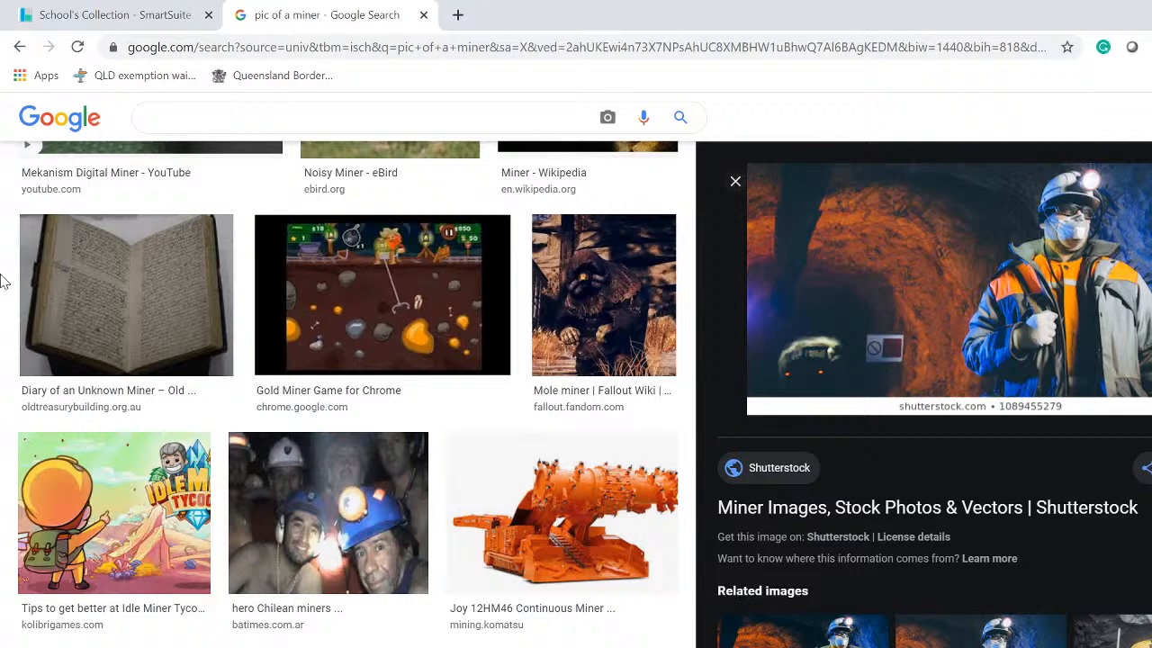
Switch back to the School's Collection - SmartSuite tab showing the SmartSearch results
{"action": "left_click", "coordinate": [88, 22]}
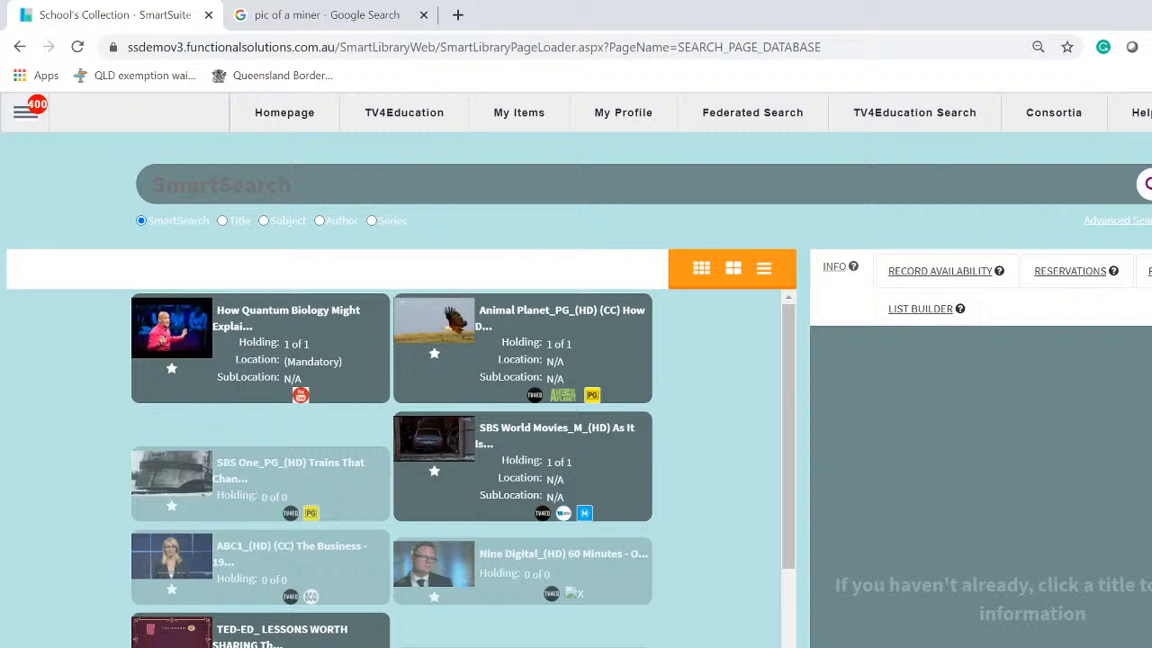
Open the Library Admin hamburger menu and expand its Reports options
{"action": "left_click", "coordinate": [20, 117]}
{"action": "left_click", "coordinate": [45, 487]}
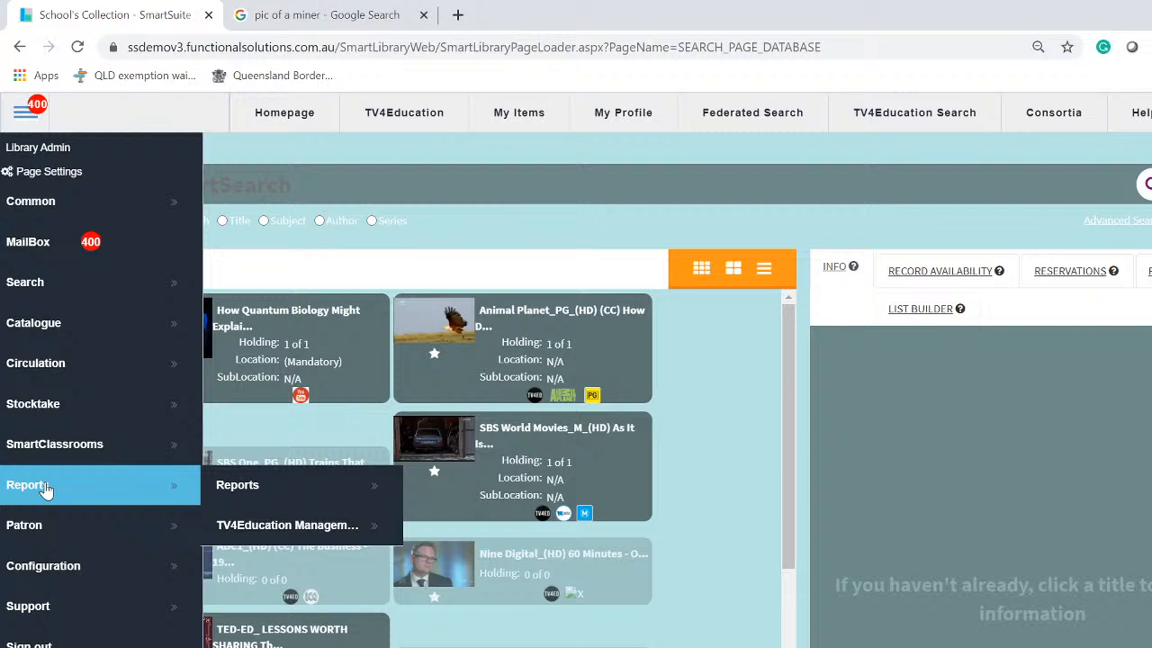
Choose Report > Reports to show the FSI-created and user-created report lists
{"action": "left_click", "coordinate": [253, 492]}
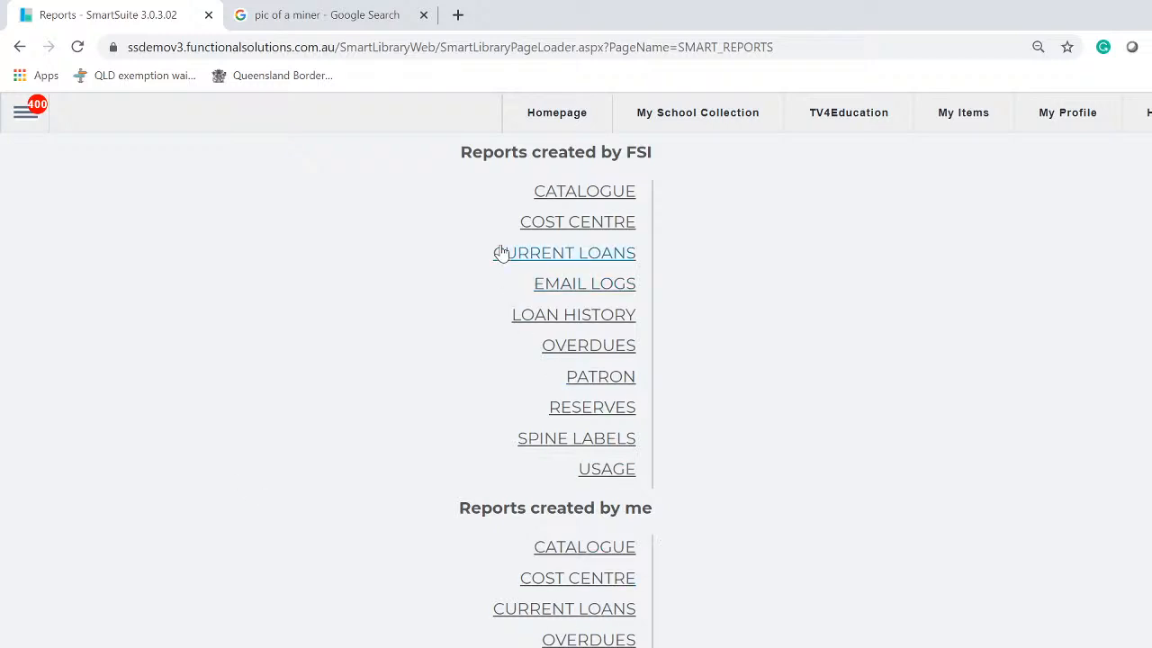
Highlight the 'Reports created by FSI' and 'Reports created by me' headings, then expand CATALOGUE
{"action": "left_click_drag", "start_coordinate": [439, 154], "coordinate": [711, 155]}
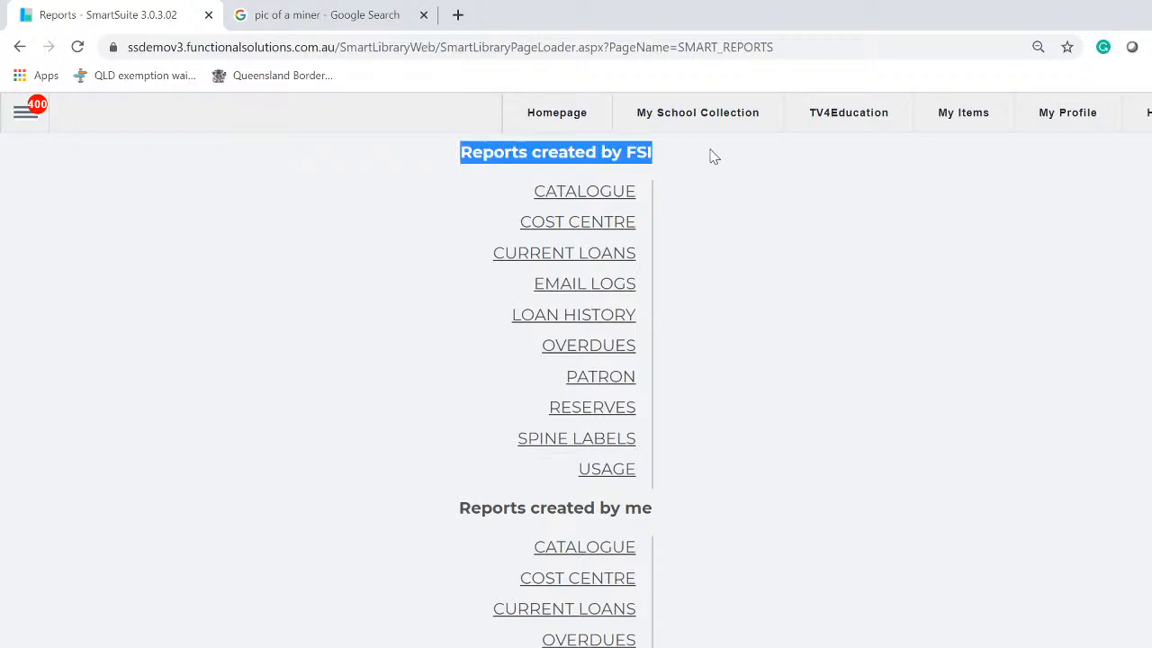
{"action": "left_click_drag", "start_coordinate": [407, 515], "coordinate": [700, 525]}
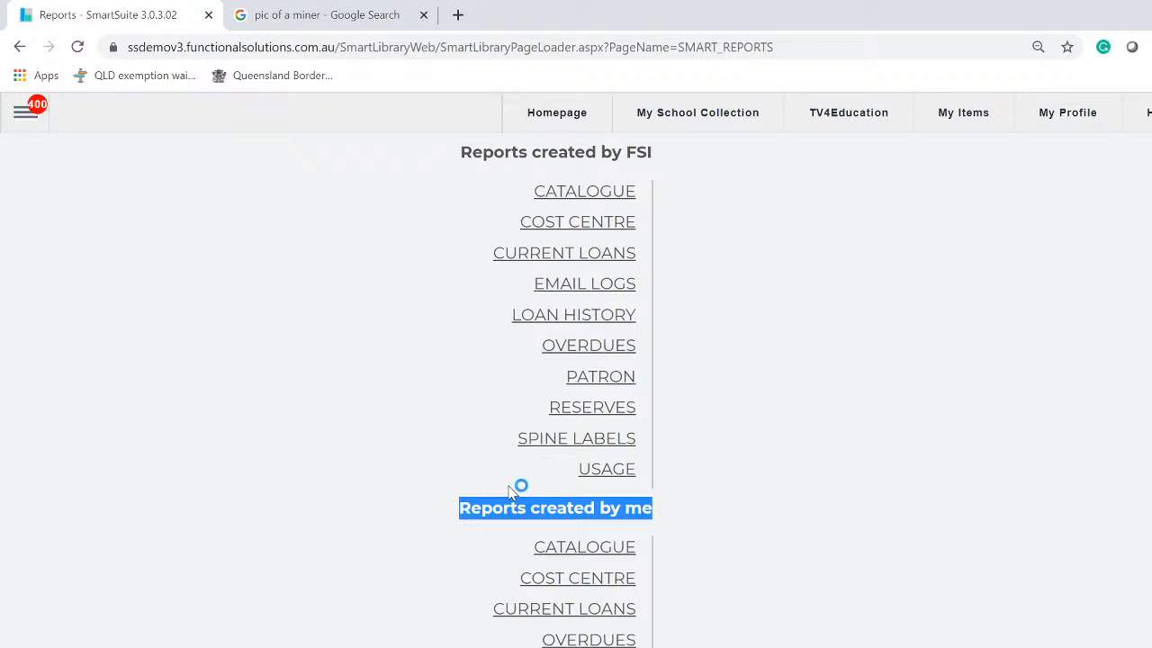
{"action": "left_click", "coordinate": [574, 196]}
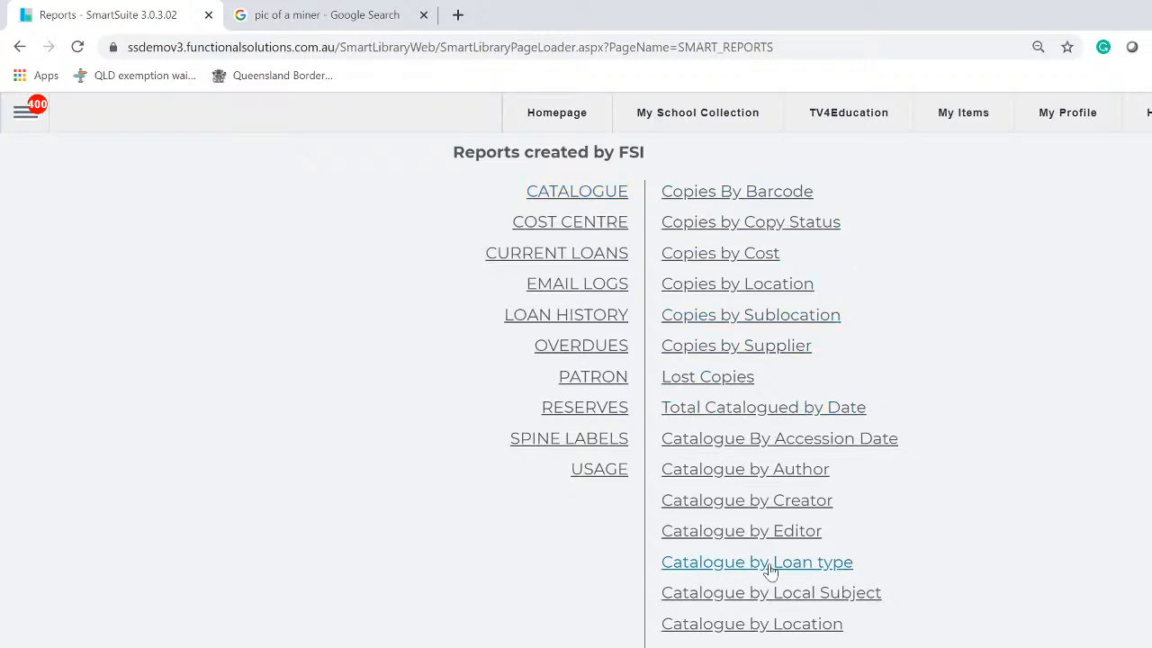
Scroll the Catalogue report list and dismiss the 'choose a report first' warning
{"action": "scroll", "coordinate": [770, 573], "scroll_direction": "down", "scroll_amount": 5}
{"action": "scroll", "coordinate": [771, 572], "scroll_direction": "up", "scroll_amount": 5}
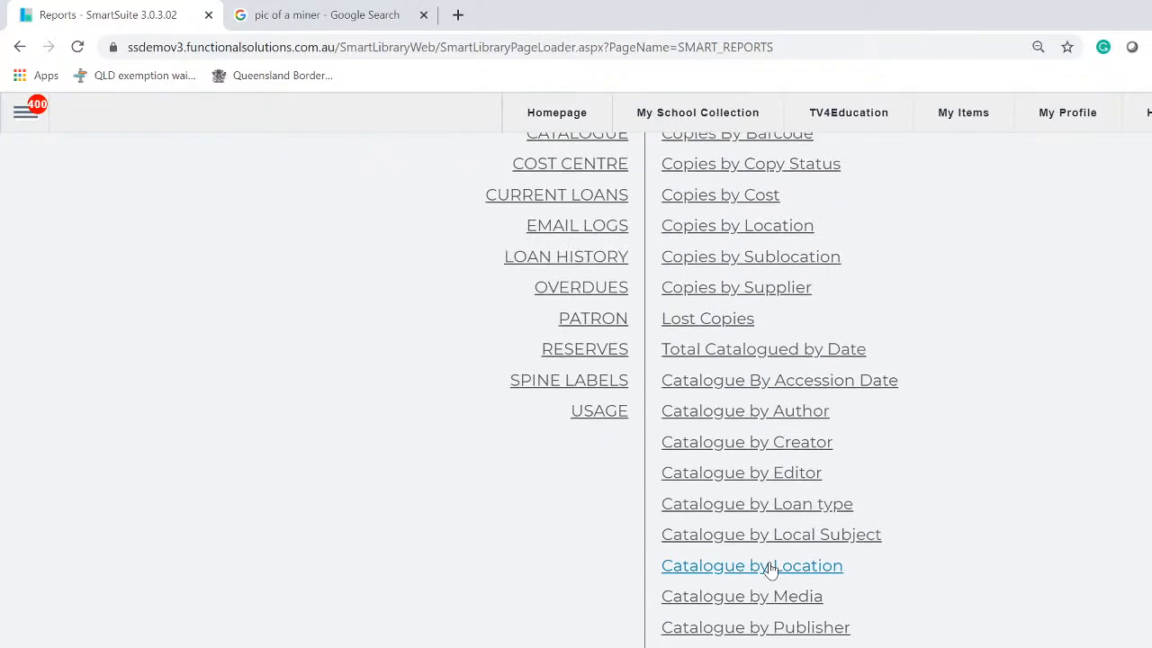
{"action": "scroll", "coordinate": [770, 569], "scroll_direction": "up", "scroll_amount": 1}
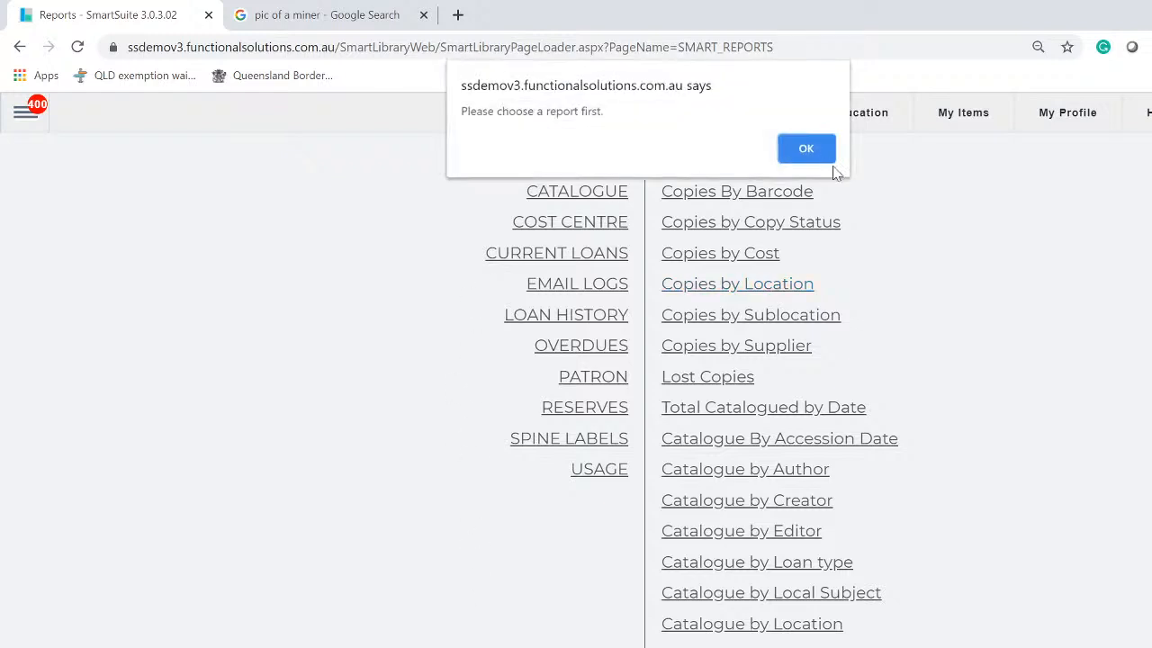
{"action": "left_click", "coordinate": [827, 156]}
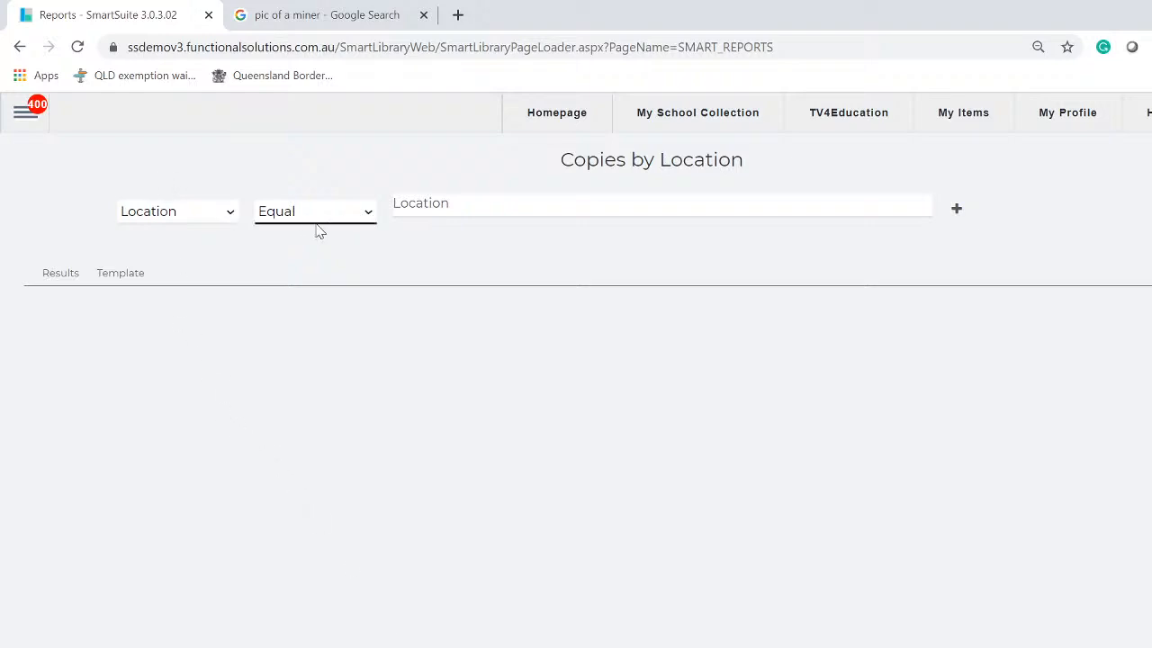
Filter the Copies by Location report to the Lib Office location
{"action": "left_click", "coordinate": [508, 214]}
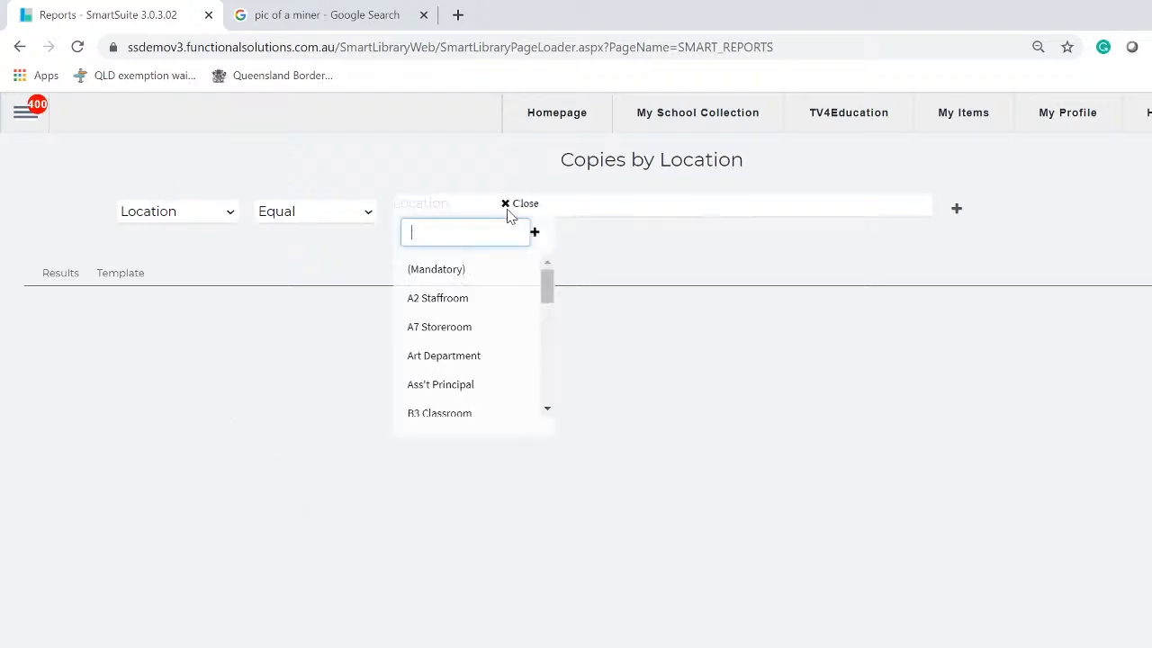
{"action": "scroll", "coordinate": [529, 293], "scroll_direction": "down", "scroll_amount": 3}
{"action": "scroll", "coordinate": [531, 296], "scroll_direction": "down", "scroll_amount": 1}
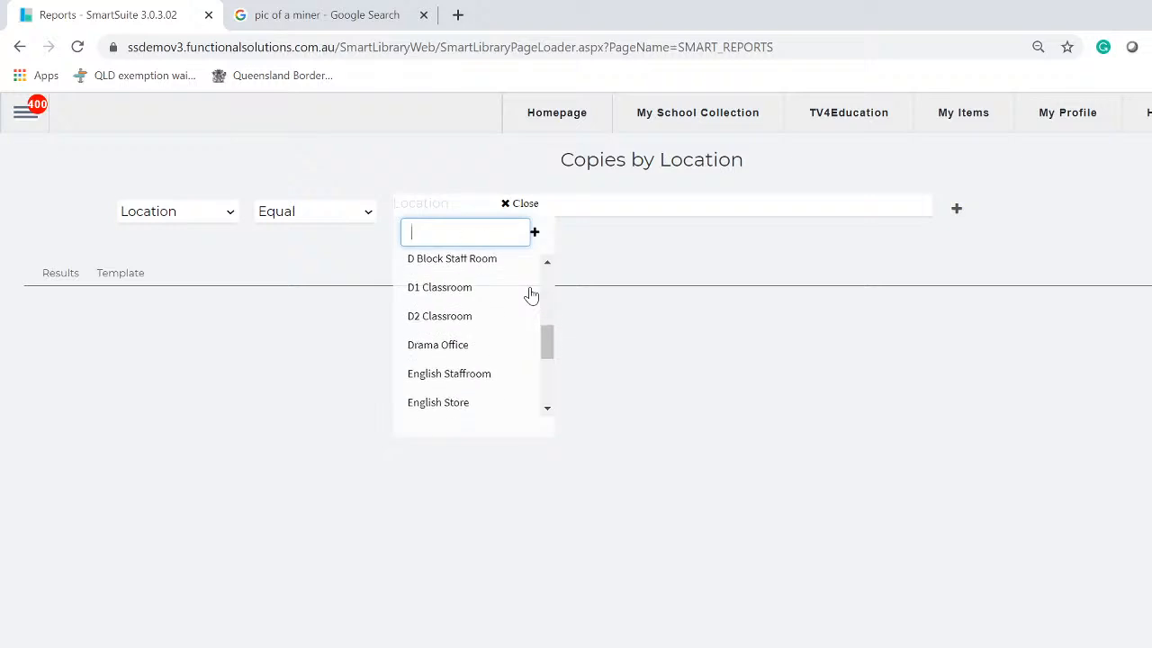
{"action": "scroll", "coordinate": [531, 295], "scroll_direction": "down", "scroll_amount": 4}
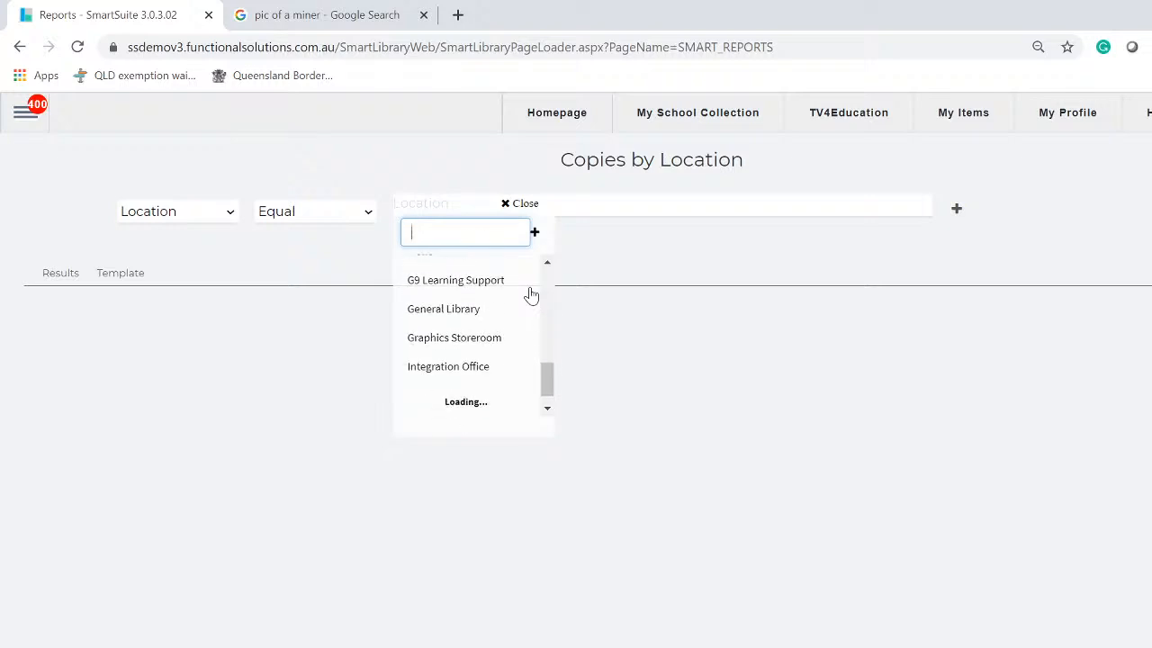
{"action": "scroll", "coordinate": [531, 296], "scroll_direction": "down", "scroll_amount": 1}
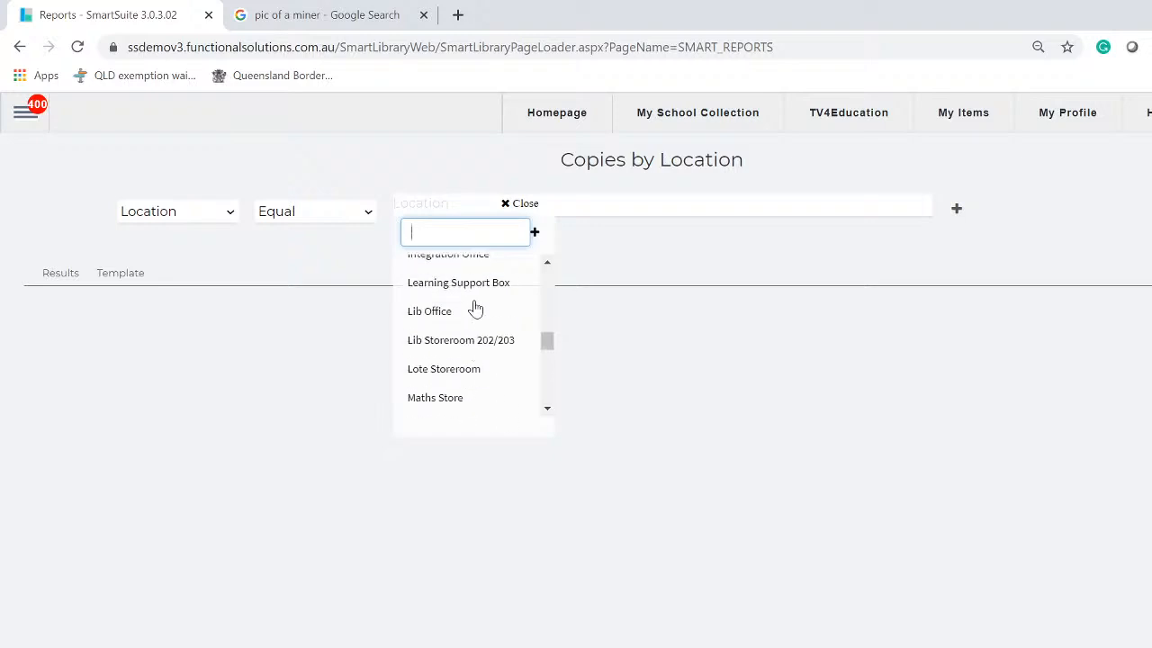
{"action": "scroll", "coordinate": [475, 309], "scroll_direction": "up", "scroll_amount": 3}
{"action": "left_click", "coordinate": [441, 405]}
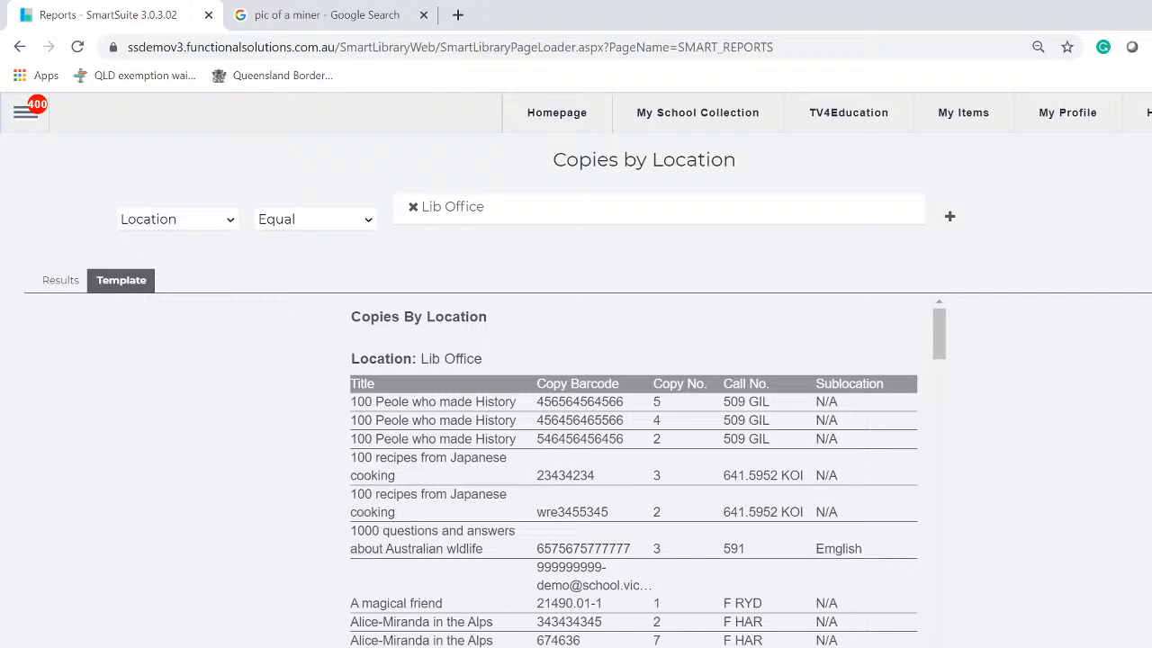
{"action": "scroll", "coordinate": [460, 480], "scroll_direction": "down", "scroll_amount": 10}
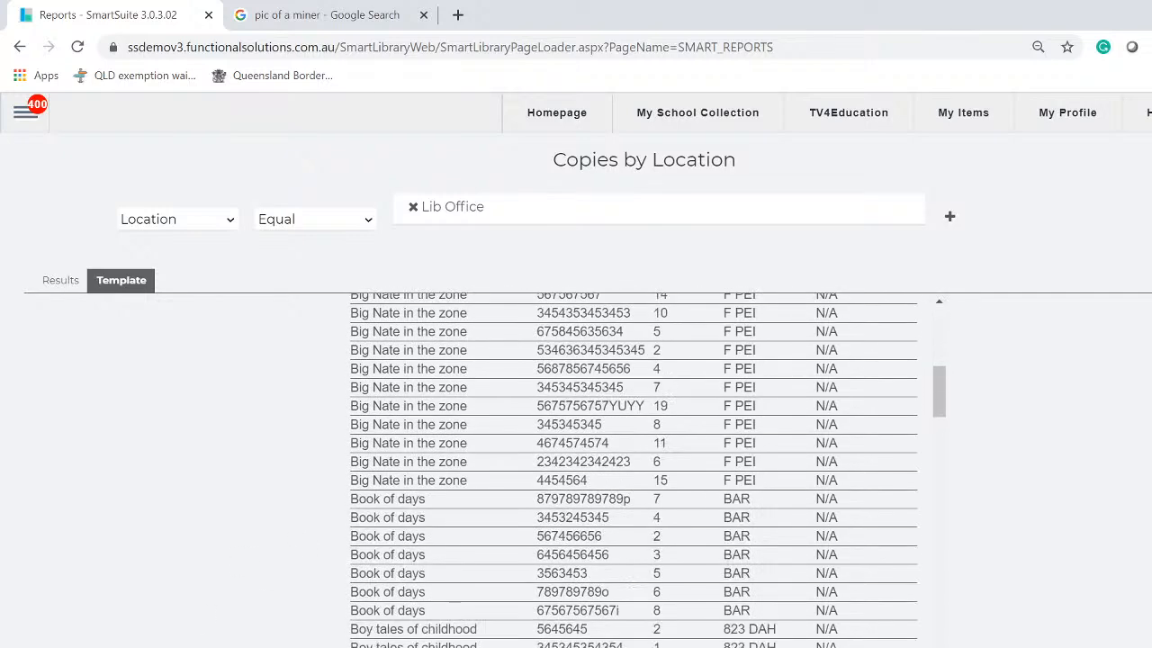
{"action": "scroll", "coordinate": [460, 479], "scroll_direction": "down", "scroll_amount": 15}
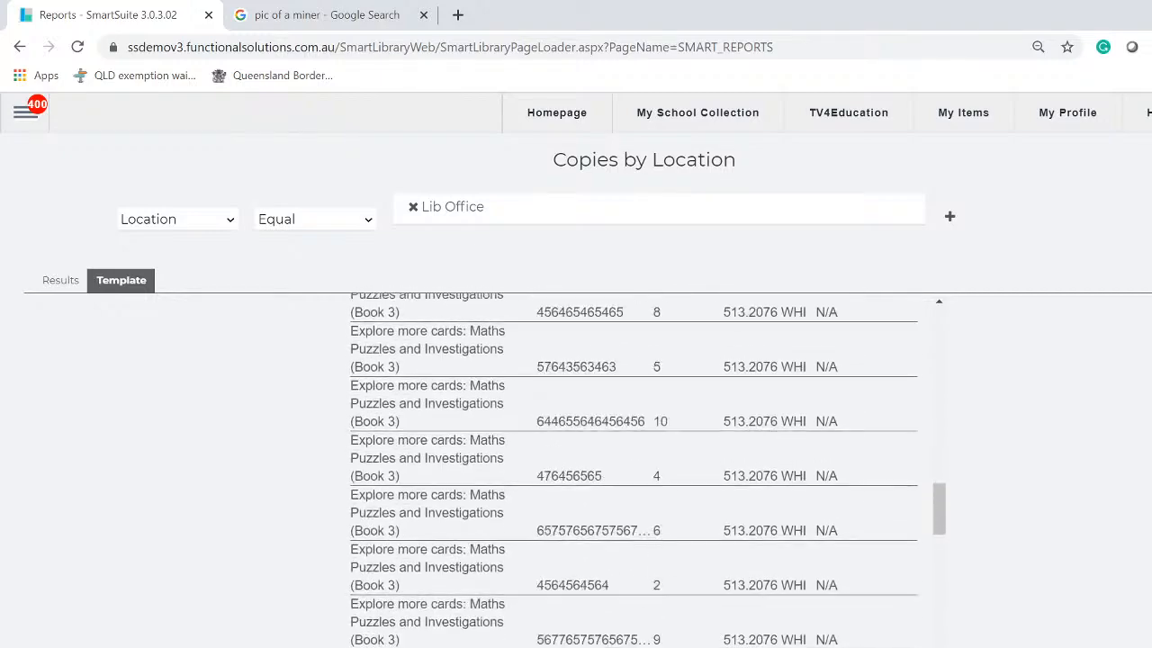
{"action": "scroll", "coordinate": [460, 481], "scroll_direction": "down", "scroll_amount": 5}
{"action": "scroll", "coordinate": [460, 484], "scroll_direction": "down", "scroll_amount": 20}
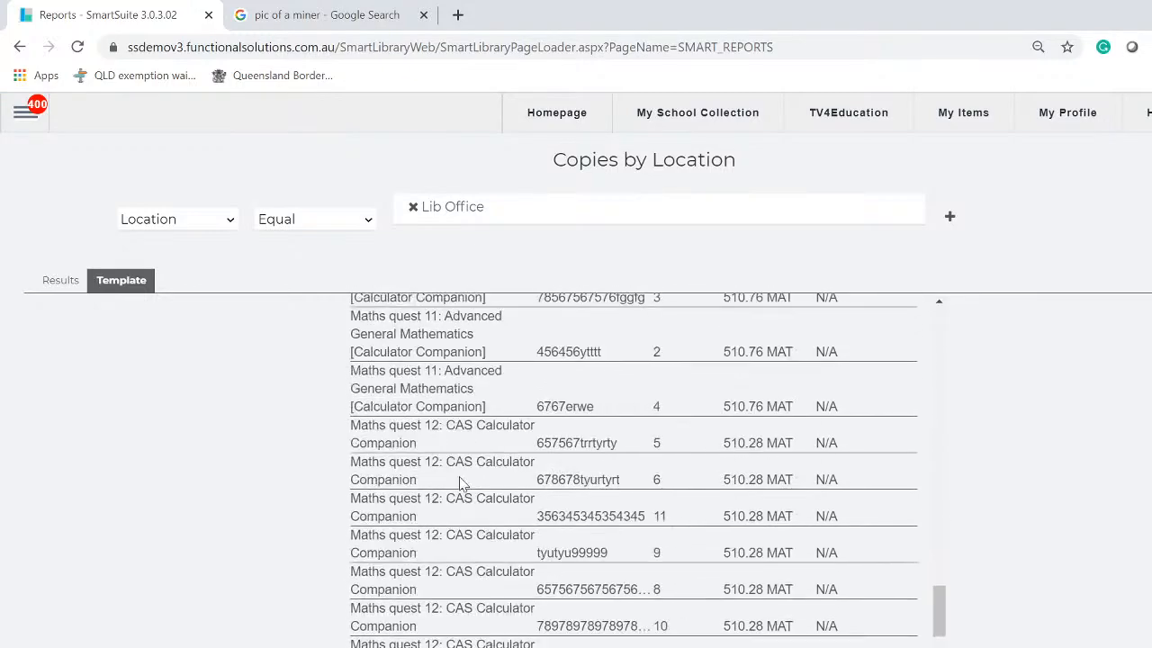
{"action": "scroll", "coordinate": [463, 486], "scroll_direction": "down", "scroll_amount": 5}
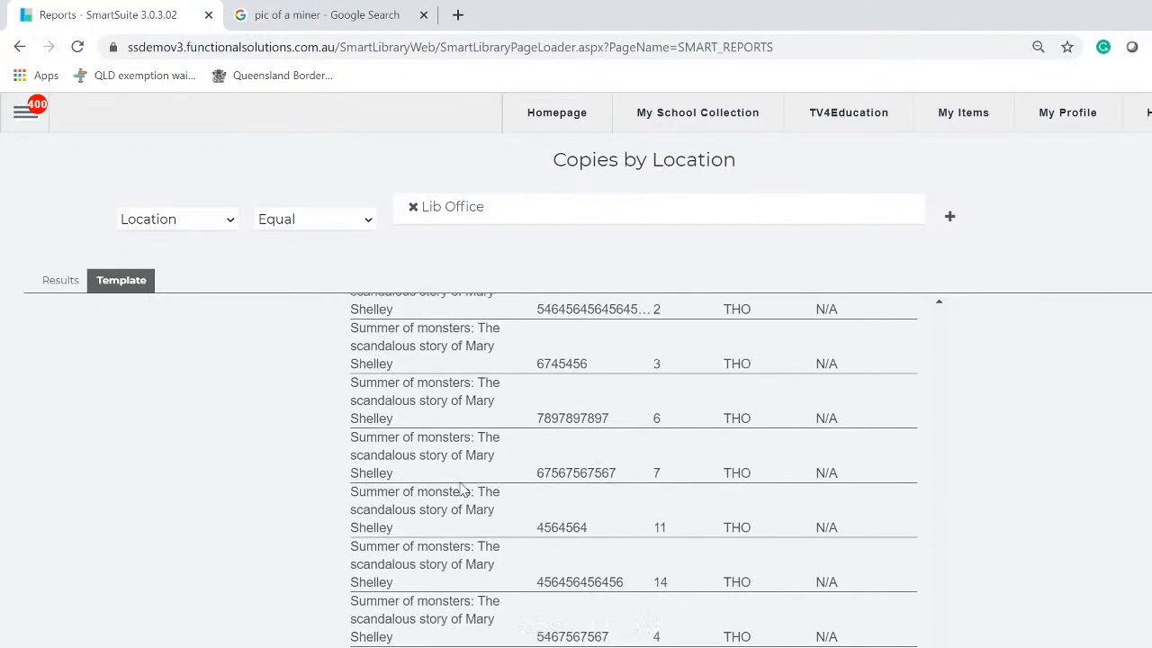
{"action": "scroll", "coordinate": [462, 484], "scroll_direction": "up", "scroll_amount": 20}
{"action": "scroll", "coordinate": [460, 477], "scroll_direction": "up", "scroll_amount": 20}
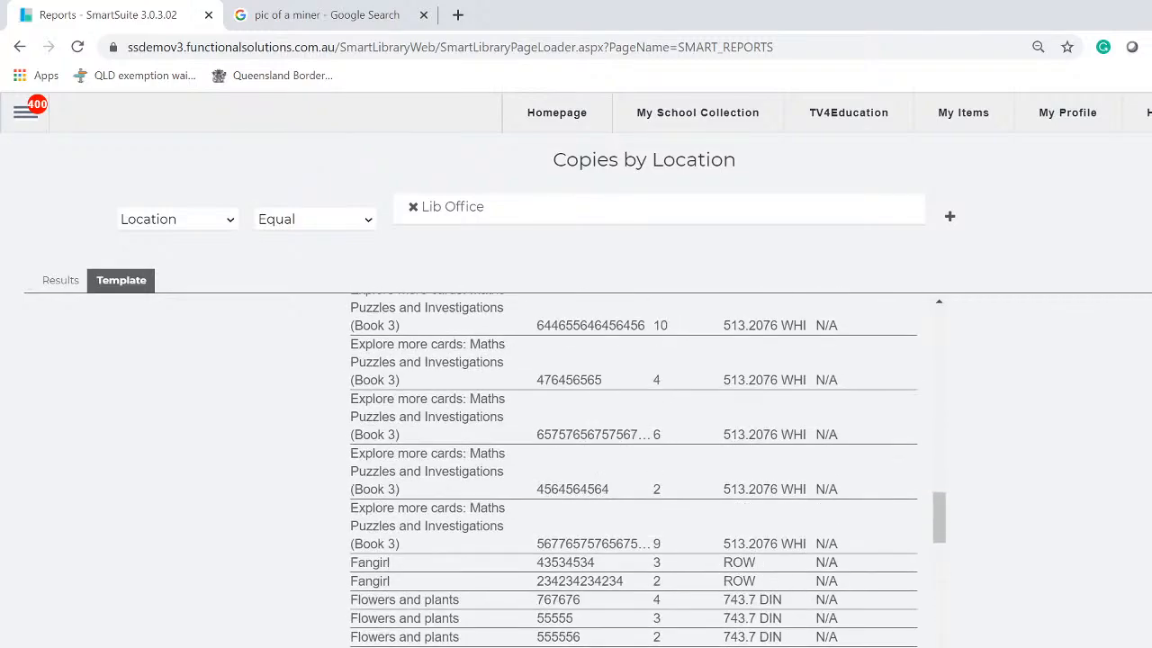
{"action": "scroll", "coordinate": [460, 475], "scroll_direction": "up", "scroll_amount": 3}
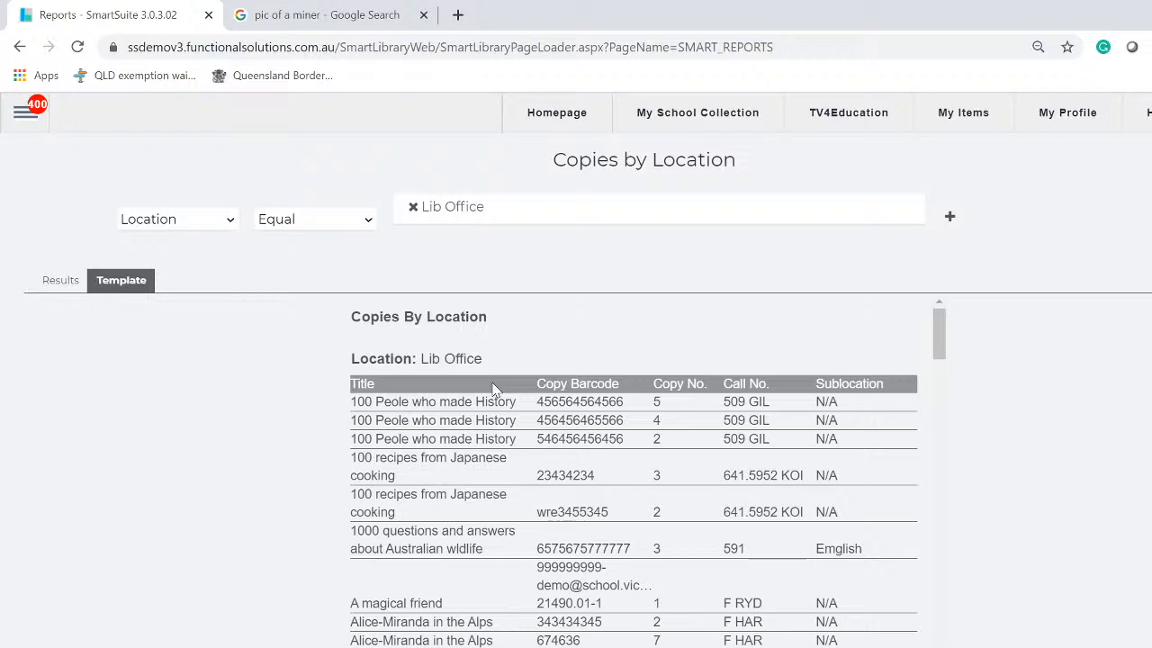
{"action": "scroll", "coordinate": [492, 388], "scroll_direction": "down", "scroll_amount": 20}
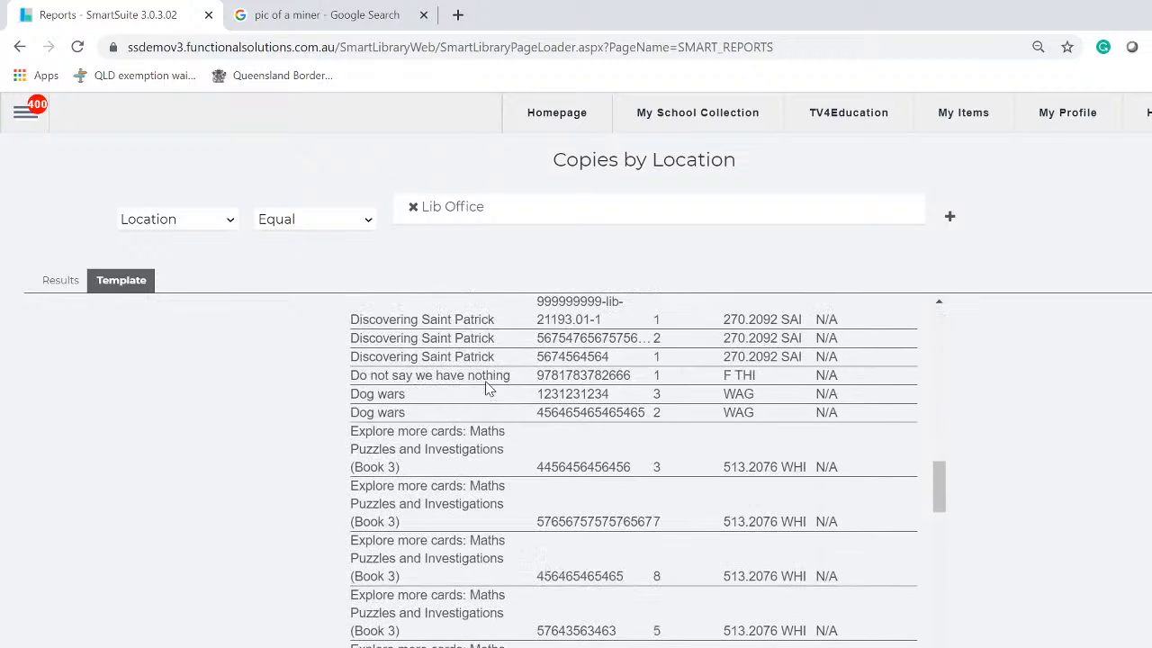
{"action": "scroll", "coordinate": [477, 404], "scroll_direction": "down", "scroll_amount": 20}
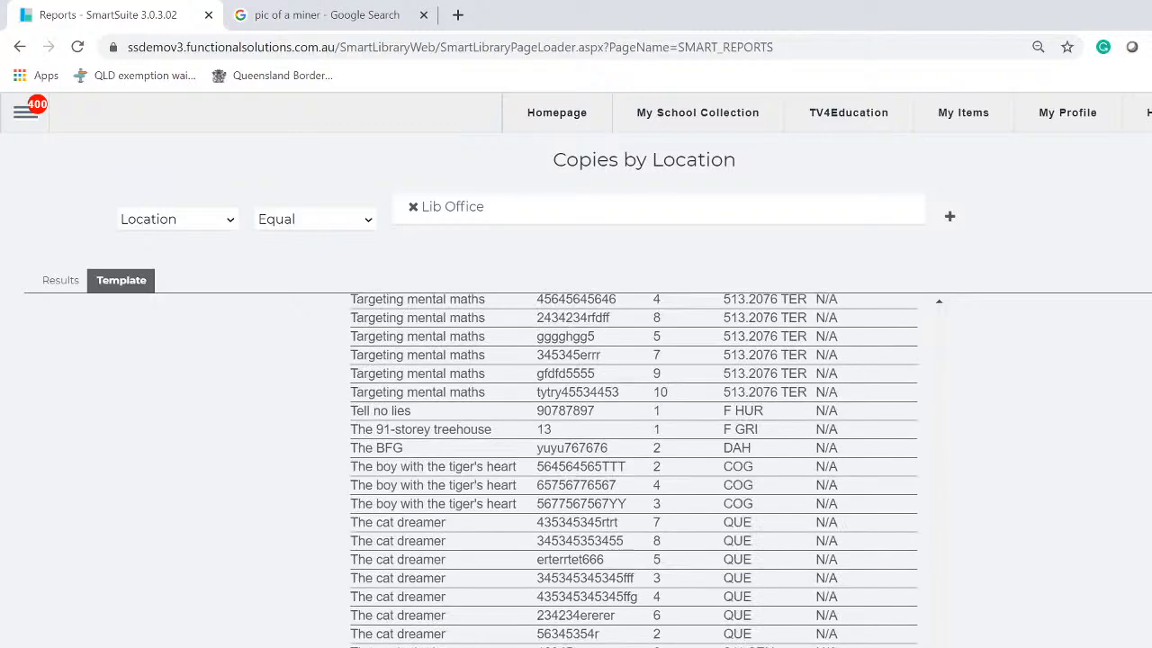
{"action": "scroll", "coordinate": [634, 387], "scroll_direction": "down", "scroll_amount": 3}
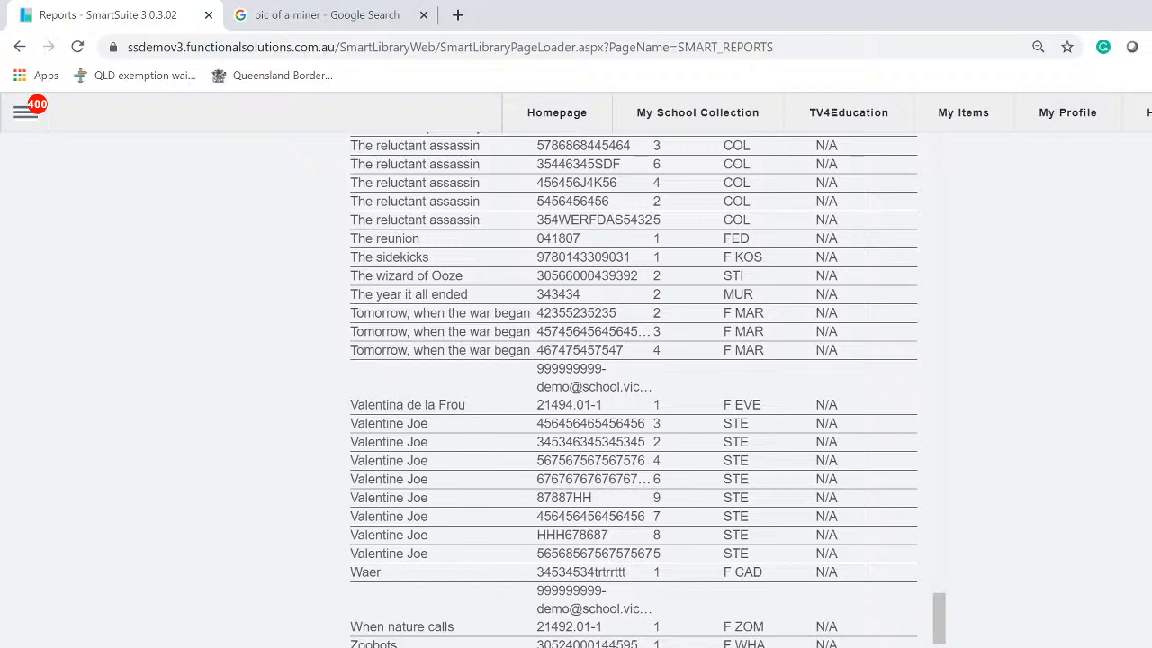
{"action": "scroll", "coordinate": [509, 534], "scroll_direction": "up", "scroll_amount": 12}
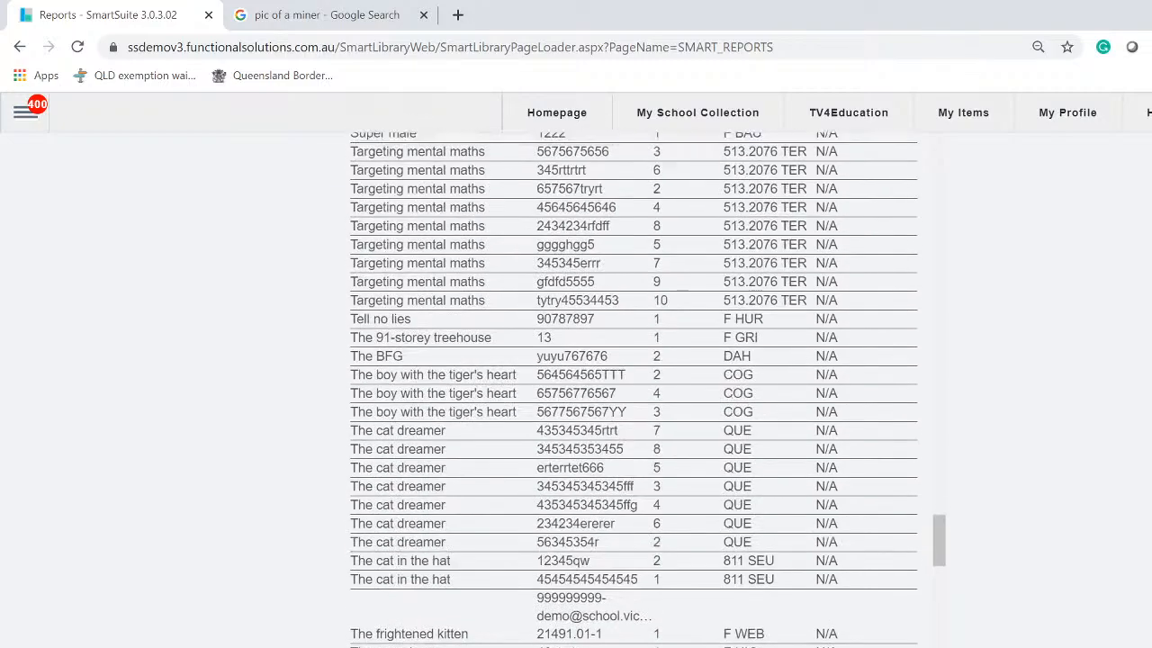
{"action": "scroll", "coordinate": [634, 389], "scroll_direction": "up", "scroll_amount": 15}
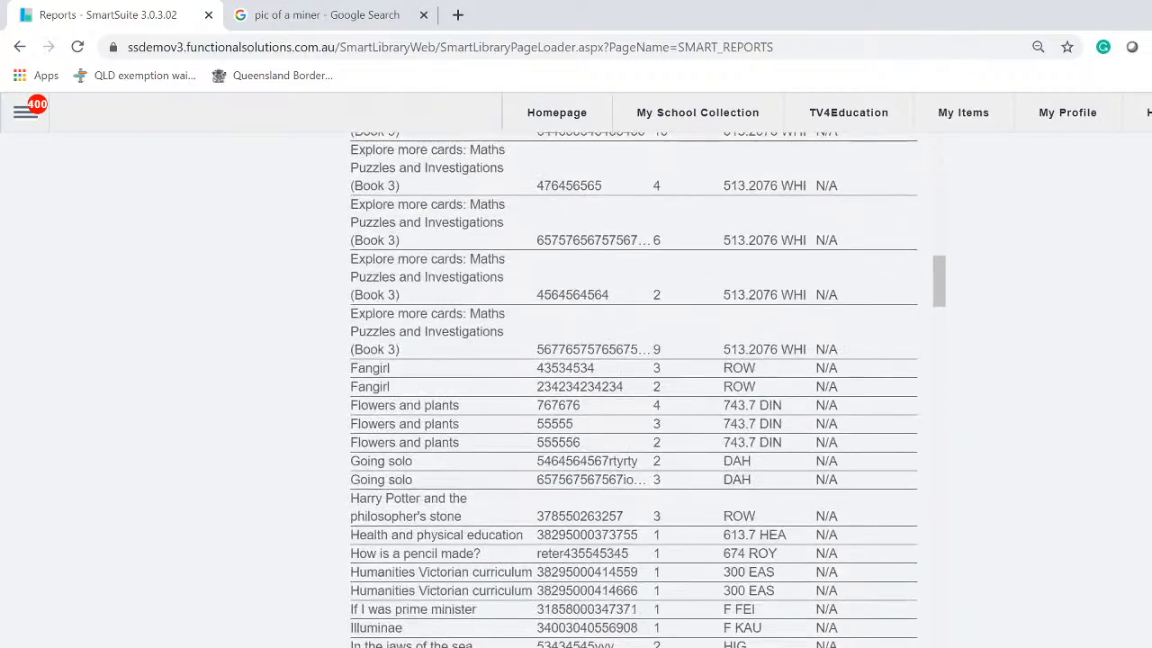
{"action": "scroll", "coordinate": [634, 389], "scroll_direction": "up", "scroll_amount": 15}
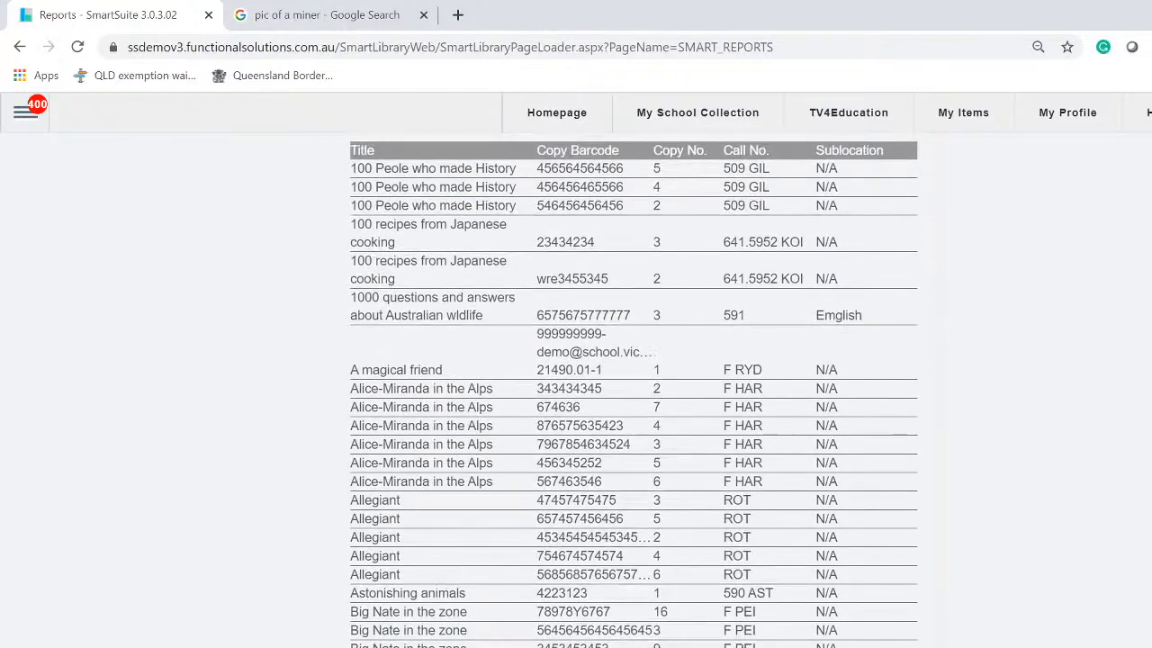
Scroll back to the top of the Lib Office Copies by Location report
{"action": "scroll", "coordinate": [535, 540], "scroll_direction": "up", "scroll_amount": 3}
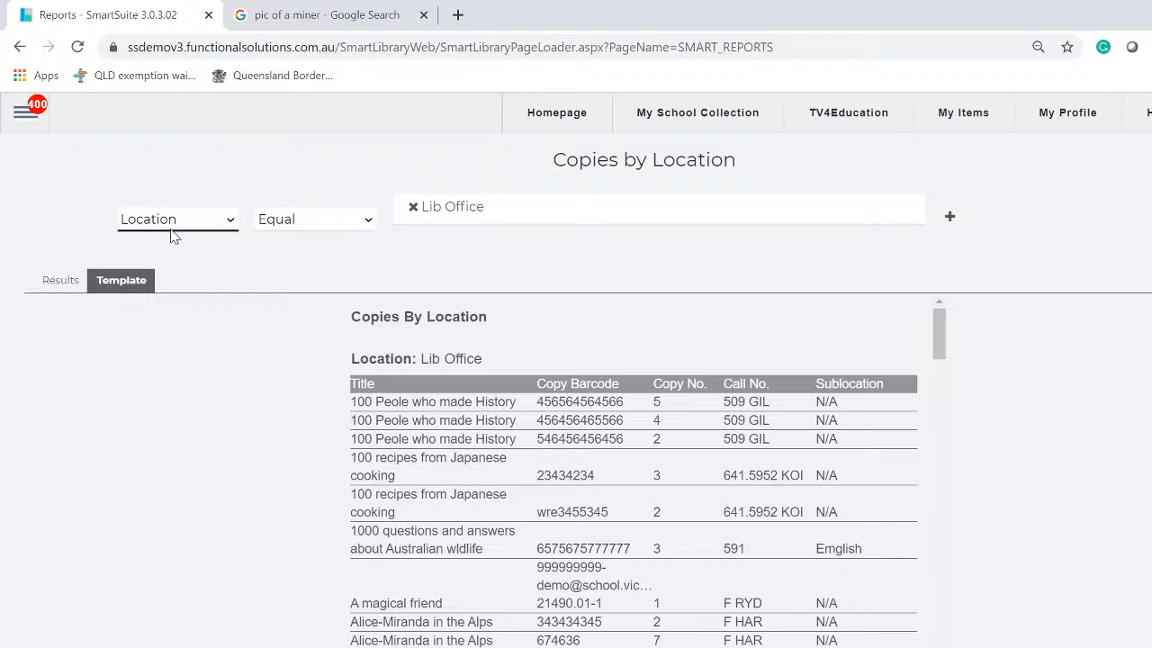
Add Media Department to the location filter, remove it, then add Art Department beside Lib Office
{"action": "left_click", "coordinate": [621, 216]}
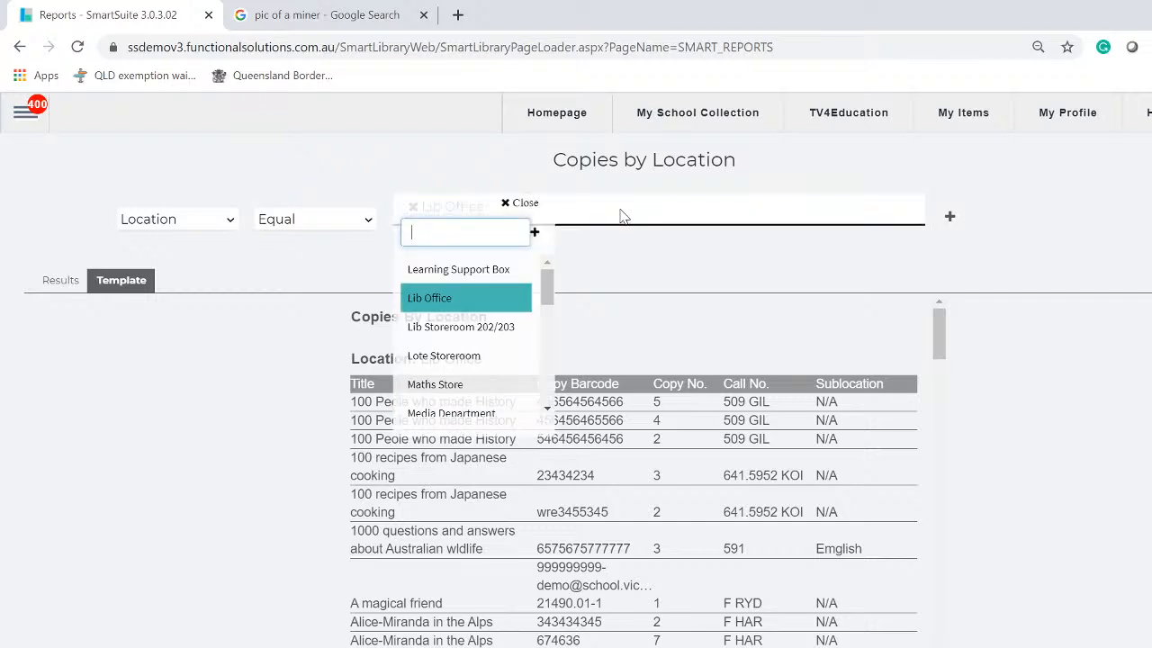
{"action": "left_click", "coordinate": [485, 414]}
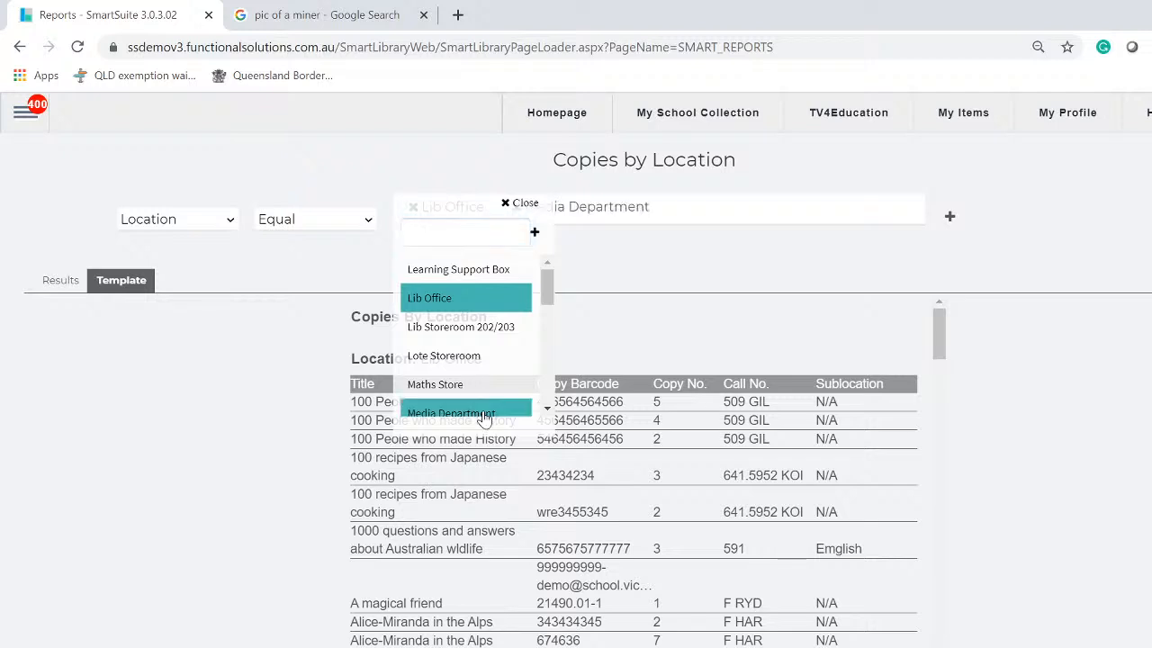
{"action": "left_click", "coordinate": [1044, 214]}
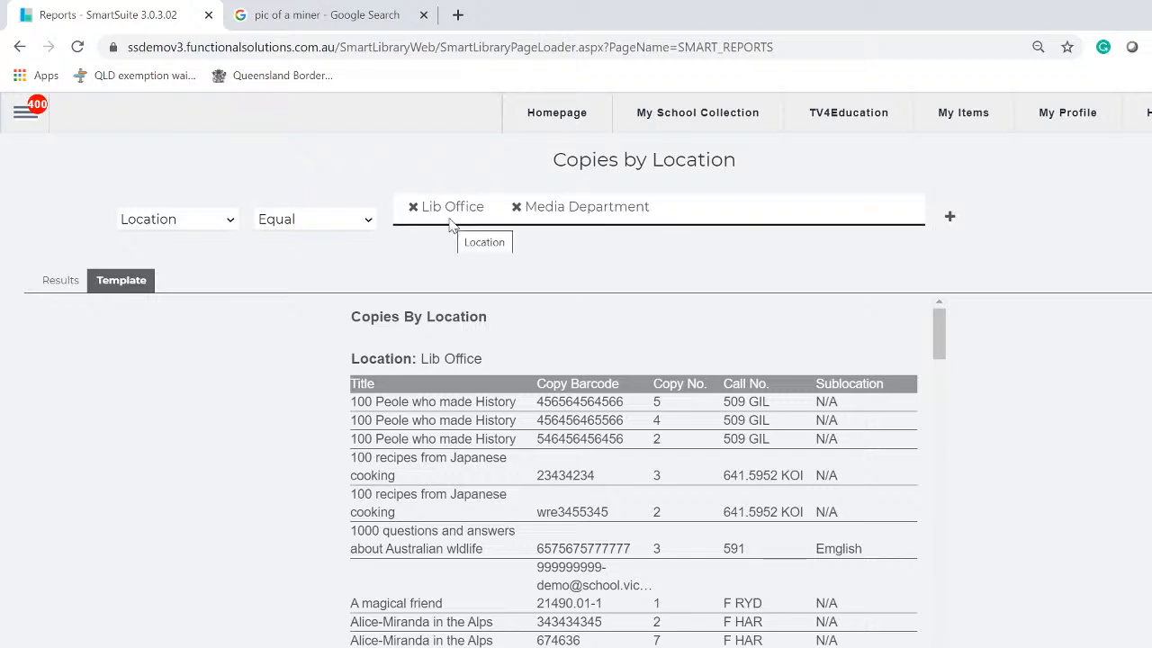
{"action": "left_click", "coordinate": [706, 209]}
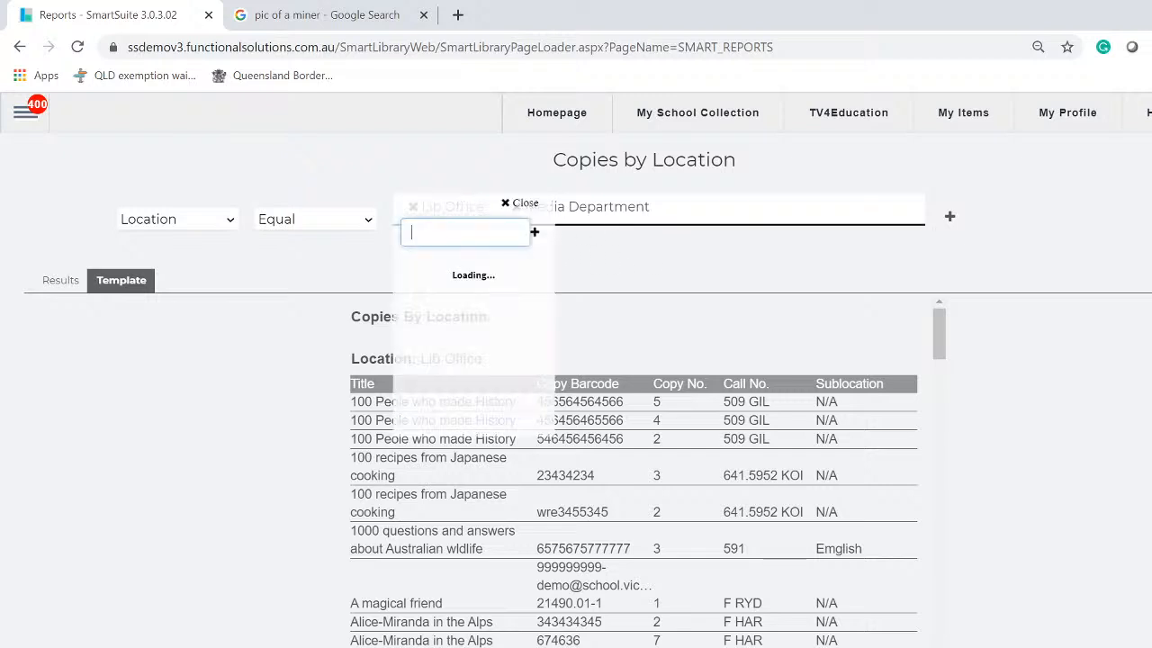
{"action": "left_click", "coordinate": [630, 276]}
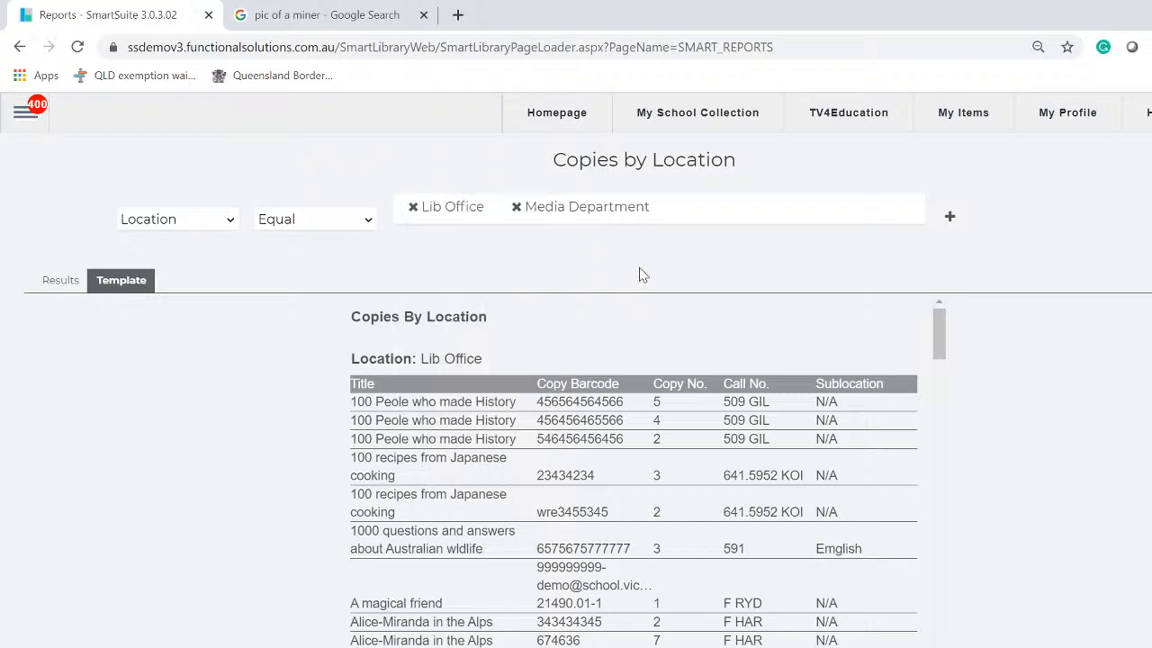
{"action": "left_click", "coordinate": [517, 207]}
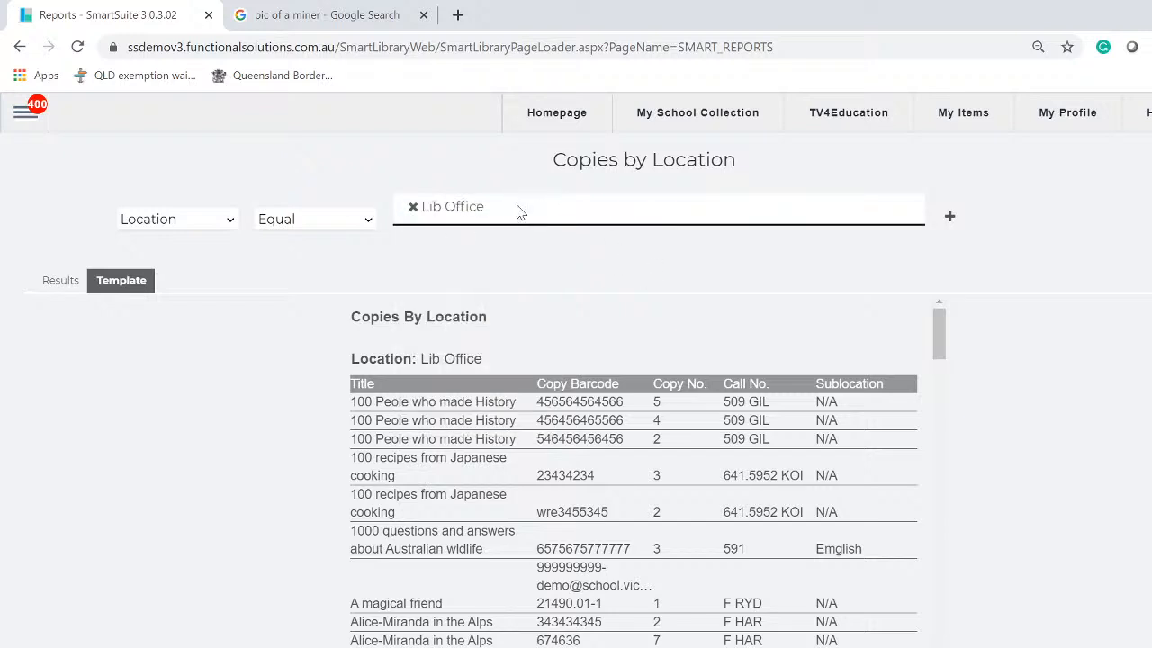
{"action": "left_click", "coordinate": [611, 216]}
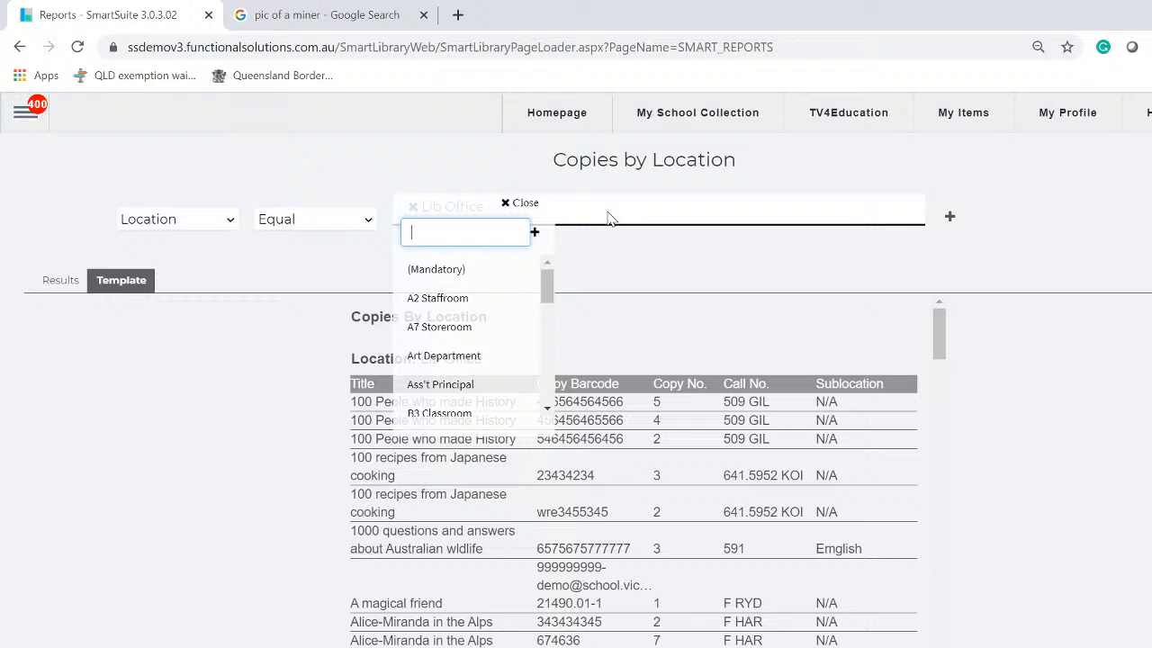
{"action": "left_click", "coordinate": [456, 360]}
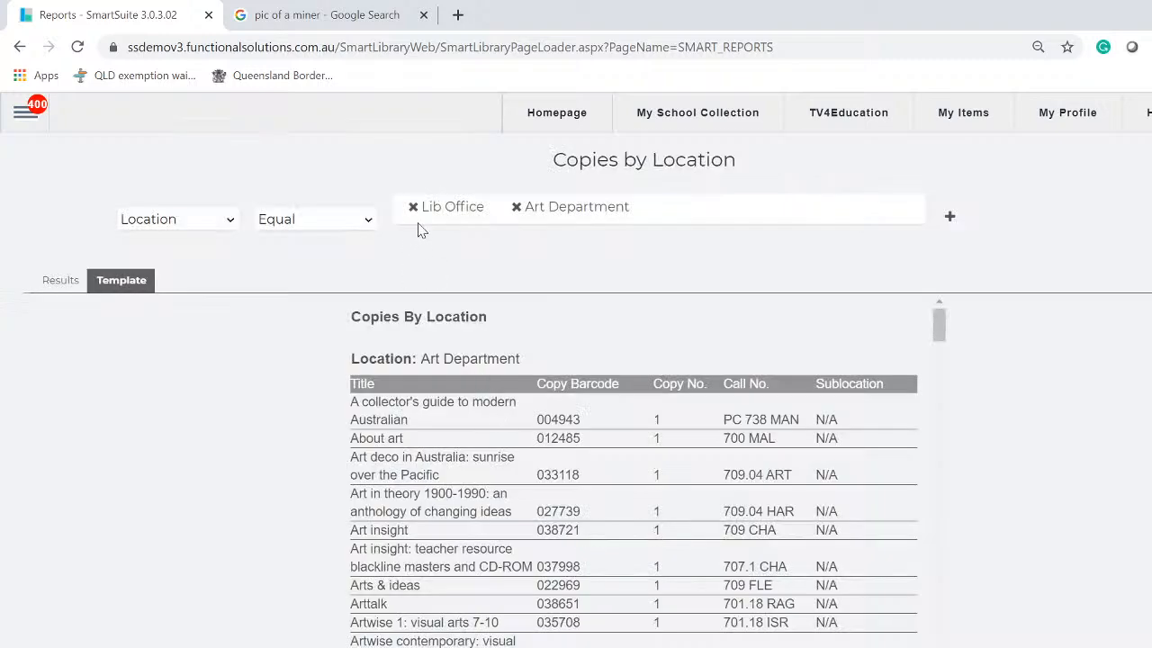
Scroll through the Art Department and Lib Office copies in the report results
{"action": "scroll", "coordinate": [711, 612], "scroll_direction": "down", "scroll_amount": 10}
{"action": "scroll", "coordinate": [711, 612], "scroll_direction": "down", "scroll_amount": 10}
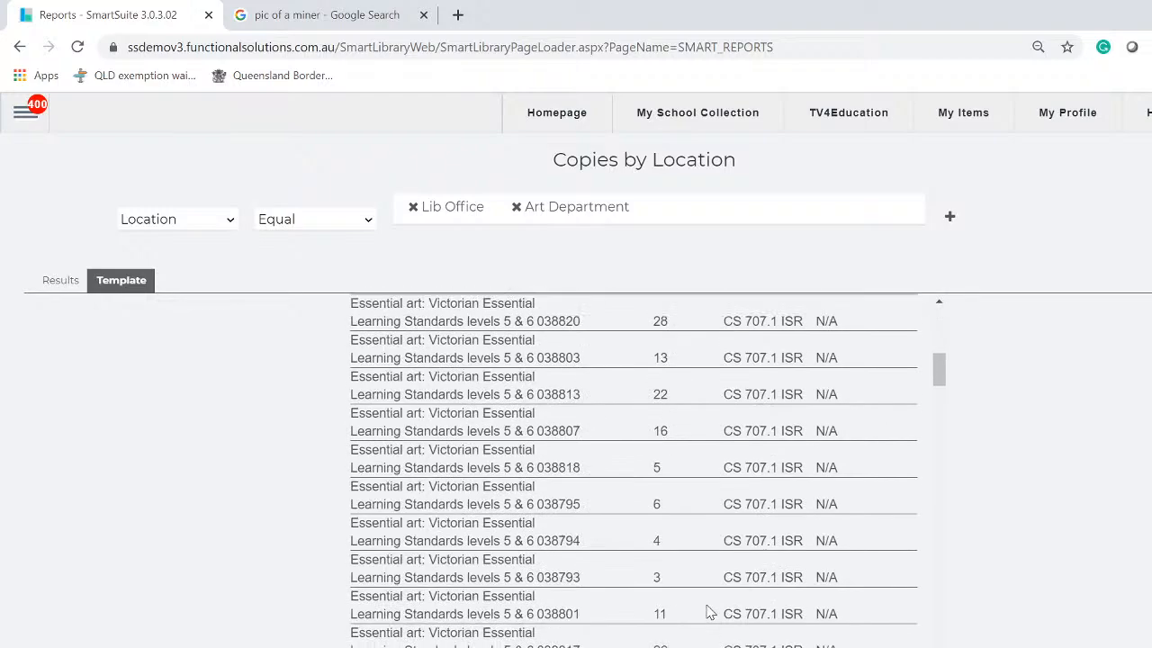
{"action": "scroll", "coordinate": [708, 612], "scroll_direction": "down", "scroll_amount": 8}
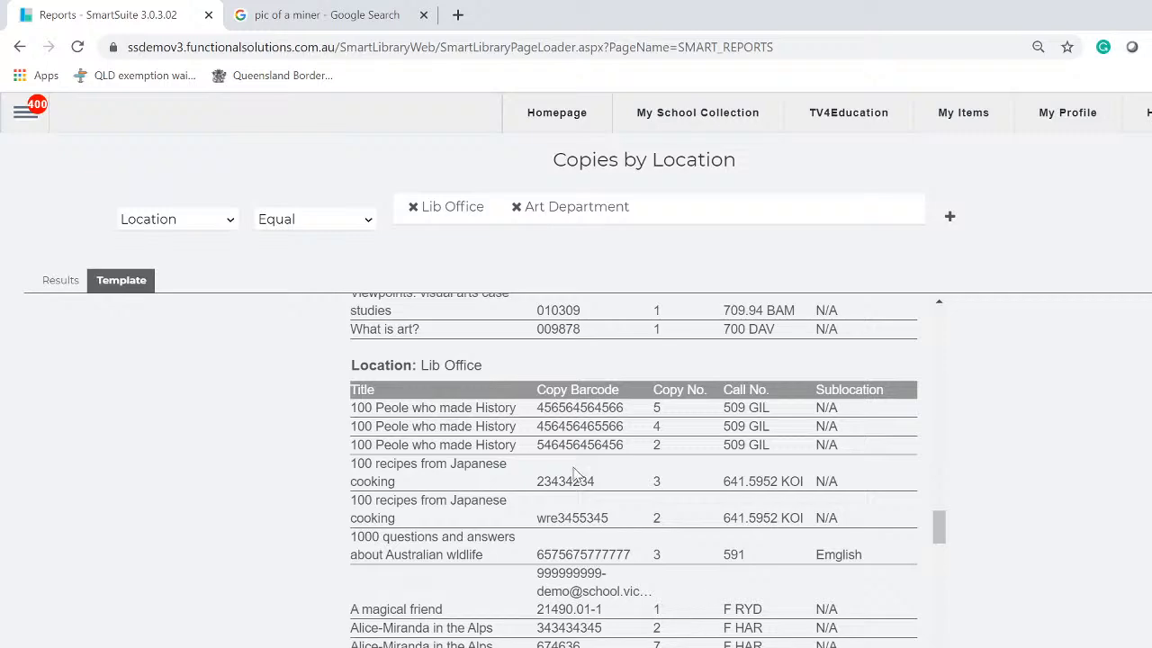
{"action": "scroll", "coordinate": [573, 474], "scroll_direction": "up", "scroll_amount": 1}
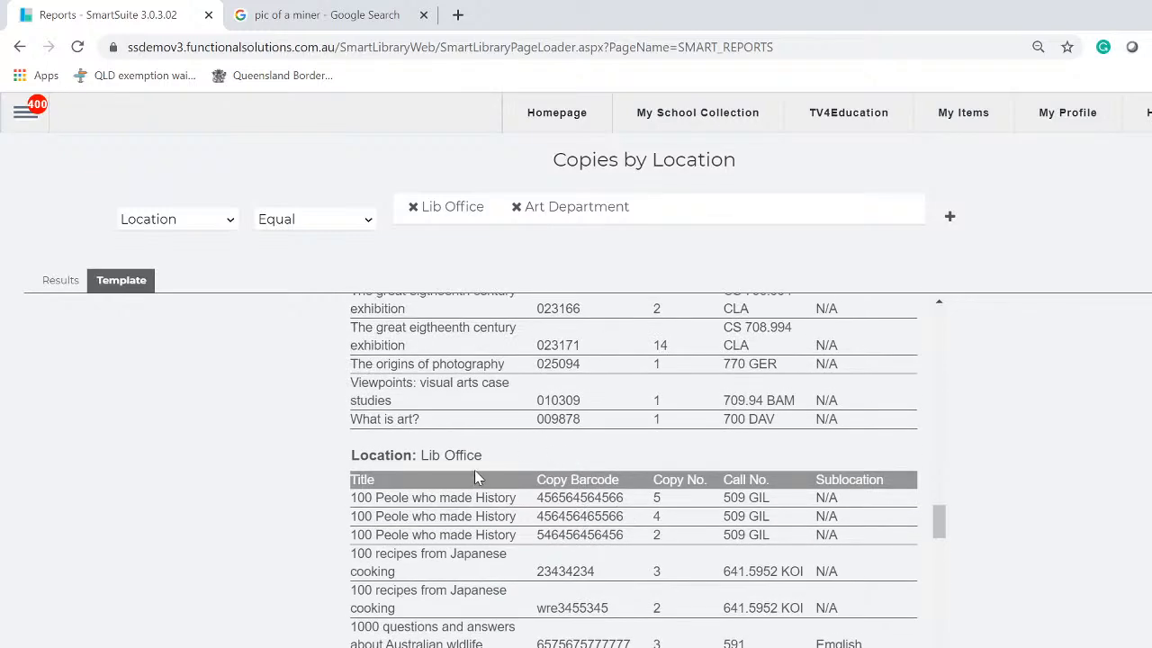
{"action": "scroll", "coordinate": [475, 472], "scroll_direction": "down", "scroll_amount": 8}
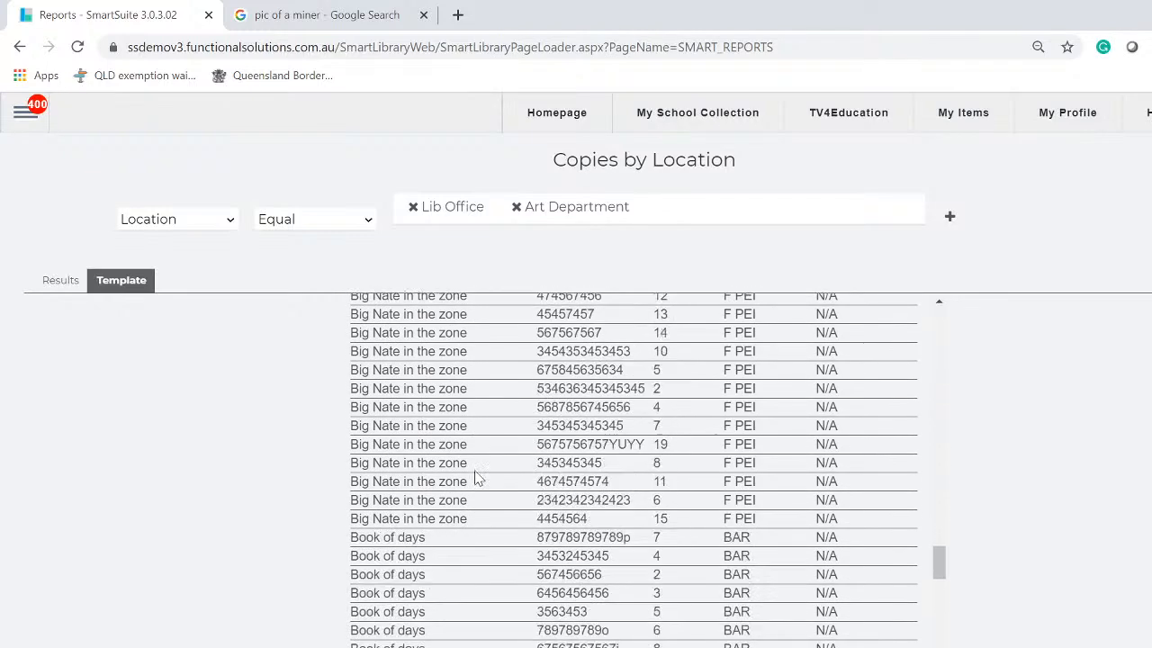
{"action": "scroll", "coordinate": [475, 480], "scroll_direction": "down", "scroll_amount": 10}
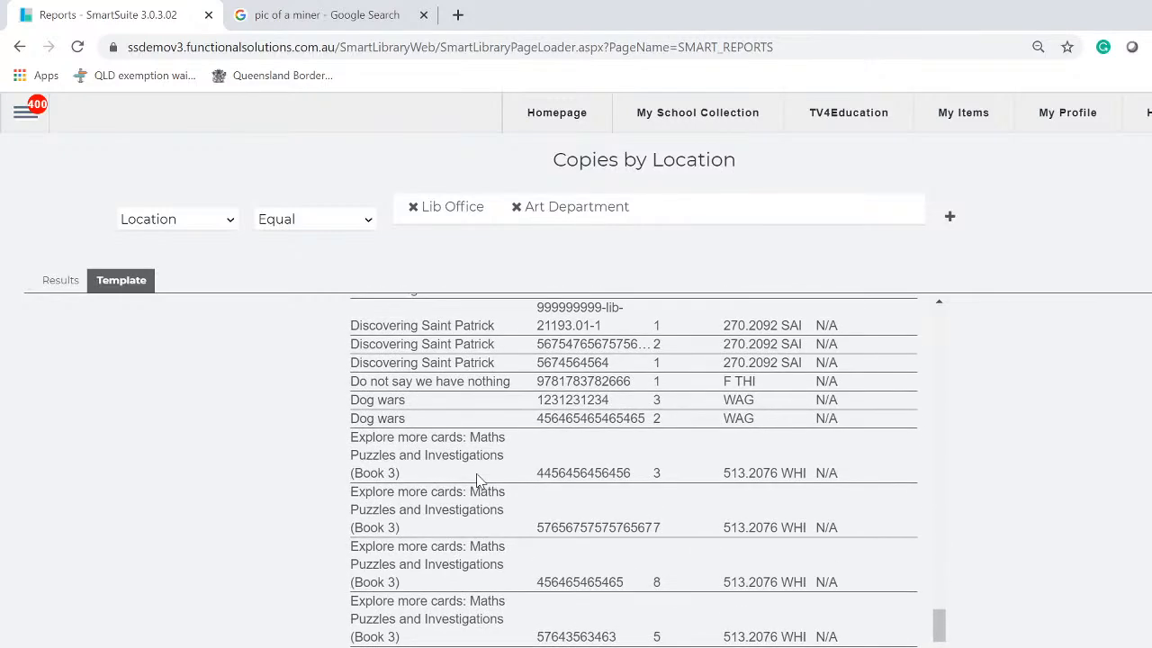
{"action": "scroll", "coordinate": [478, 481], "scroll_direction": "down", "scroll_amount": 5}
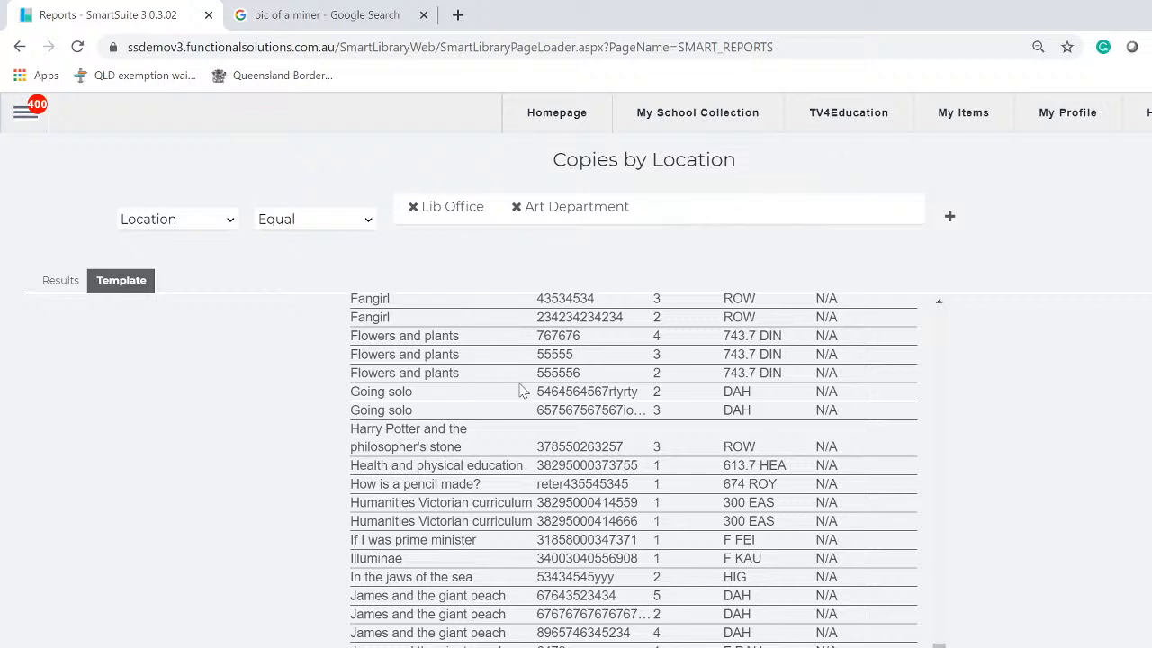
{"action": "scroll", "coordinate": [167, 411], "scroll_direction": "down", "scroll_amount": 3}
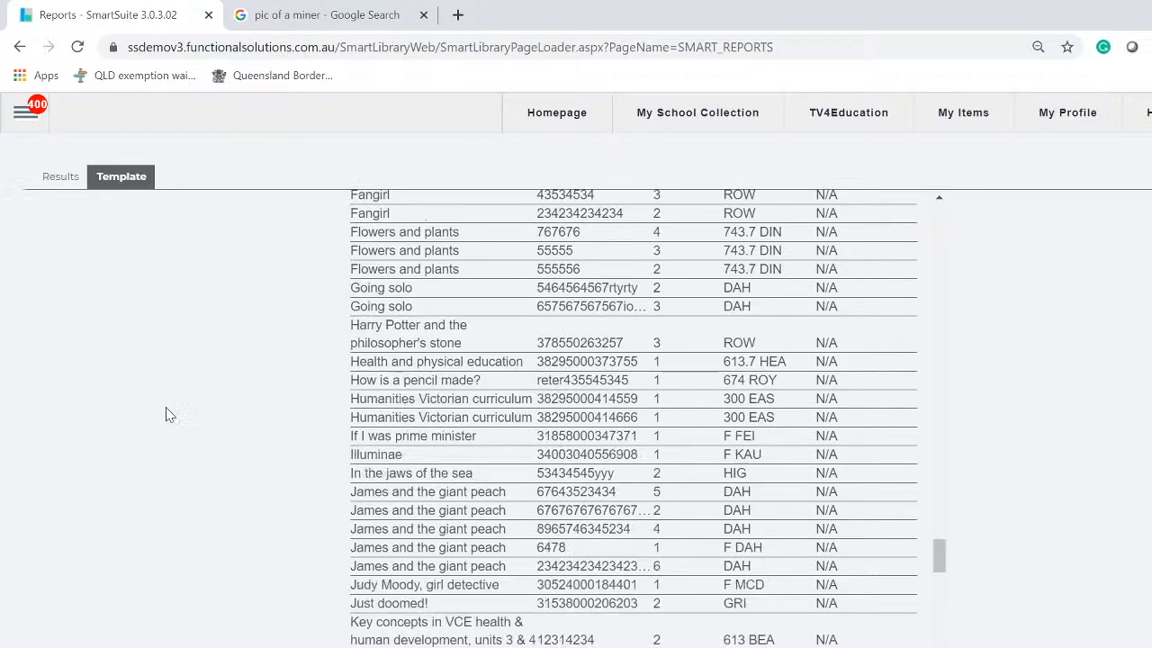
{"action": "scroll", "coordinate": [171, 411], "scroll_direction": "up", "scroll_amount": 3}
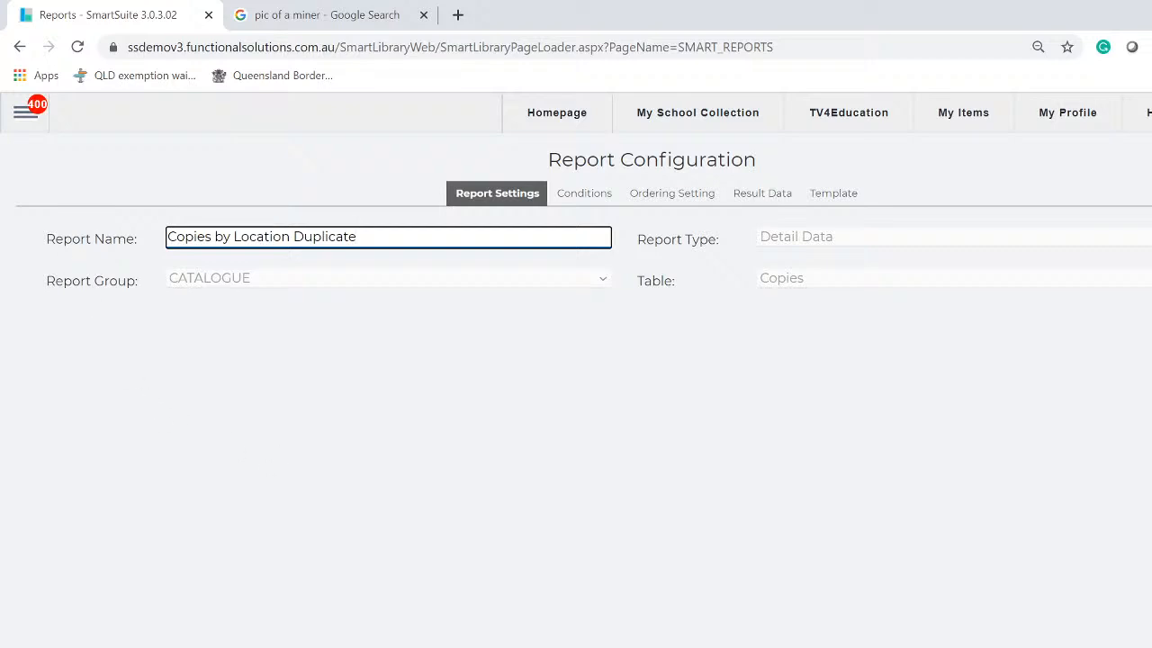
Rename the report 'CATALOG LIB OFFICE AND ART DPT' and return to the saved reports list
{"action": "key", "text": "ctrl+a"}
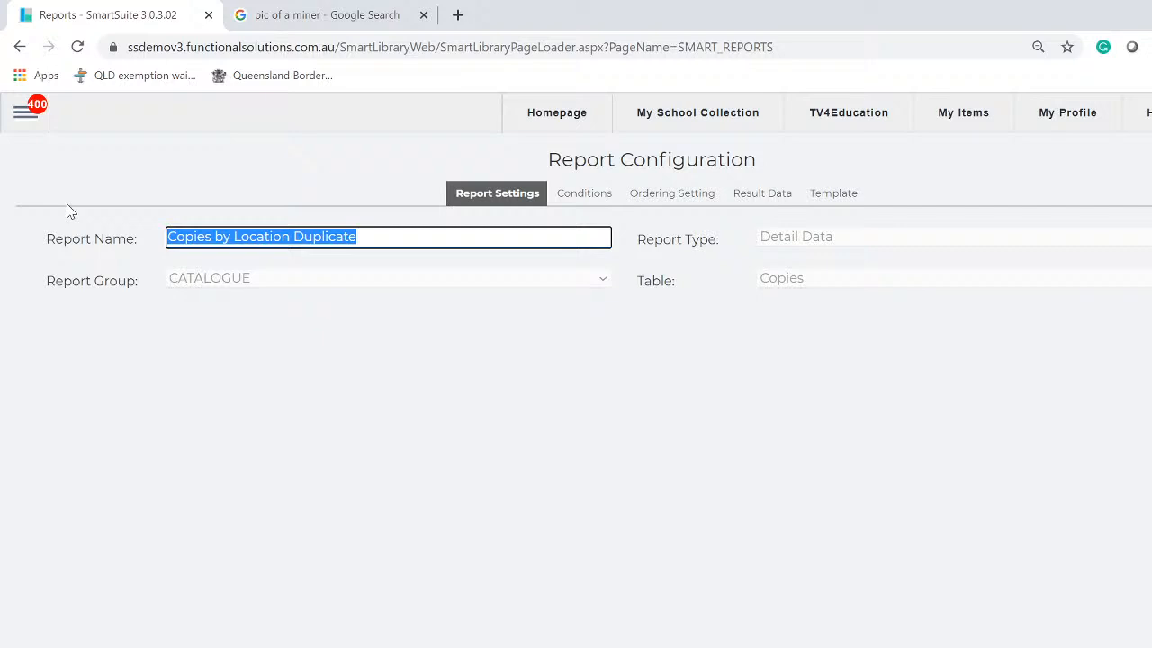
{"action": "type", "text": "CATALOG LIB OFFICE"}
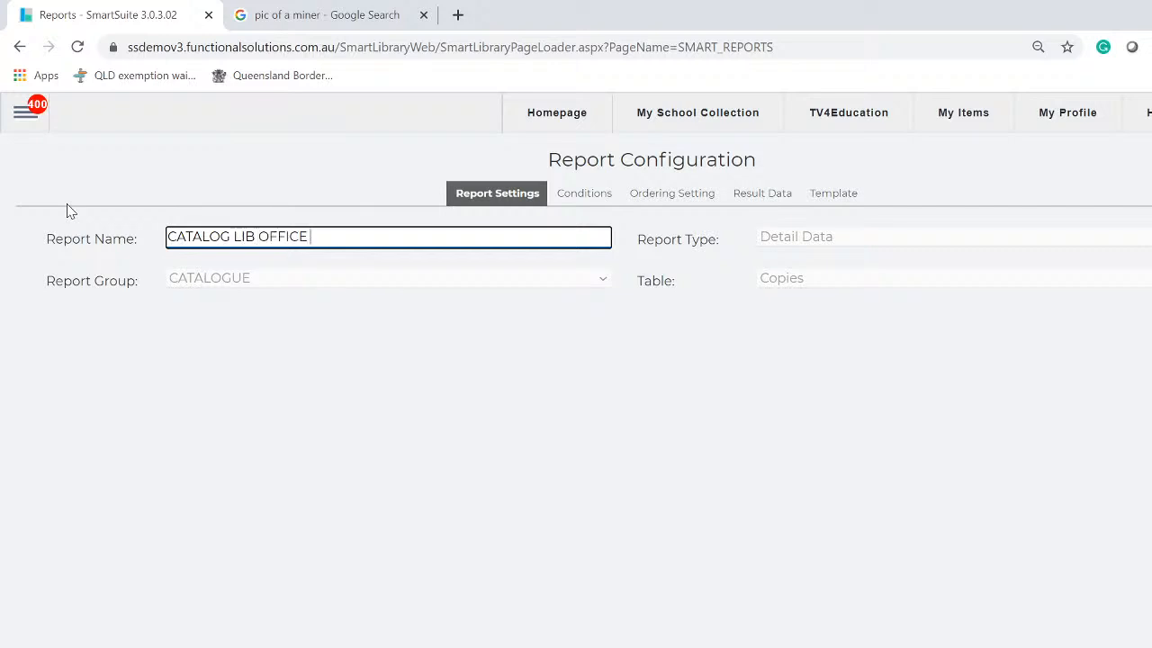
{"action": "type", "text": "AND ART DPT"}
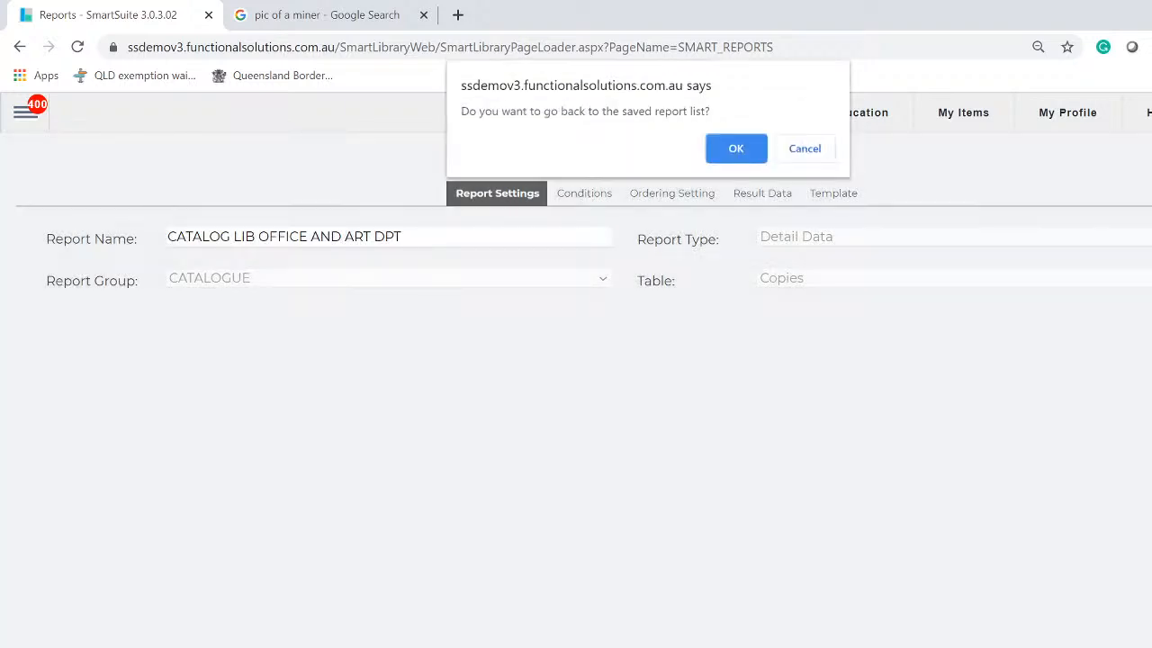
{"action": "left_click", "coordinate": [731, 149]}
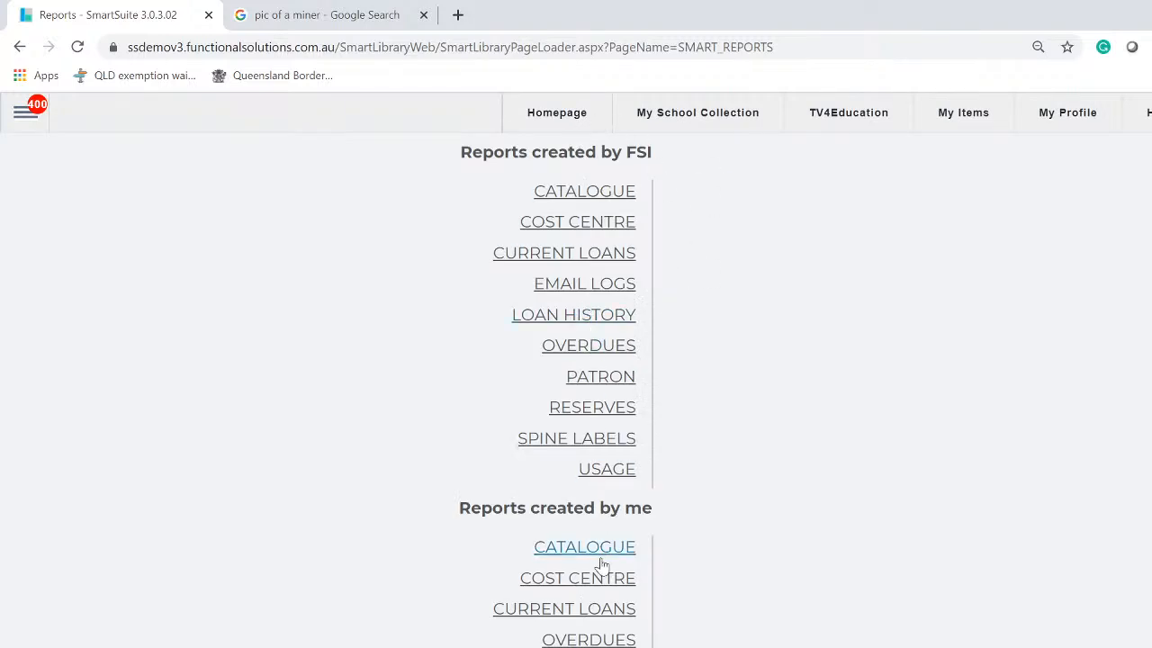
List the Catalogue reports under Reports created by me, now showing CATALOG LIB OFFICE AND ART DPT
{"action": "left_click", "coordinate": [589, 192]}
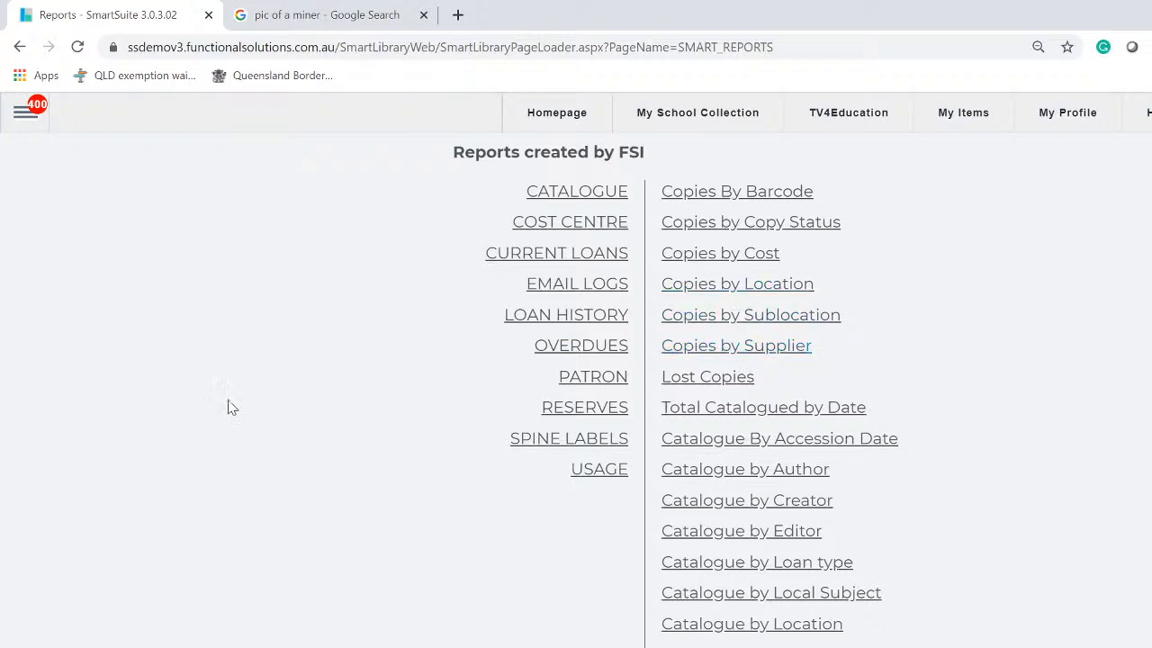
{"action": "scroll", "coordinate": [303, 498], "scroll_direction": "down", "scroll_amount": 3}
{"action": "scroll", "coordinate": [302, 498], "scroll_direction": "down", "scroll_amount": 3}
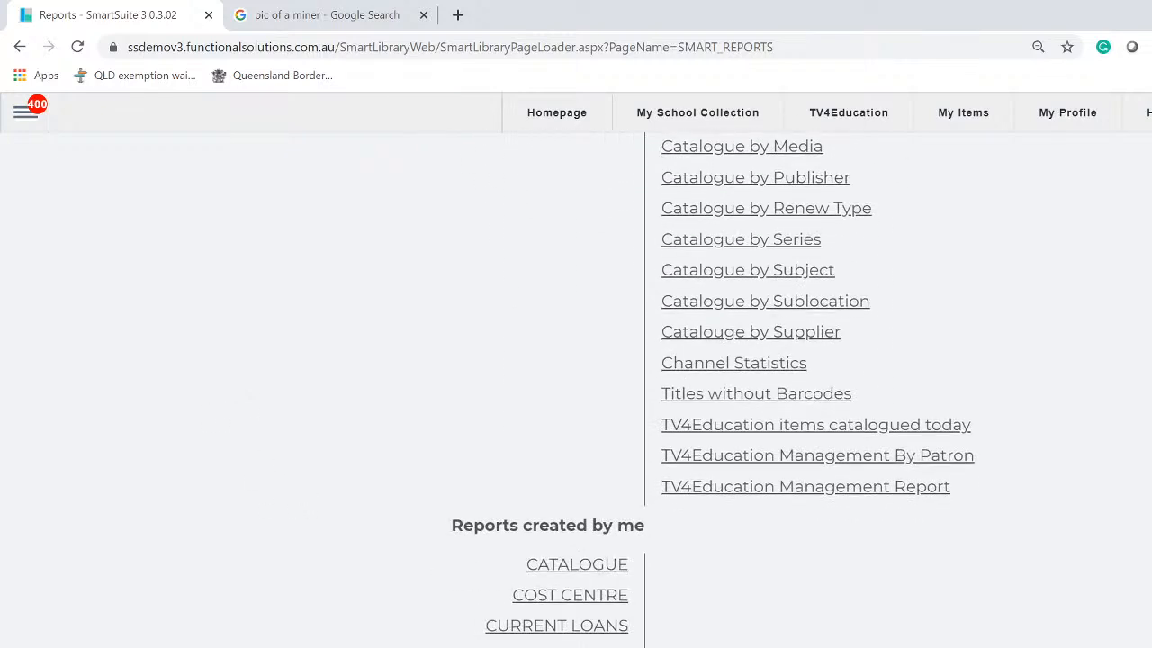
{"action": "left_click", "coordinate": [571, 565]}
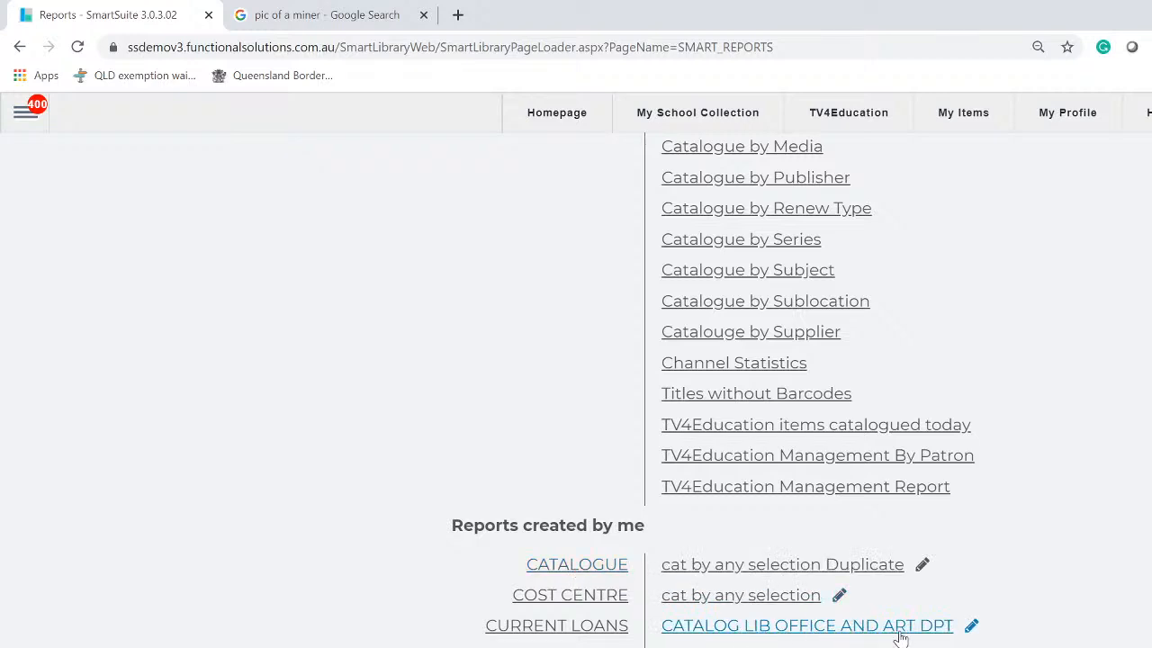
Delete the 'cat by any selection Duplicate' and 'cat by any selection' reports
{"action": "left_click", "coordinate": [862, 567]}
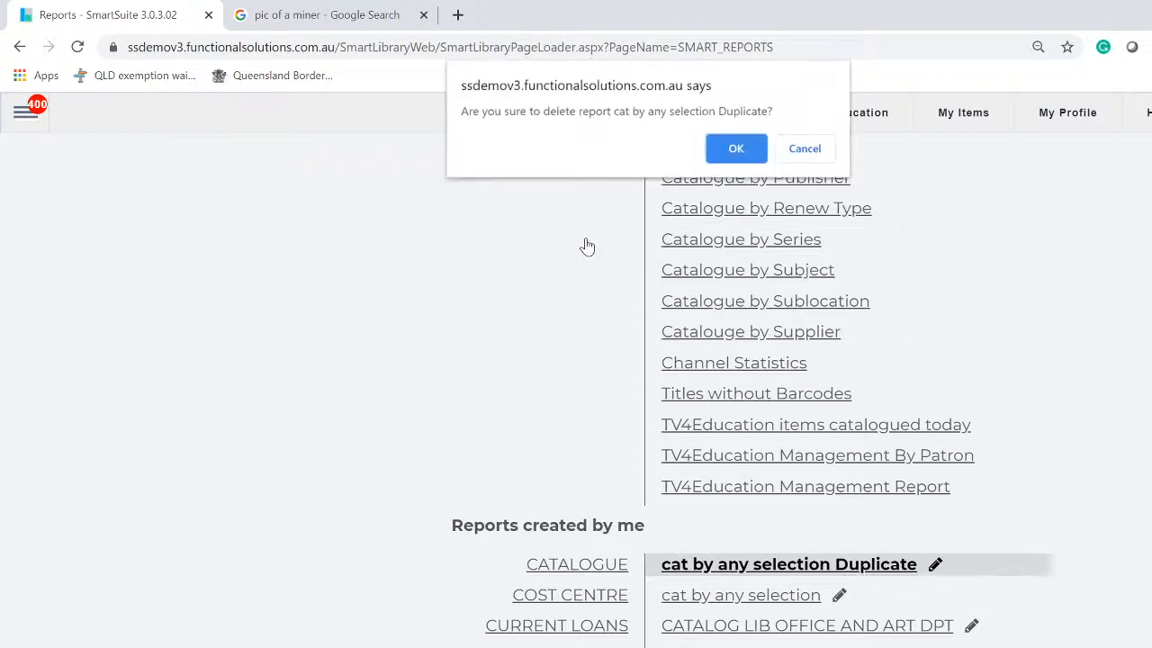
{"action": "left_click", "coordinate": [735, 151]}
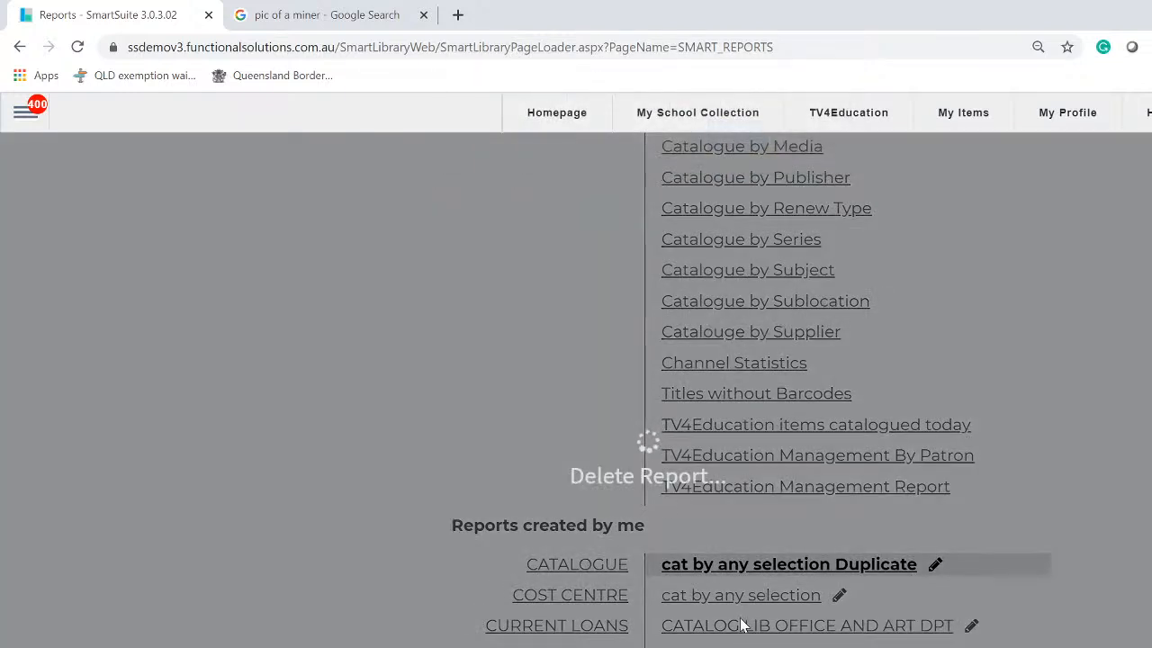
{"action": "left_click", "coordinate": [805, 147]}
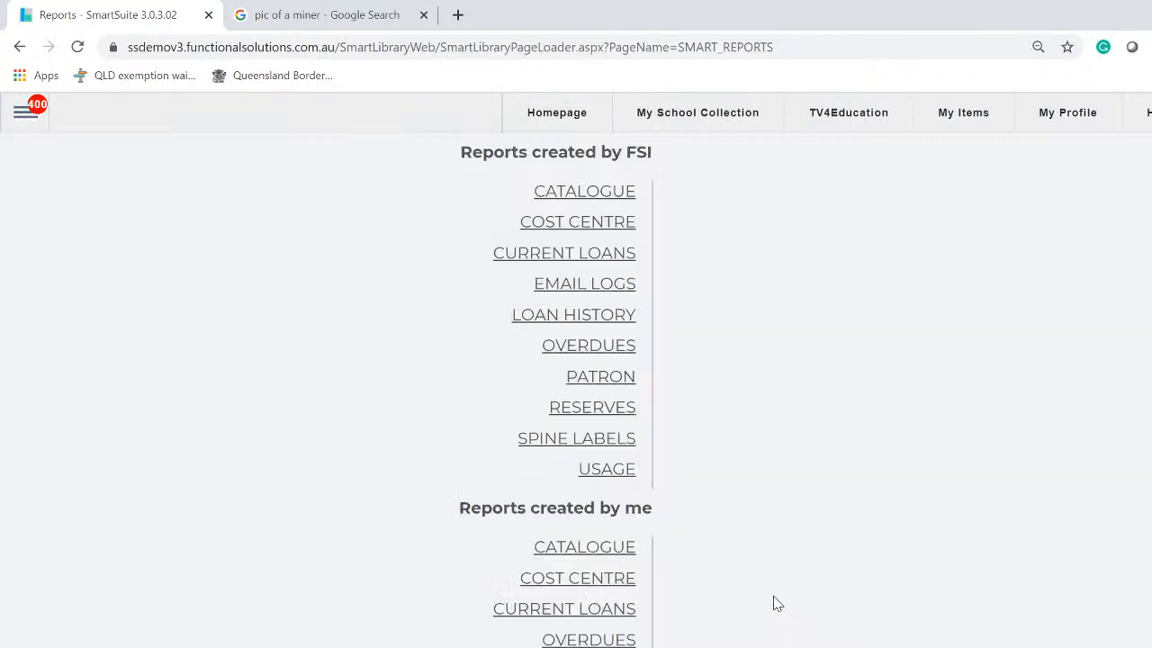
{"action": "left_click", "coordinate": [556, 547]}
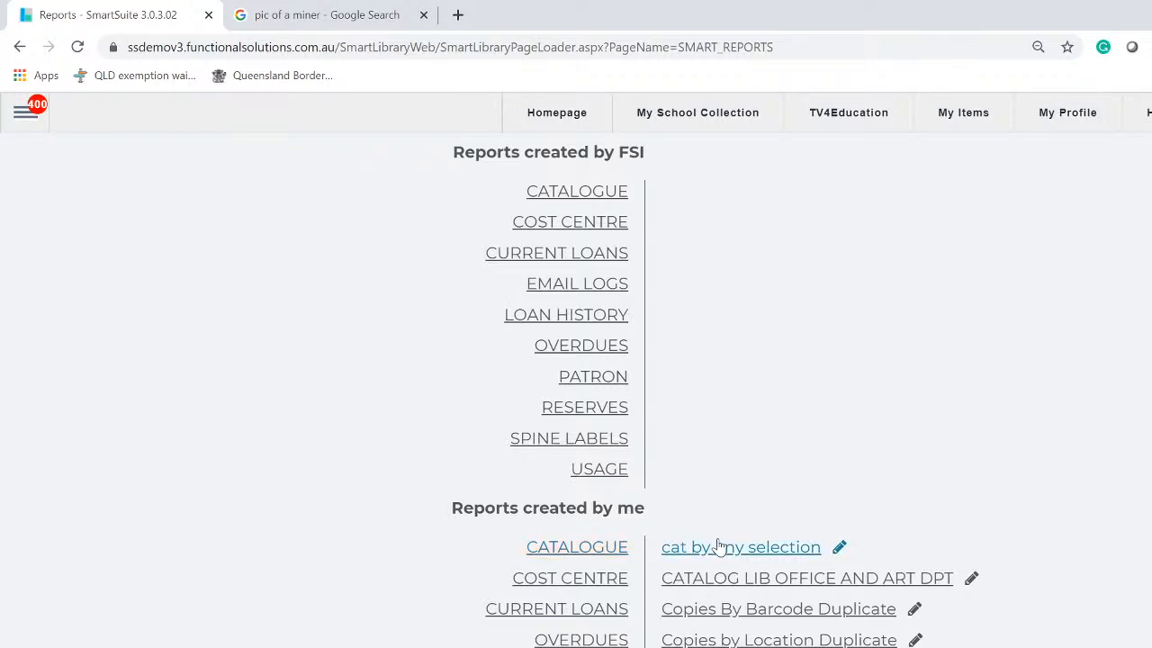
{"action": "left_click", "coordinate": [762, 552]}
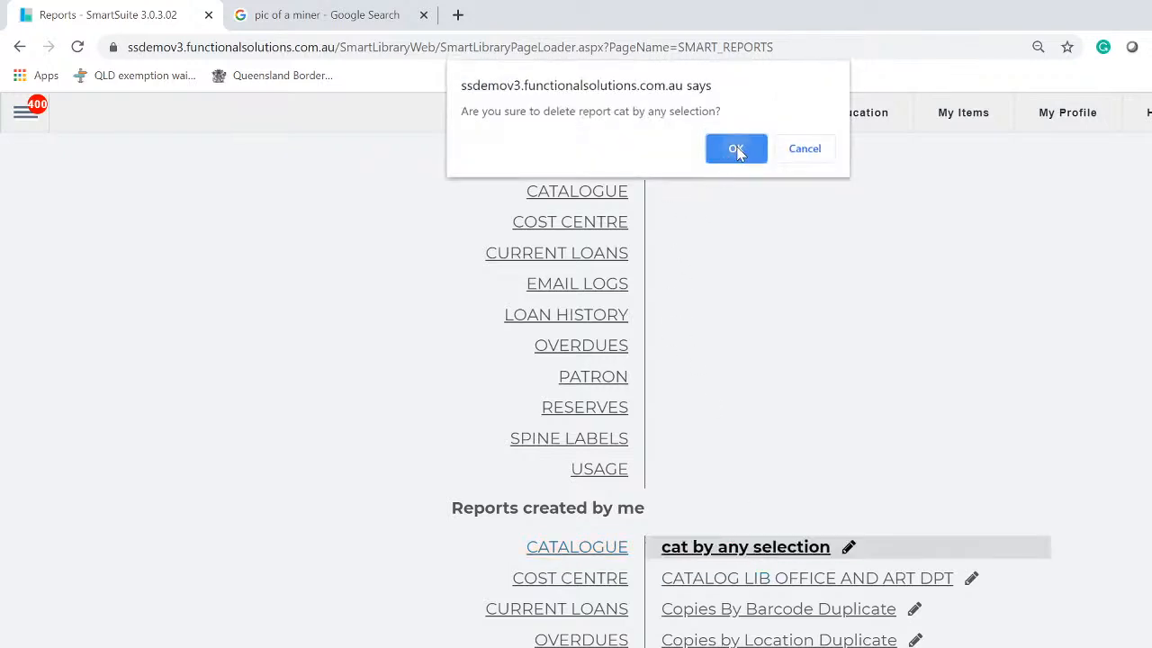
{"action": "left_click", "coordinate": [738, 147]}
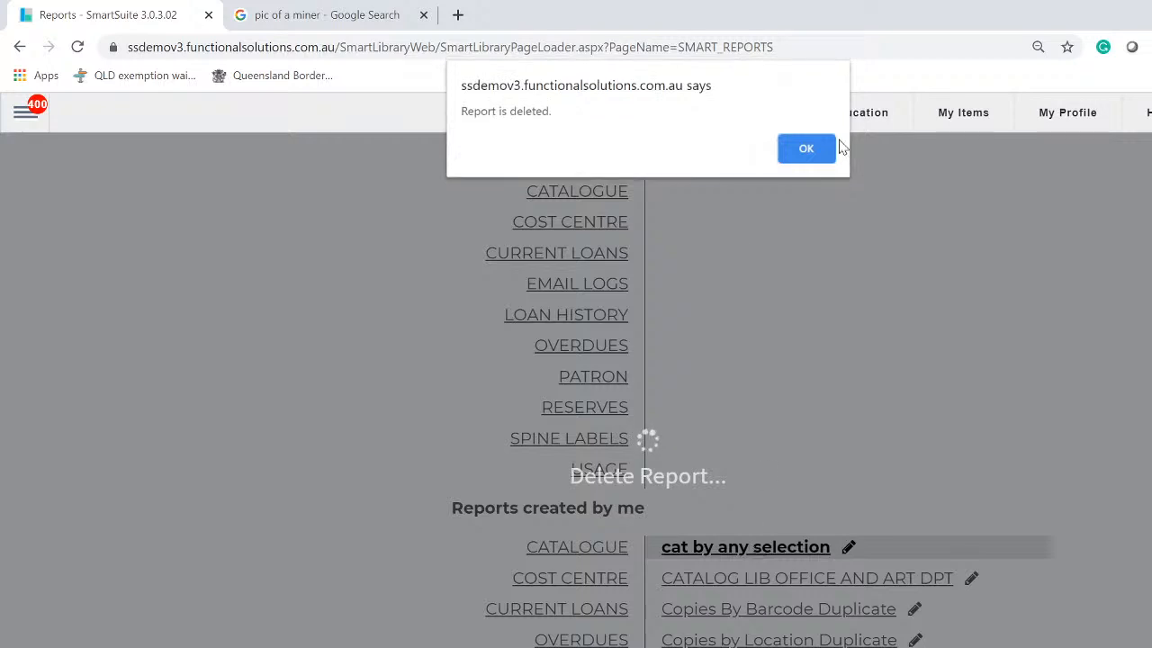
{"action": "left_click", "coordinate": [808, 150]}
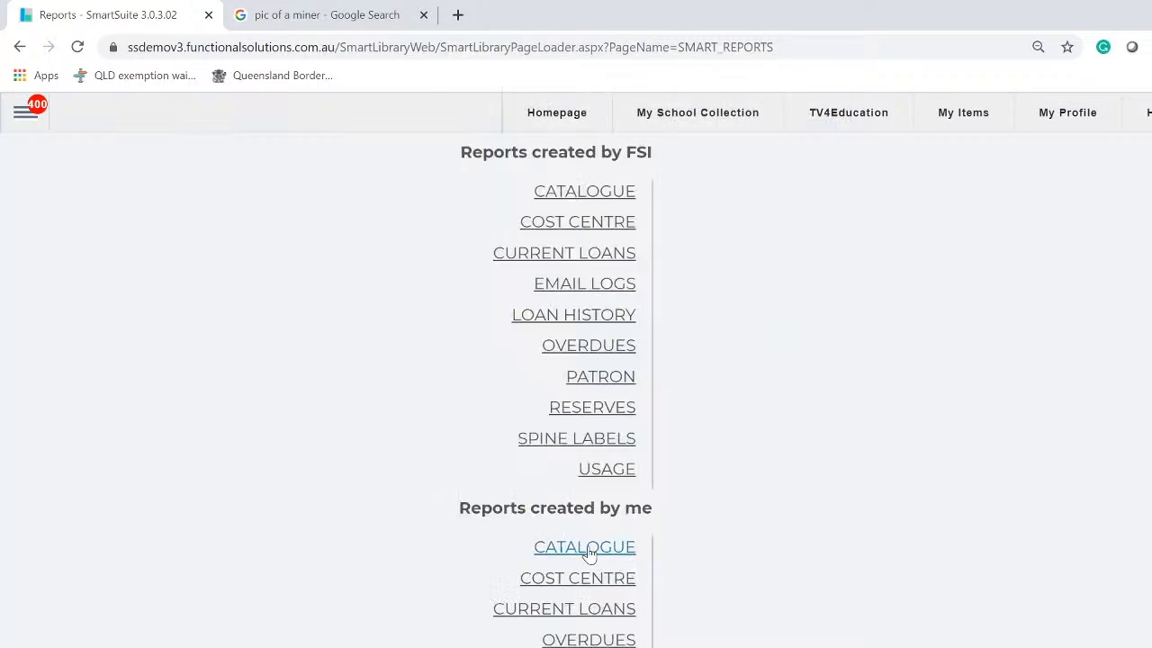
Delete the 'Copies By Barcode Duplicate' and 'Copies by Location Duplicate' reports
{"action": "left_click", "coordinate": [813, 579]}
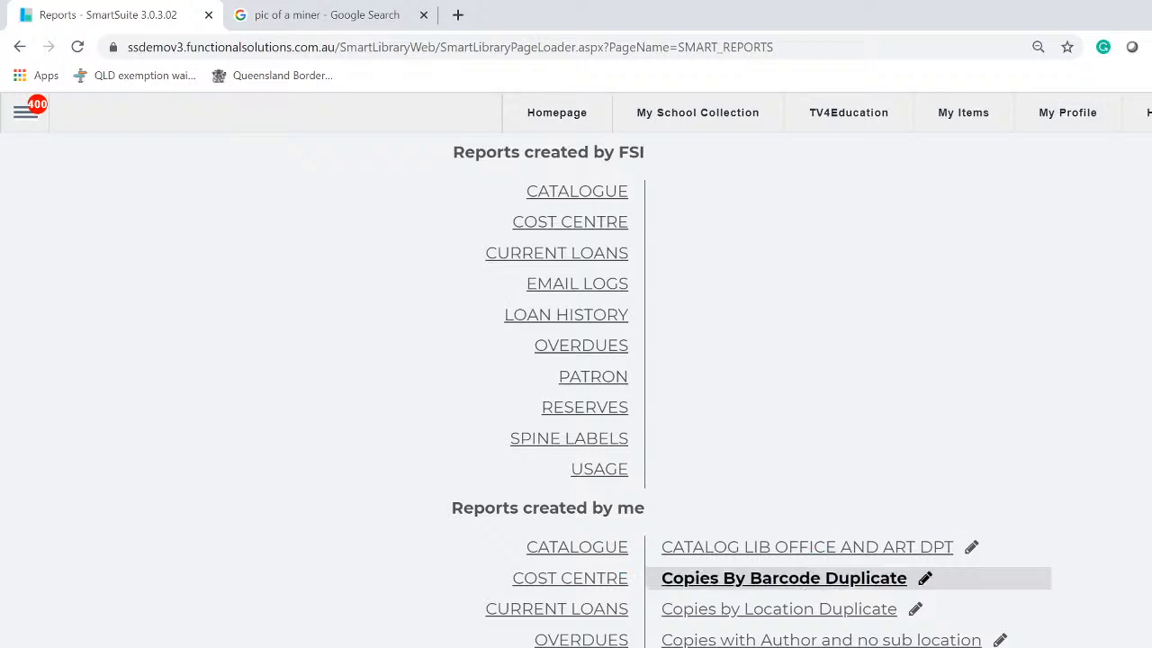
{"action": "key", "text": "Delete"}
{"action": "left_click", "coordinate": [735, 148]}
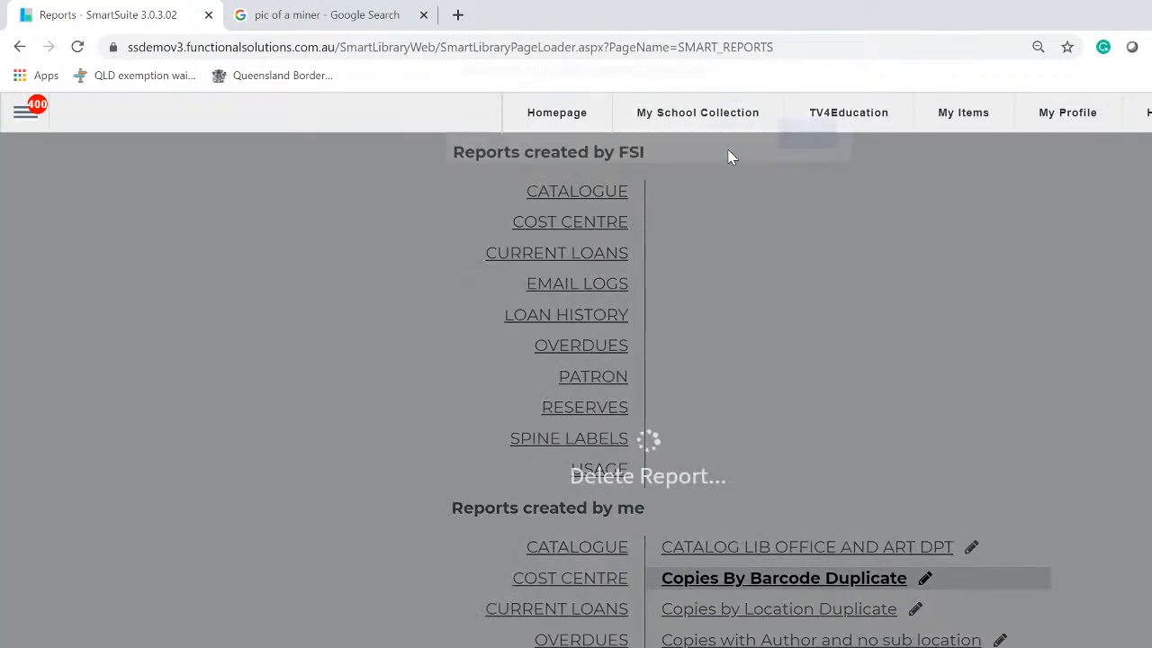
{"action": "left_click", "coordinate": [799, 142]}
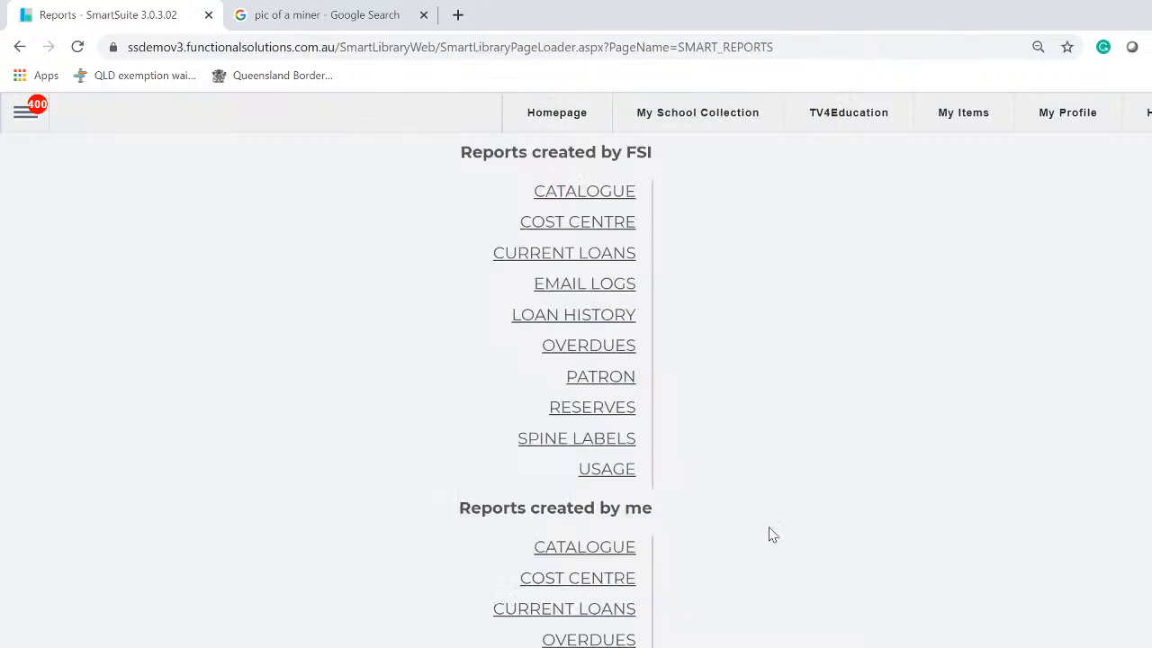
{"action": "left_click", "coordinate": [589, 549]}
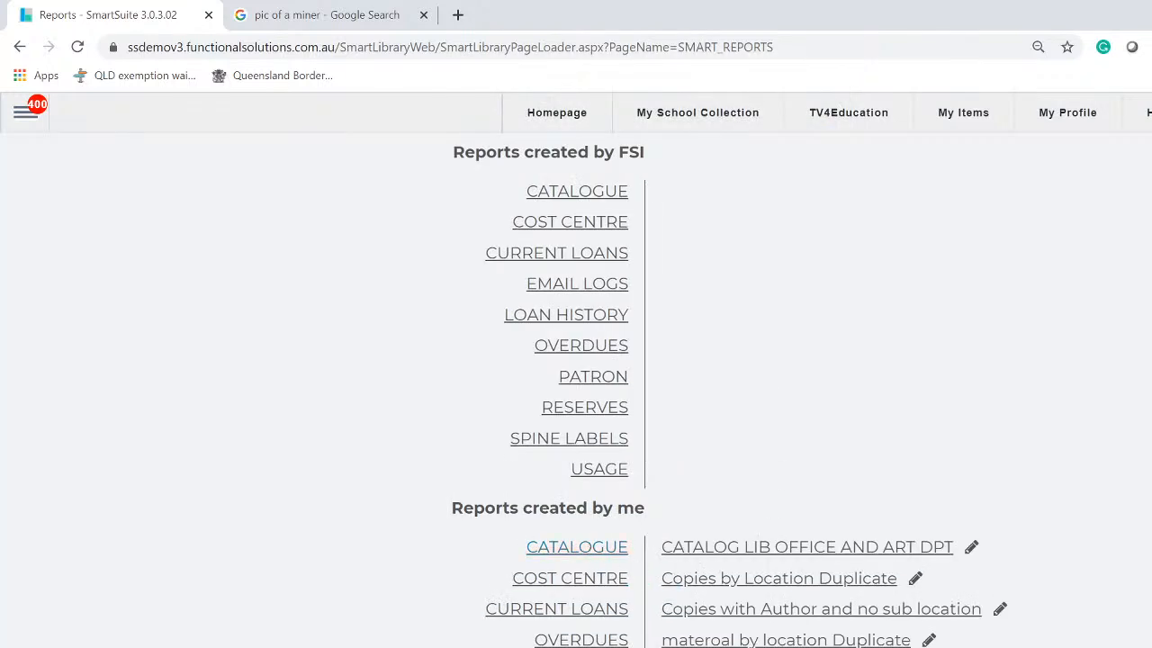
{"action": "left_click", "coordinate": [829, 589]}
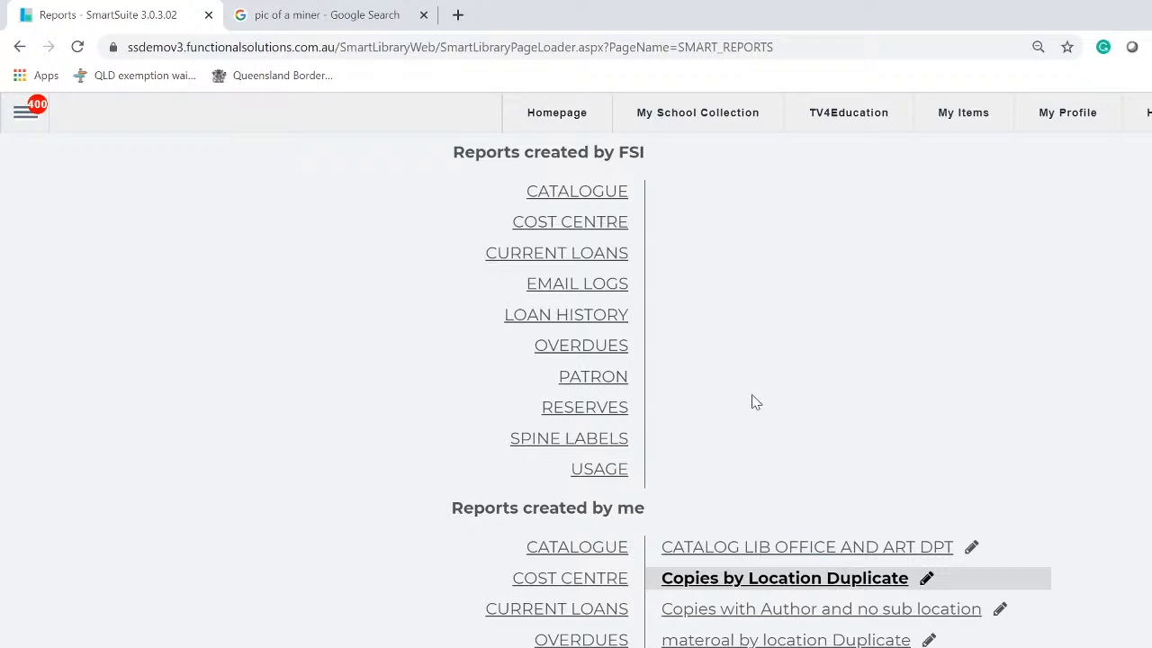
{"action": "key", "text": "Delete"}
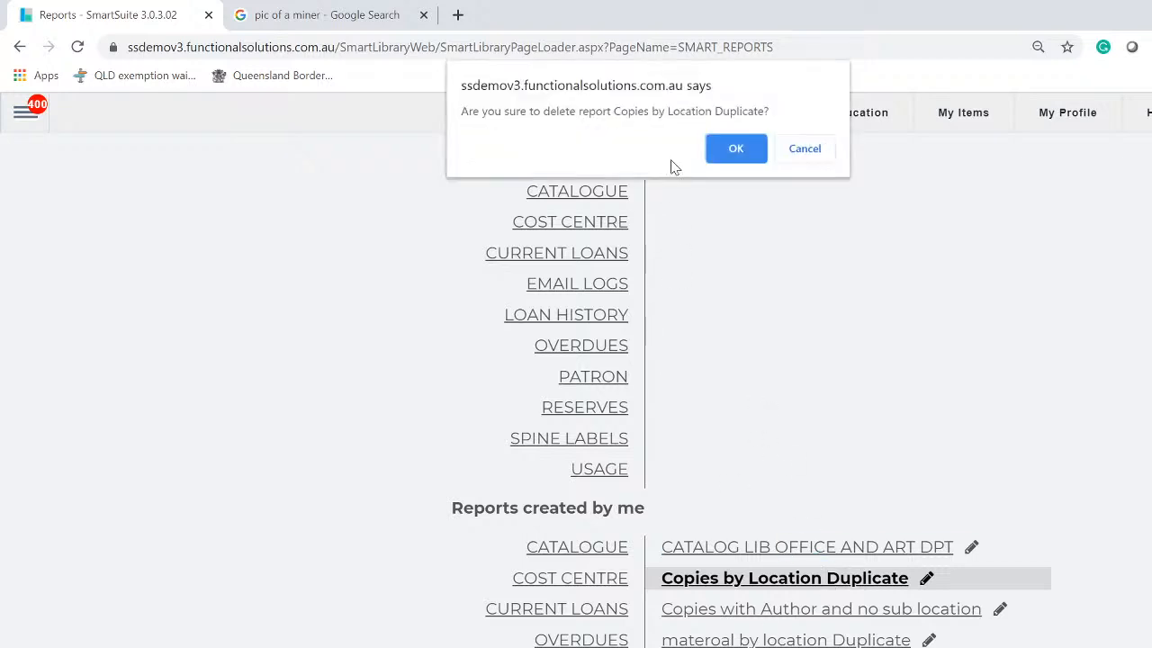
{"action": "left_click", "coordinate": [729, 153]}
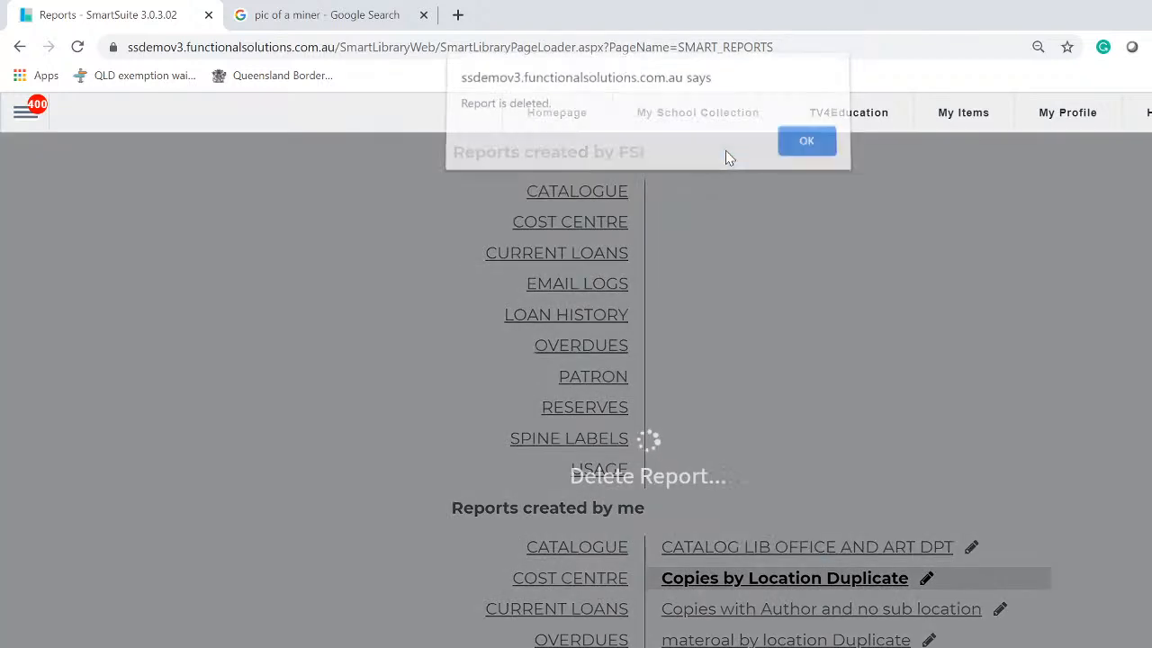
{"action": "left_click", "coordinate": [805, 145]}
{"action": "left_click", "coordinate": [585, 550]}
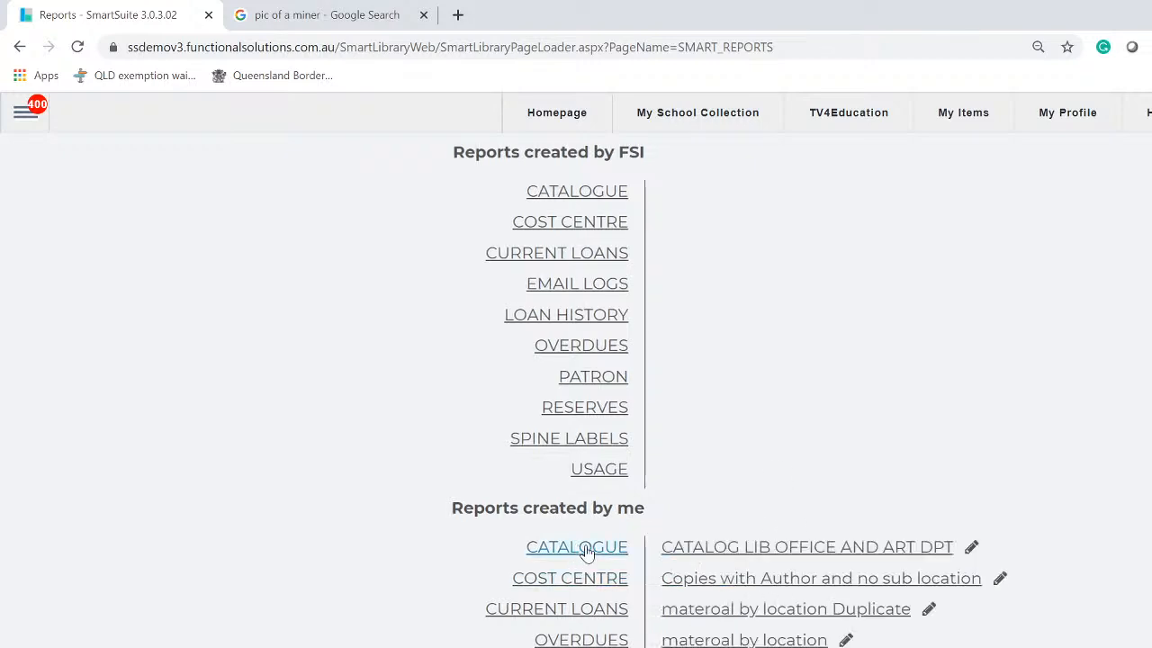
Delete the 'Copies with Author and no sub location' and 'materoal by location Duplicate' reports
{"action": "left_click", "coordinate": [826, 587]}
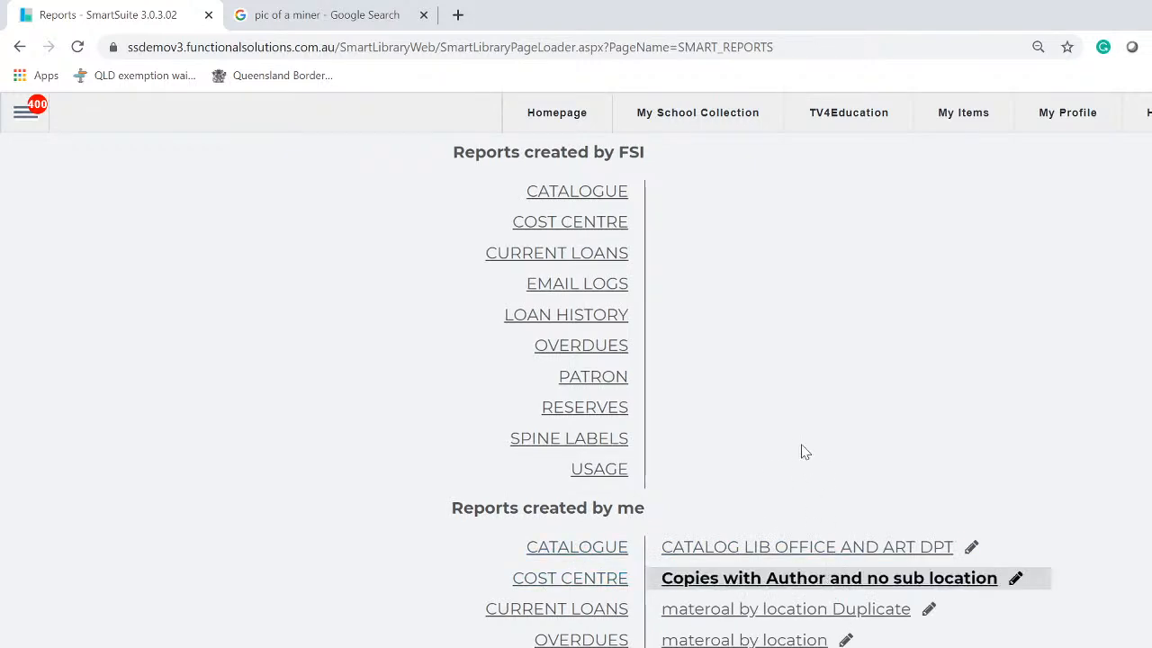
{"action": "key", "text": "Delete"}
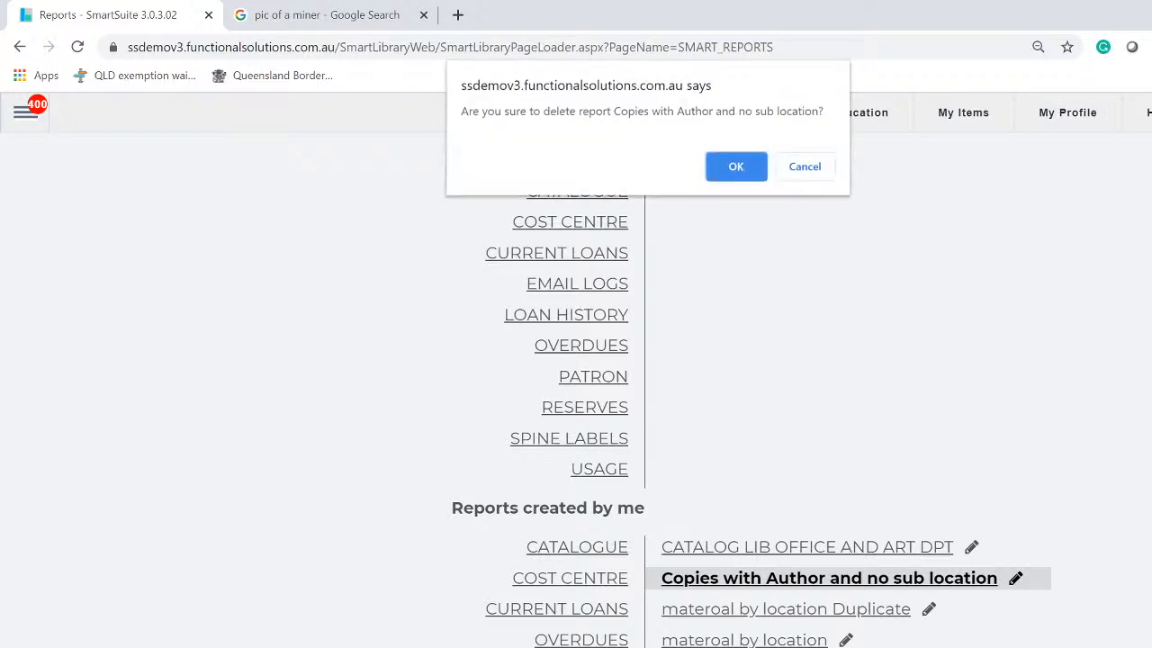
{"action": "left_click", "coordinate": [734, 171]}
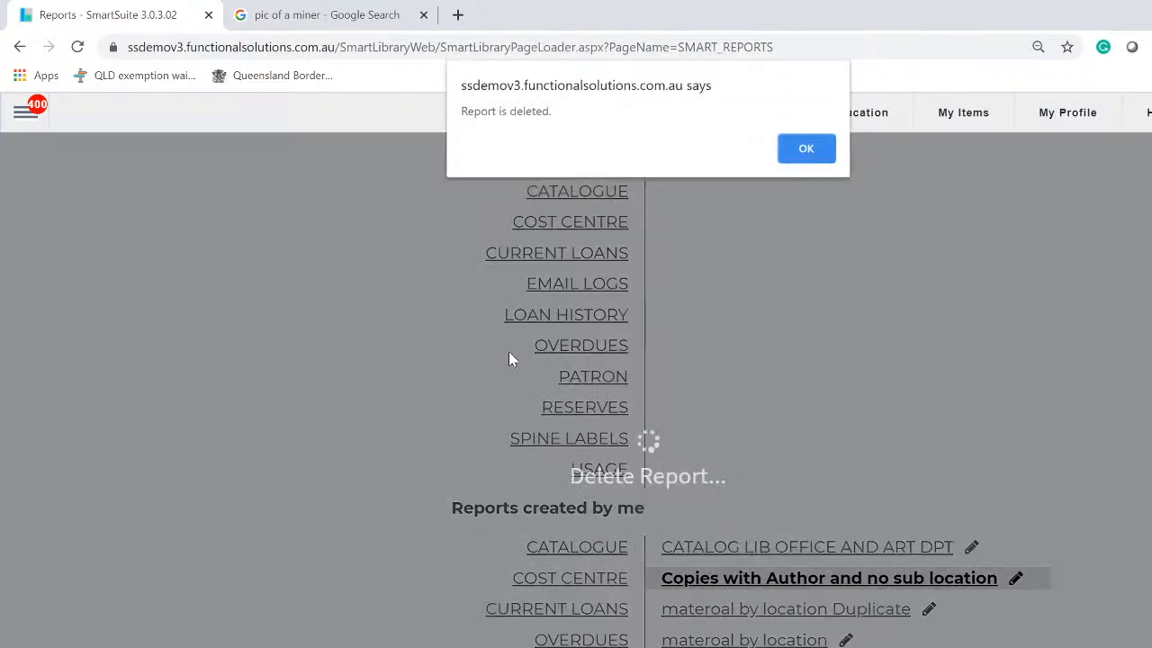
{"action": "left_click", "coordinate": [804, 145]}
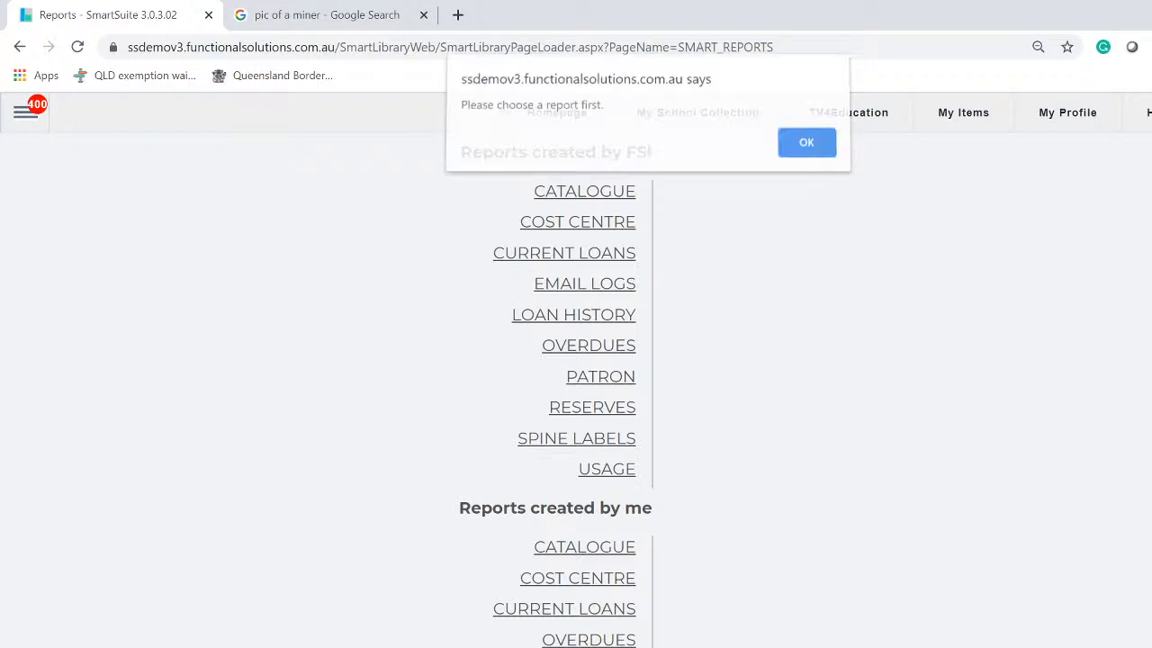
{"action": "left_click", "coordinate": [806, 150]}
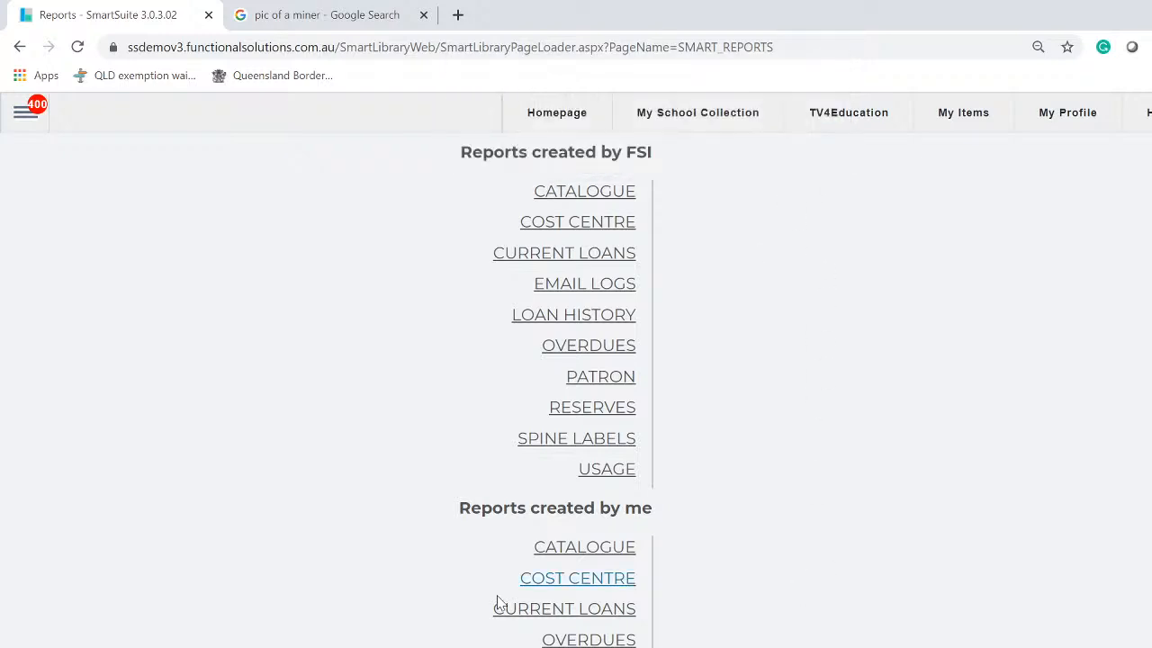
{"action": "left_click", "coordinate": [573, 551]}
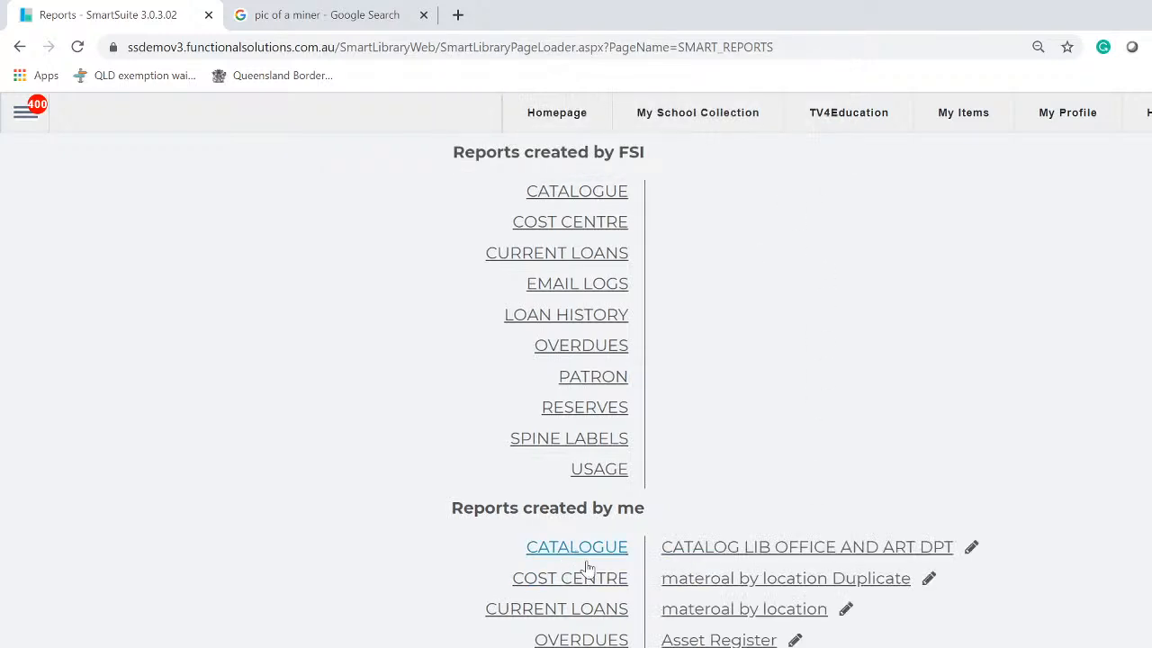
{"action": "left_click", "coordinate": [774, 583]}
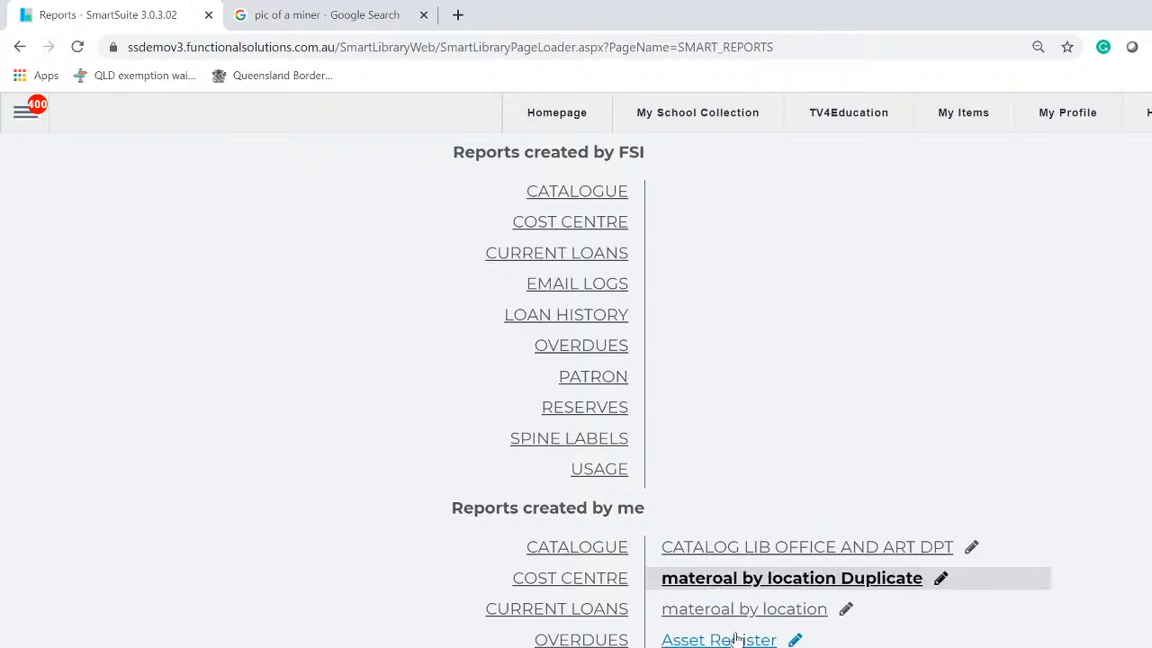
{"action": "key", "text": "Delete"}
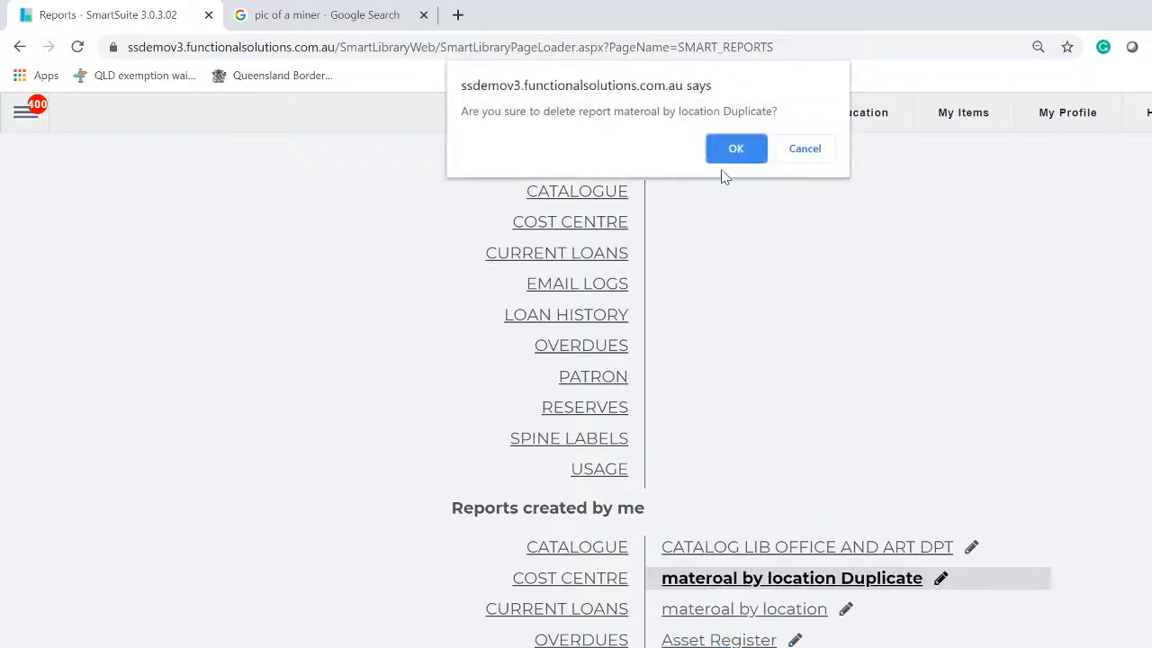
{"action": "left_click", "coordinate": [735, 146]}
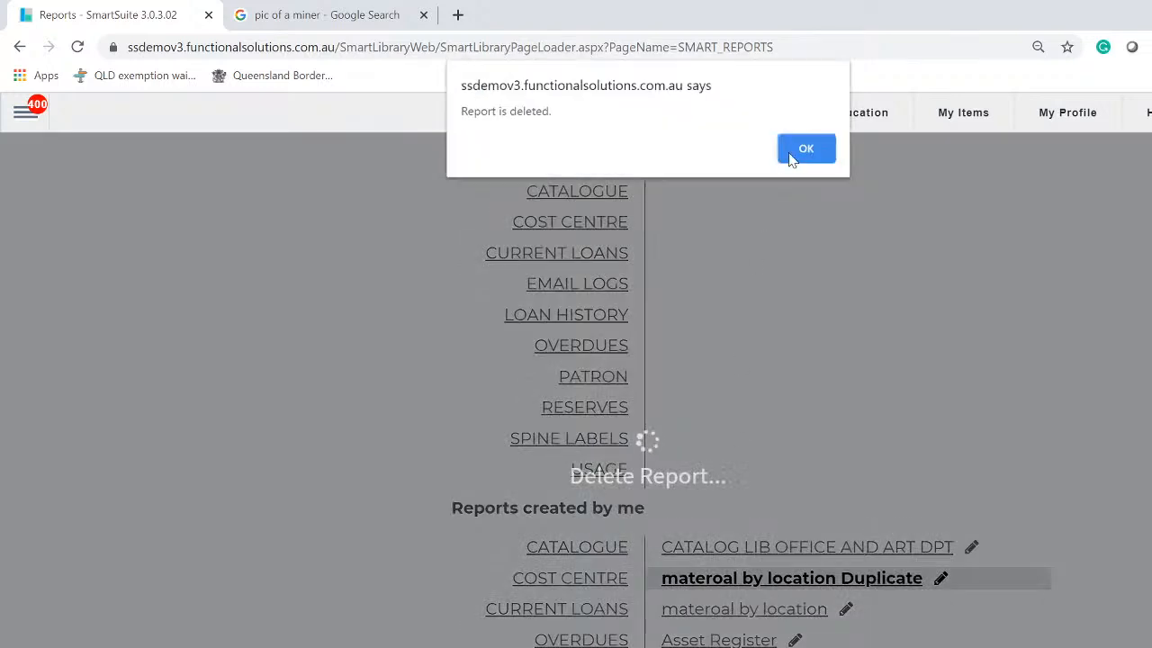
{"action": "left_click", "coordinate": [799, 146]}
{"action": "left_click", "coordinate": [573, 549]}
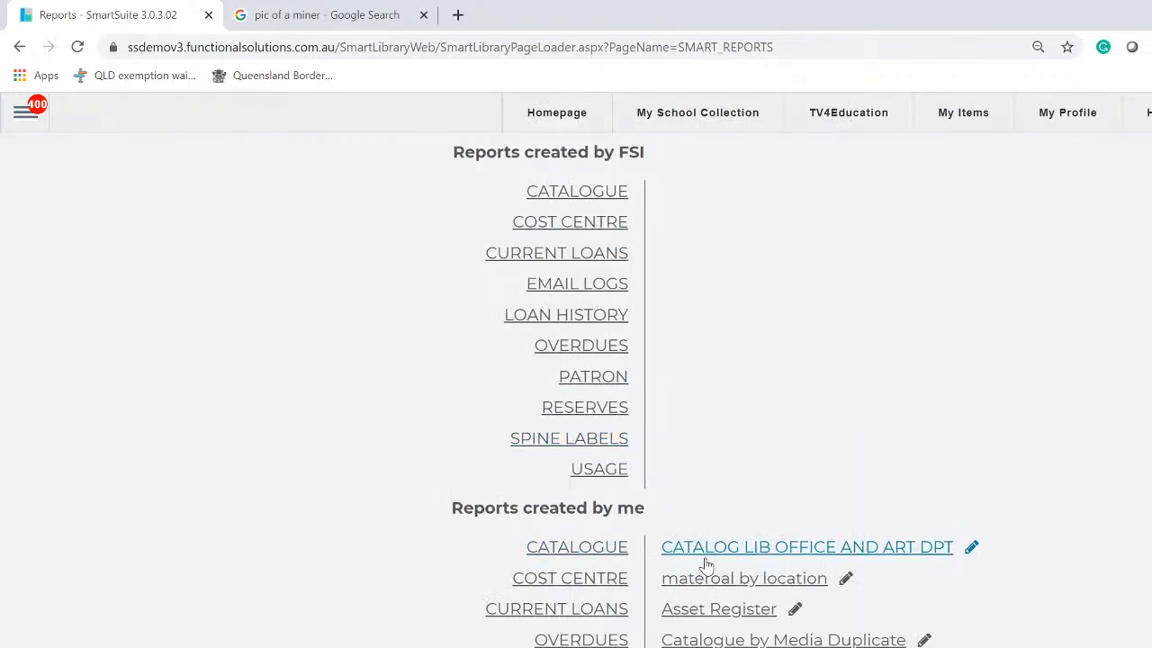
Open CATALOG LIB OFFICE AND ART DPT and review its Art Department and Lib Office preview
{"action": "left_click", "coordinate": [855, 553]}
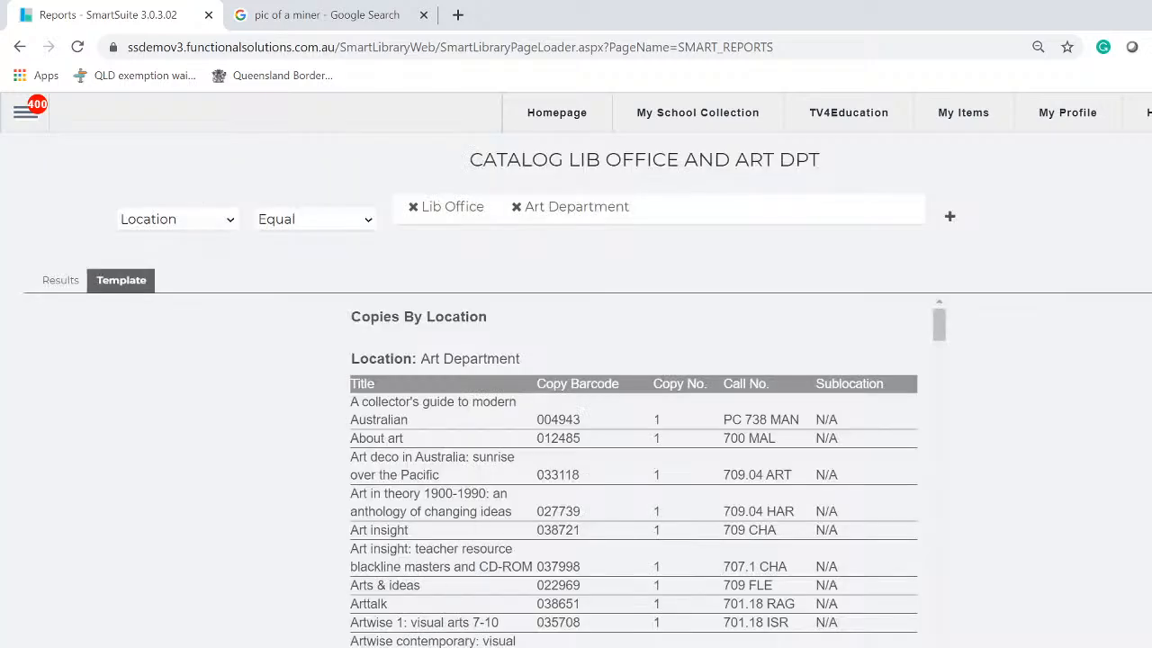
{"action": "scroll", "coordinate": [463, 572], "scroll_direction": "down", "scroll_amount": 10}
{"action": "scroll", "coordinate": [459, 583], "scroll_direction": "up", "scroll_amount": 10}
{"action": "scroll", "coordinate": [455, 335], "scroll_direction": "down", "scroll_amount": 15}
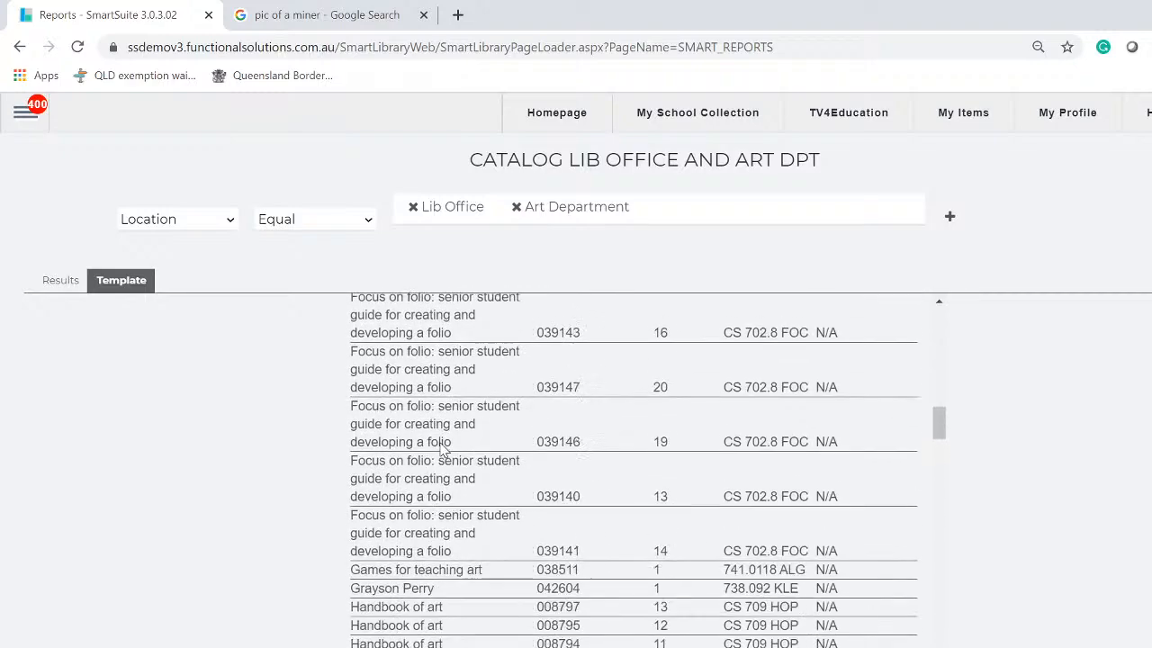
{"action": "scroll", "coordinate": [442, 450], "scroll_direction": "down", "scroll_amount": 15}
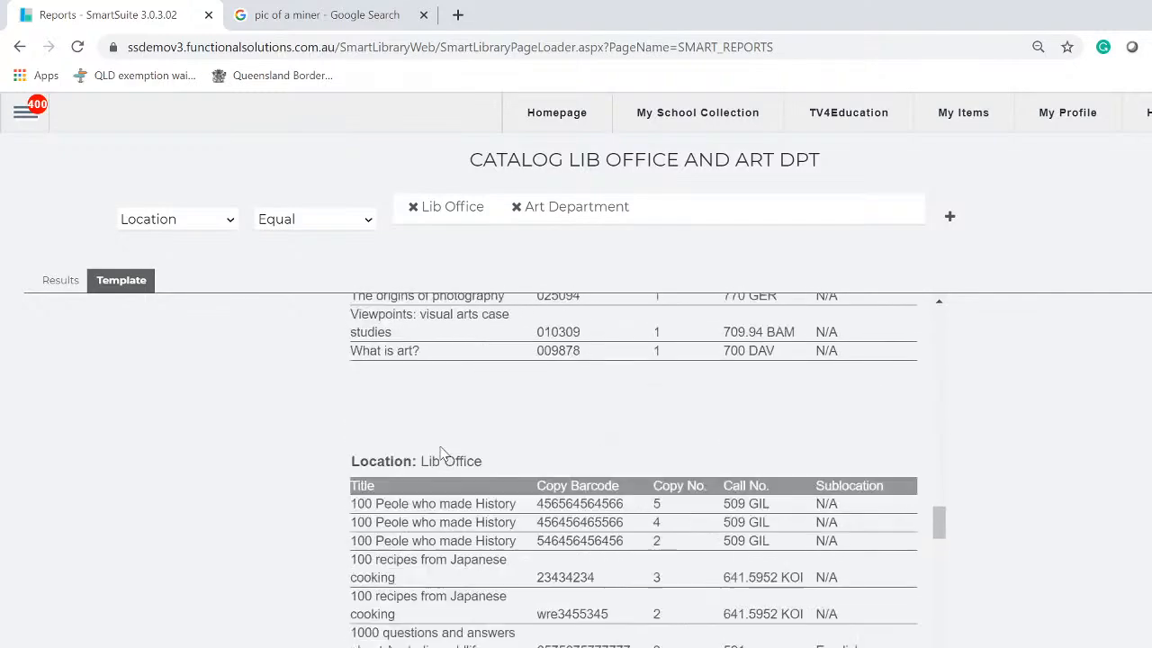
{"action": "scroll", "coordinate": [441, 452], "scroll_direction": "down", "scroll_amount": 2}
{"action": "scroll", "coordinate": [441, 452], "scroll_direction": "up", "scroll_amount": 3}
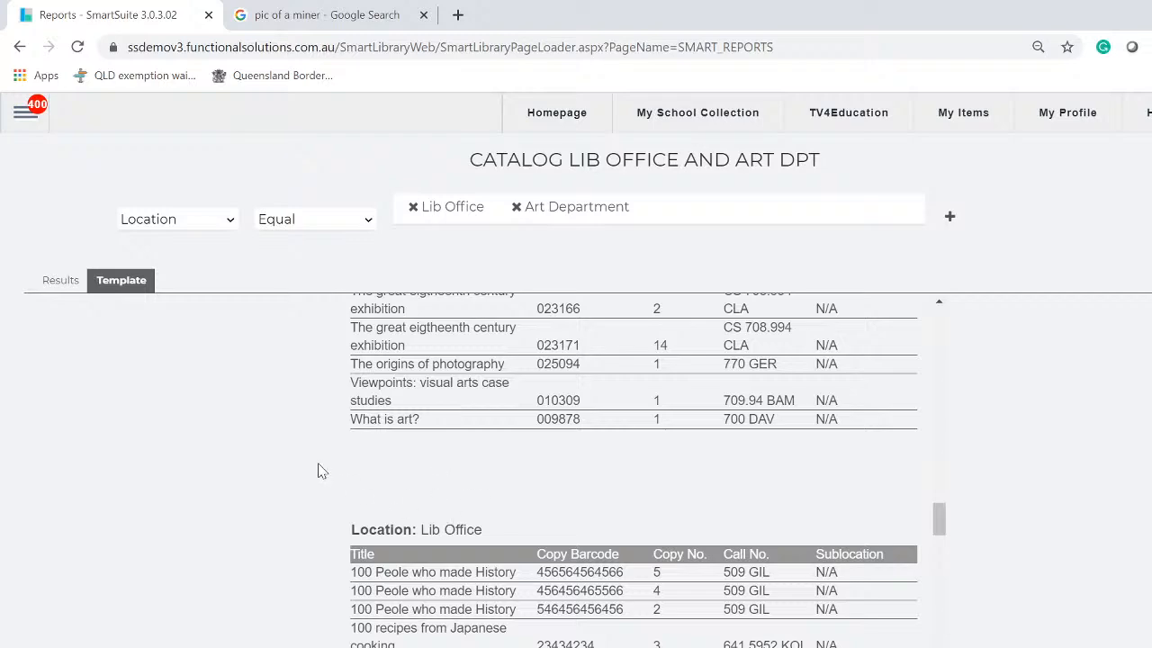
{"action": "scroll", "coordinate": [633, 469], "scroll_direction": "up", "scroll_amount": 15}
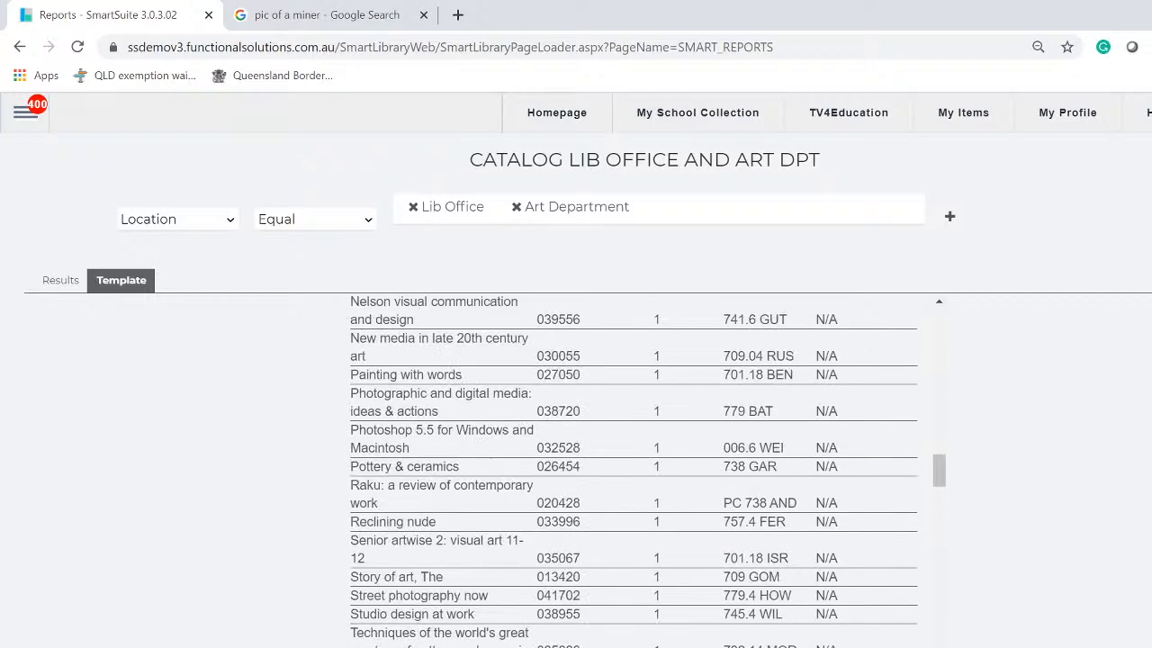
{"action": "scroll", "coordinate": [360, 355], "scroll_direction": "up", "scroll_amount": 10}
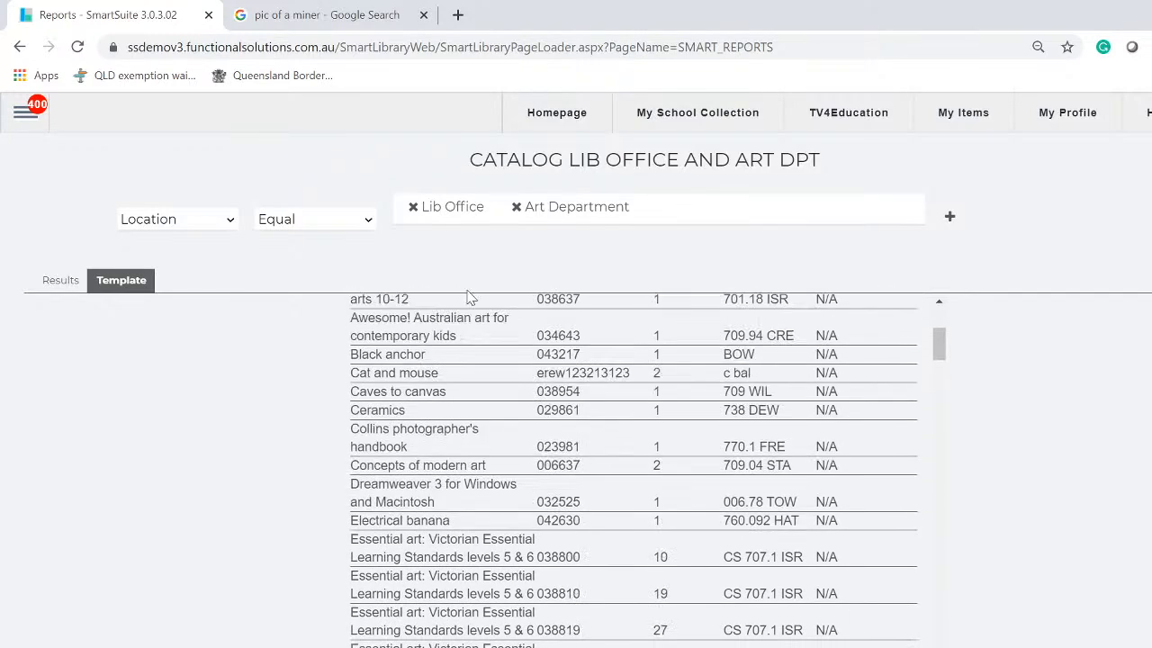
Remove Art Department from the Location filter, leaving only Lib Office, and check the listed copies
{"action": "left_click", "coordinate": [516, 207]}
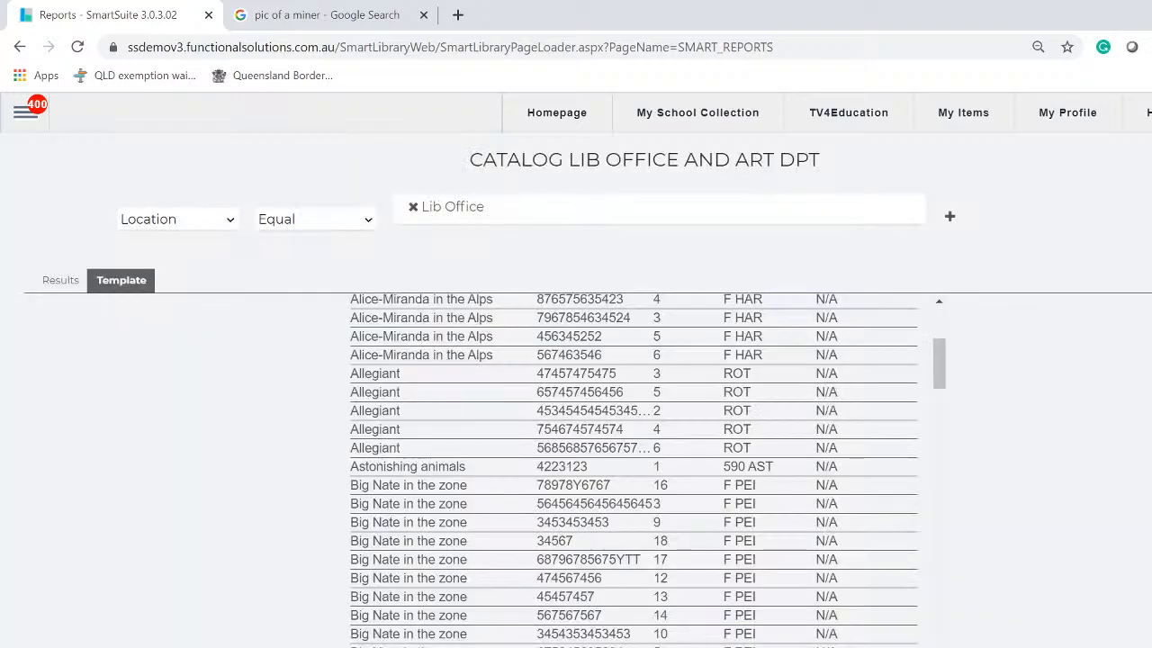
{"action": "scroll", "coordinate": [703, 642], "scroll_direction": "down", "scroll_amount": 10}
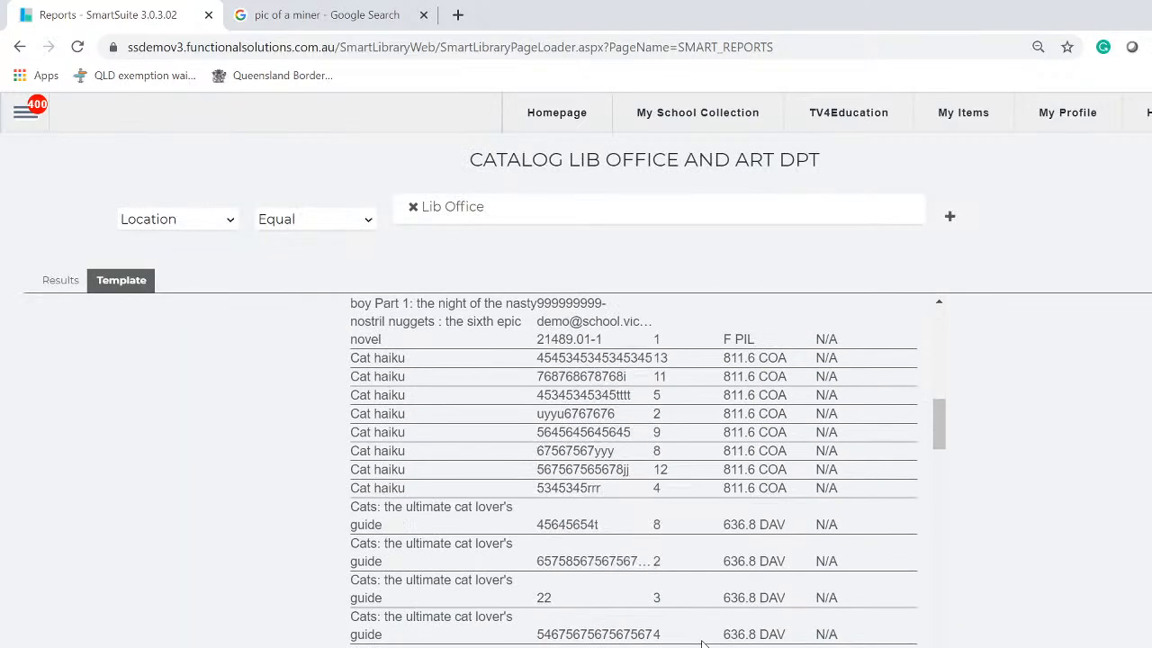
{"action": "scroll", "coordinate": [703, 642], "scroll_direction": "down", "scroll_amount": 5}
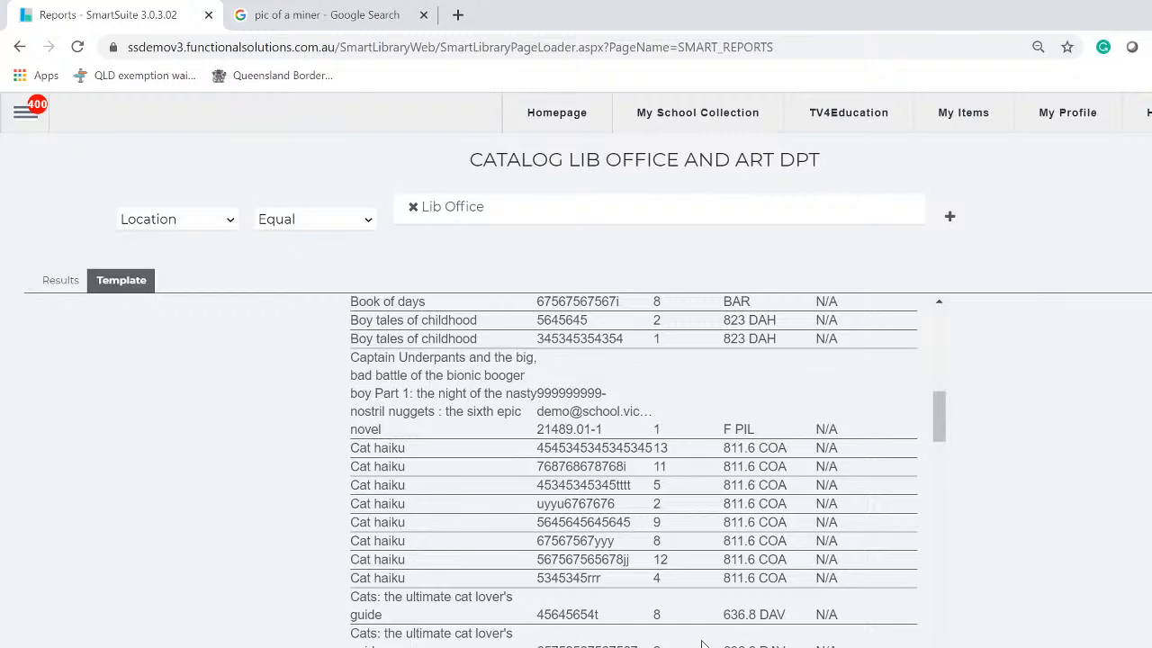
{"action": "scroll", "coordinate": [702, 630], "scroll_direction": "up", "scroll_amount": 10}
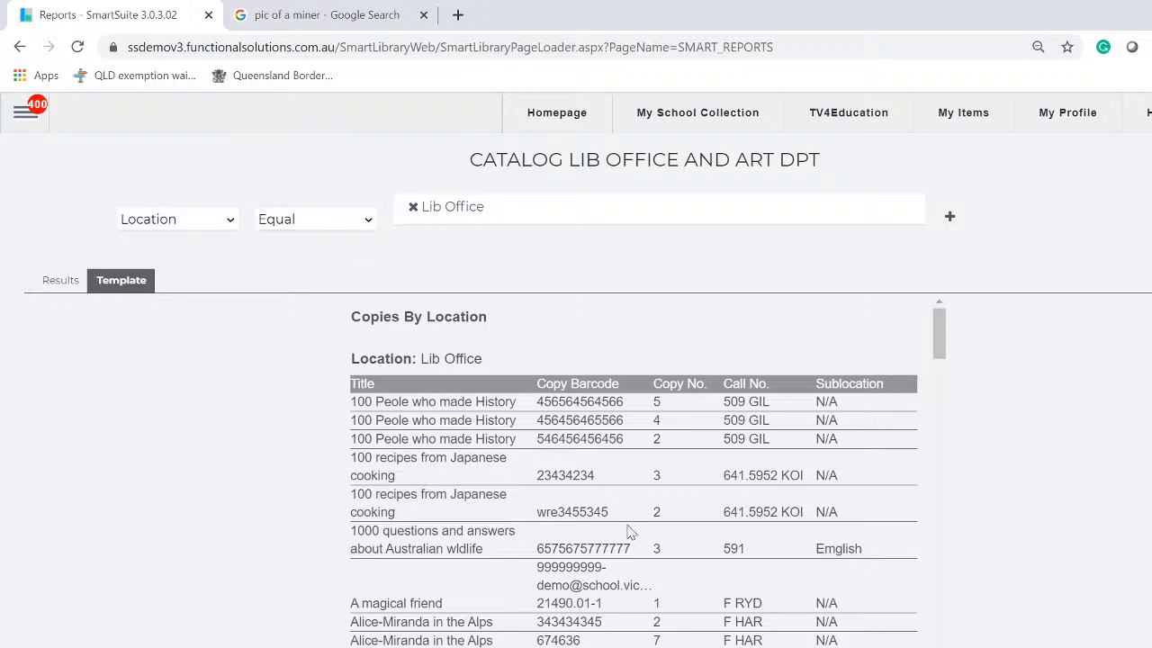
{"action": "scroll", "coordinate": [633, 477], "scroll_direction": "down", "scroll_amount": 20}
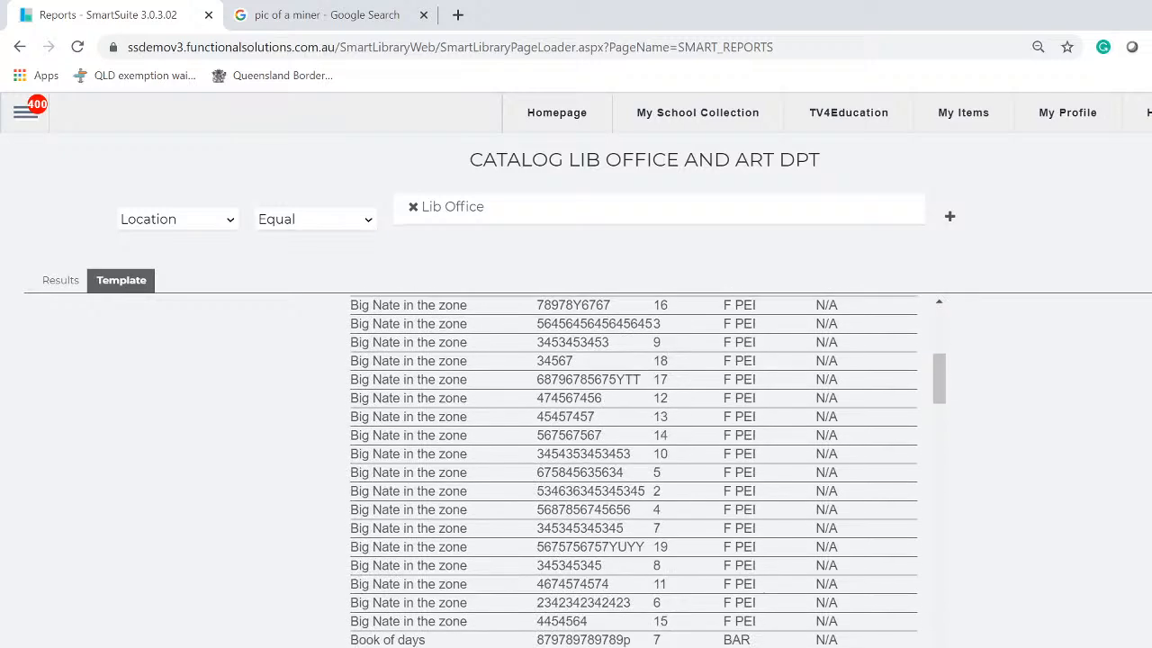
{"action": "scroll", "coordinate": [634, 470], "scroll_direction": "up", "scroll_amount": 20}
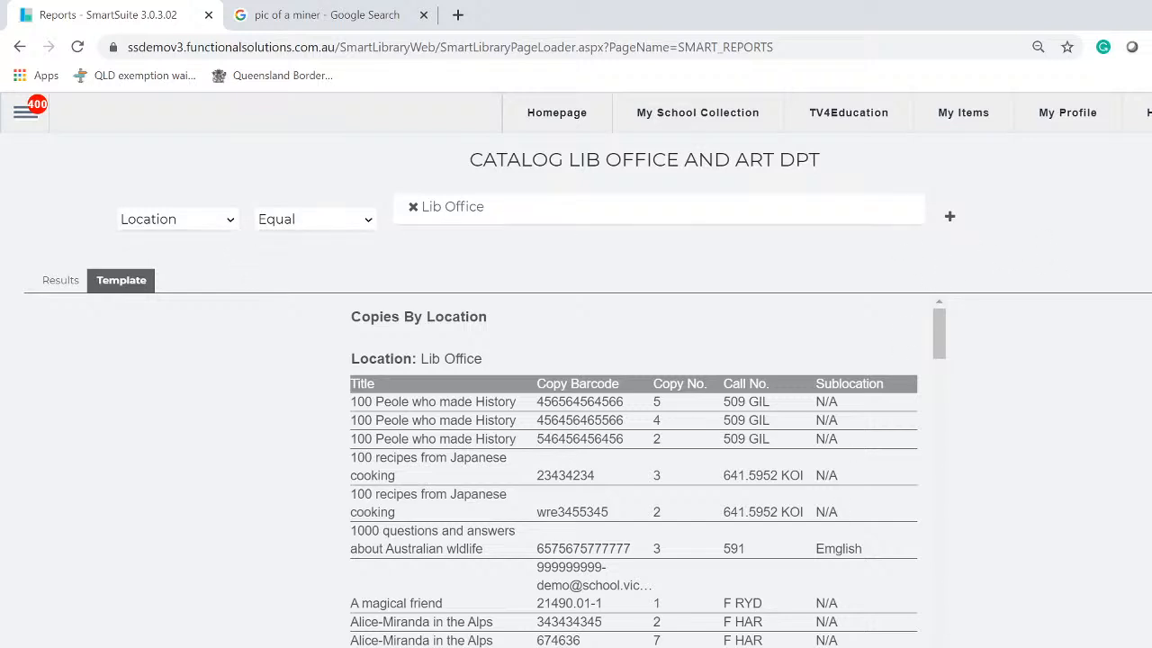
Add a second filter condition: Call Number Start With 'F'
{"action": "left_click", "coordinate": [951, 220]}
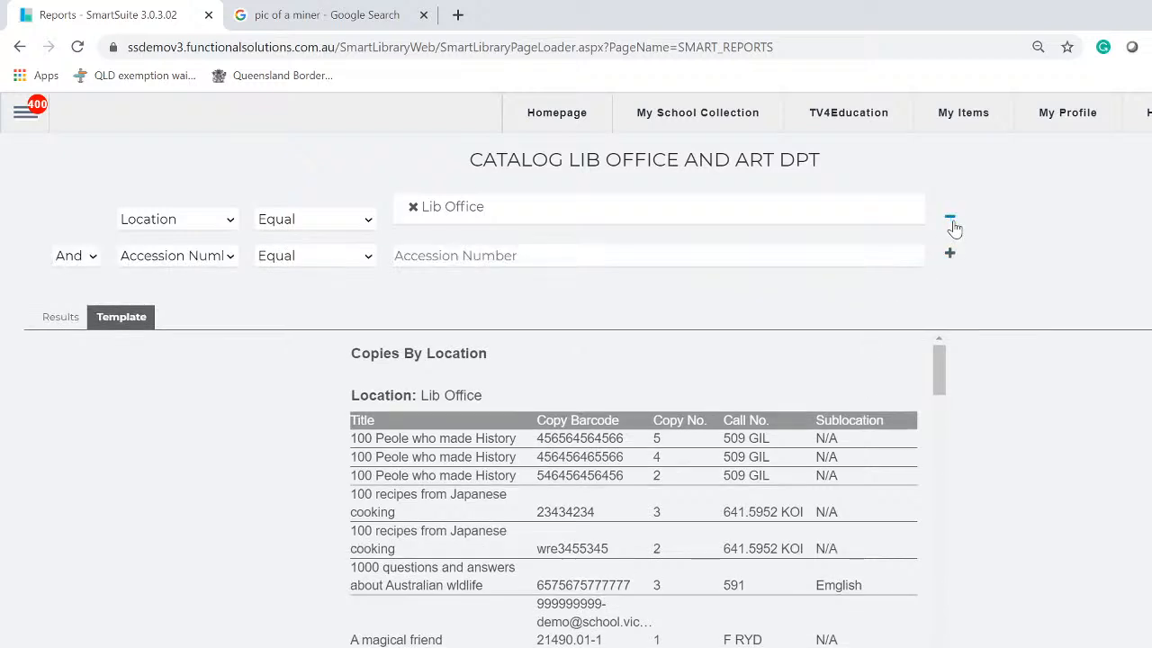
{"action": "left_click", "coordinate": [224, 261]}
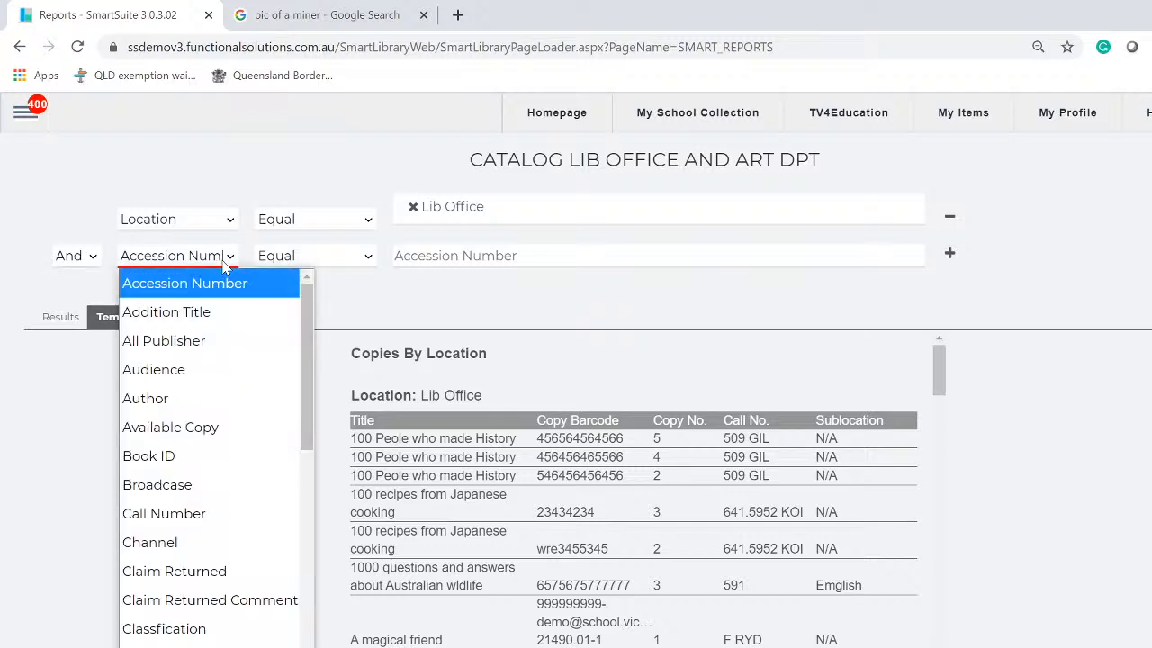
{"action": "left_click", "coordinate": [196, 515]}
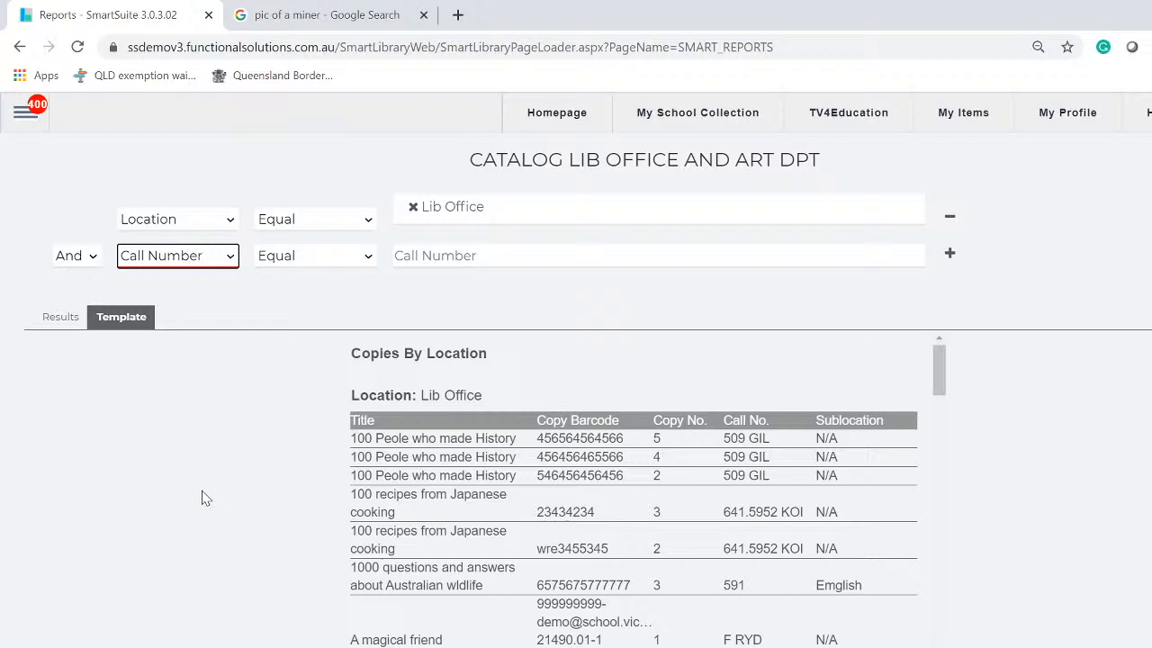
{"action": "left_click", "coordinate": [351, 263]}
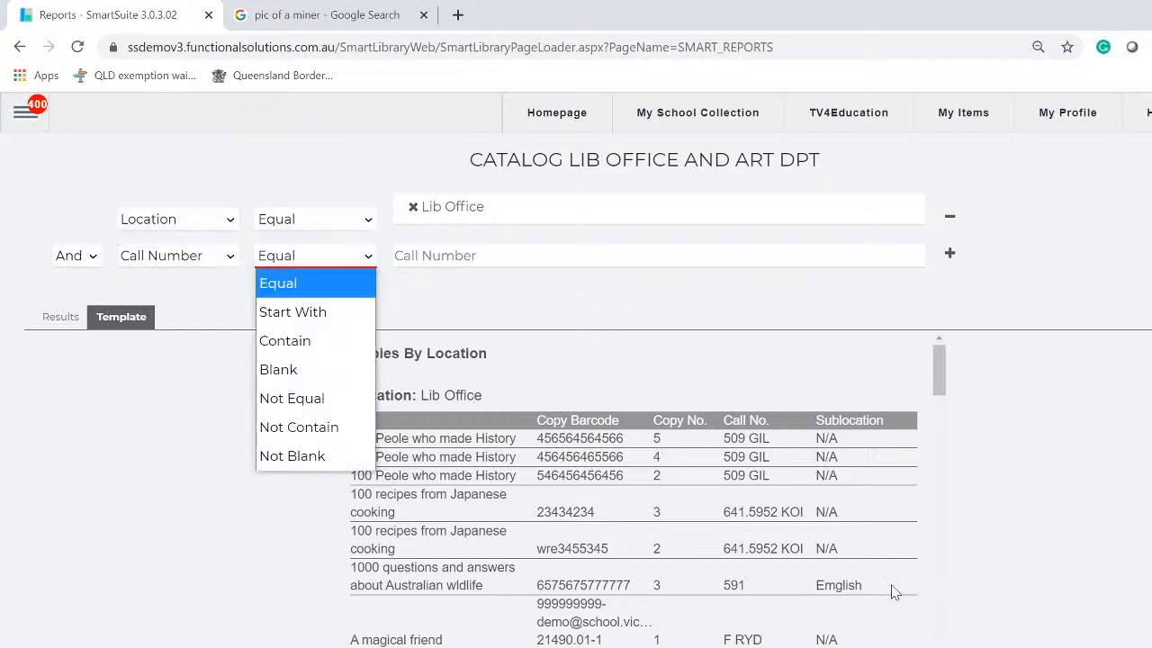
{"action": "left_click", "coordinate": [286, 313]}
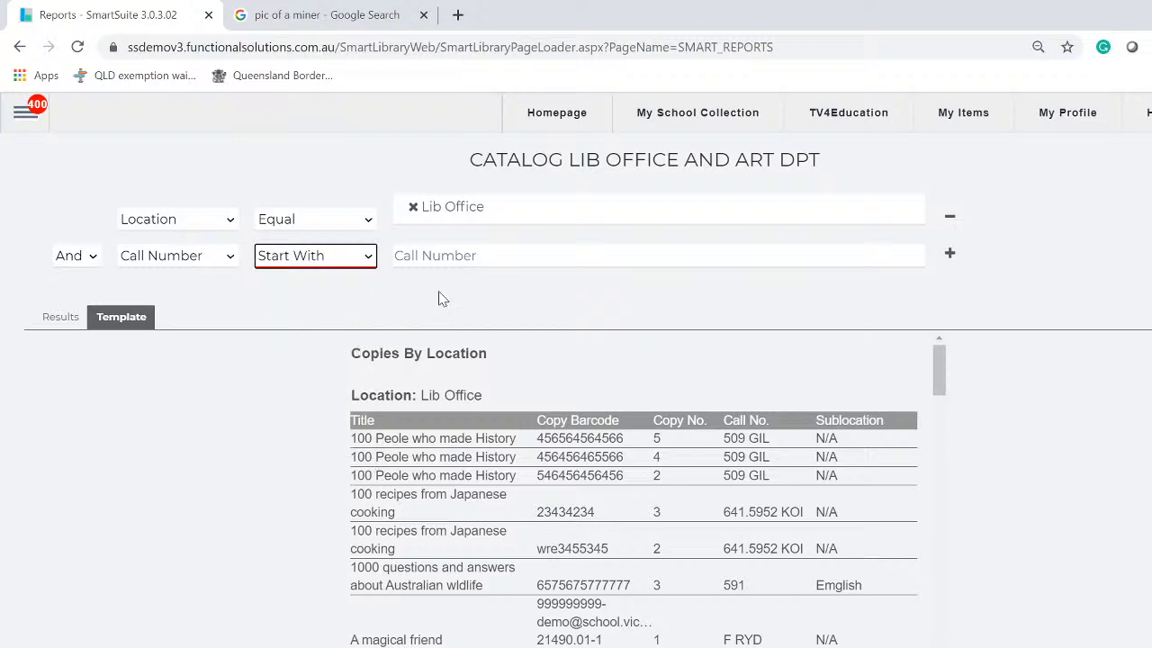
{"action": "left_click", "coordinate": [448, 259]}
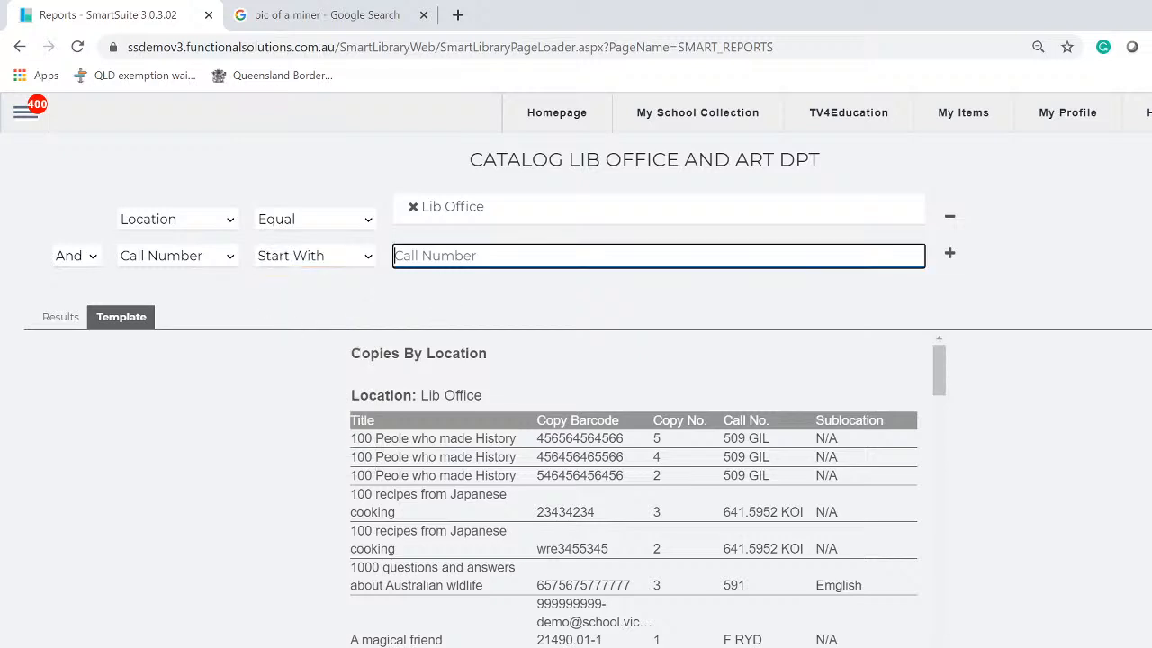
{"action": "type", "text": "F"}
{"action": "scroll", "coordinate": [776, 613], "scroll_direction": "down", "scroll_amount": 8}
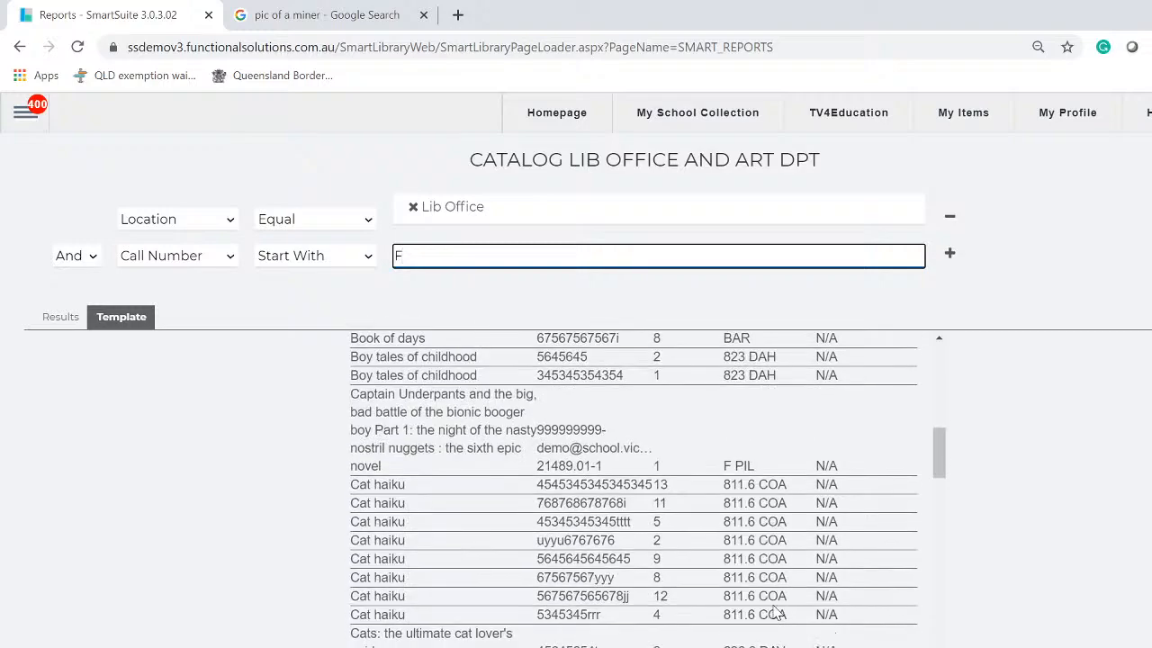
{"action": "scroll", "coordinate": [776, 613], "scroll_direction": "down", "scroll_amount": 6}
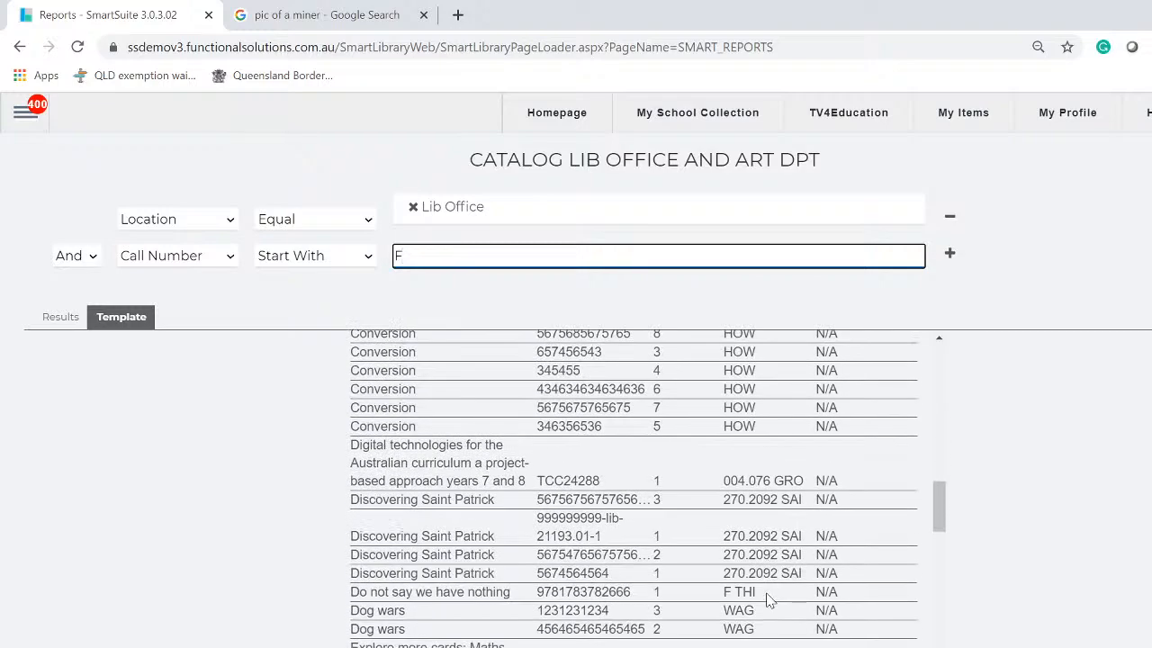
{"action": "scroll", "coordinate": [766, 586], "scroll_direction": "up", "scroll_amount": 14}
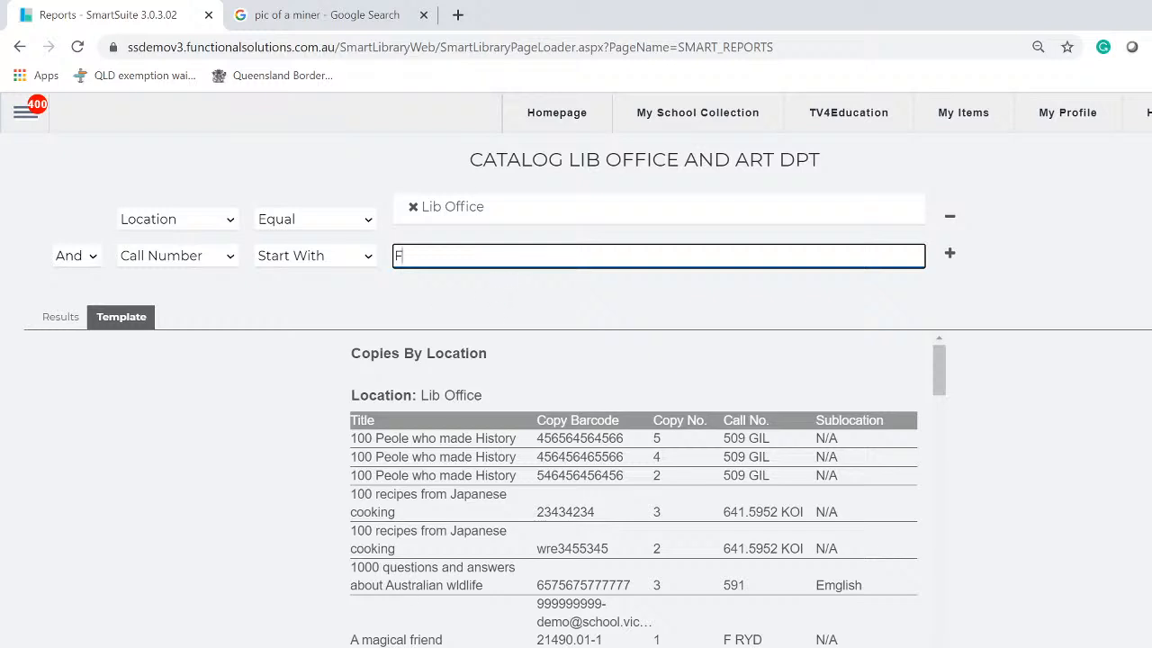
Regenerate the report with the Lib Office and Call Number 'F' filters and review the results
{"action": "key", "text": "Return"}
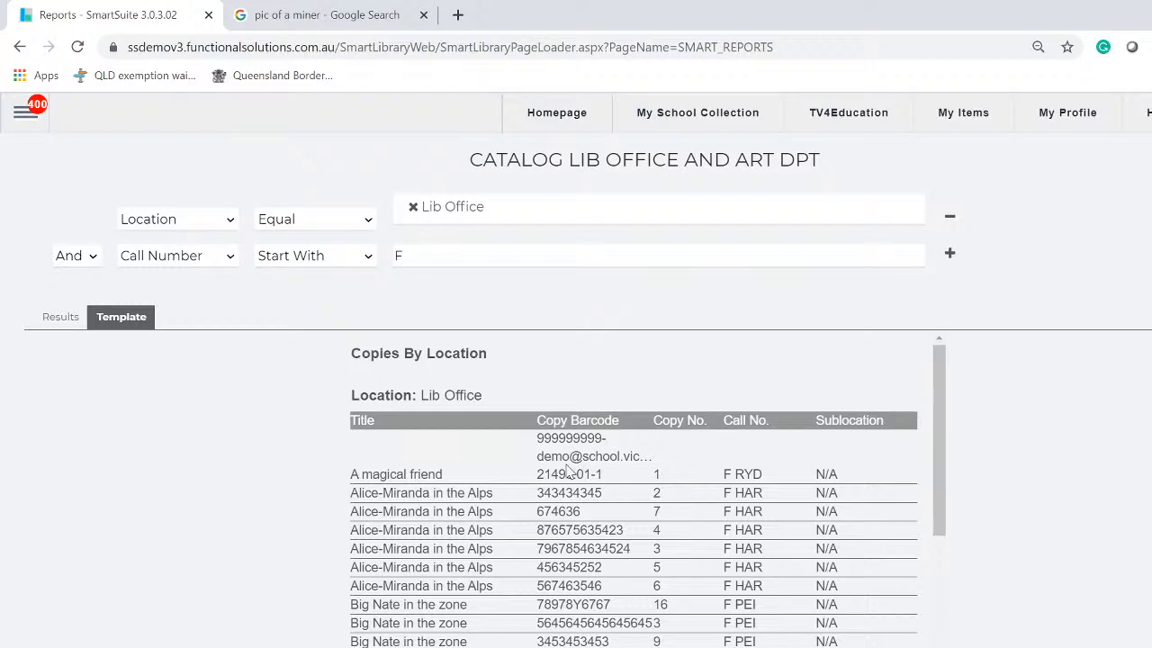
{"action": "scroll", "coordinate": [537, 526], "scroll_direction": "down", "scroll_amount": 5}
{"action": "scroll", "coordinate": [538, 525], "scroll_direction": "down", "scroll_amount": 10}
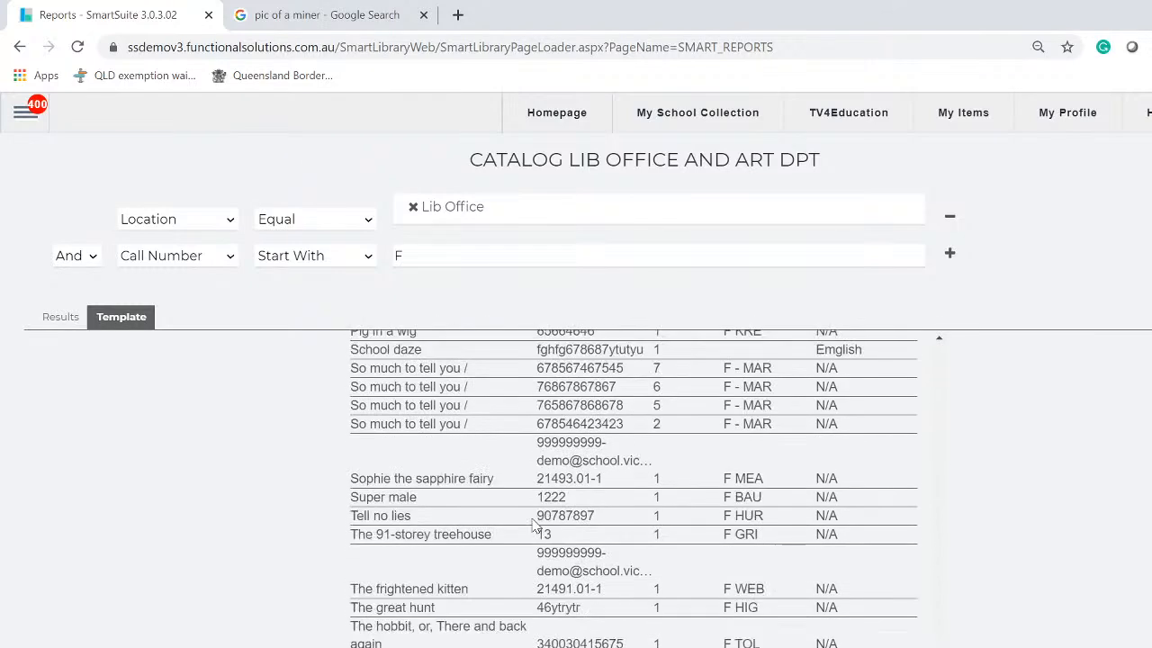
{"action": "scroll", "coordinate": [724, 549], "scroll_direction": "down", "scroll_amount": 3}
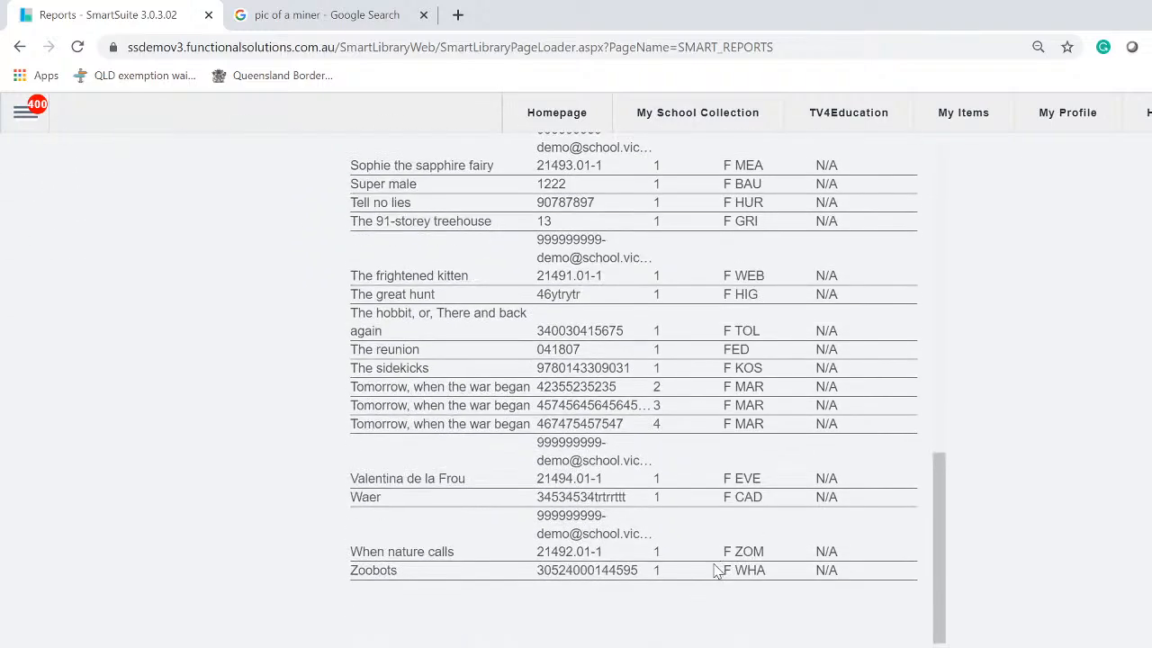
{"action": "scroll", "coordinate": [717, 571], "scroll_direction": "up", "scroll_amount": 15}
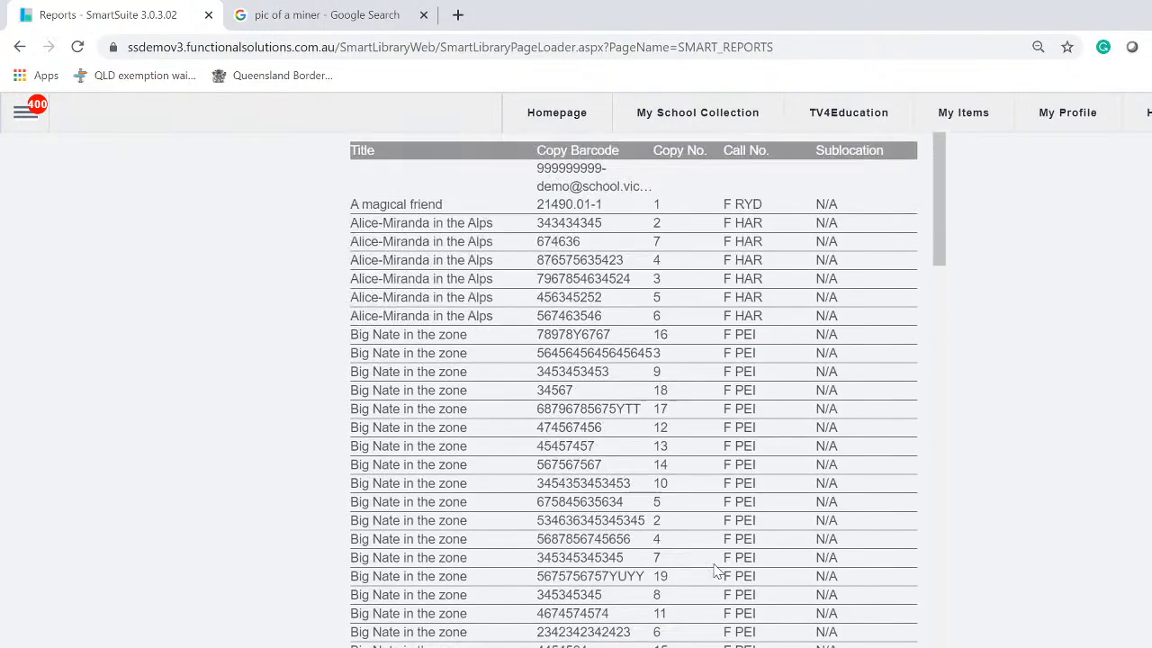
{"action": "scroll", "coordinate": [718, 571], "scroll_direction": "up", "scroll_amount": 3}
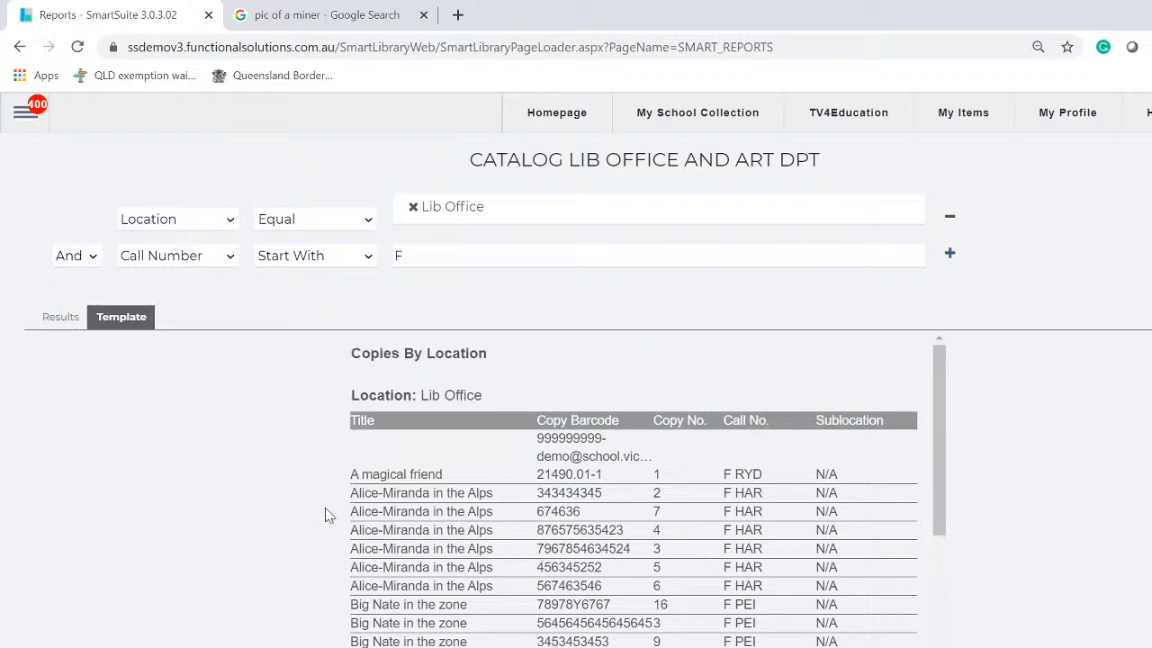
{"action": "scroll", "coordinate": [373, 491], "scroll_direction": "down", "scroll_amount": 5}
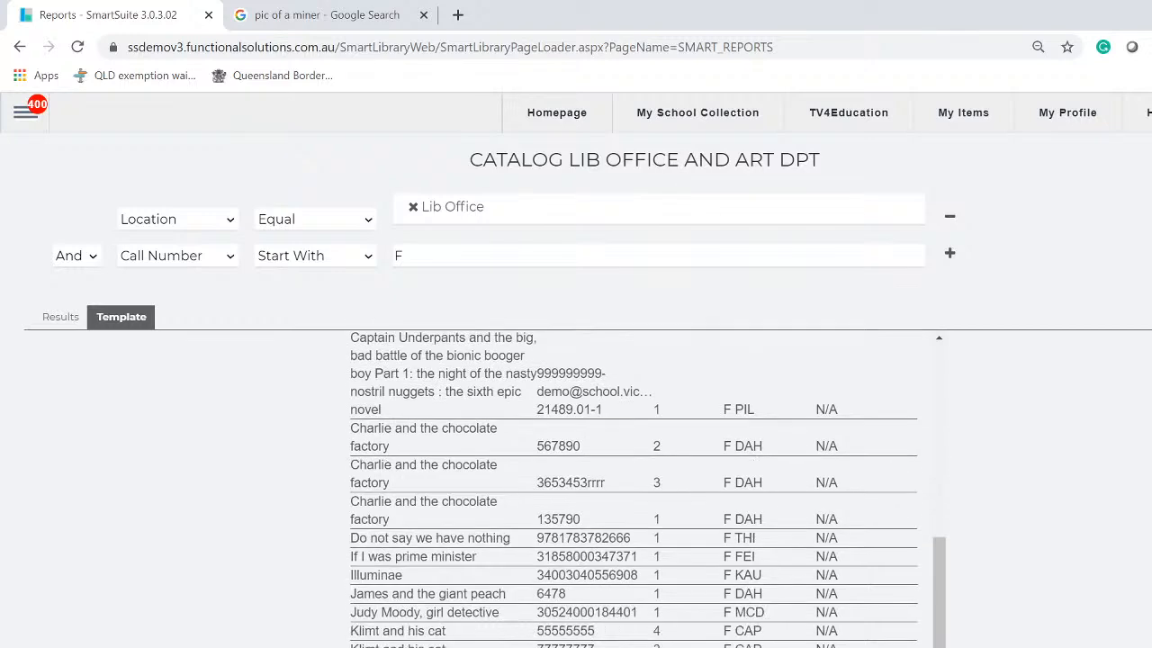
{"action": "scroll", "coordinate": [441, 576], "scroll_direction": "down", "scroll_amount": 4}
{"action": "scroll", "coordinate": [441, 576], "scroll_direction": "up", "scroll_amount": 3}
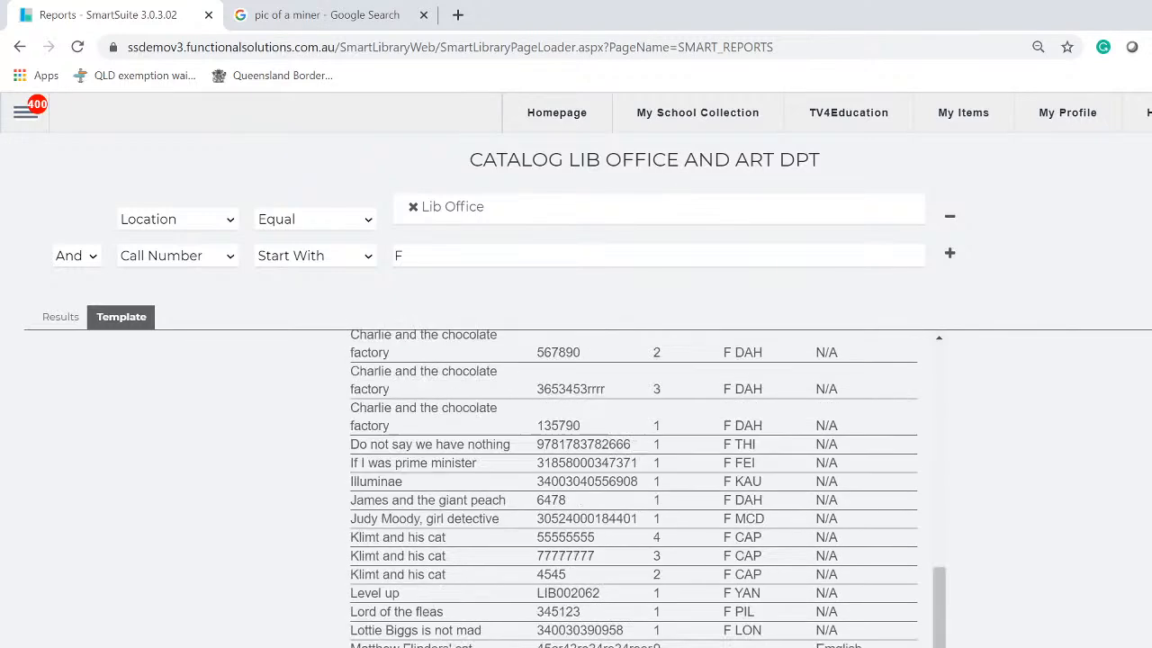
{"action": "scroll", "coordinate": [454, 553], "scroll_direction": "up", "scroll_amount": 5}
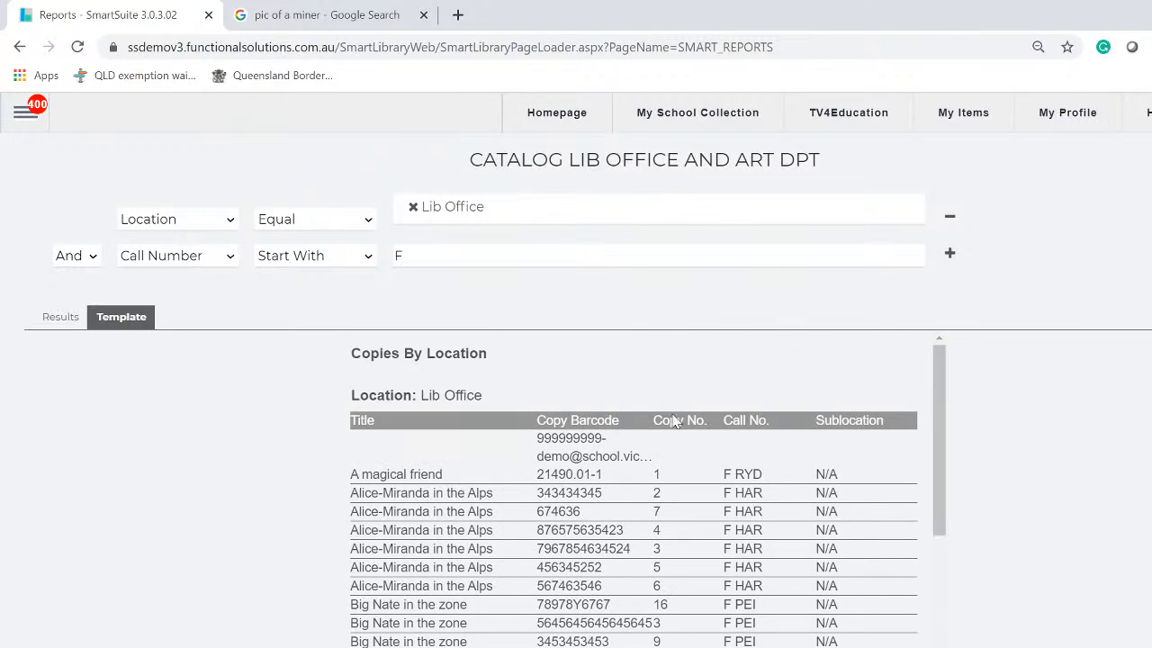
Add a third condition, Title Start With 'M', and regenerate the report
{"action": "left_click", "coordinate": [949, 254]}
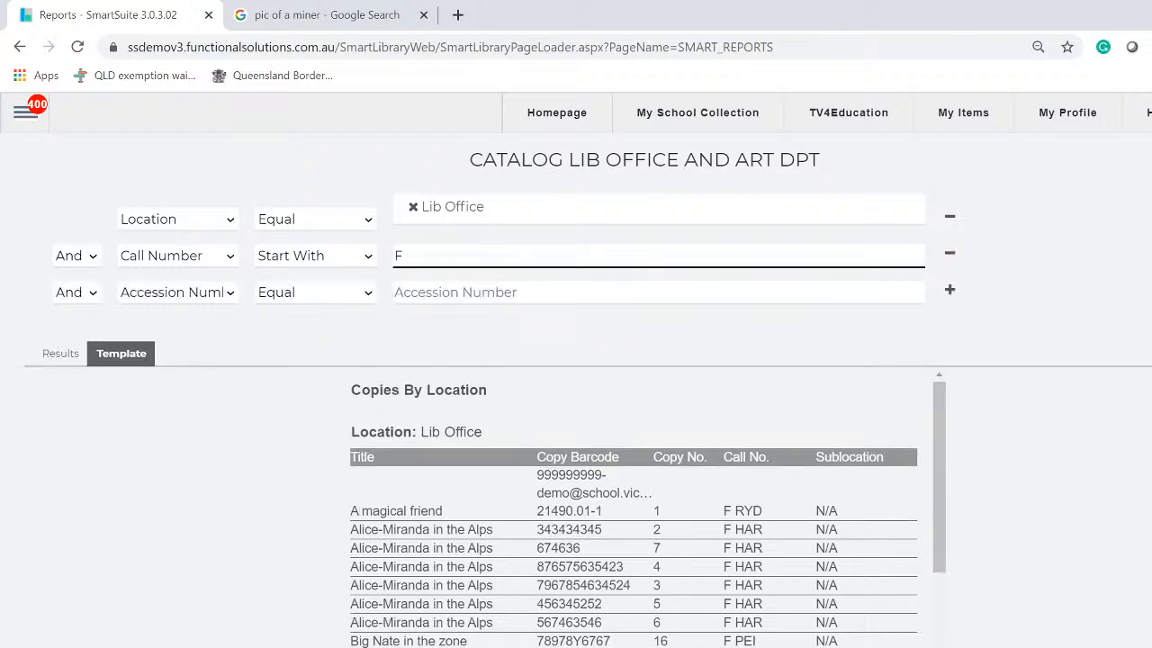
{"action": "left_click", "coordinate": [230, 297]}
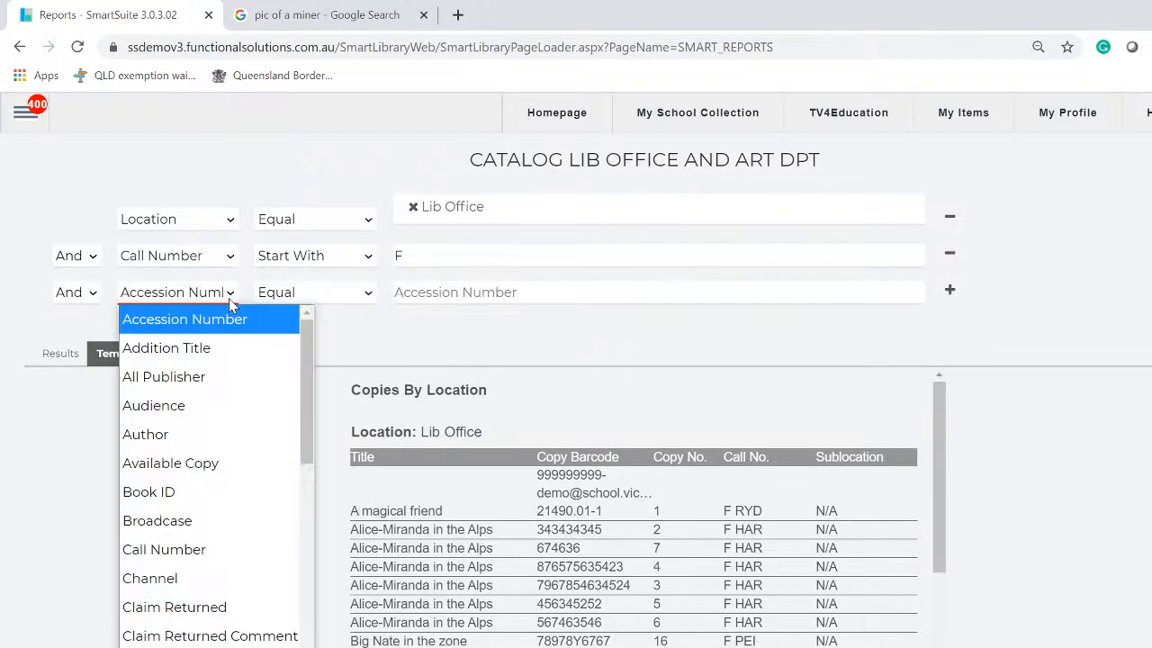
{"action": "scroll", "coordinate": [183, 603], "scroll_direction": "down", "scroll_amount": 2}
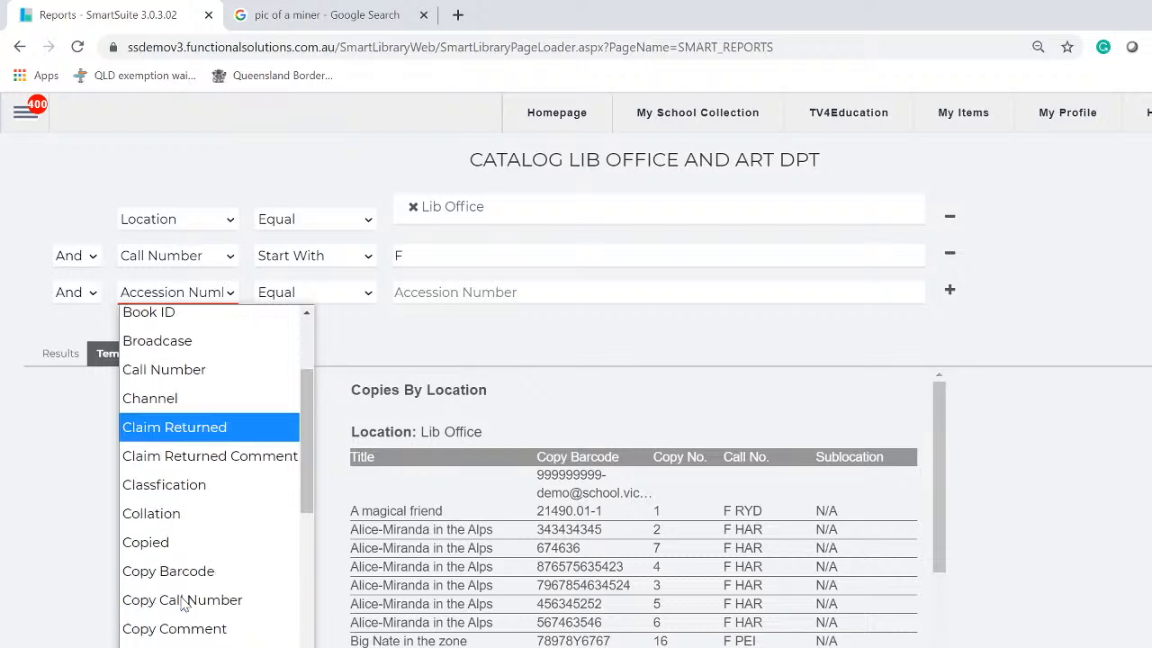
{"action": "scroll", "coordinate": [182, 603], "scroll_direction": "down", "scroll_amount": 4}
{"action": "scroll", "coordinate": [183, 603], "scroll_direction": "down", "scroll_amount": 6}
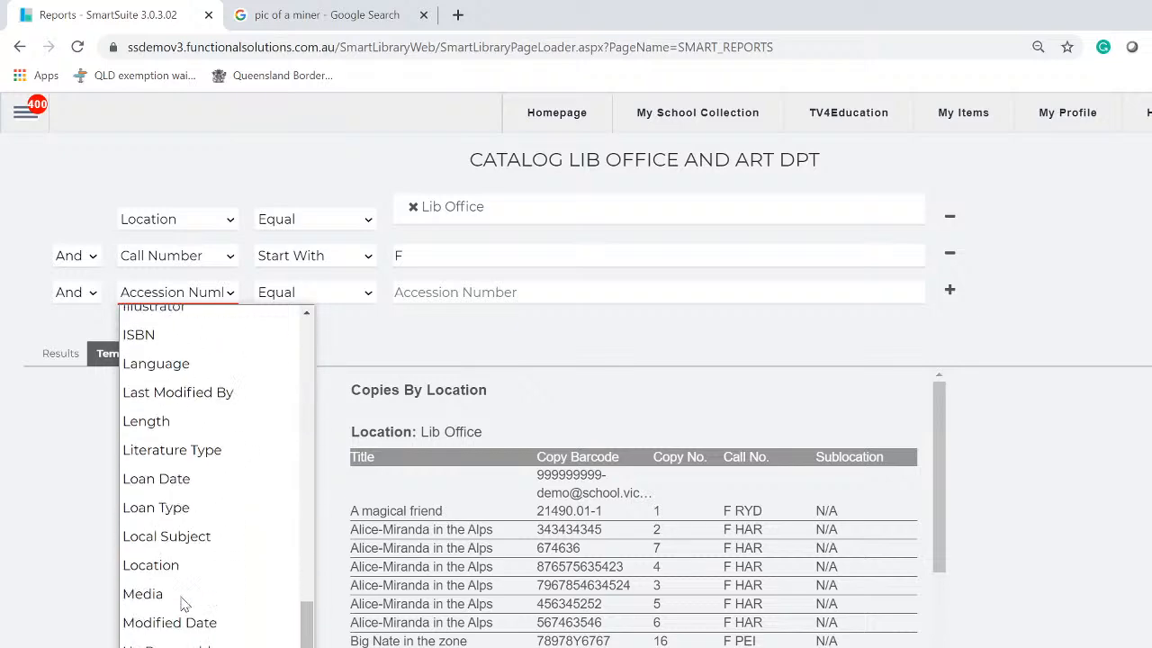
{"action": "scroll", "coordinate": [166, 450], "scroll_direction": "up", "scroll_amount": 8}
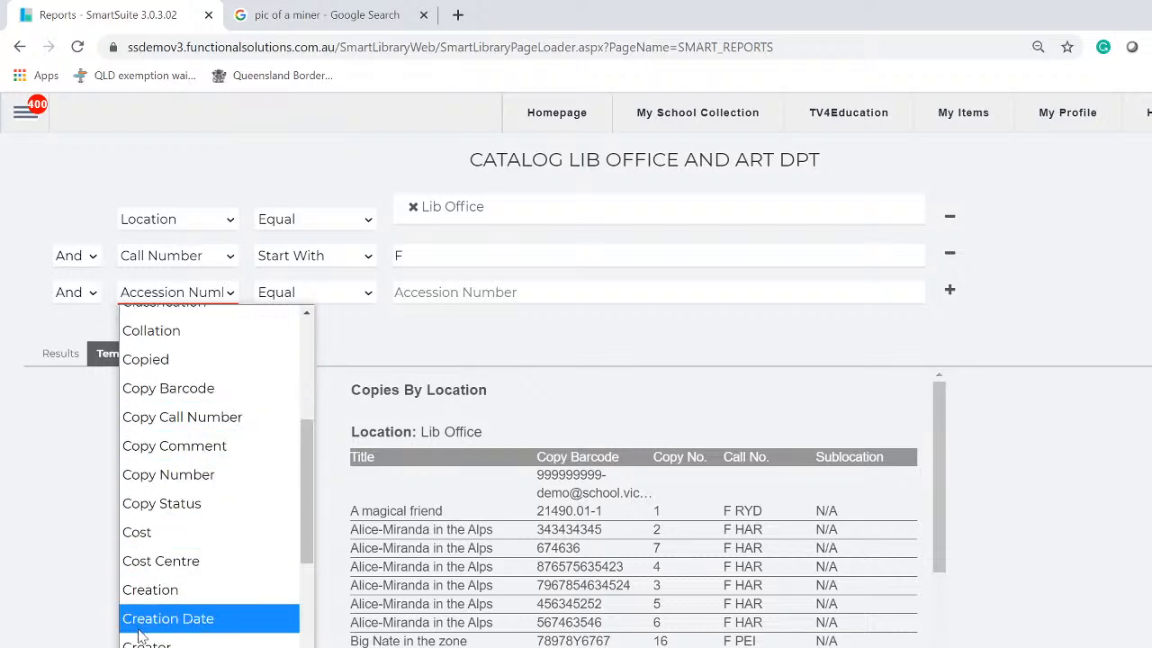
{"action": "scroll", "coordinate": [144, 621], "scroll_direction": "down", "scroll_amount": 4}
{"action": "scroll", "coordinate": [138, 630], "scroll_direction": "down", "scroll_amount": 4}
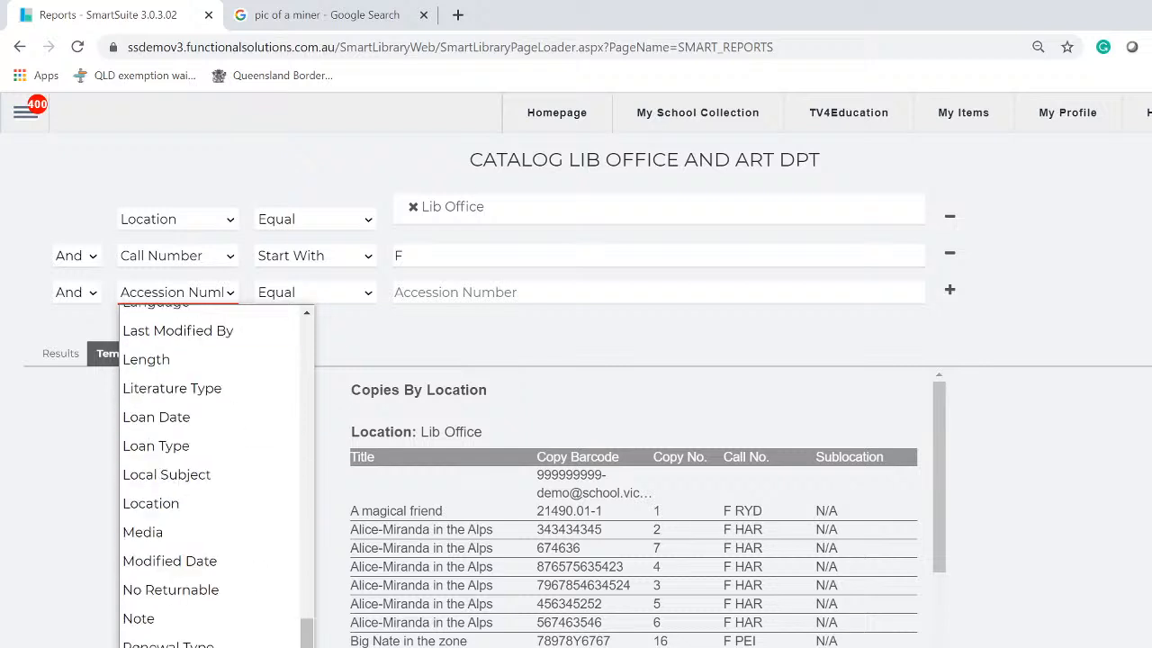
{"action": "scroll", "coordinate": [139, 639], "scroll_direction": "down", "scroll_amount": 2}
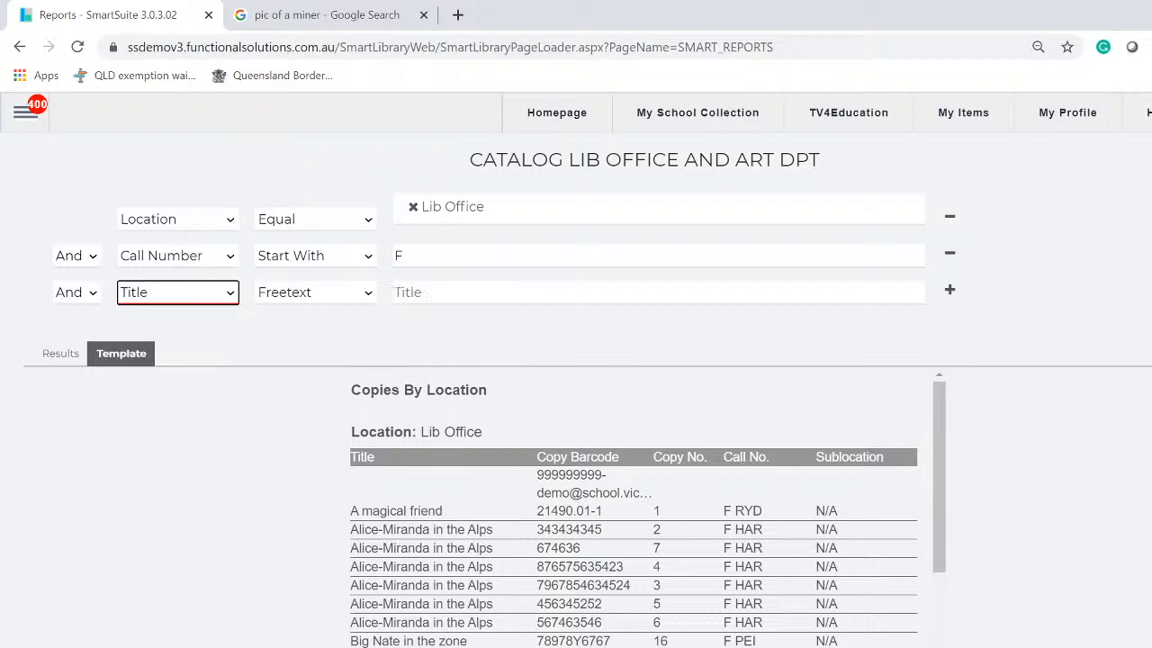
{"action": "left_click", "coordinate": [358, 298]}
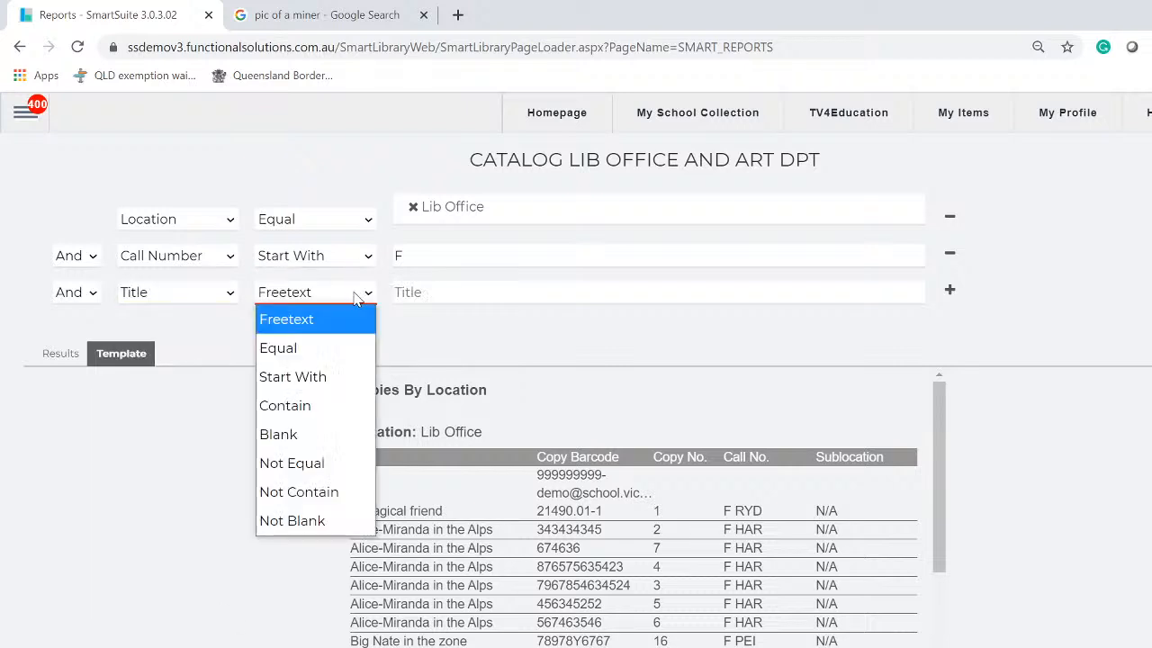
{"action": "left_click", "coordinate": [292, 378]}
{"action": "left_click", "coordinate": [493, 293]}
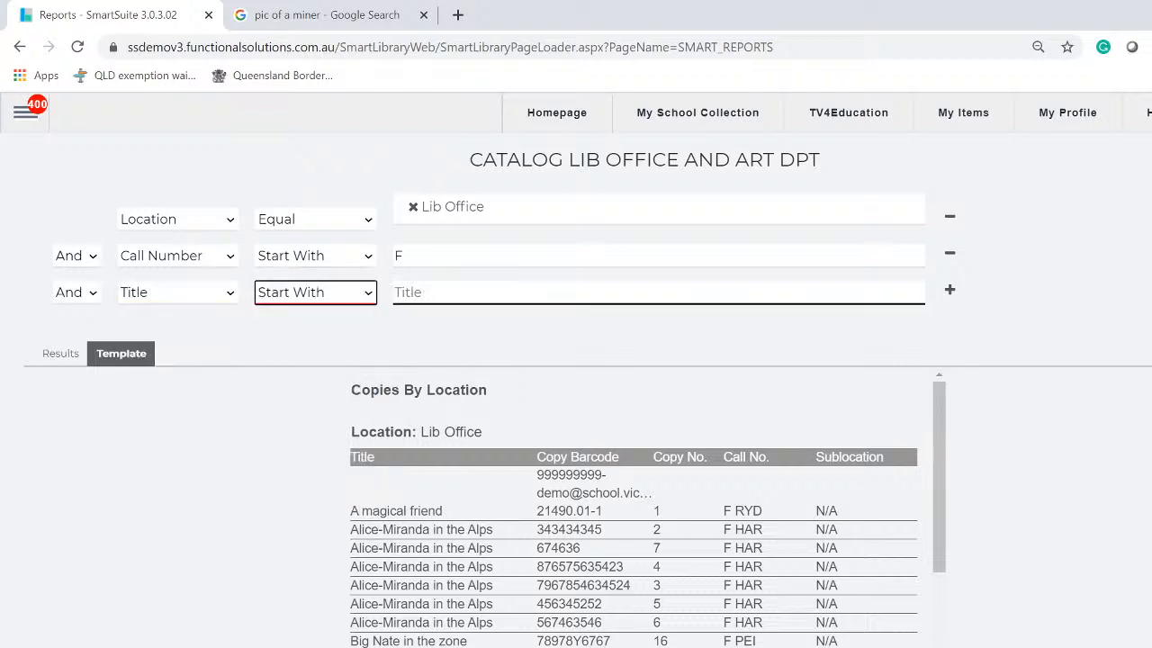
{"action": "type", "text": "M"}
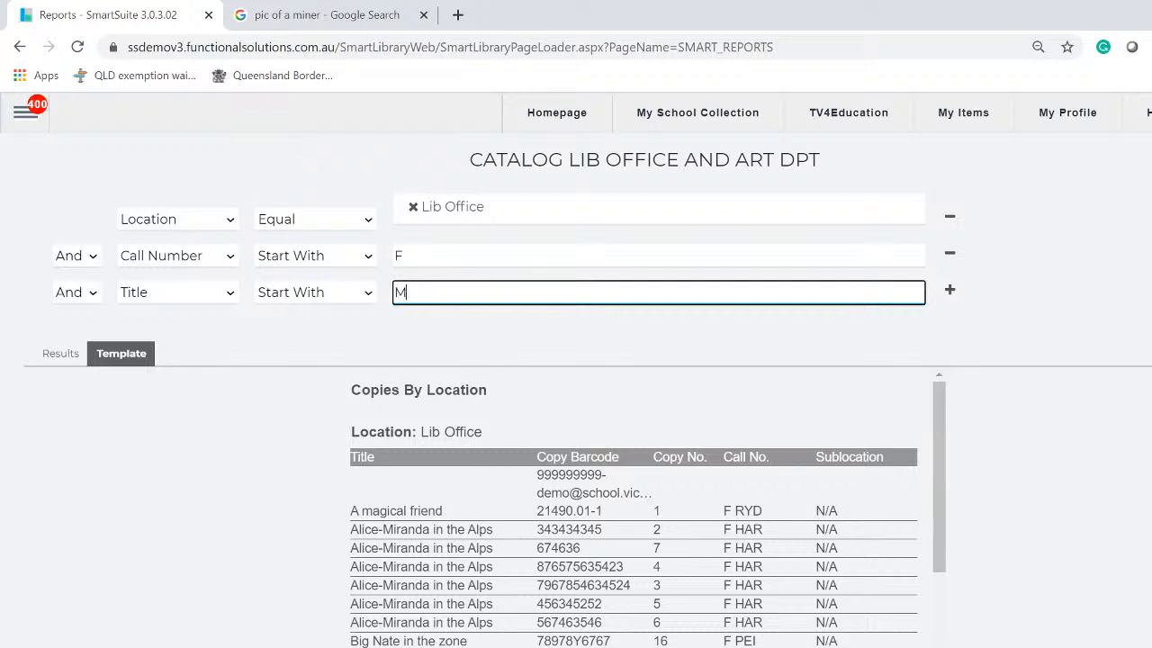
{"action": "key", "text": "Return"}
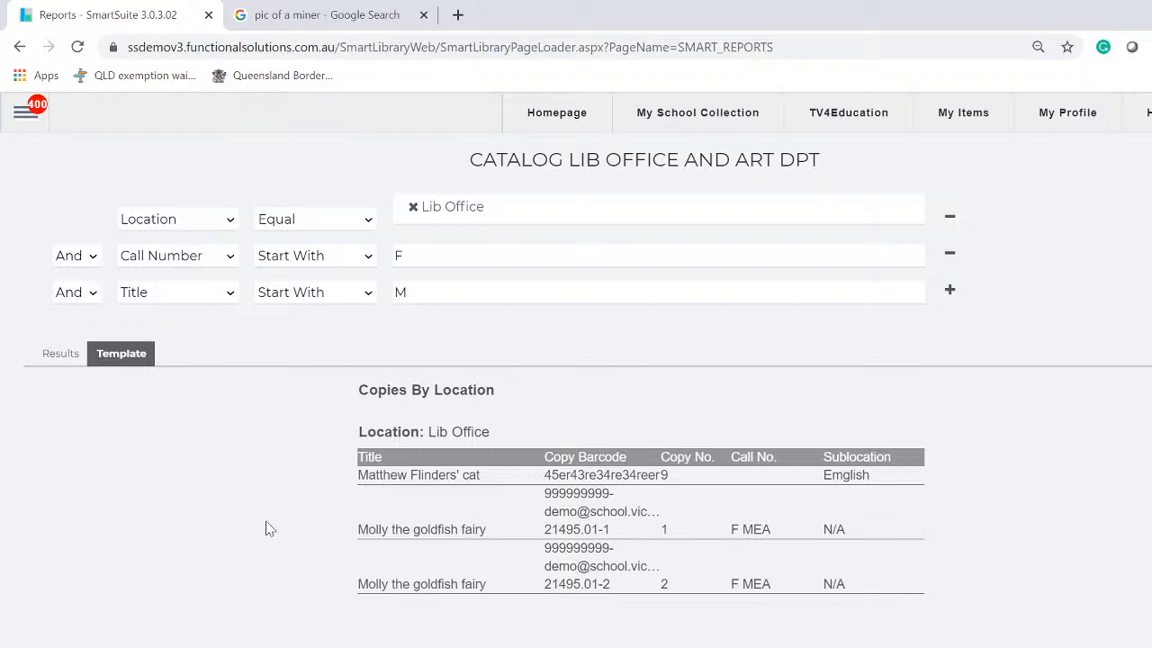
Exit to the saved reports list and reopen CATALOG LIB OFFICE AND ART DPT under Reports created by me
{"action": "left_click", "coordinate": [229, 303]}
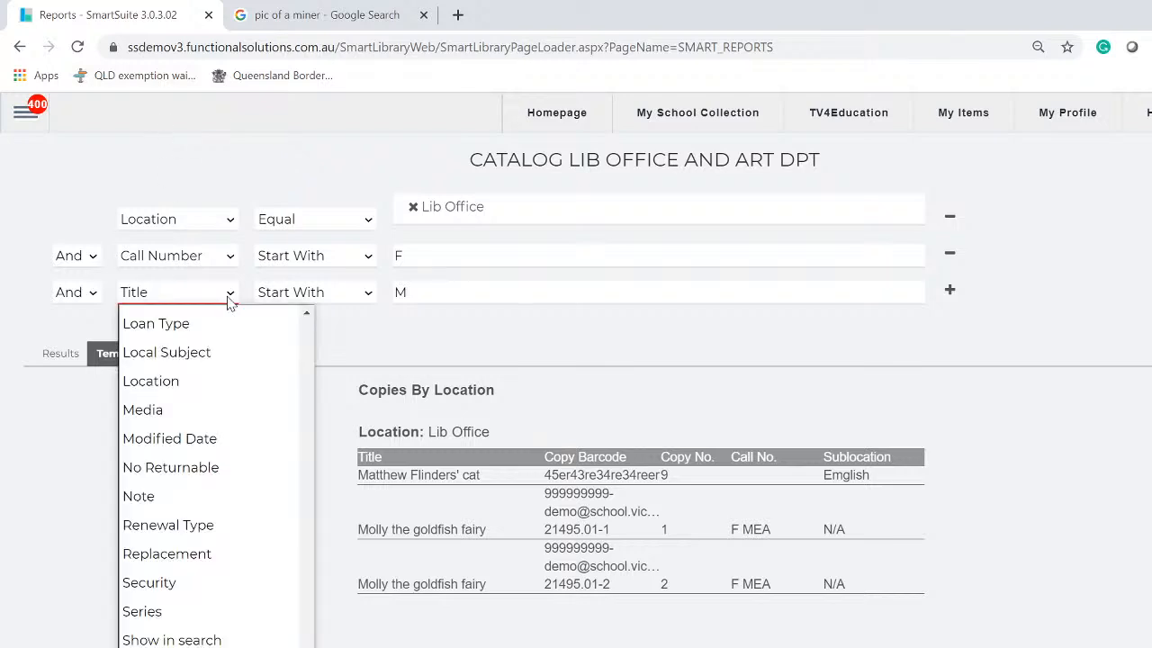
{"action": "scroll", "coordinate": [216, 468], "scroll_direction": "up", "scroll_amount": 1}
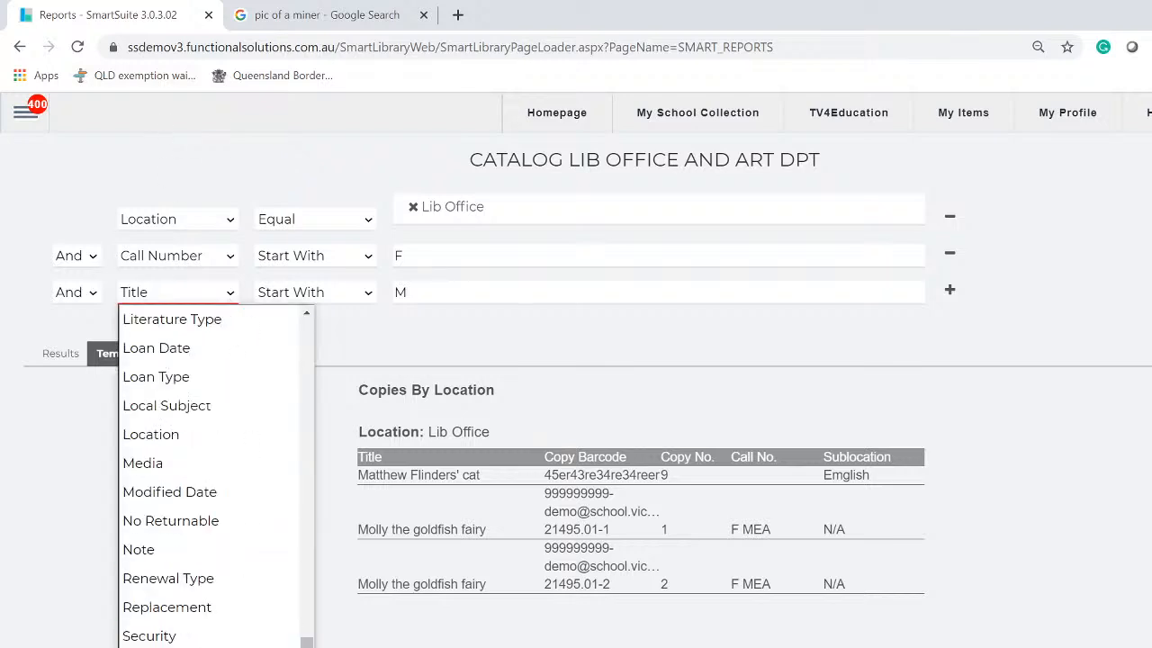
{"action": "key", "text": "Escape"}
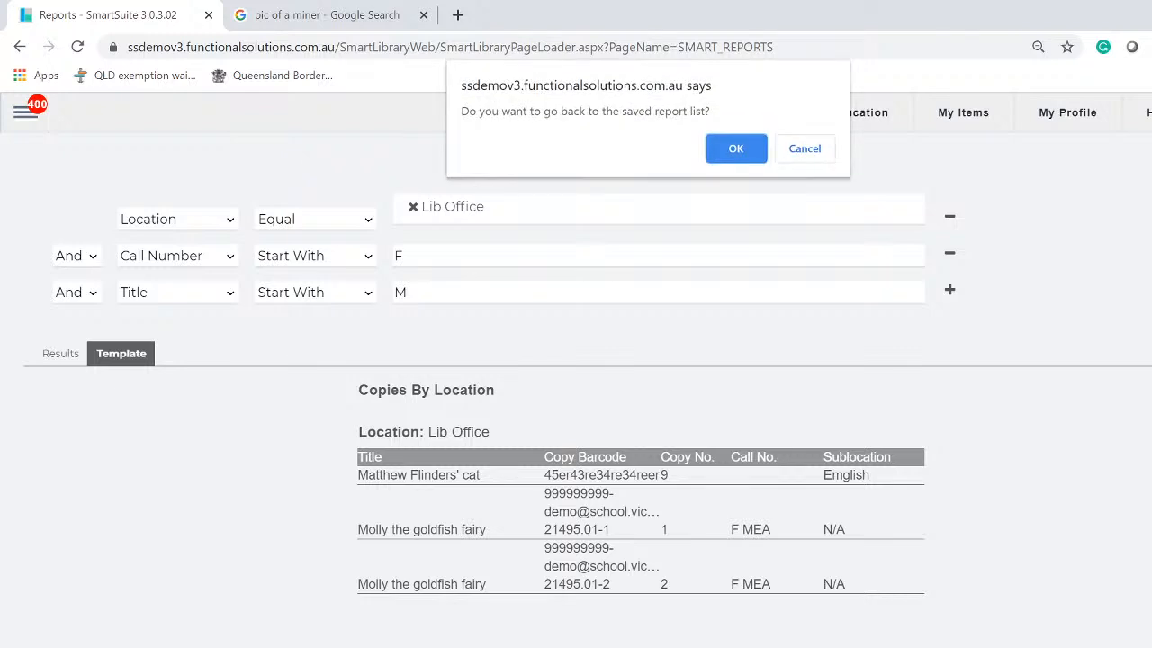
{"action": "left_click", "coordinate": [727, 144]}
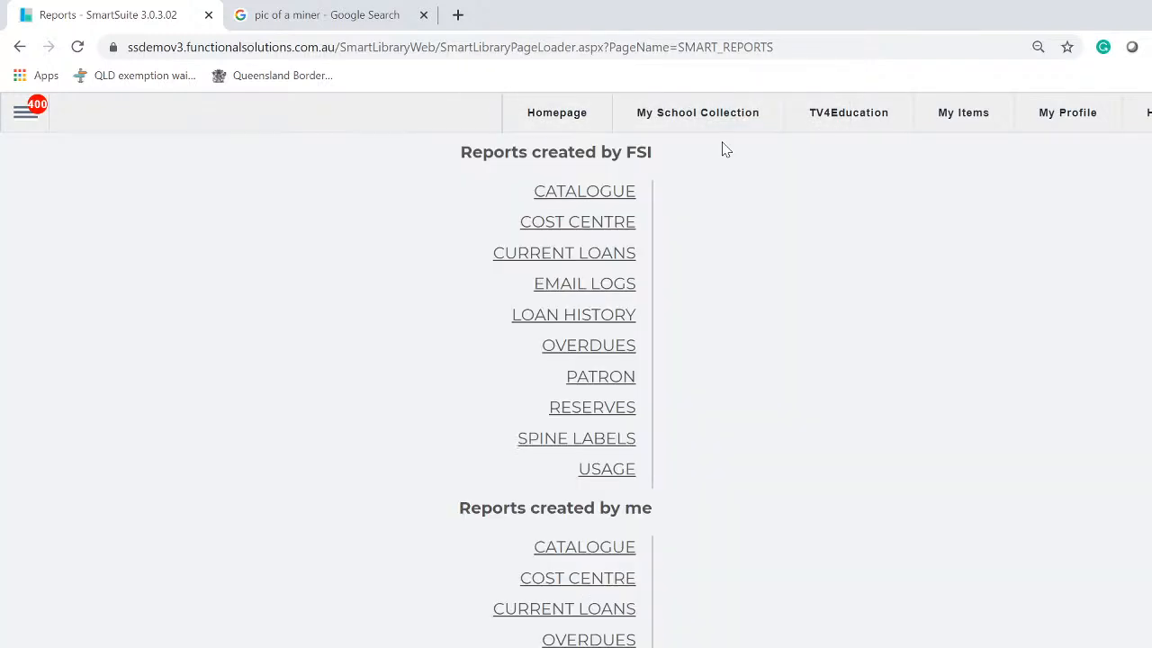
{"action": "left_click", "coordinate": [582, 549]}
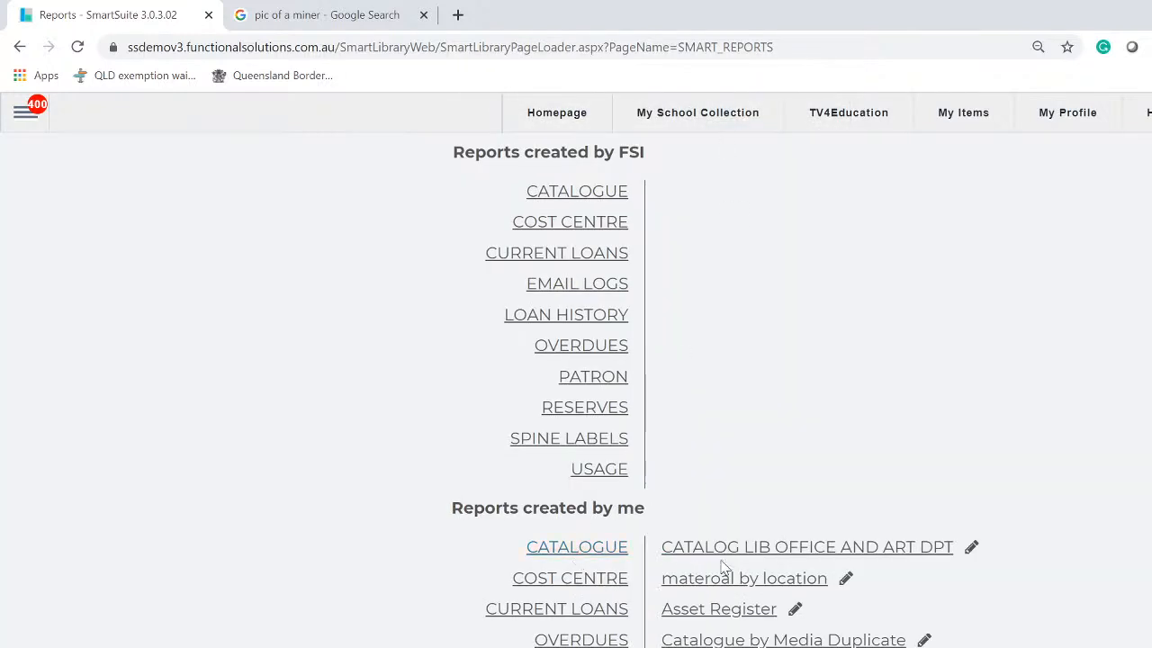
{"action": "left_click", "coordinate": [811, 556]}
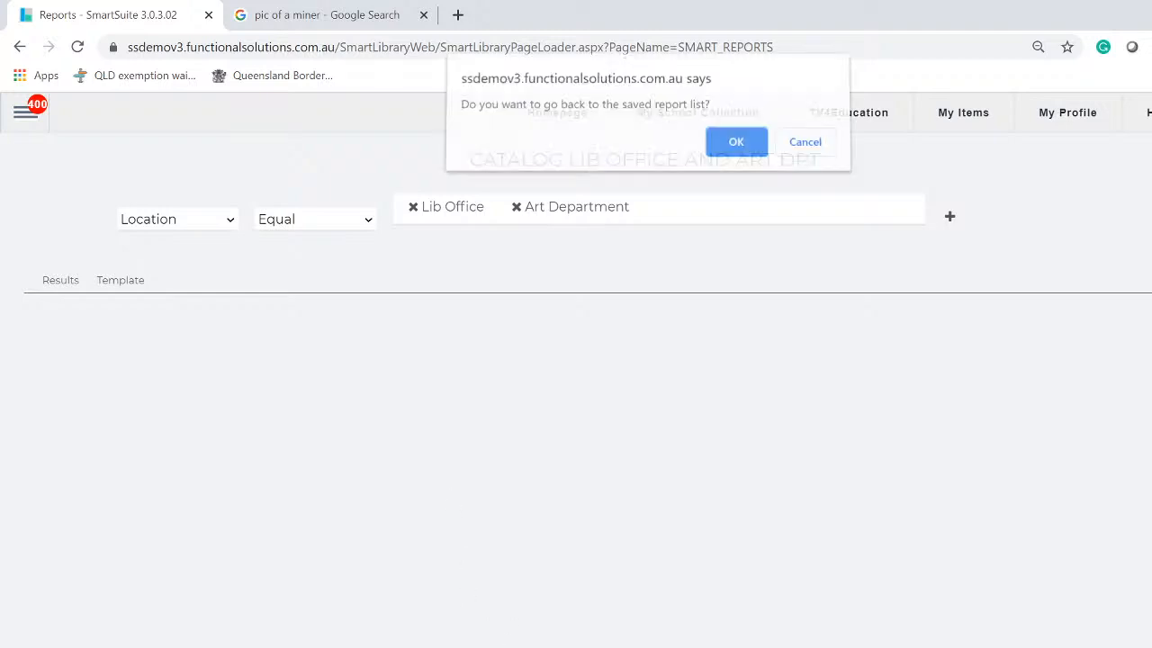
Return to the report list and delete CATALOG LIB OFFICE AND ART DPT from your Catalogue reports
{"action": "left_click", "coordinate": [736, 149]}
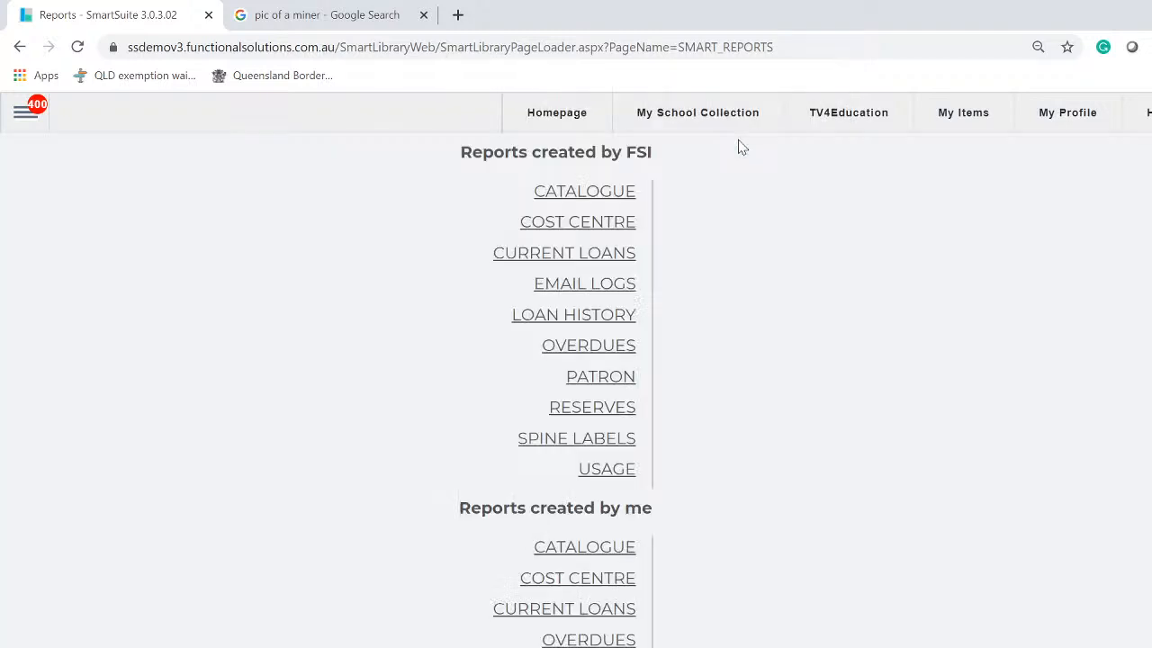
{"action": "left_click", "coordinate": [601, 549]}
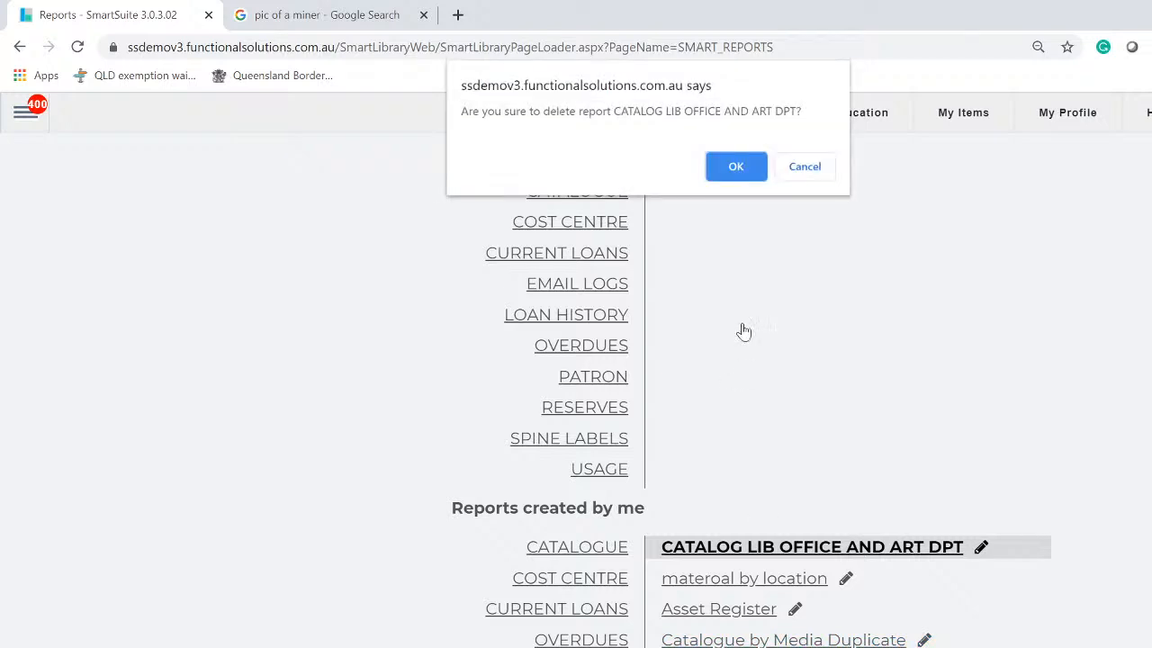
{"action": "left_click", "coordinate": [732, 173]}
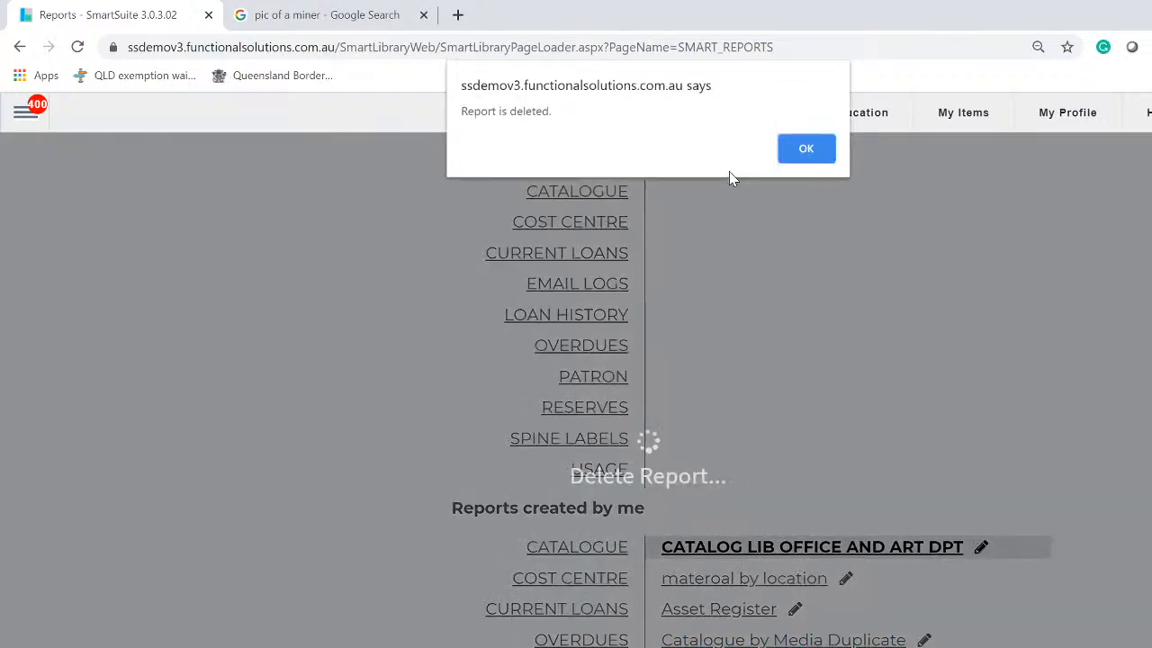
{"action": "left_click", "coordinate": [814, 150]}
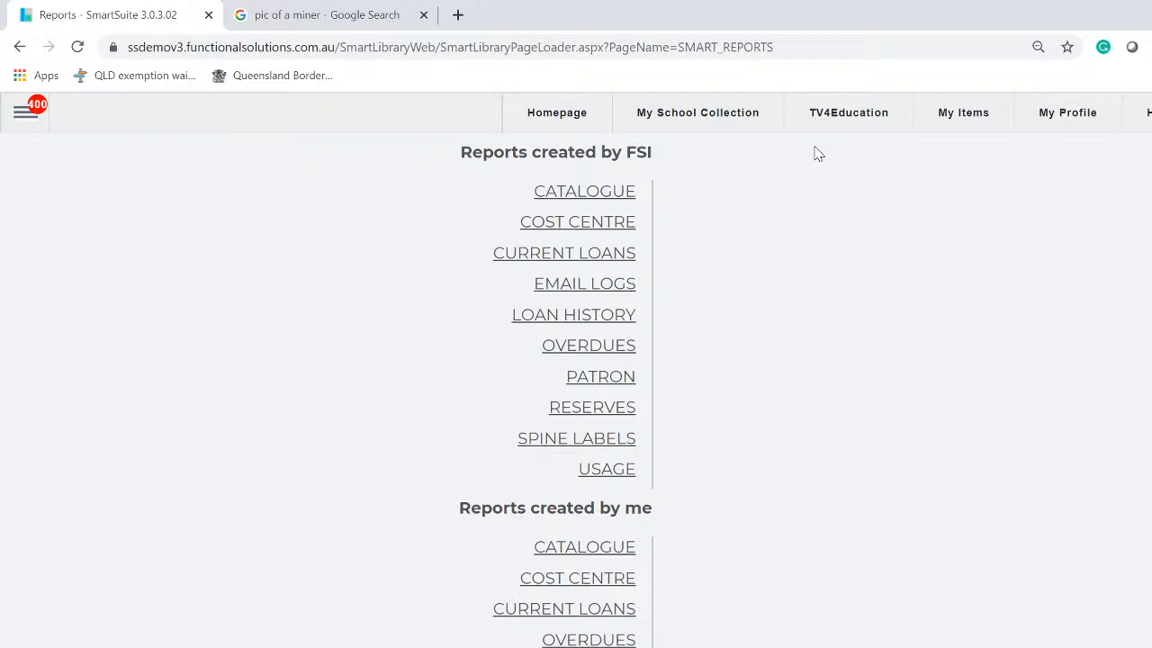
Open the built-in Copies by Location report and set its Location to Art Department
{"action": "left_click", "coordinate": [581, 191]}
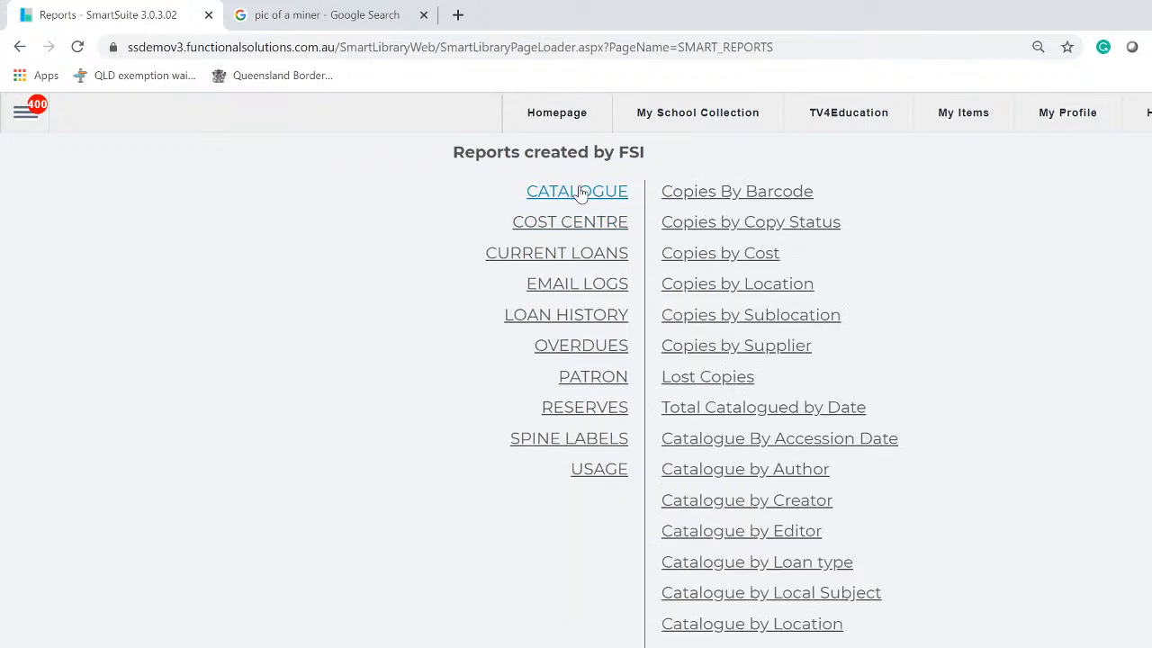
{"action": "left_click", "coordinate": [734, 289]}
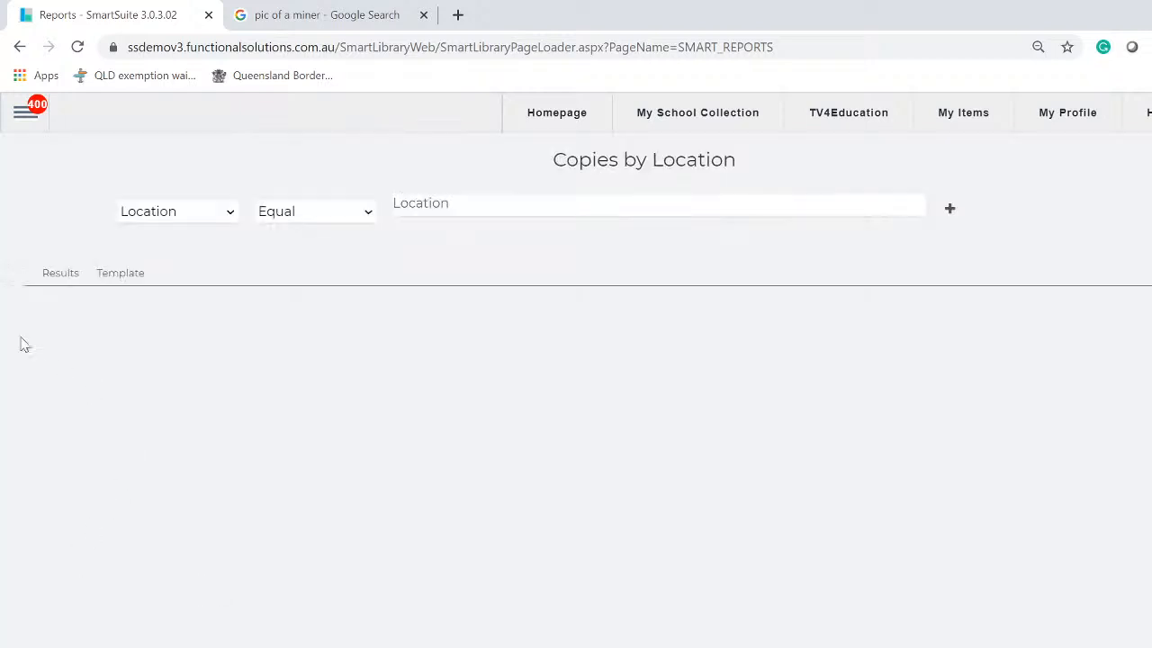
{"action": "left_click", "coordinate": [485, 198]}
{"action": "left_click", "coordinate": [480, 215]}
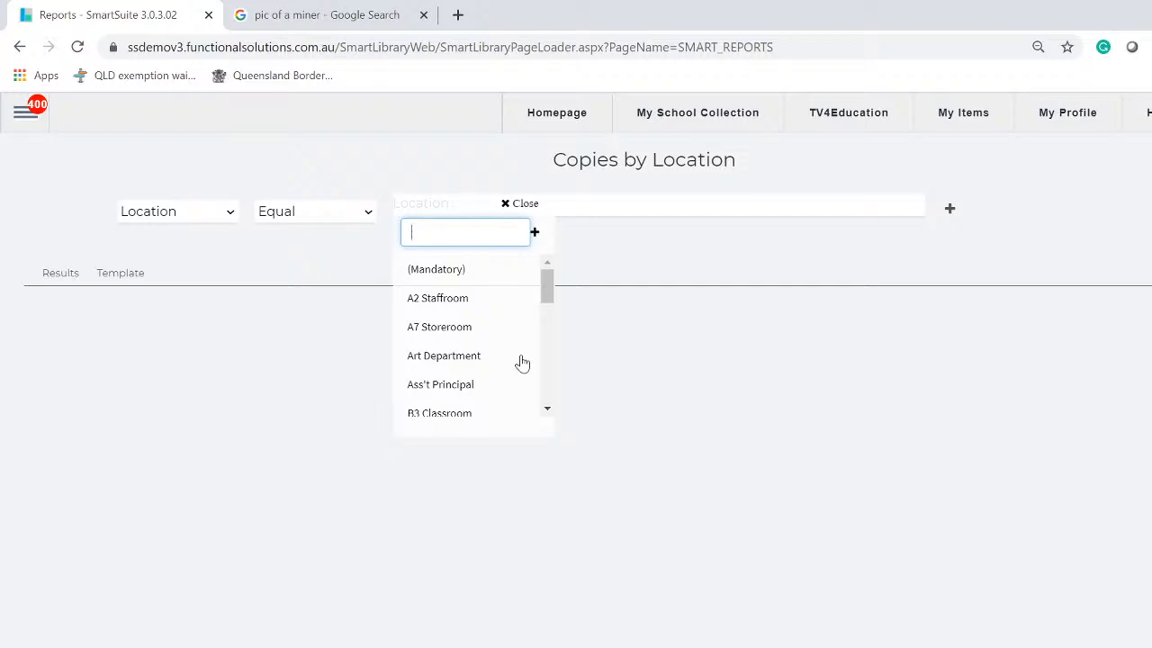
{"action": "mouse_move", "coordinate": [548, 297]}
{"action": "left_mouse_down"}
{"action": "mouse_move", "coordinate": [548, 359]}
{"action": "mouse_move", "coordinate": [540, 310]}
{"action": "left_mouse_up"}
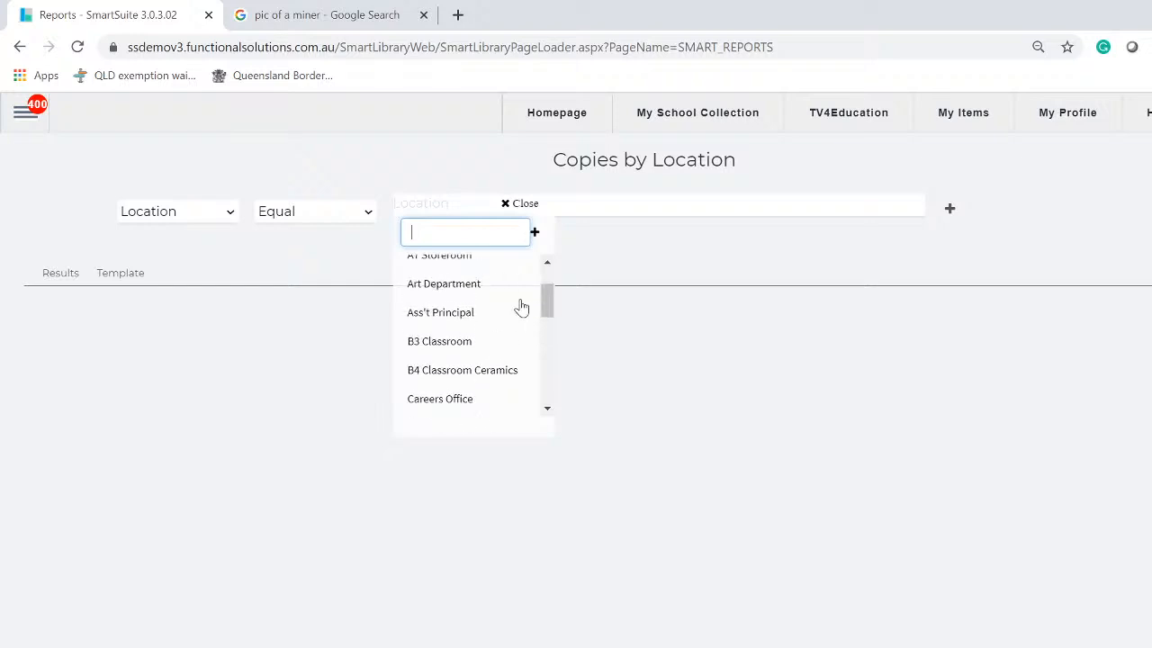
{"action": "left_click", "coordinate": [441, 286]}
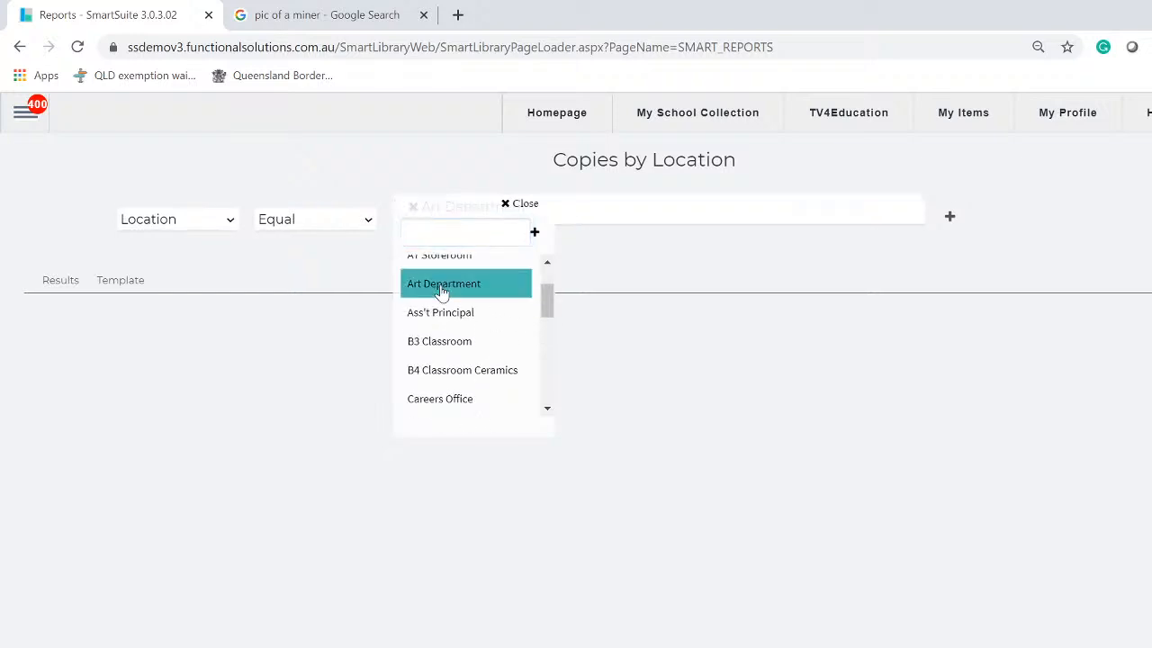
{"action": "left_click", "coordinate": [624, 626]}
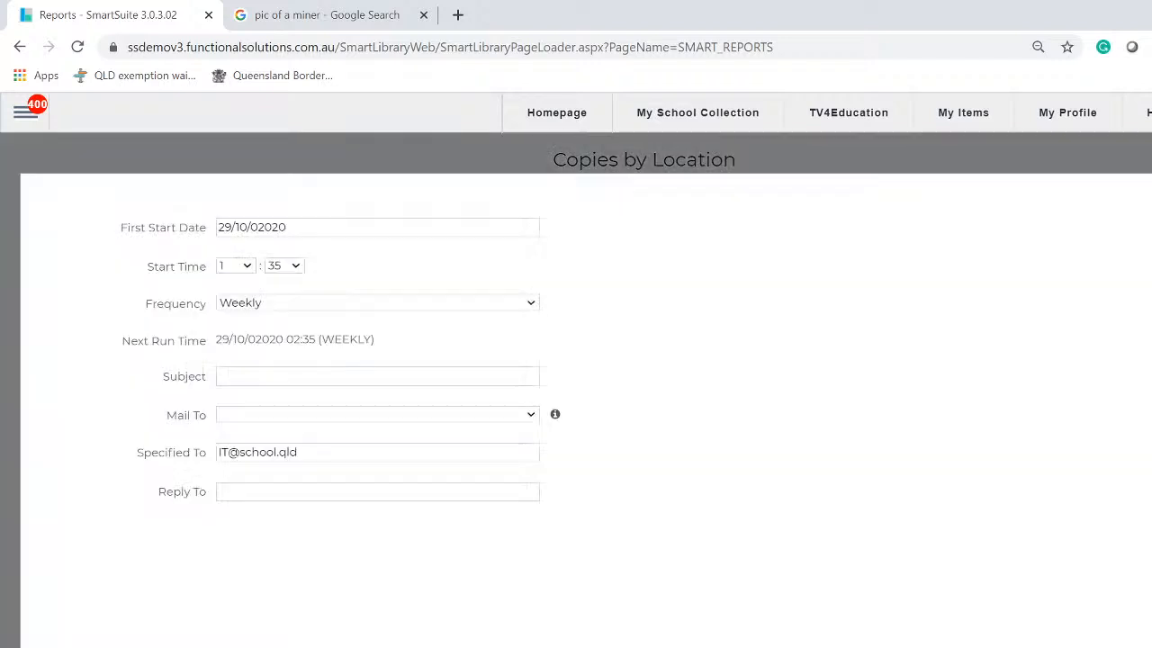
Enter the recipient's e-mail address in the Subject field, correcting a mistyped start
{"action": "left_click", "coordinate": [407, 376]}
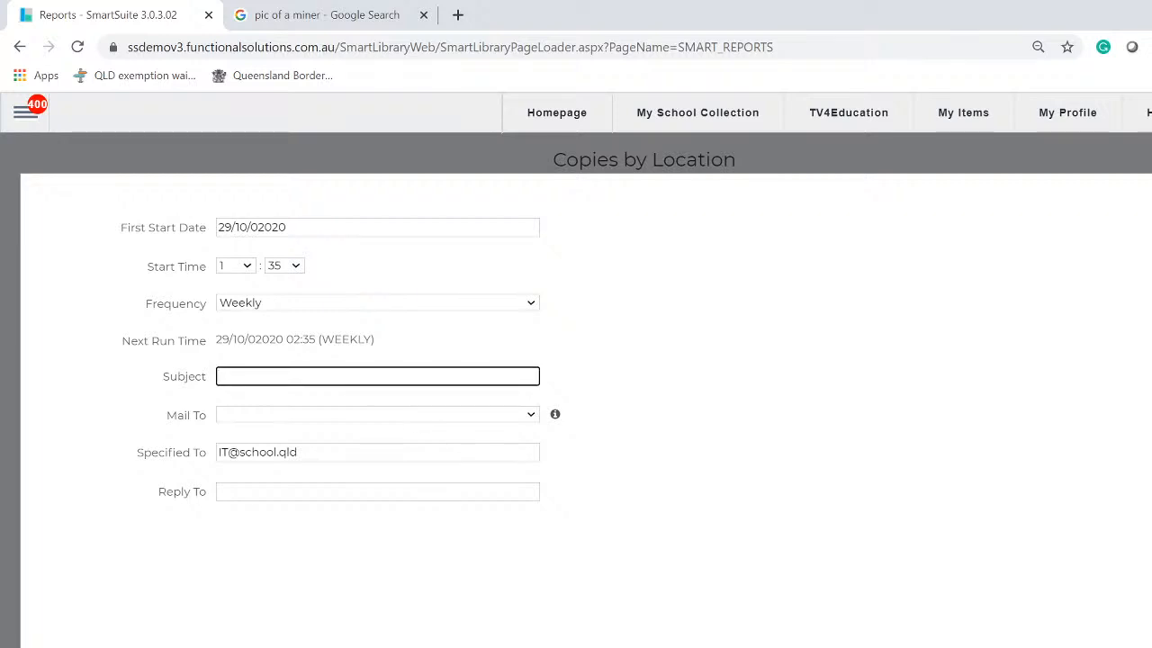
{"action": "type", "text": "MICH"}
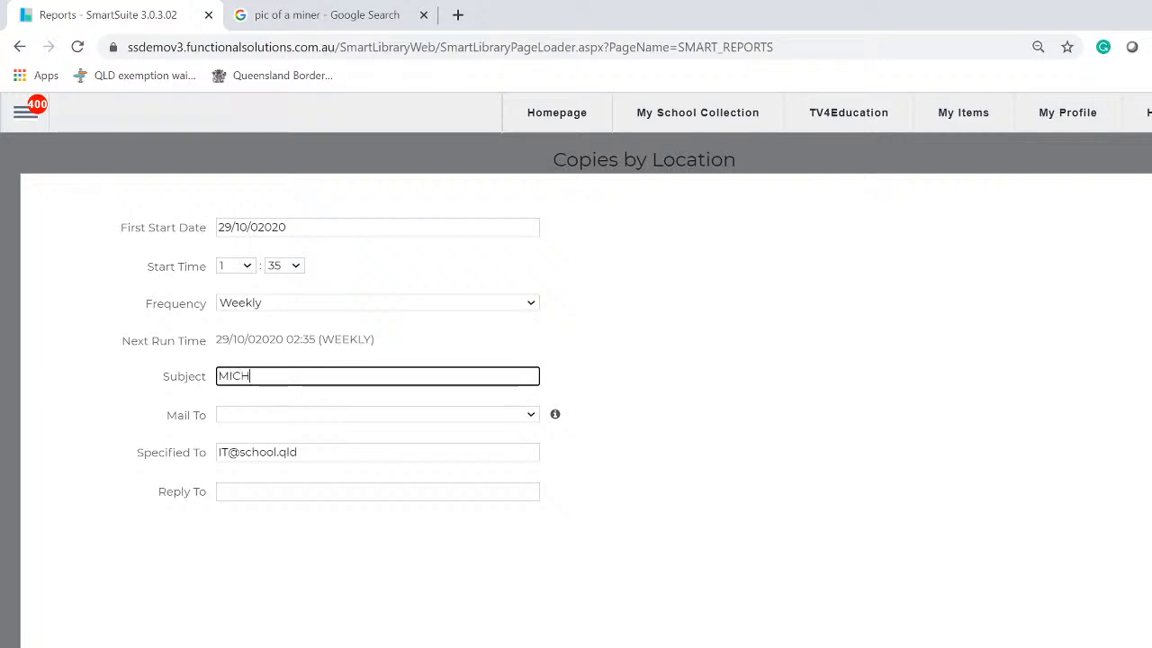
{"action": "key", "text": "BackSpace"}
{"action": "key", "text": "BackSpace"}
{"action": "key", "text": "BackSpace"}
{"action": "key", "text": "BackSpace"}
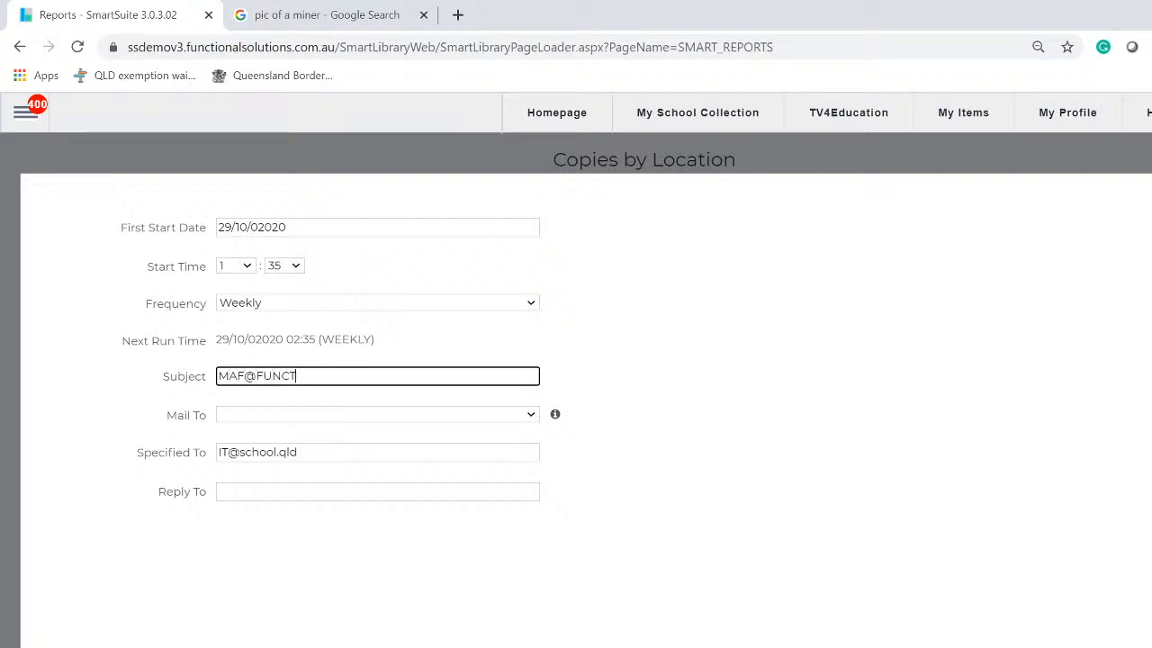
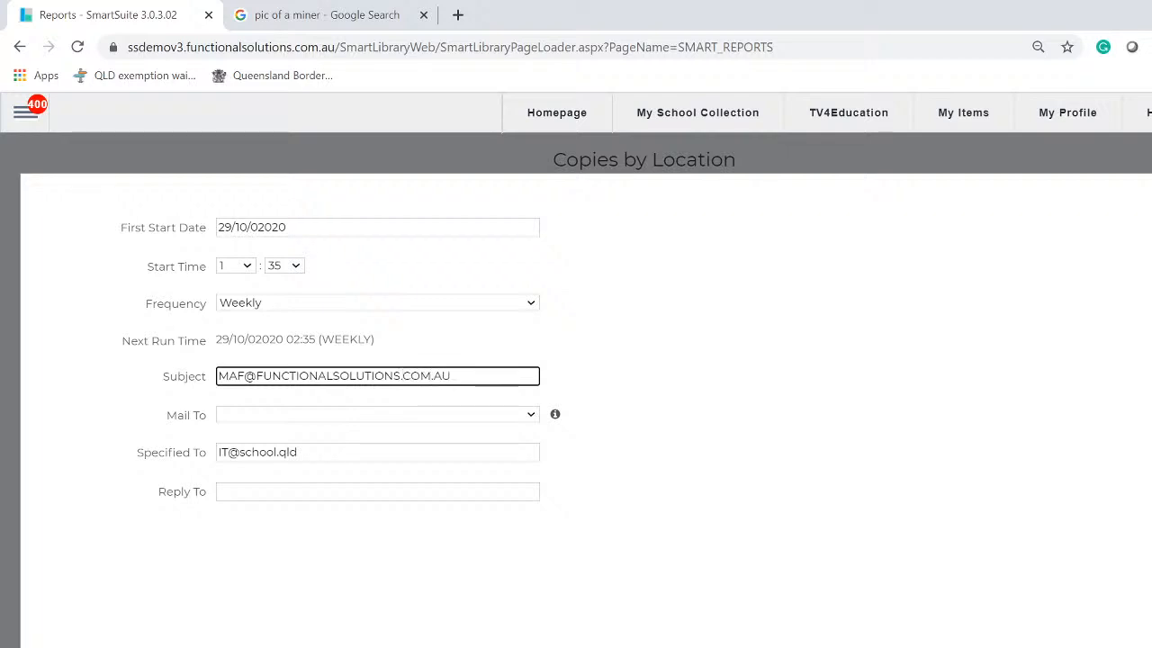
Copy that address into Specified To, replacing the old recipient, then reselect the Subject text
{"action": "left_click_drag", "start_coordinate": [452, 376], "coordinate": [178, 358]}
{"action": "key", "text": "super+c"}
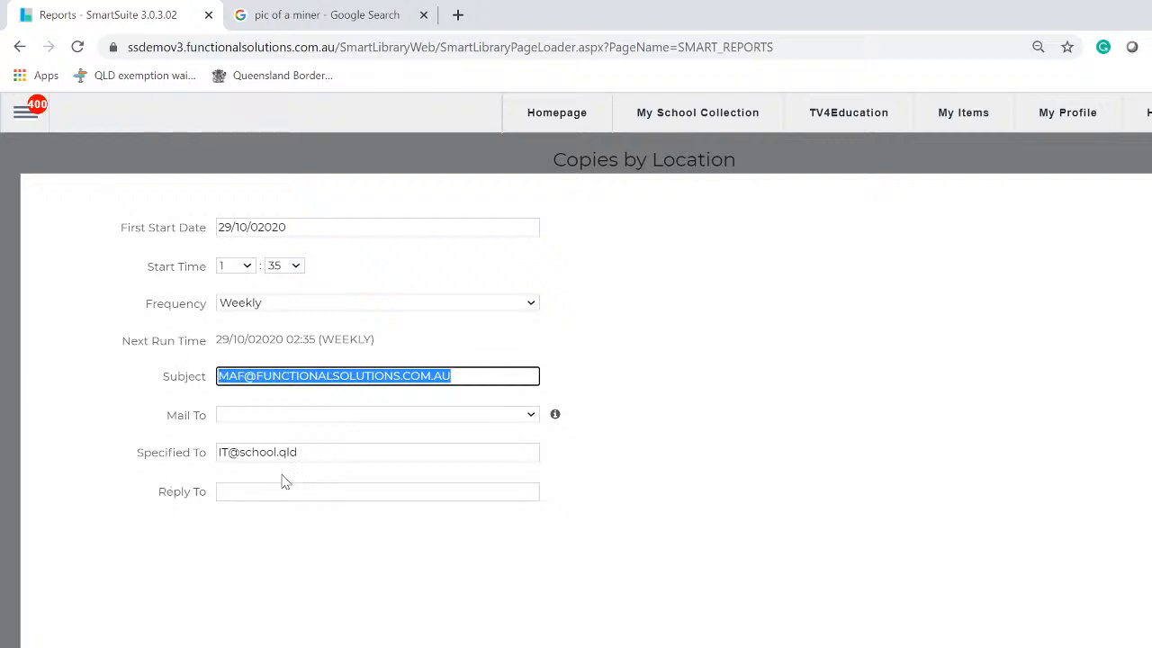
{"action": "left_click_drag", "start_coordinate": [298, 453], "coordinate": [164, 444]}
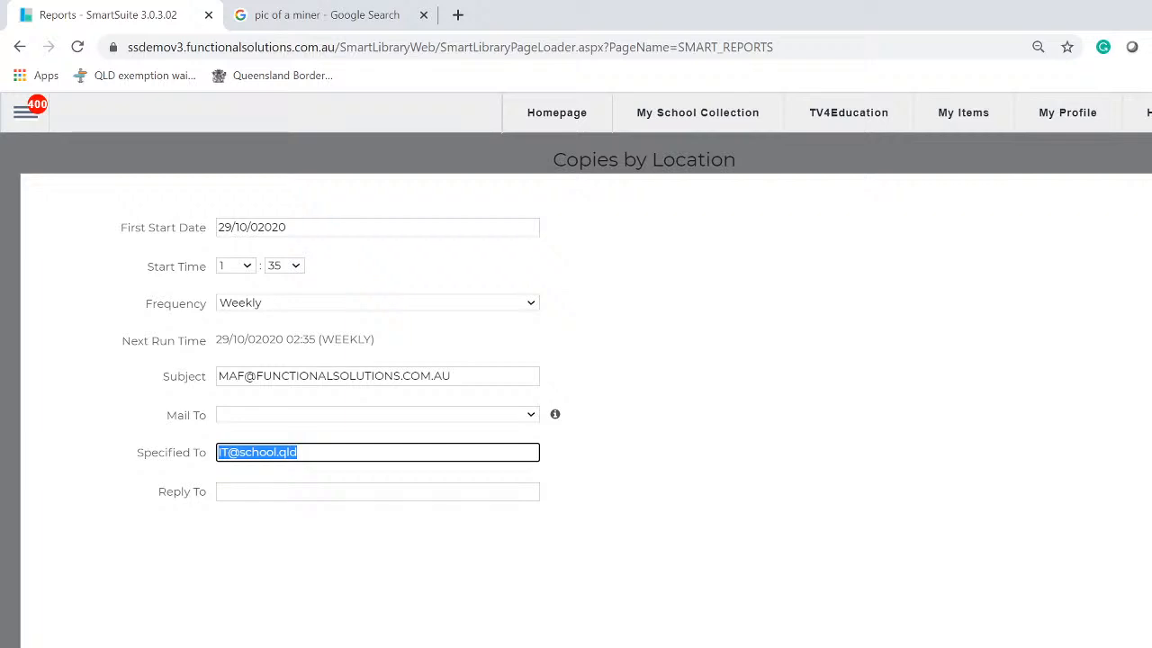
{"action": "right_click", "coordinate": [282, 448]}
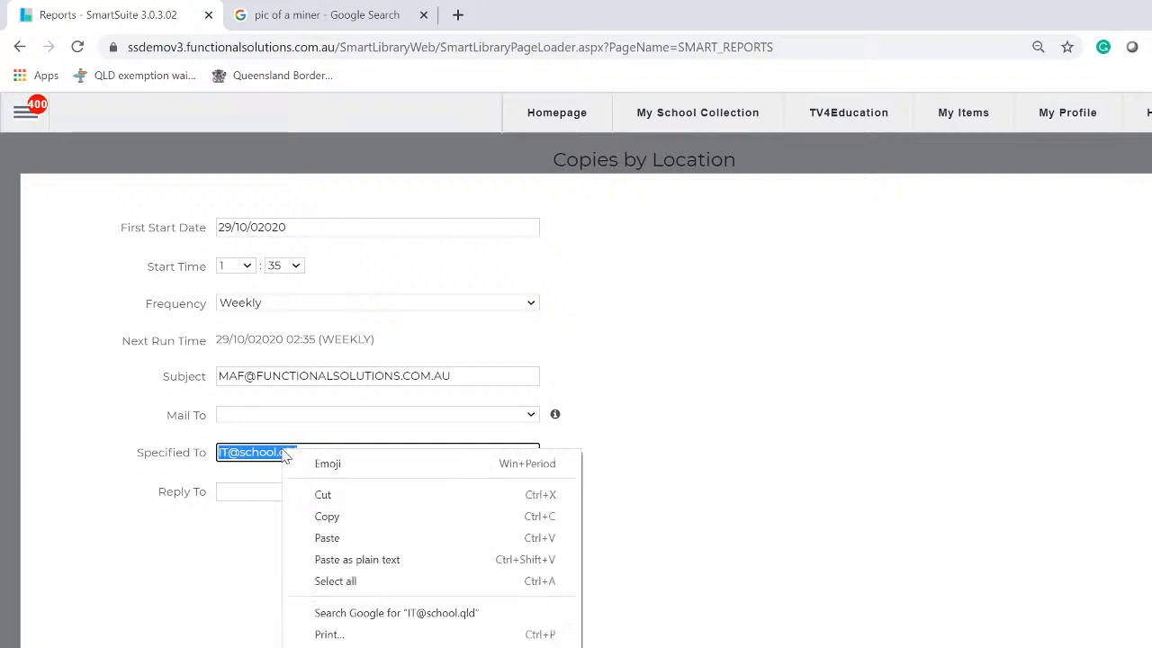
{"action": "left_click", "coordinate": [334, 540]}
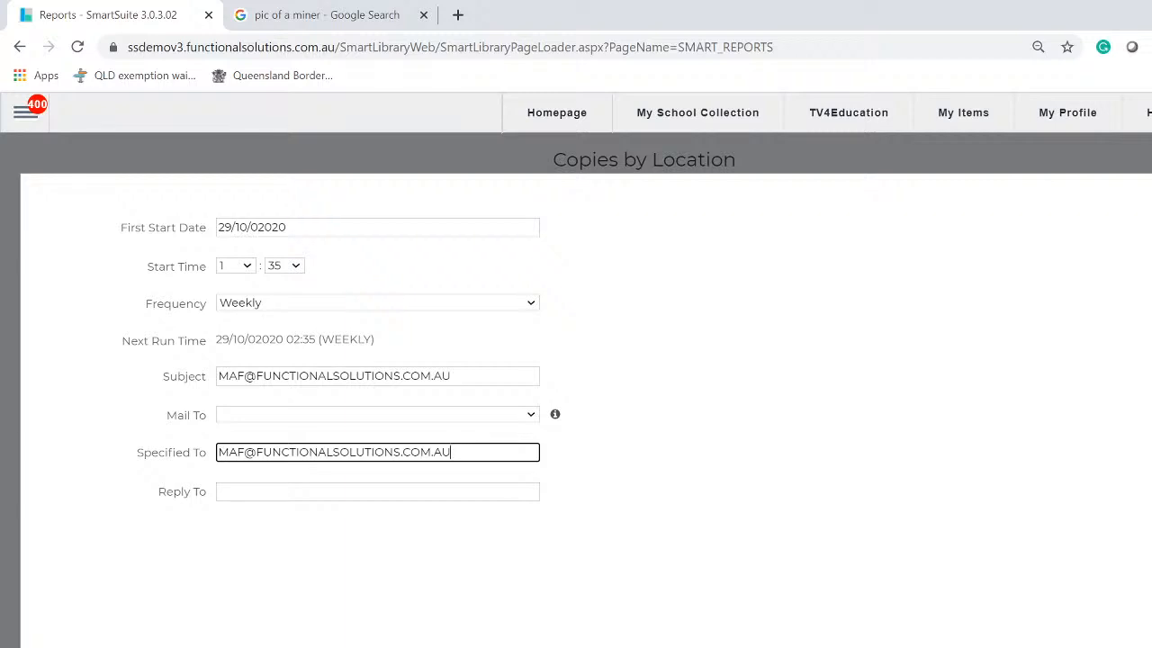
{"action": "left_click_drag", "start_coordinate": [468, 376], "coordinate": [159, 369]}
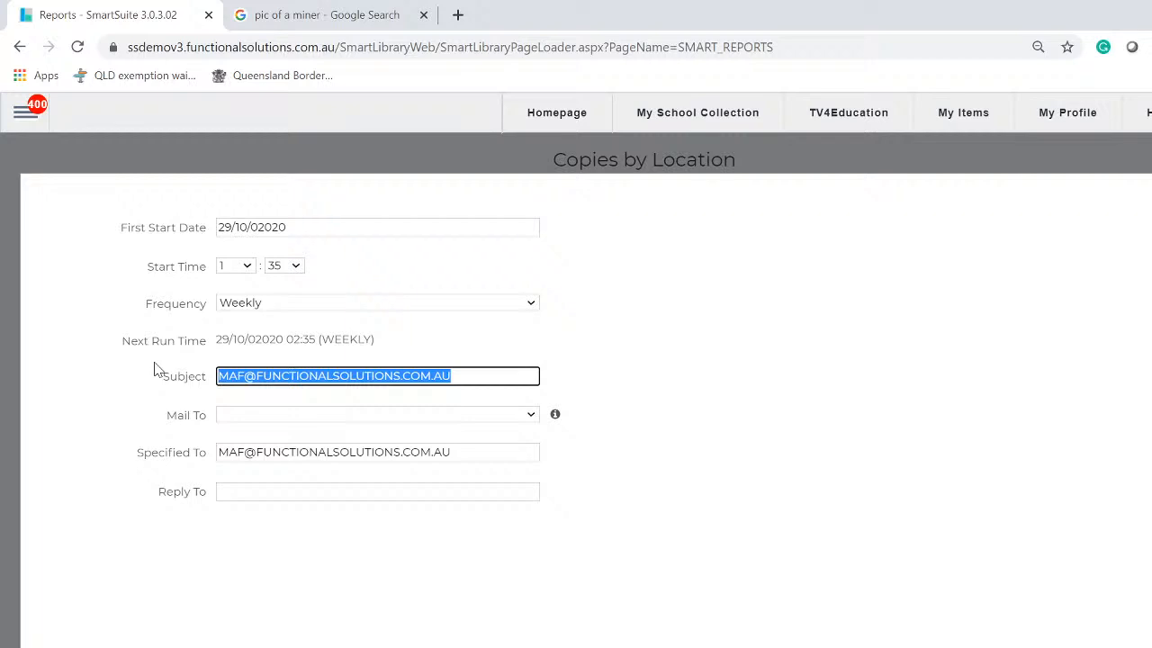
Set the subject to 'Hi ART Dpt, here are ALL the art books for your department' and first start date 2 November
{"action": "type", "text": "Hi"}
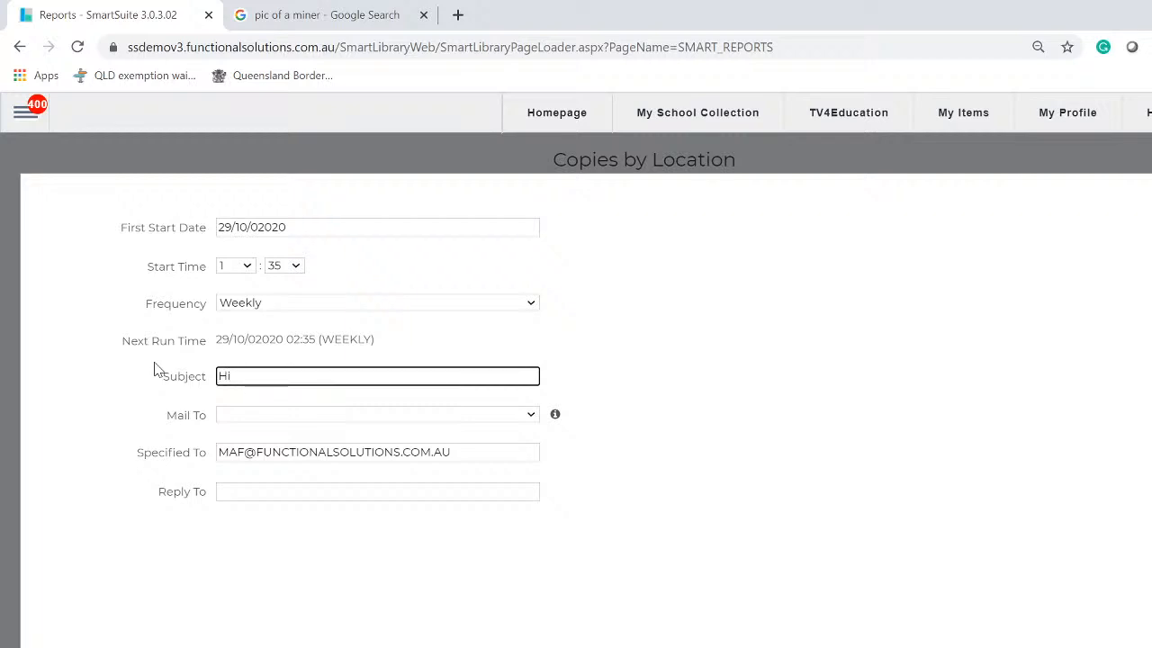
{"action": "type", "text": " ART D"}
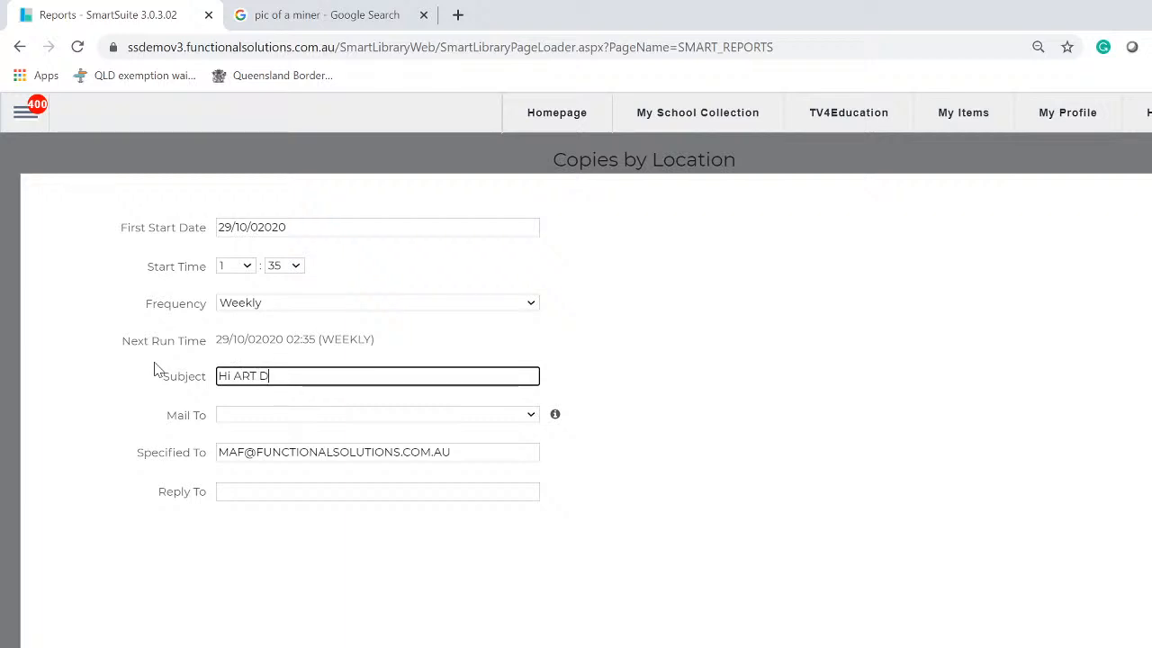
{"action": "type", "text": "pt, here"}
{"action": "type", "text": "ar"}
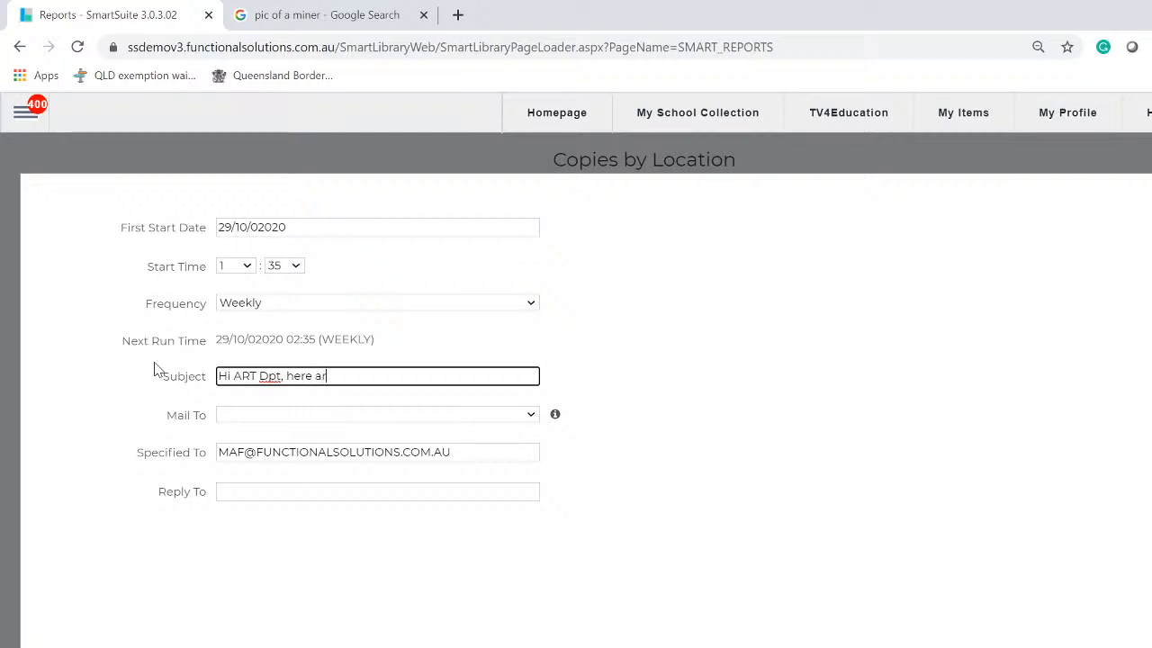
{"action": "type", "text": "e ALL the art book"}
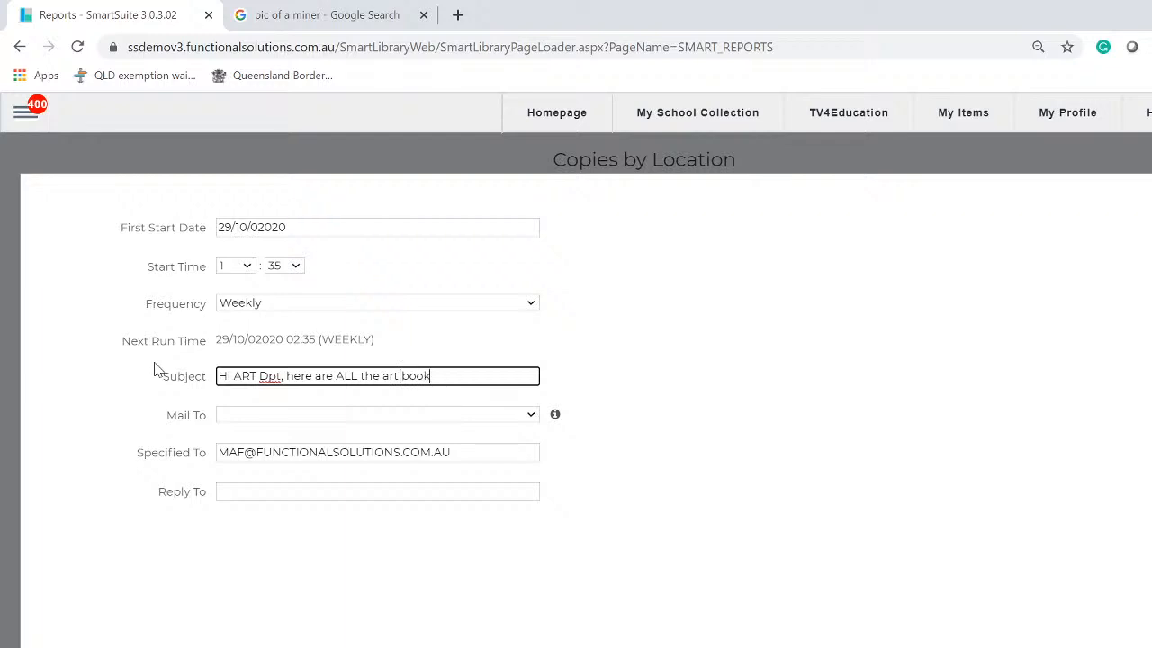
{"action": "type", "text": "s for your department"}
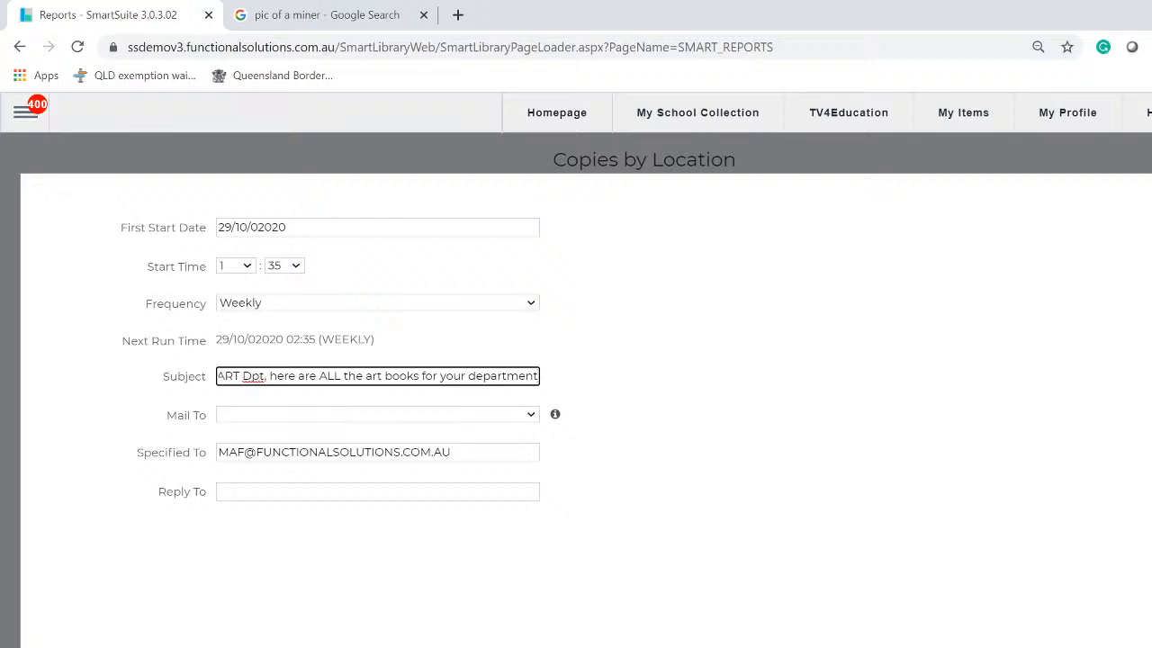
{"action": "left_click", "coordinate": [286, 228]}
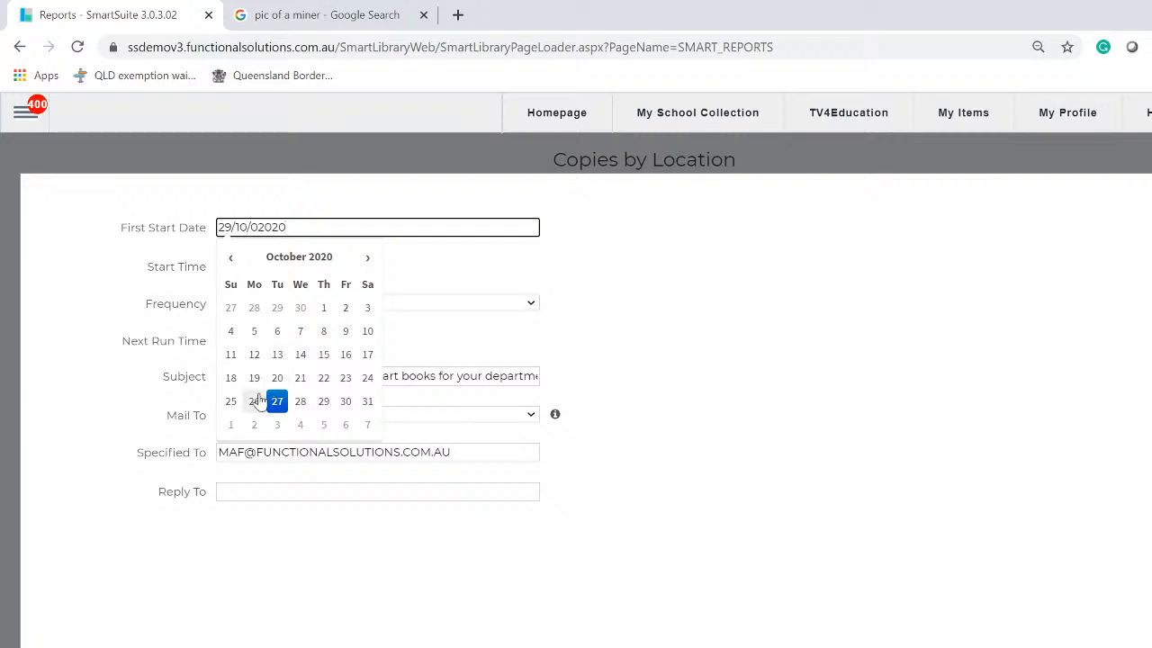
{"action": "left_click", "coordinate": [366, 263]}
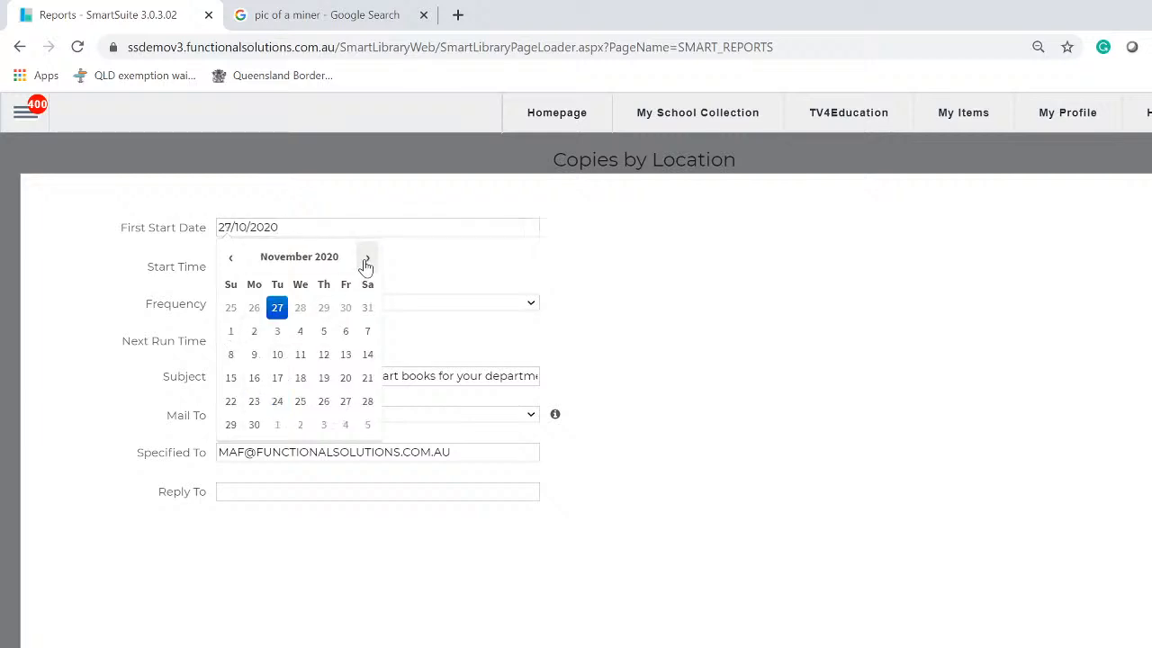
{"action": "left_click", "coordinate": [231, 340]}
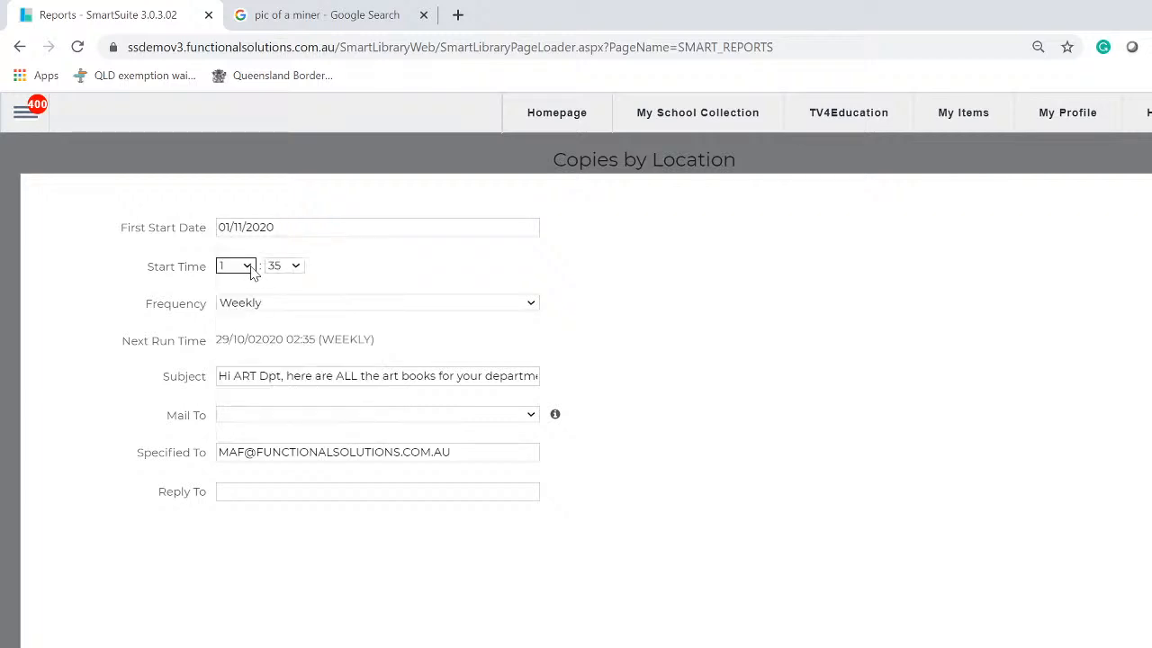
{"action": "left_click", "coordinate": [232, 265]}
{"action": "left_click", "coordinate": [361, 270]}
{"action": "left_click", "coordinate": [290, 228]}
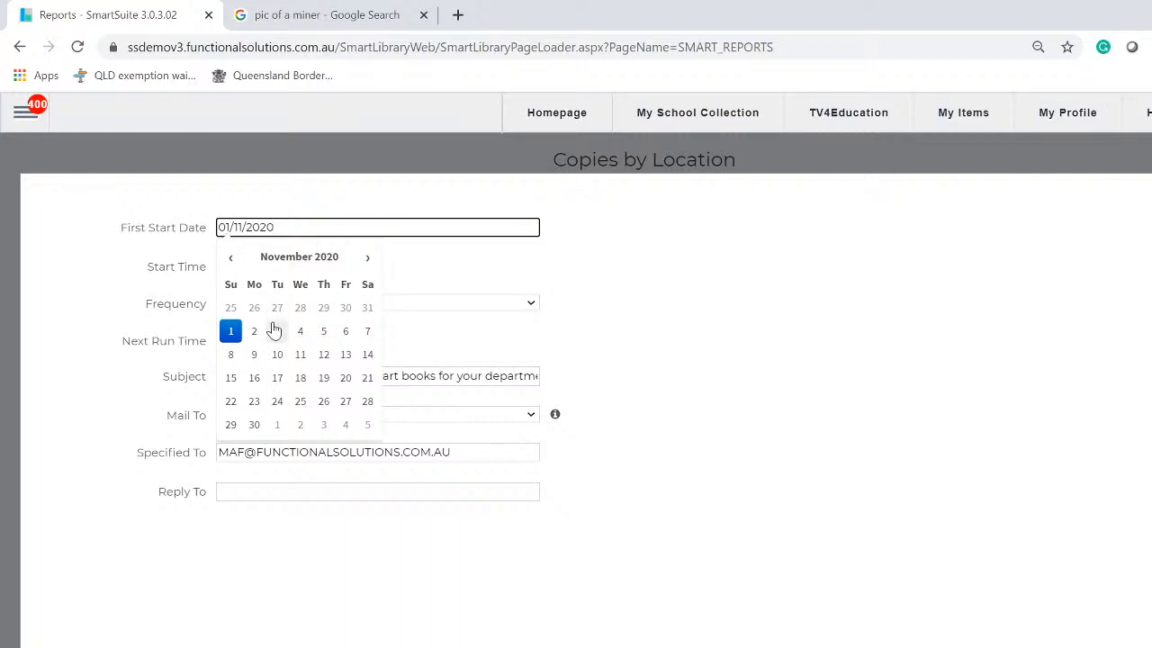
{"action": "left_click", "coordinate": [256, 333]}
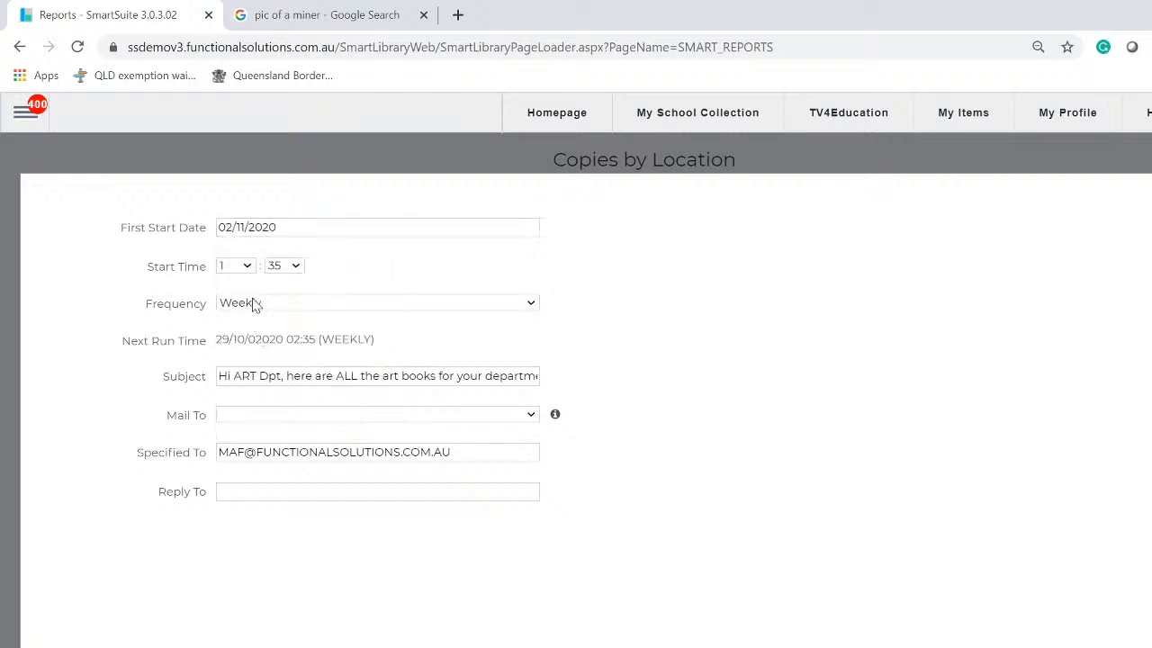
Set the start time to 7:00
{"action": "left_click", "coordinate": [247, 267]}
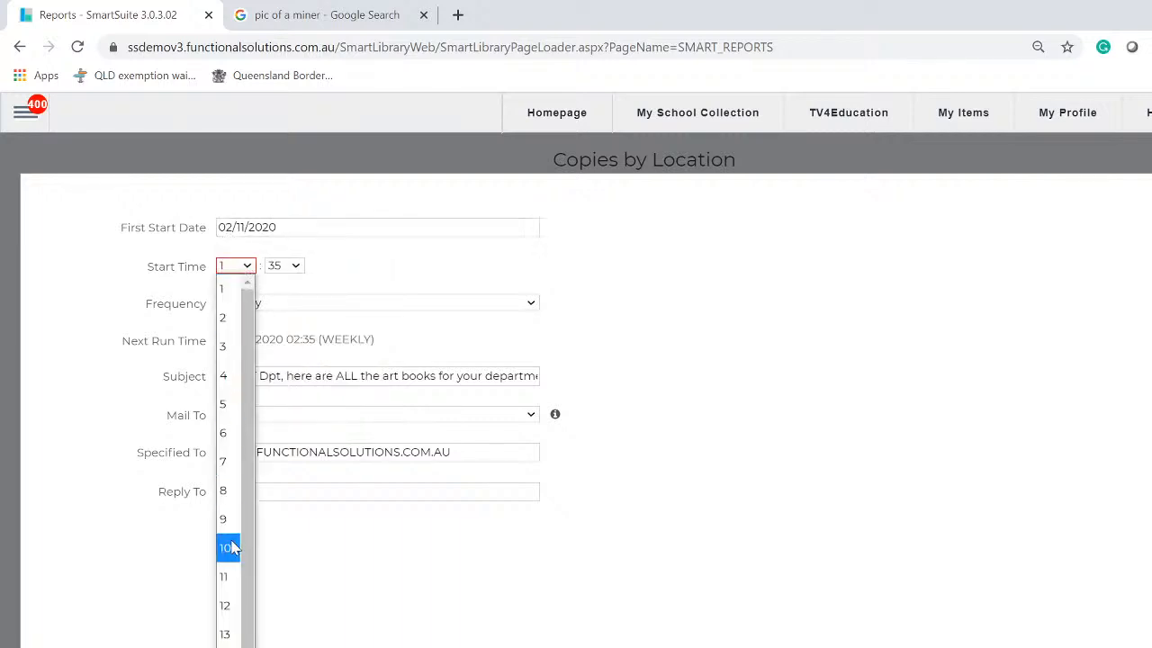
{"action": "left_click", "coordinate": [226, 462]}
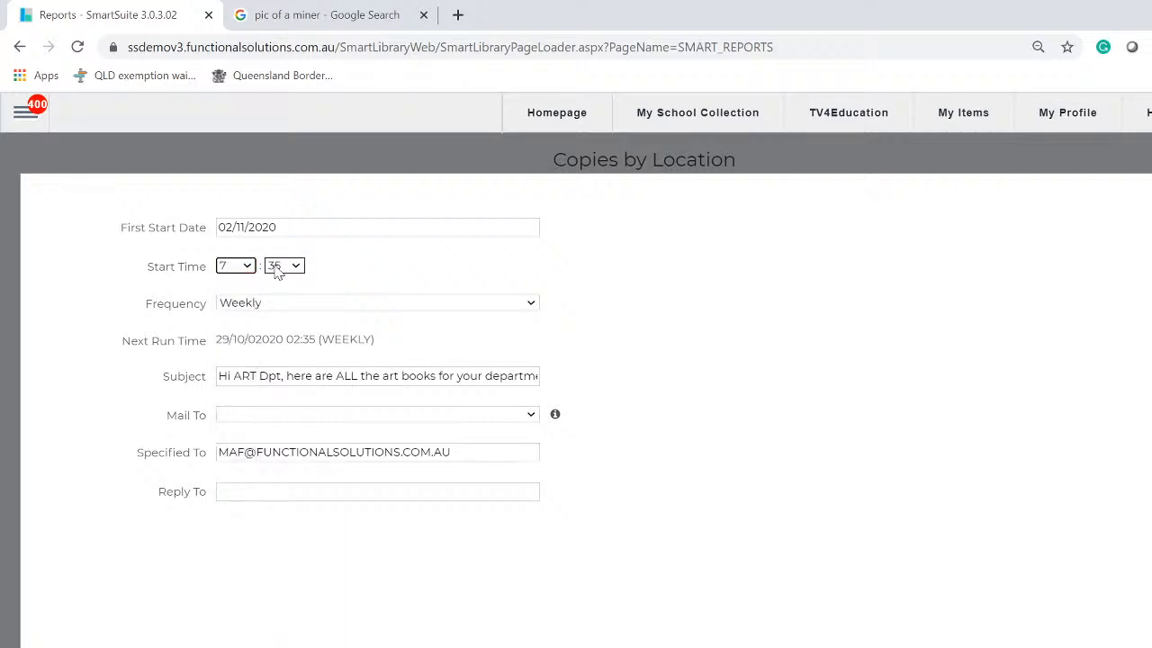
{"action": "left_click", "coordinate": [293, 267]}
{"action": "left_click", "coordinate": [284, 293]}
Check the Subject, Specified To and Reply To fields, apply the schedule, and change the start hour to 6
{"action": "left_click", "coordinate": [230, 380]}
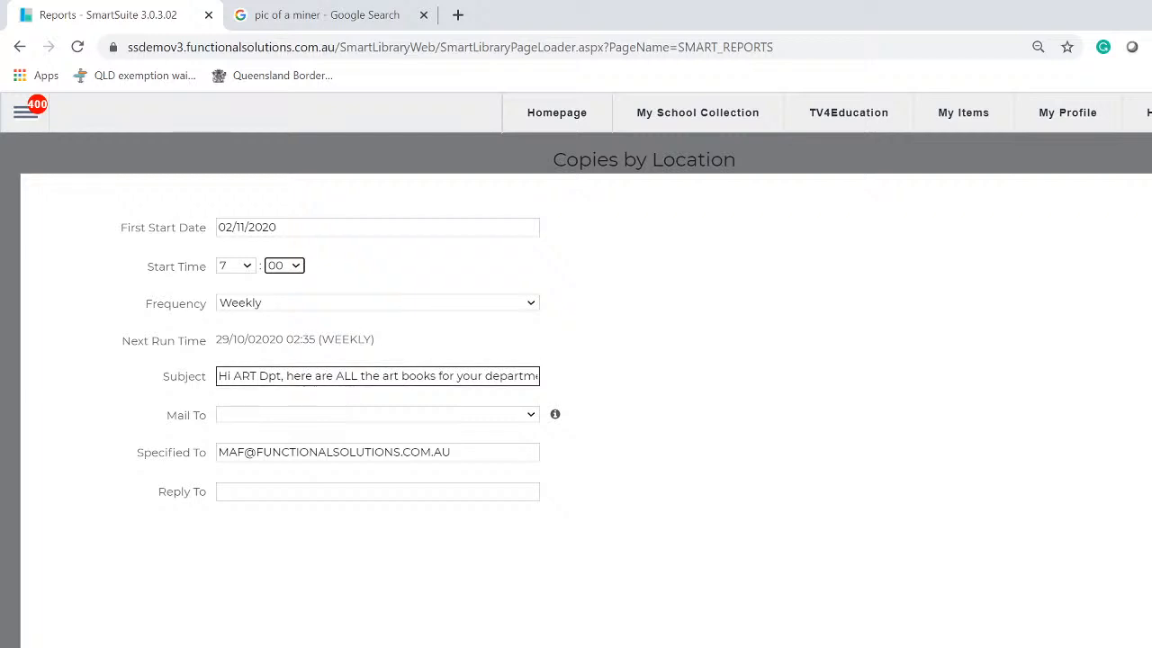
{"action": "left_click", "coordinate": [324, 448]}
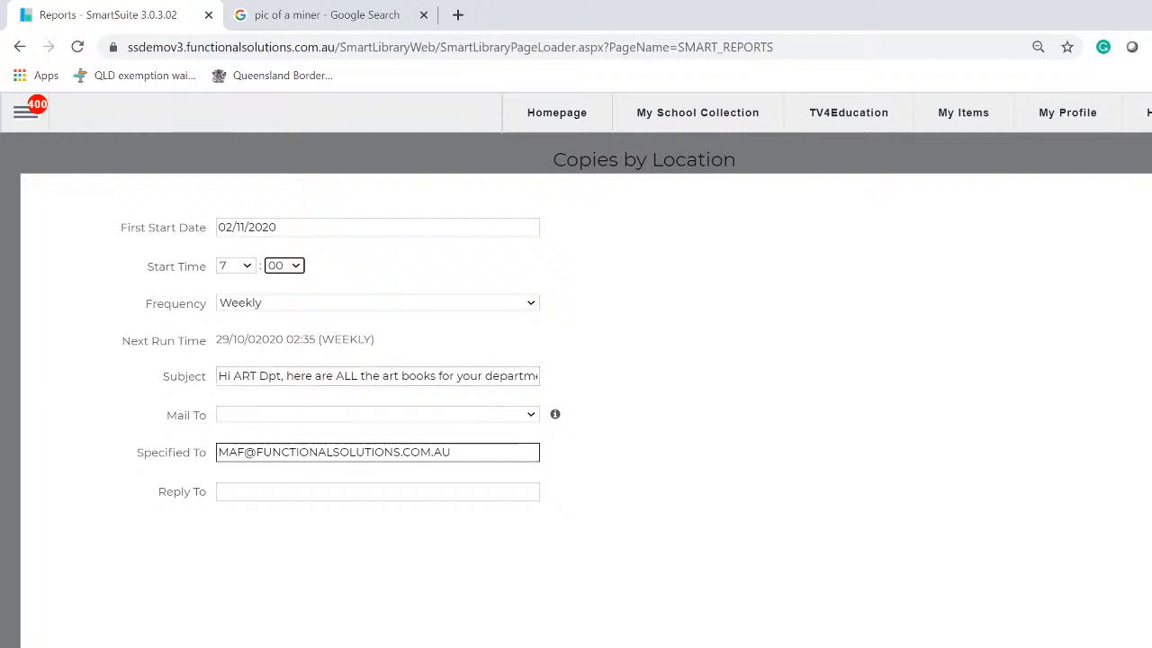
{"action": "left_click", "coordinate": [245, 474]}
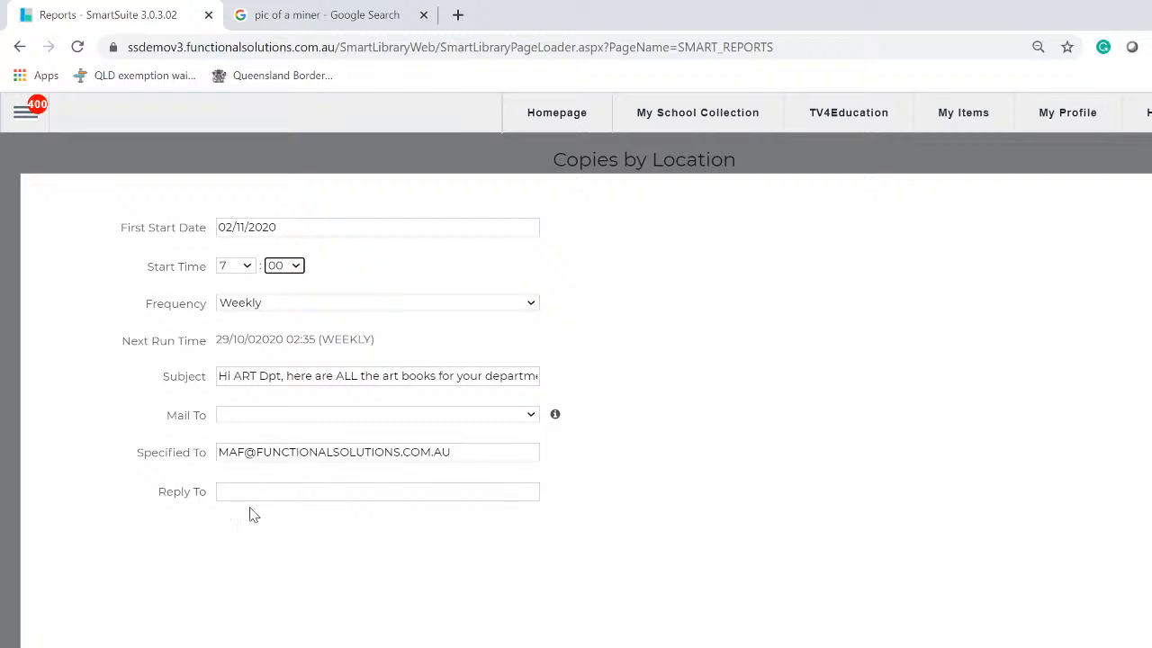
{"action": "left_click", "coordinate": [254, 492]}
{"action": "left_click", "coordinate": [254, 492]}
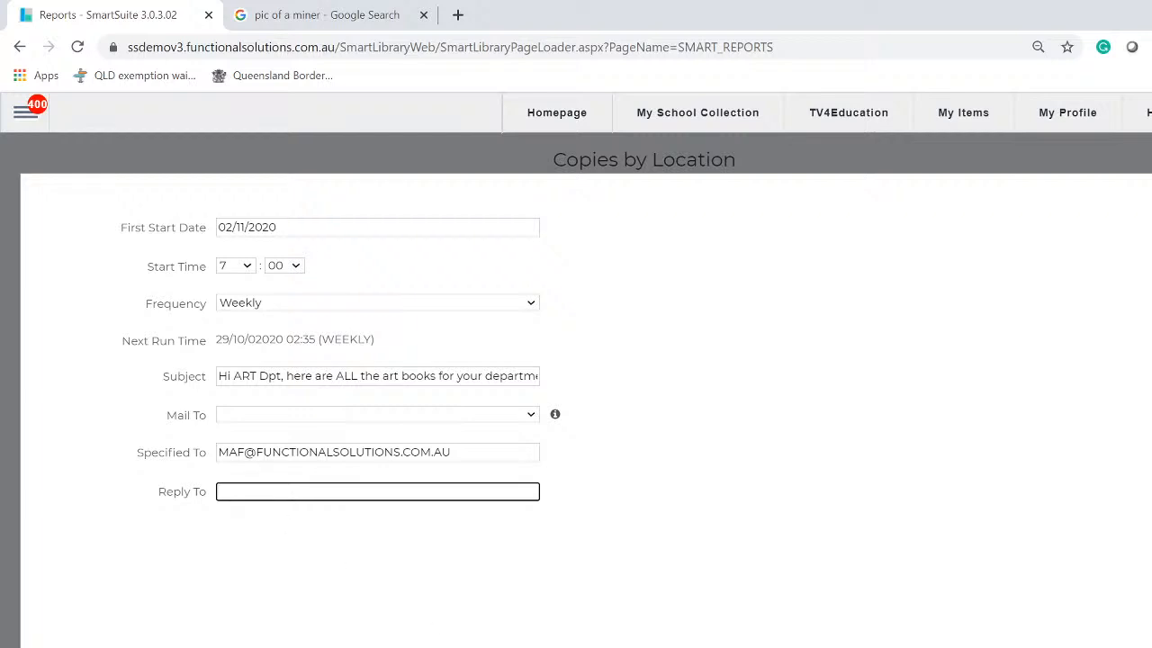
{"action": "left_click", "coordinate": [326, 641]}
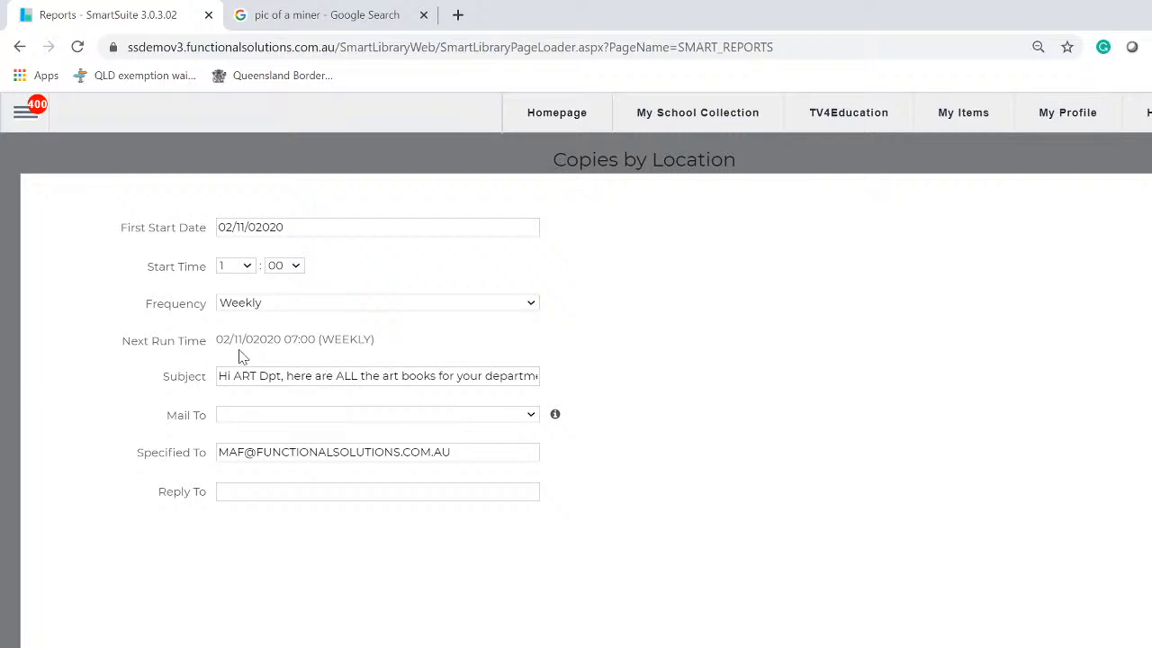
{"action": "left_click", "coordinate": [251, 272]}
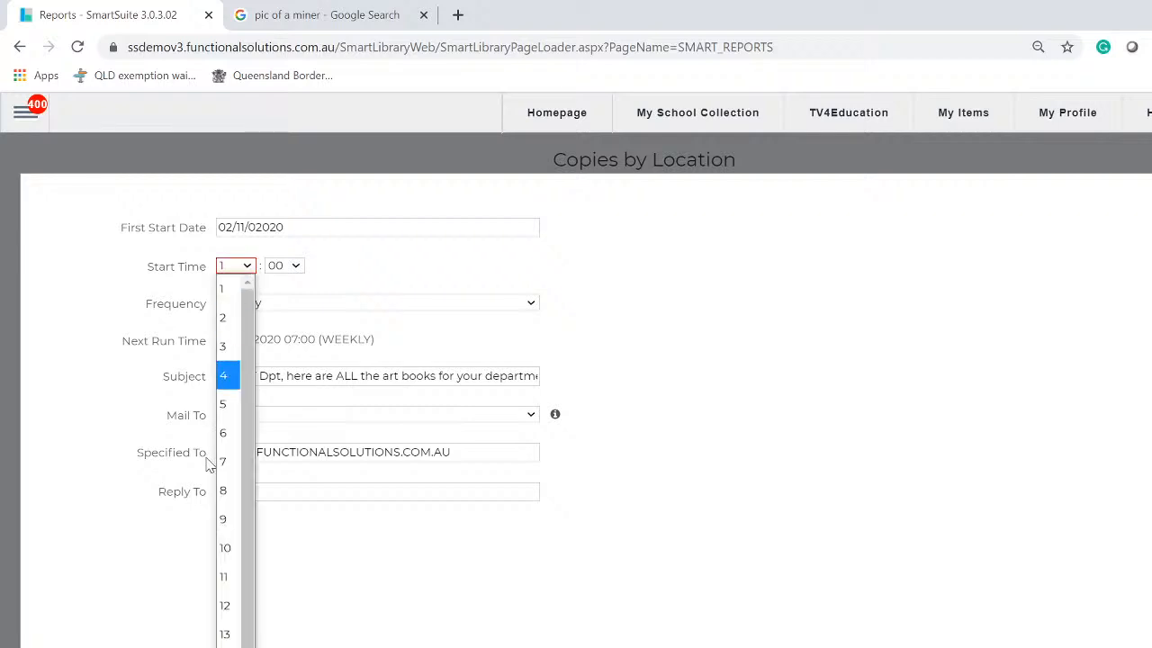
{"action": "left_click", "coordinate": [227, 434]}
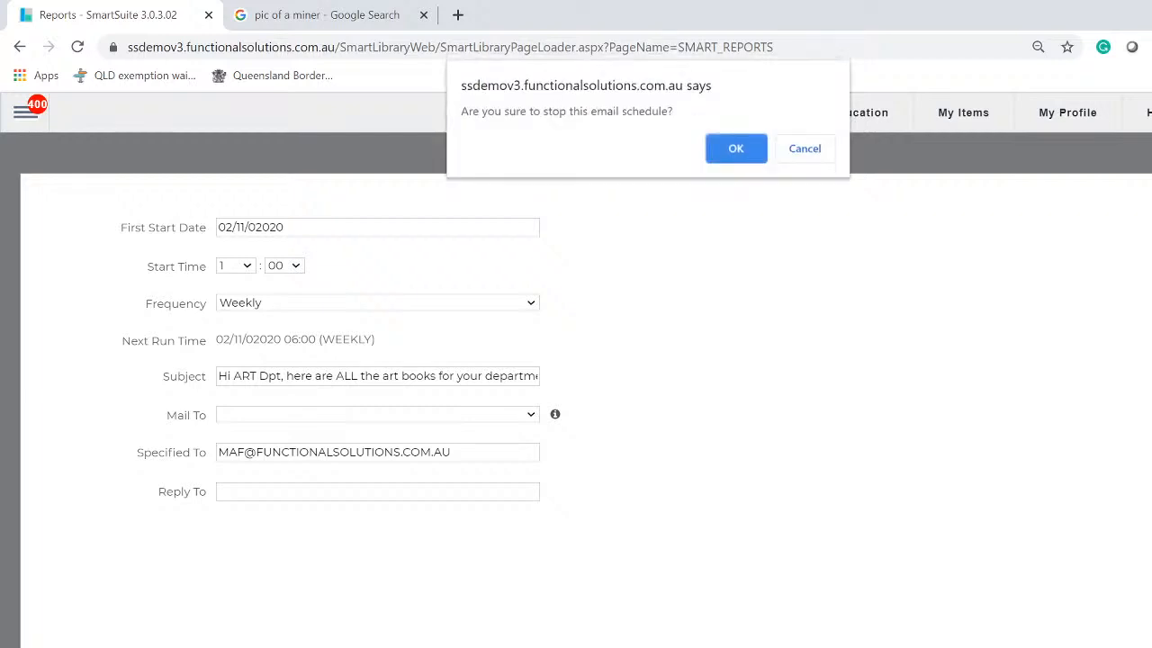
Confirm stopping the schedule and e-mail the Art Department Copies by Location report to the recipient
{"action": "left_click", "coordinate": [731, 149]}
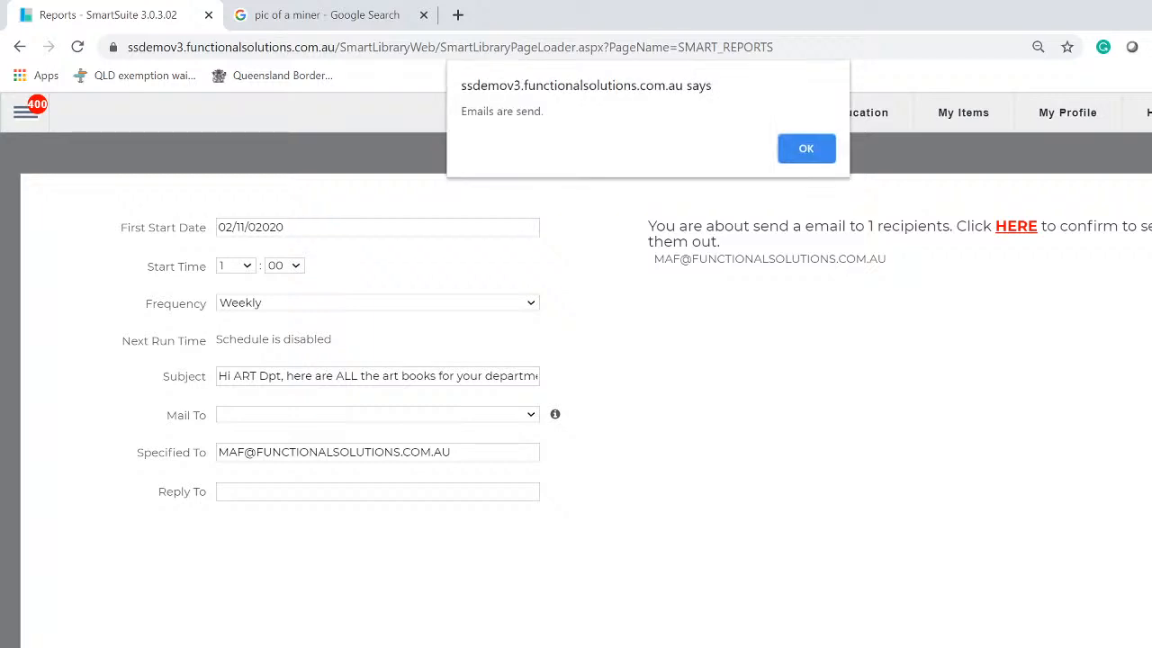
{"action": "left_click", "coordinate": [815, 149]}
{"action": "left_click", "coordinate": [458, 452]}
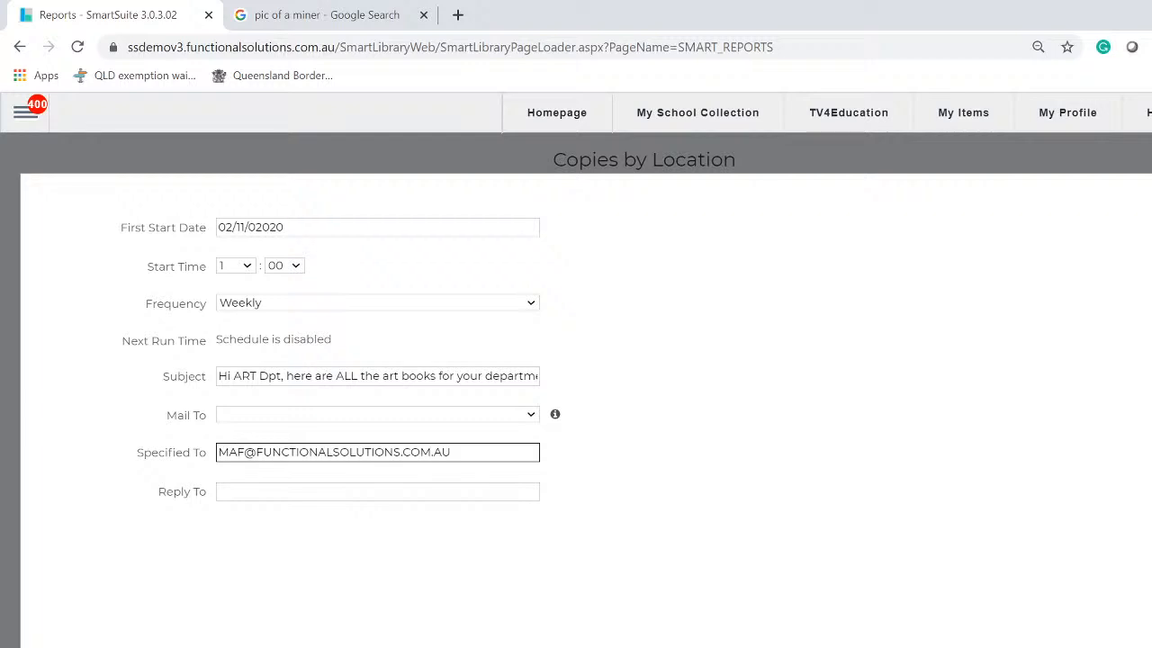
{"action": "left_click", "coordinate": [461, 489]}
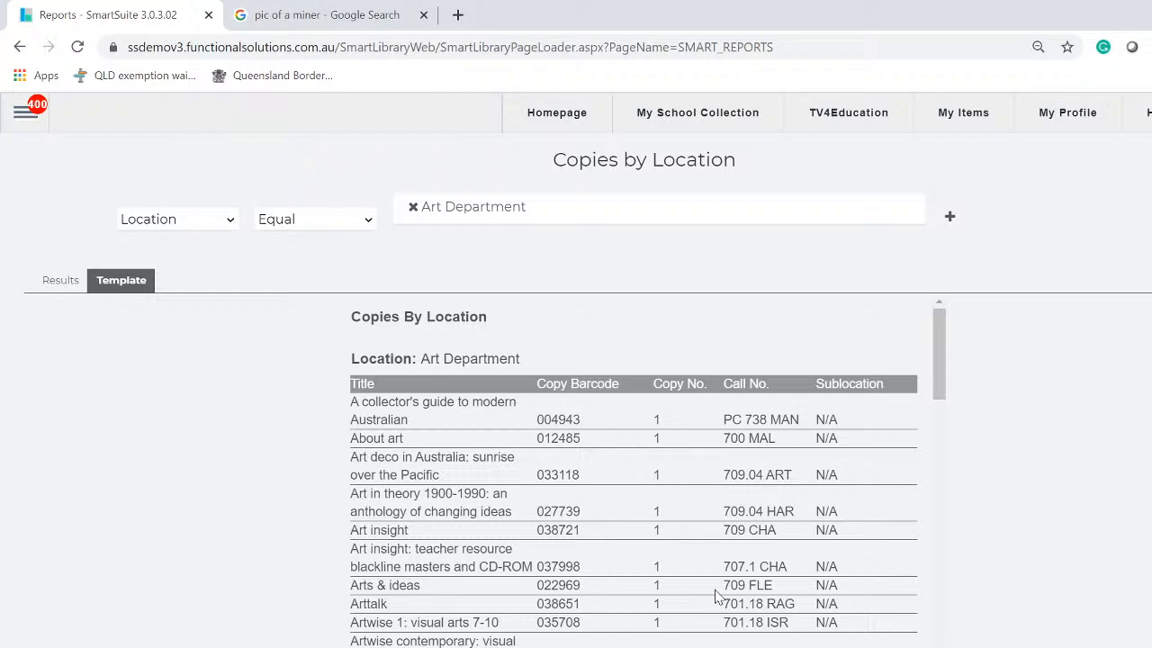
Select the Art Department location filter and highlight the template's column headings and first title
{"action": "left_click", "coordinate": [497, 224]}
{"action": "left_click_drag", "start_coordinate": [407, 421], "coordinate": [353, 381]}
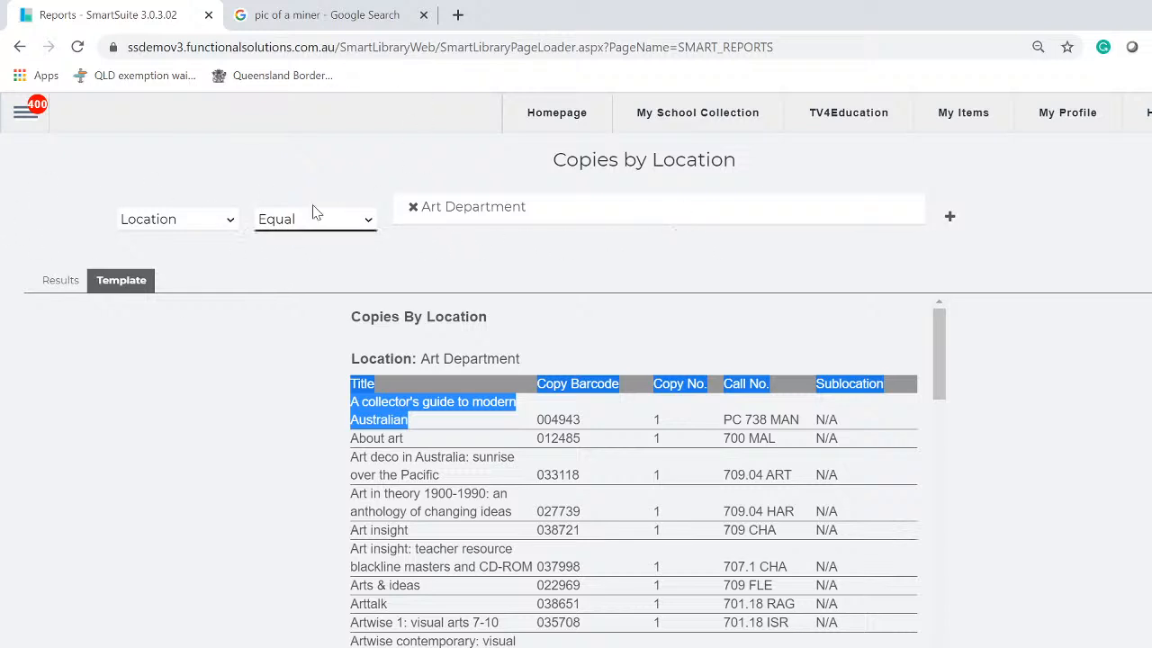
Add a second condition Copy Status Equal Available and close the schedule settings
{"action": "left_click", "coordinate": [946, 222]}
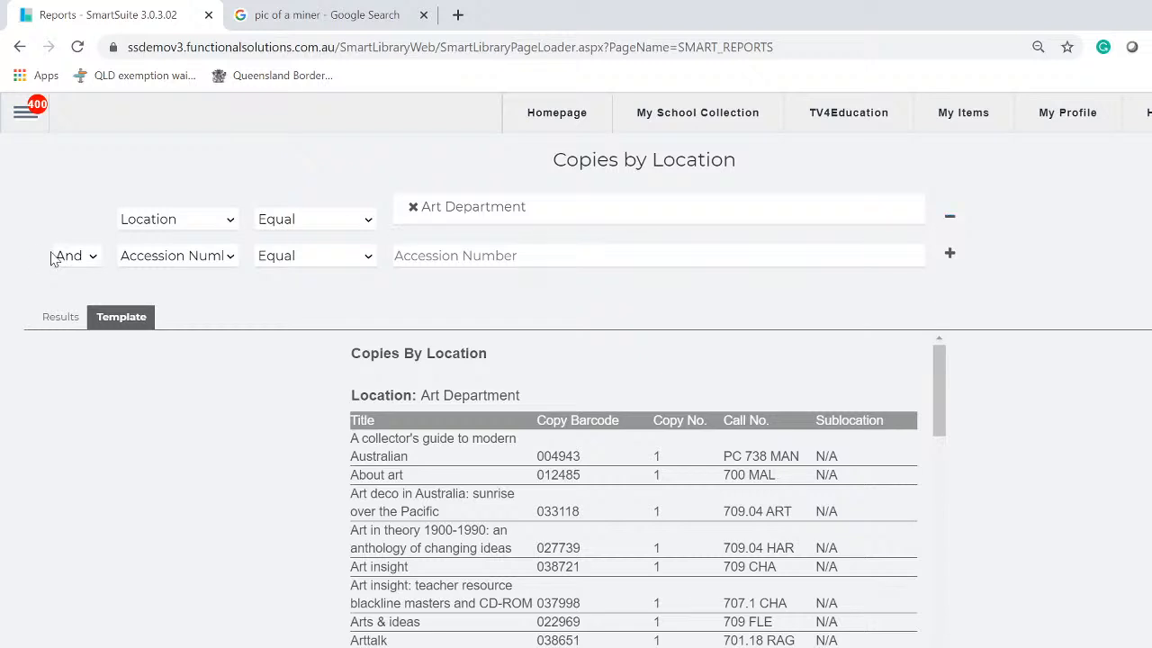
{"action": "left_click", "coordinate": [226, 259]}
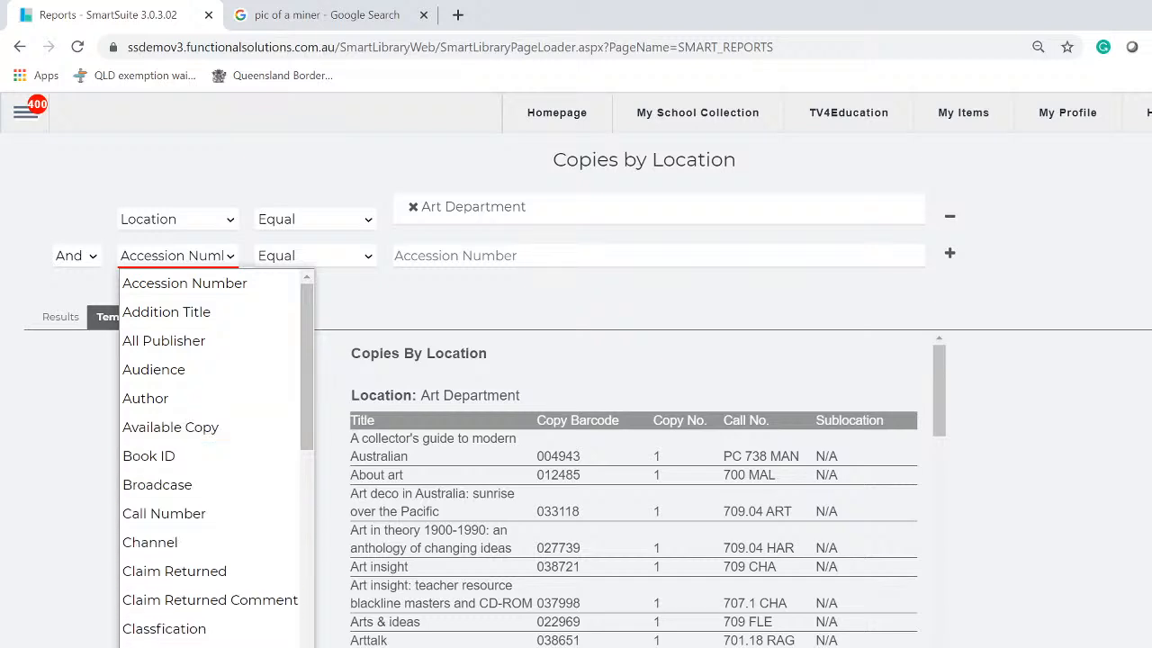
{"action": "scroll", "coordinate": [149, 646], "scroll_direction": "down", "scroll_amount": 2}
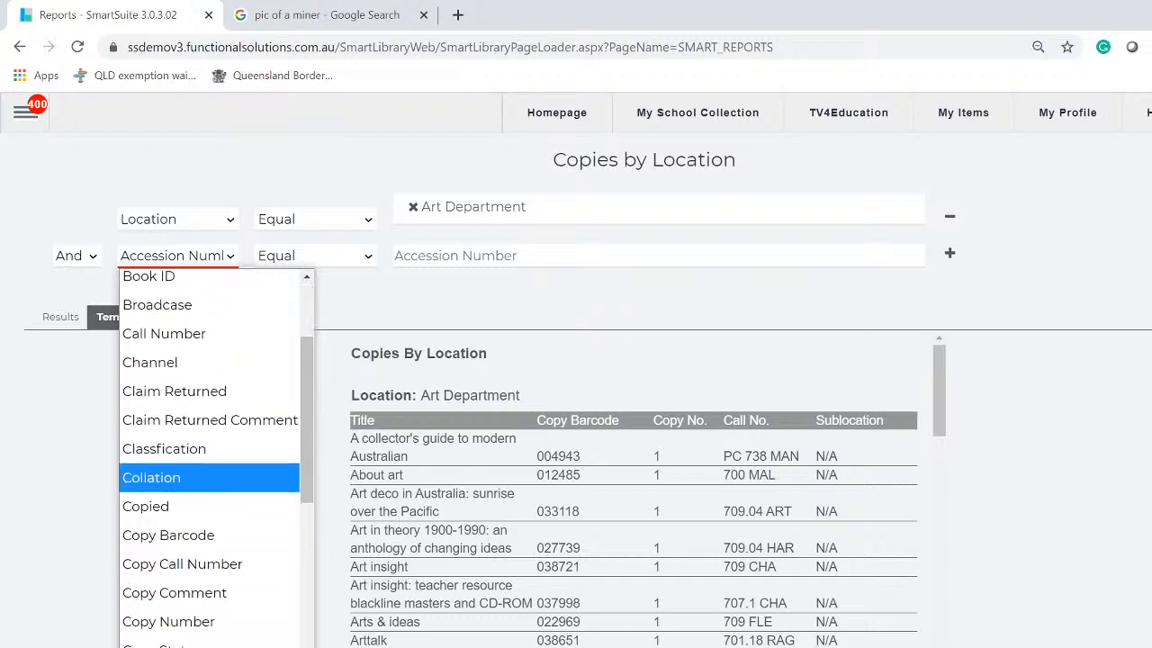
{"action": "left_click", "coordinate": [148, 646]}
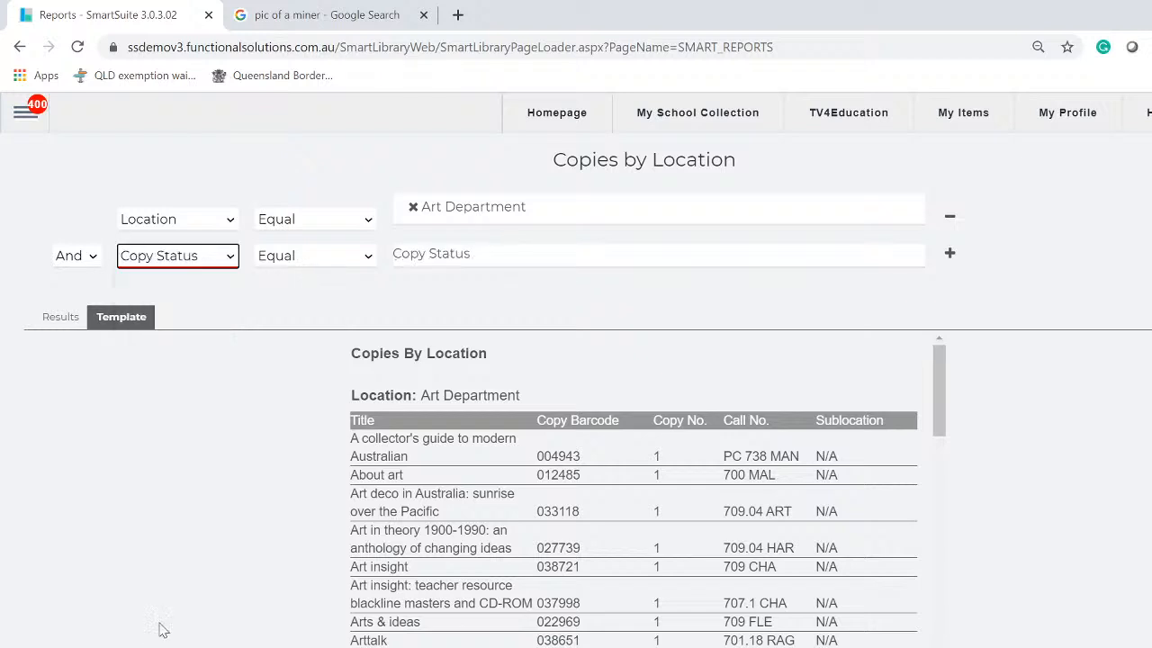
{"action": "left_click", "coordinate": [518, 255]}
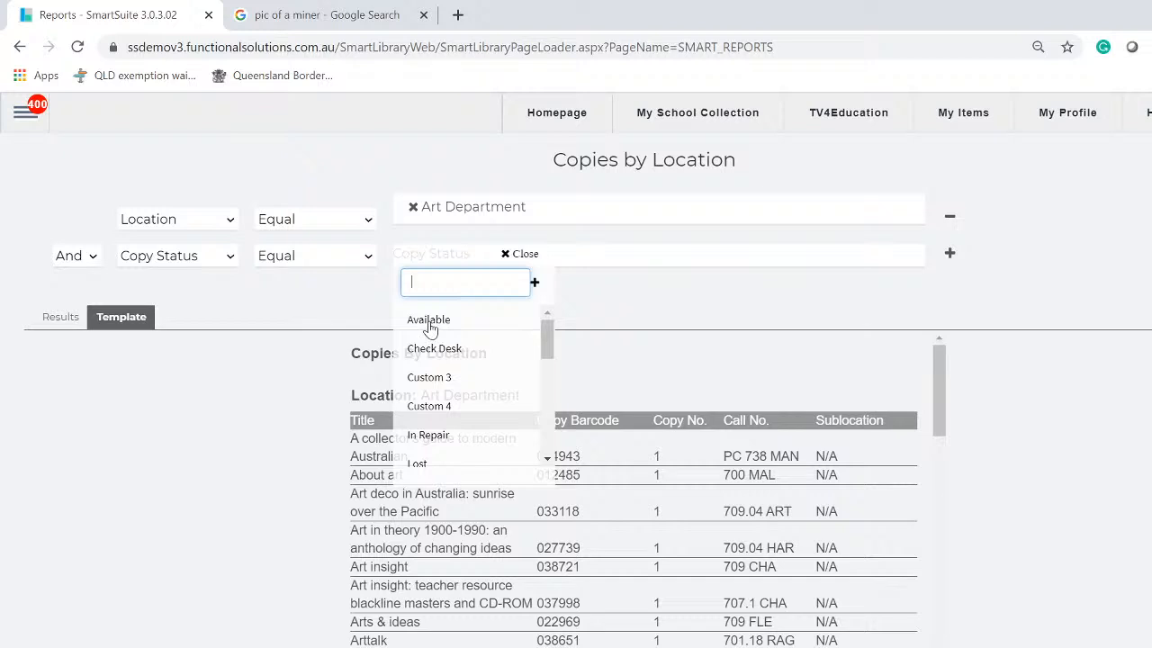
{"action": "left_click", "coordinate": [429, 326]}
{"action": "left_click", "coordinate": [711, 313]}
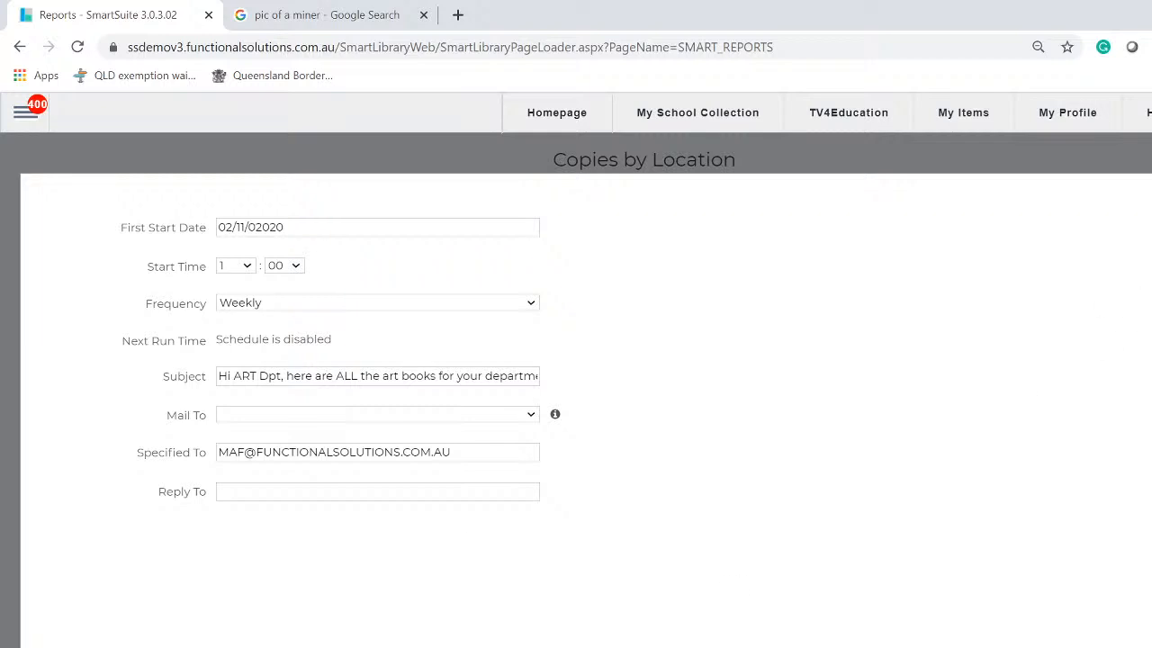
{"action": "key", "text": "Escape"}
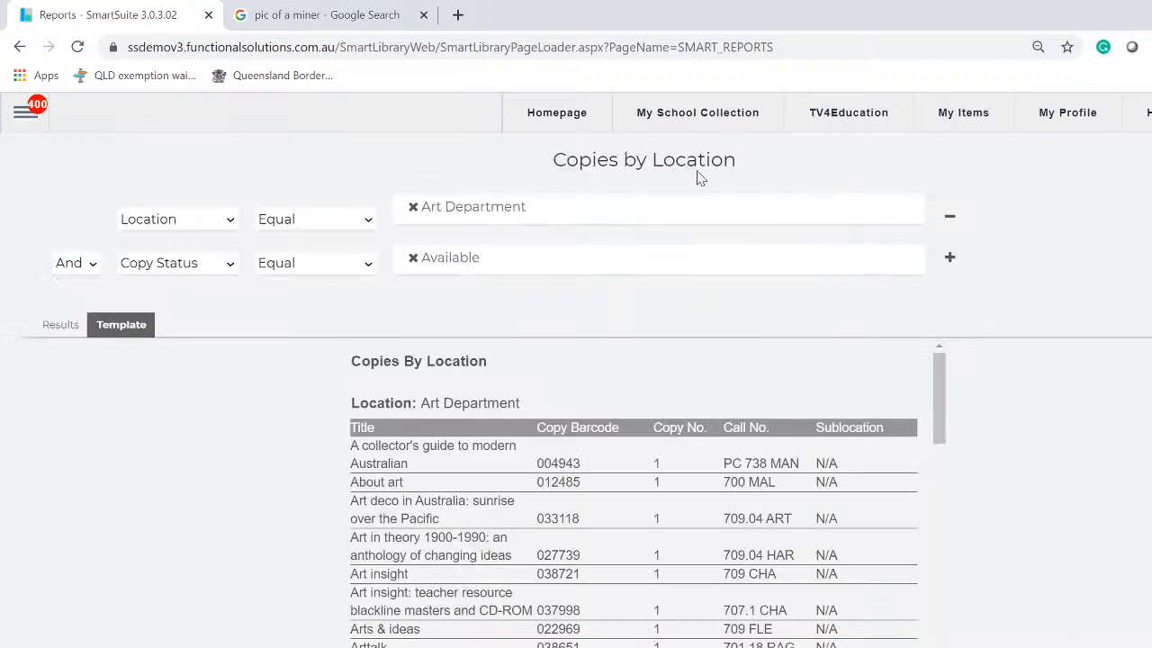
Review the Copy Status and Location condition dropdowns, leaving Copy Status and Equal unchanged
{"action": "left_click", "coordinate": [227, 268]}
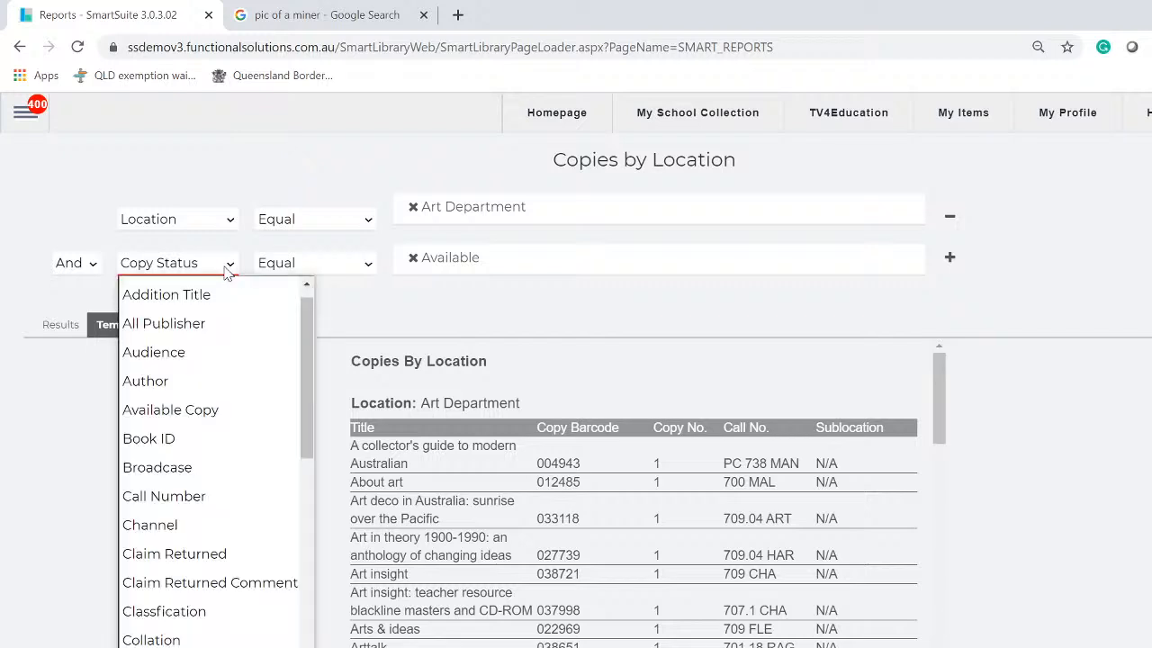
{"action": "key", "text": "Escape"}
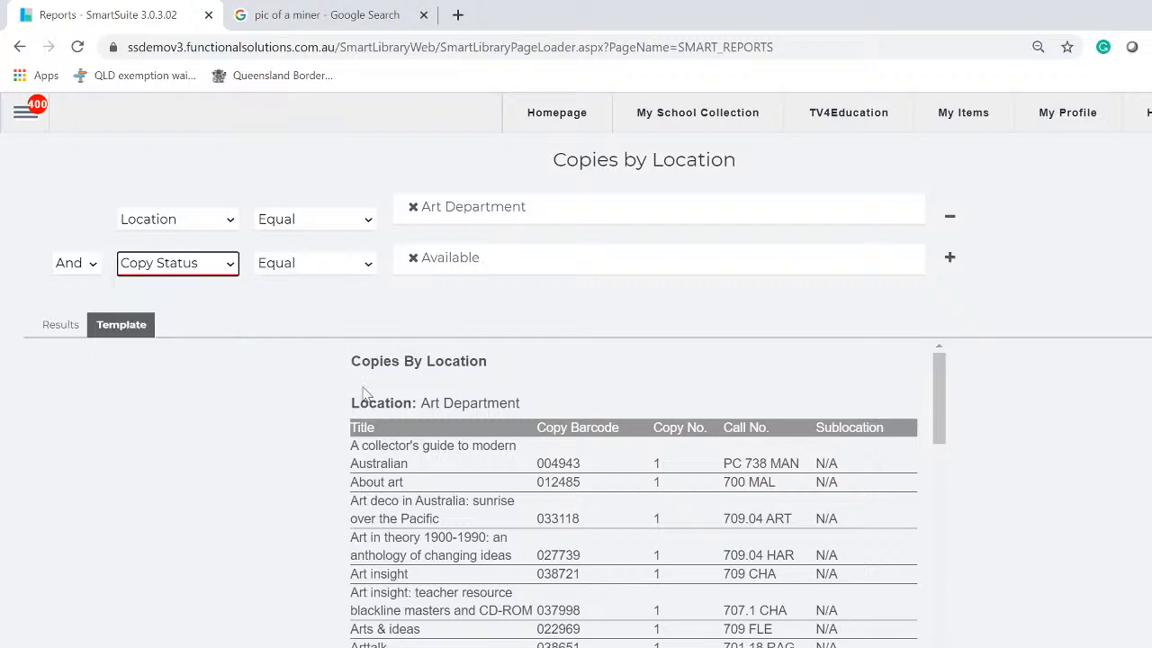
{"action": "left_click", "coordinate": [226, 263]}
{"action": "scroll", "coordinate": [206, 504], "scroll_direction": "down", "scroll_amount": 8}
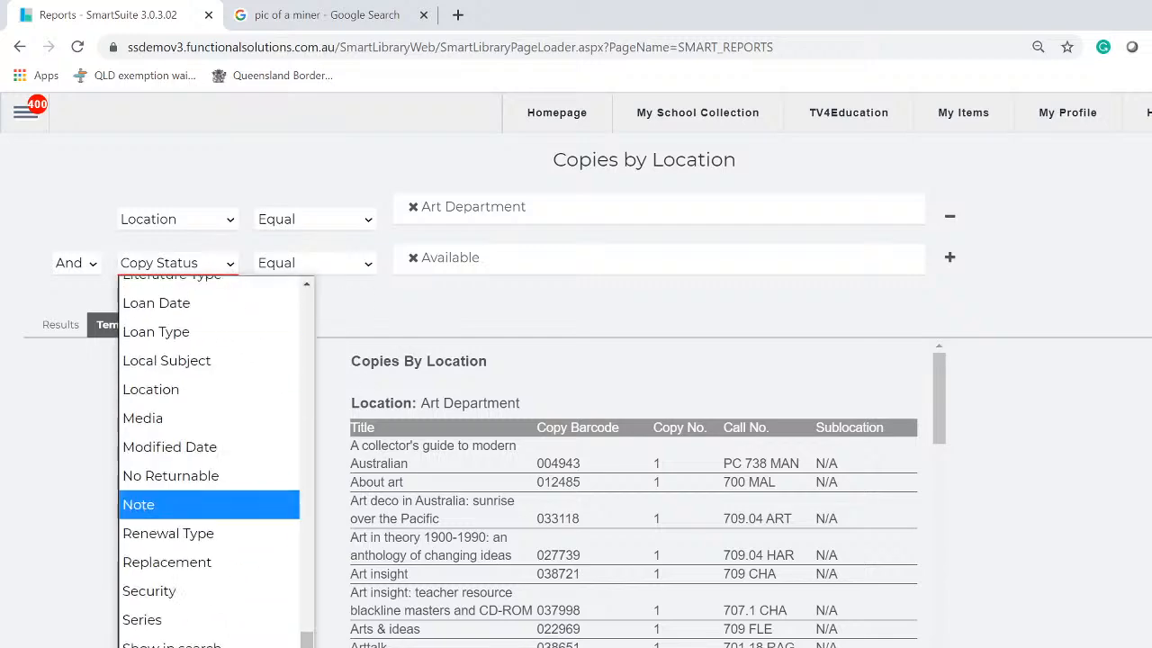
{"action": "scroll", "coordinate": [209, 459], "scroll_direction": "up", "scroll_amount": 10}
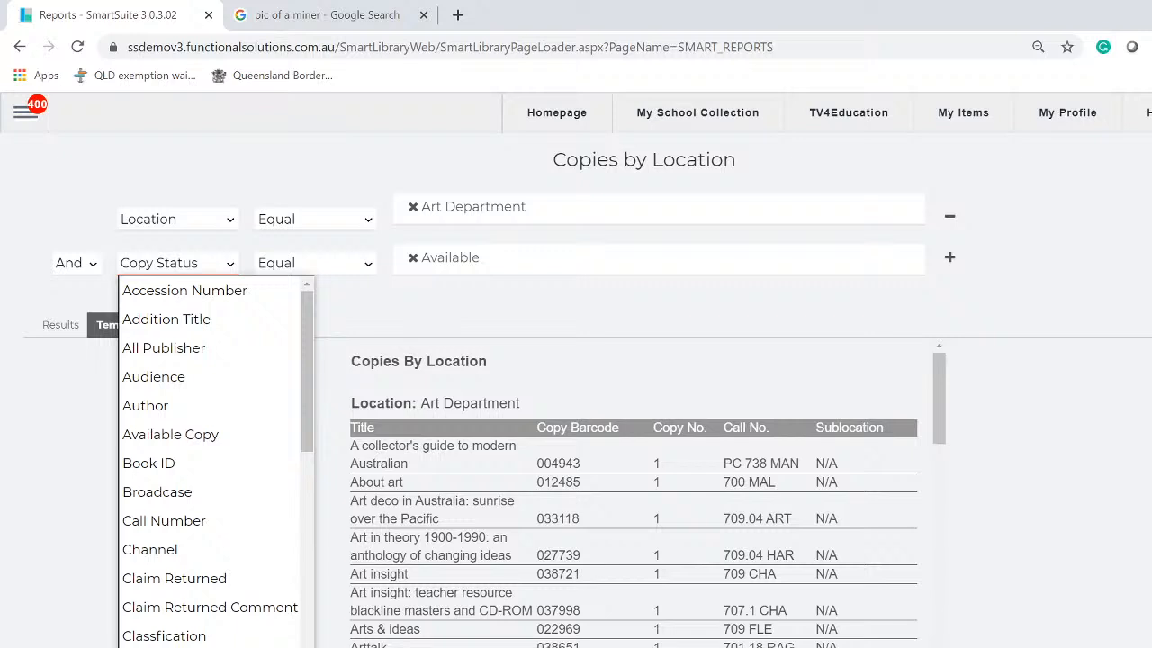
{"action": "left_click", "coordinate": [363, 311]}
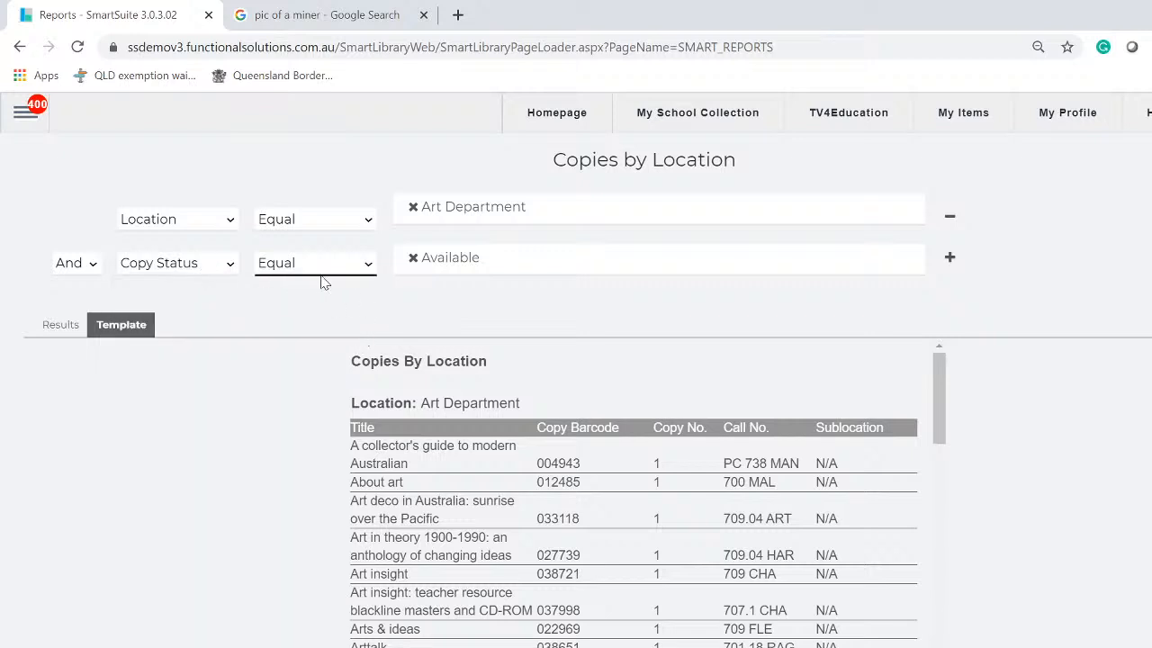
{"action": "left_click", "coordinate": [368, 270]}
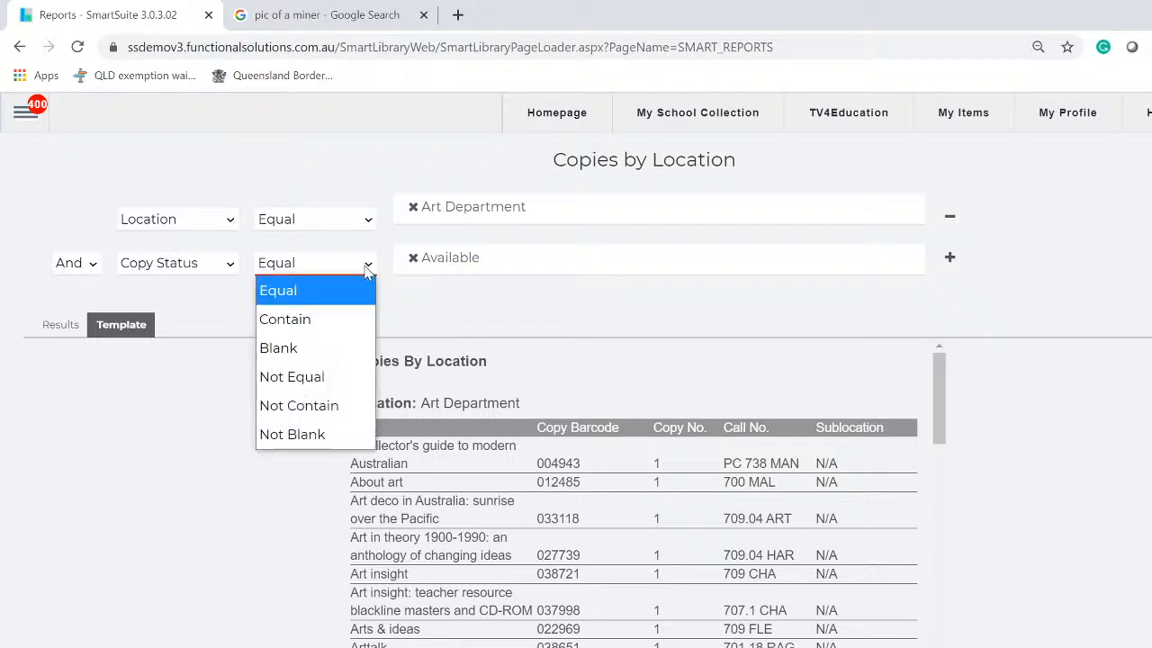
{"action": "left_click", "coordinate": [371, 220]}
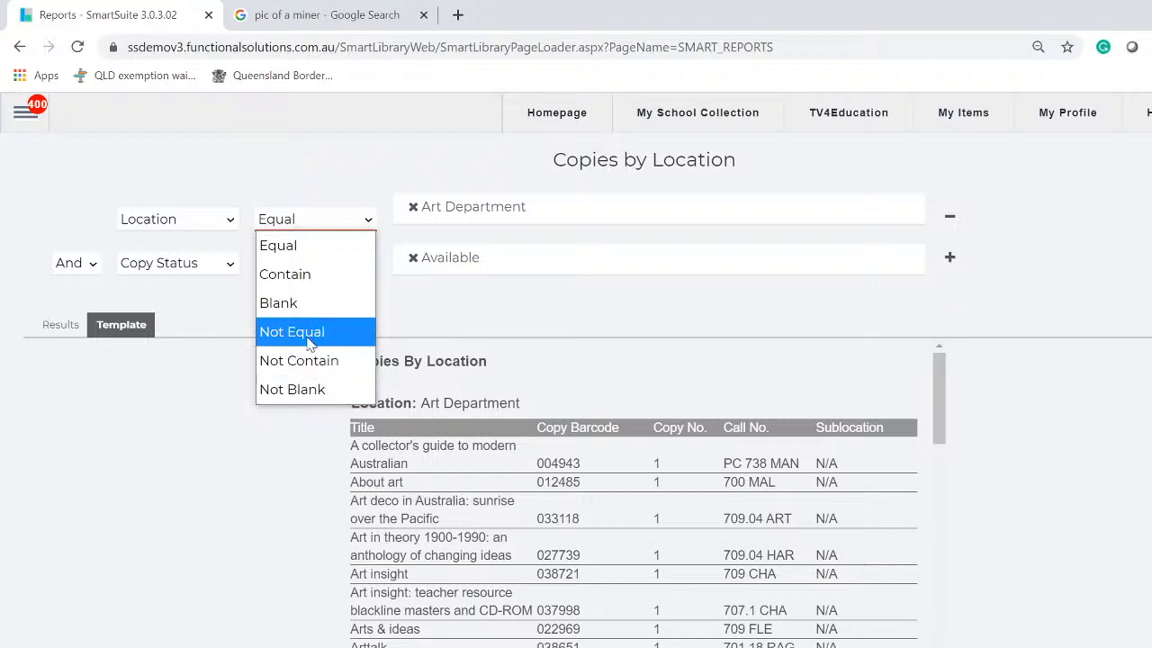
{"action": "left_click", "coordinate": [633, 313]}
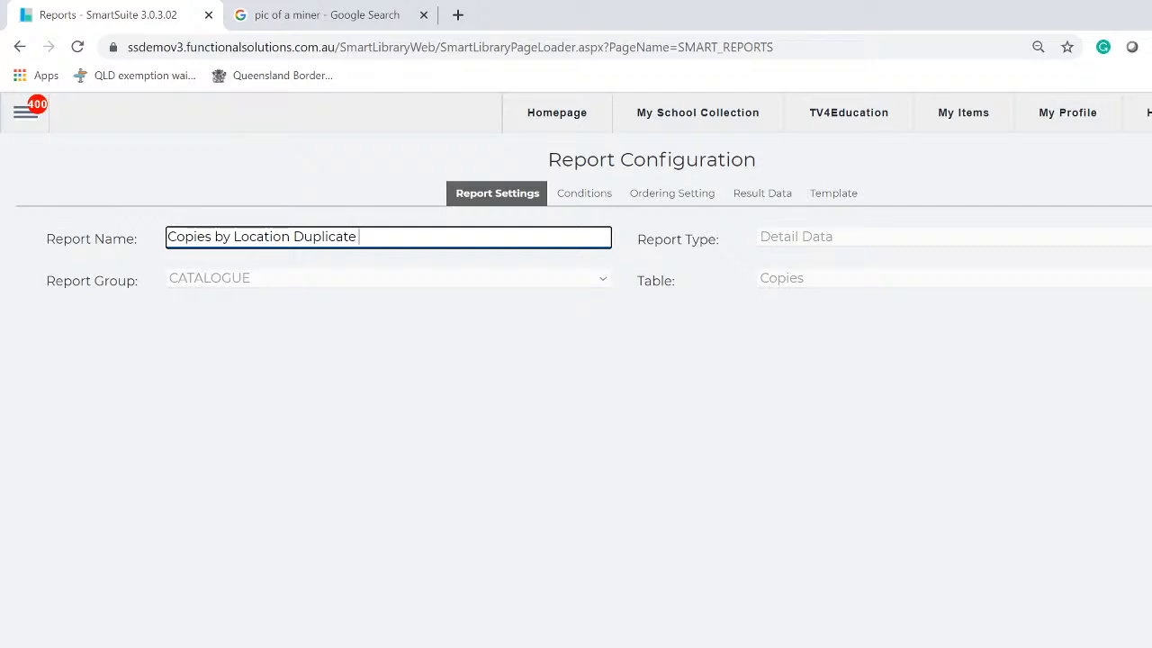
Save the copy as 'Copies by Location Duplicate REPORT 2' and list the saved Catalogue reports
{"action": "type", "text": "REPORT 2"}
{"action": "key", "text": "Return"}
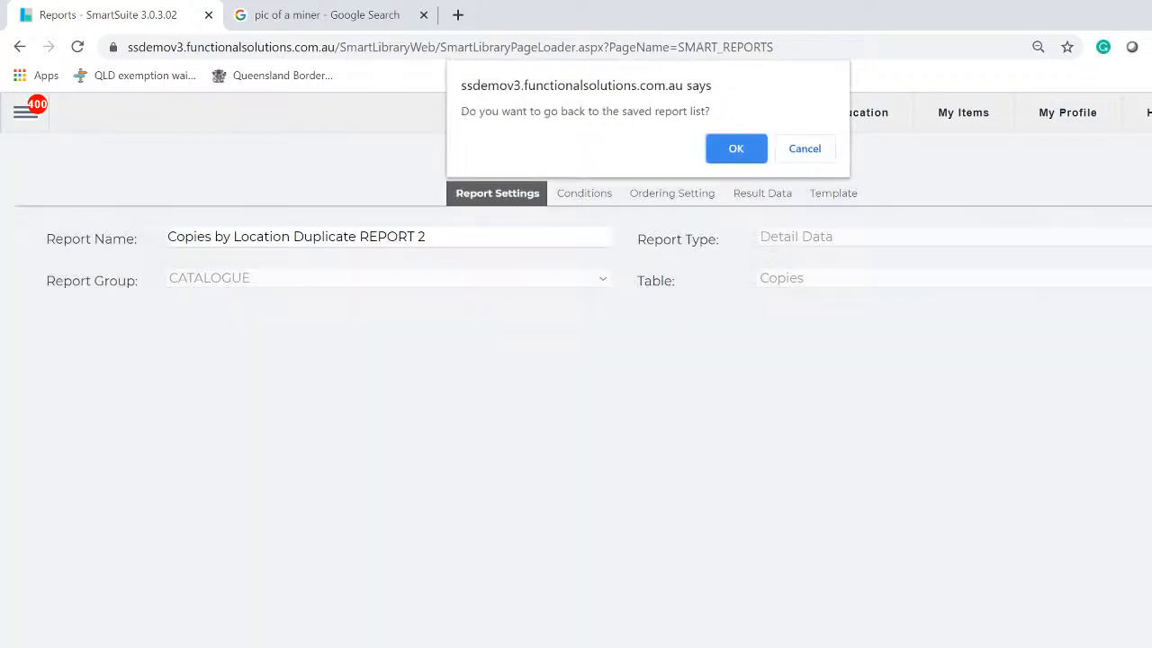
{"action": "left_click", "coordinate": [739, 149]}
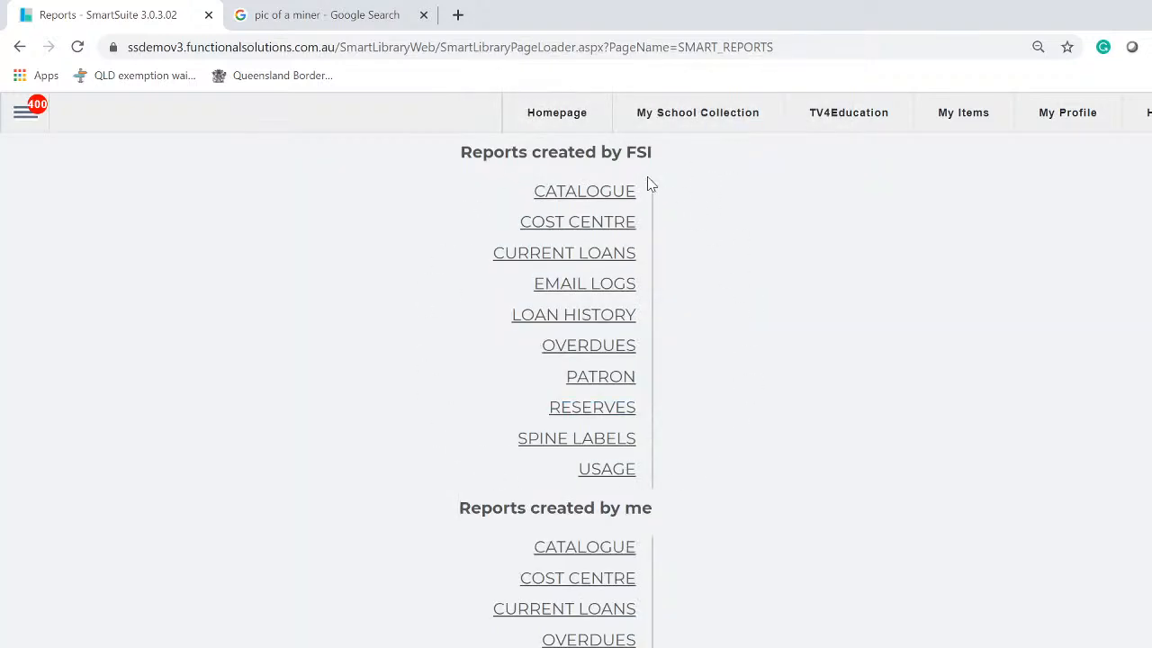
{"action": "left_click", "coordinate": [606, 554]}
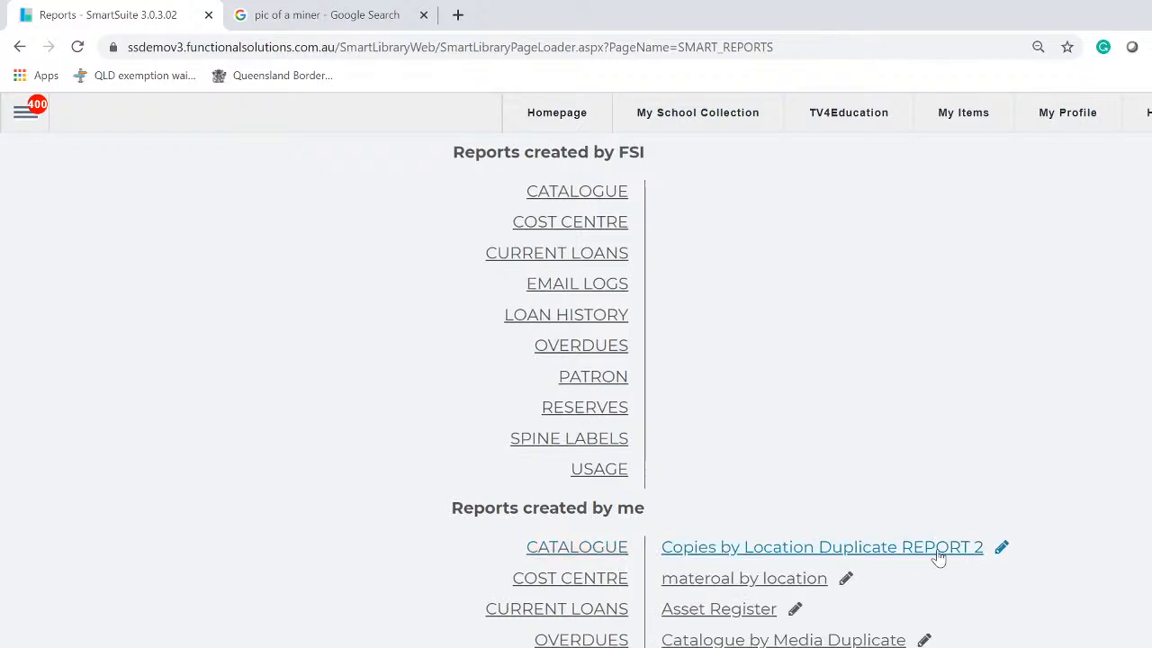
{"action": "scroll", "coordinate": [938, 557], "scroll_direction": "down", "scroll_amount": 1}
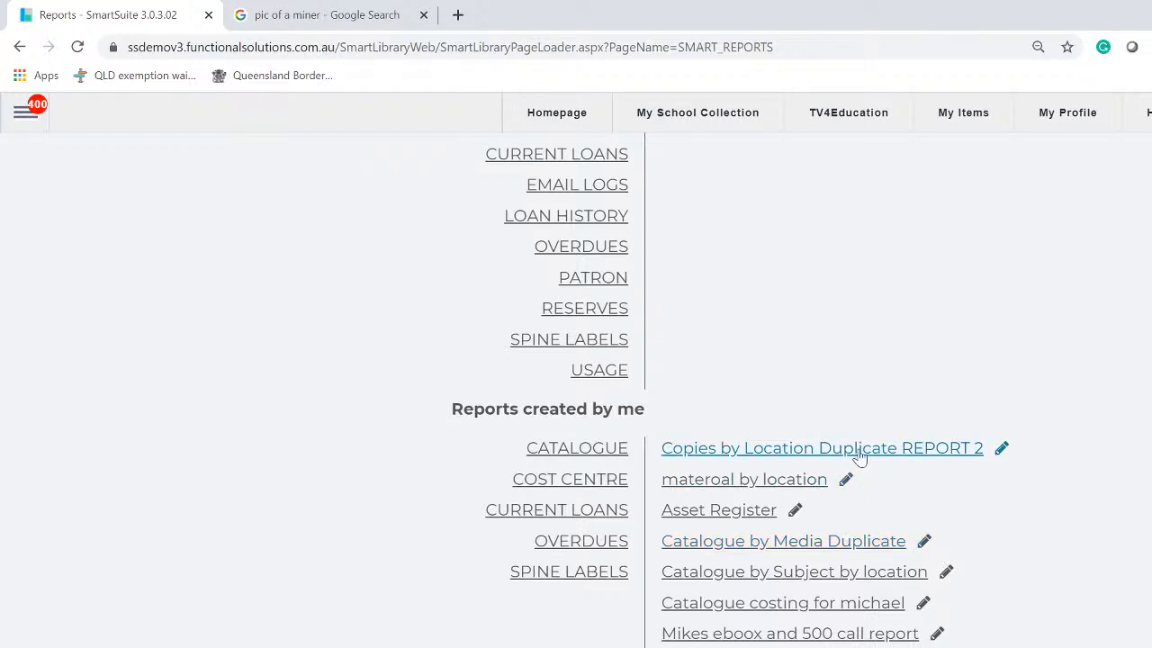
Duplicate REPORT 2 and save the new copy as 'Copies by Location Duplicate REPORT 1'
{"action": "left_click", "coordinate": [907, 456]}
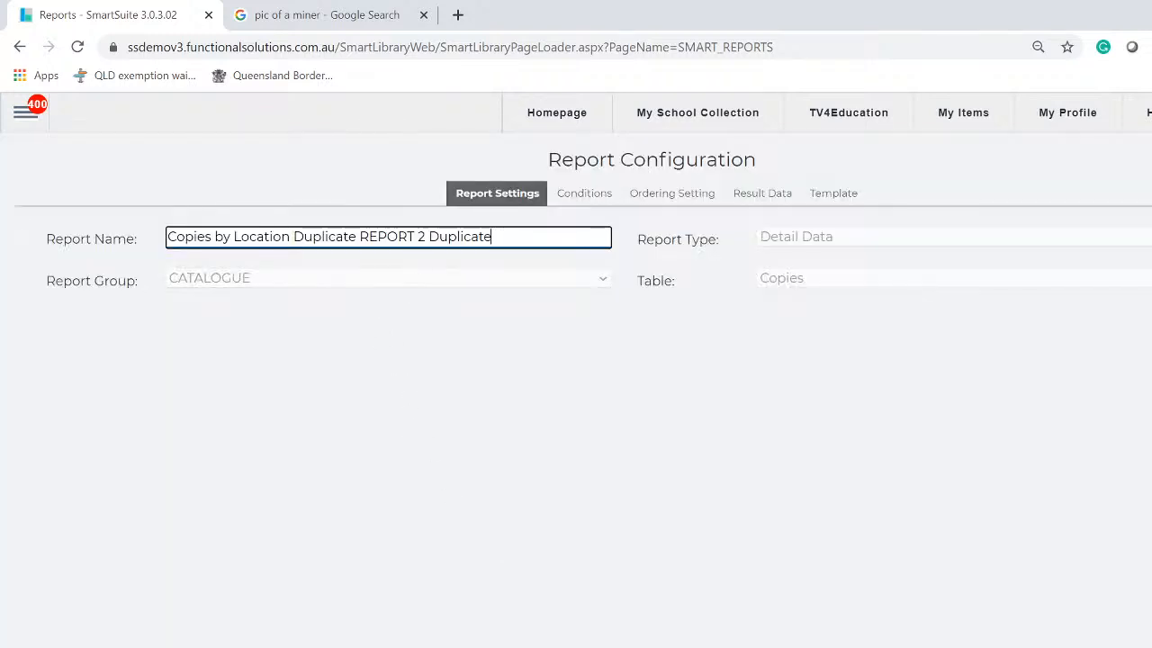
{"action": "double_click", "coordinate": [460, 236]}
{"action": "key", "text": "BackSpace"}
{"action": "key", "text": "BackSpace"}
{"action": "type", "text": "1"}
{"action": "key", "text": "Return"}
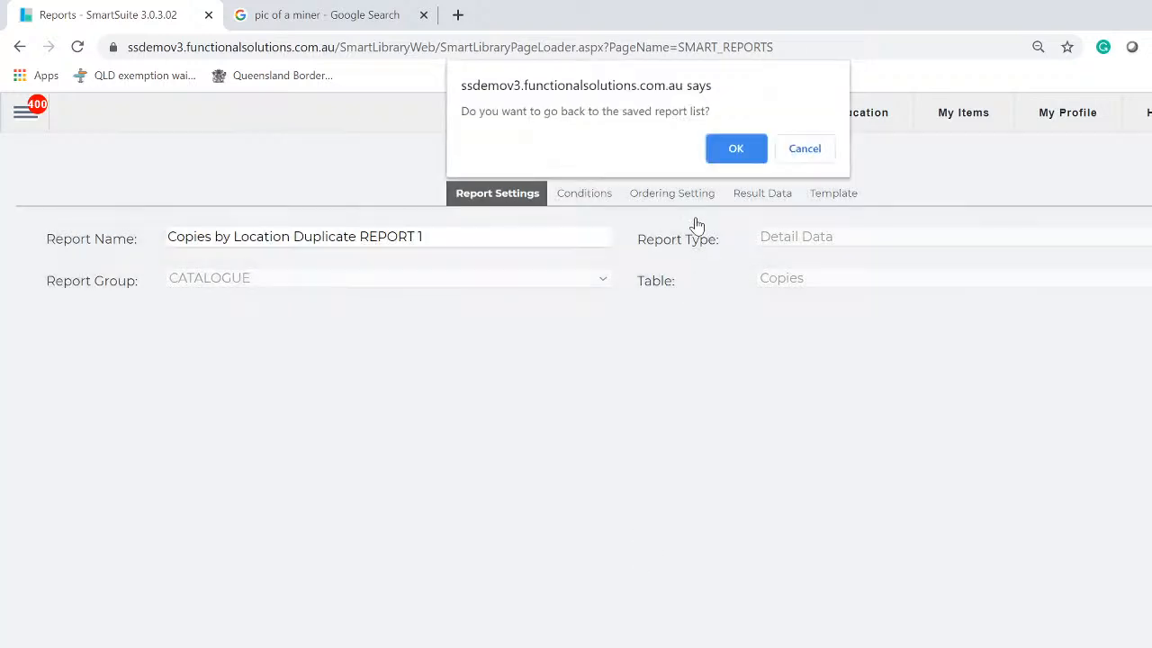
{"action": "left_click", "coordinate": [742, 146]}
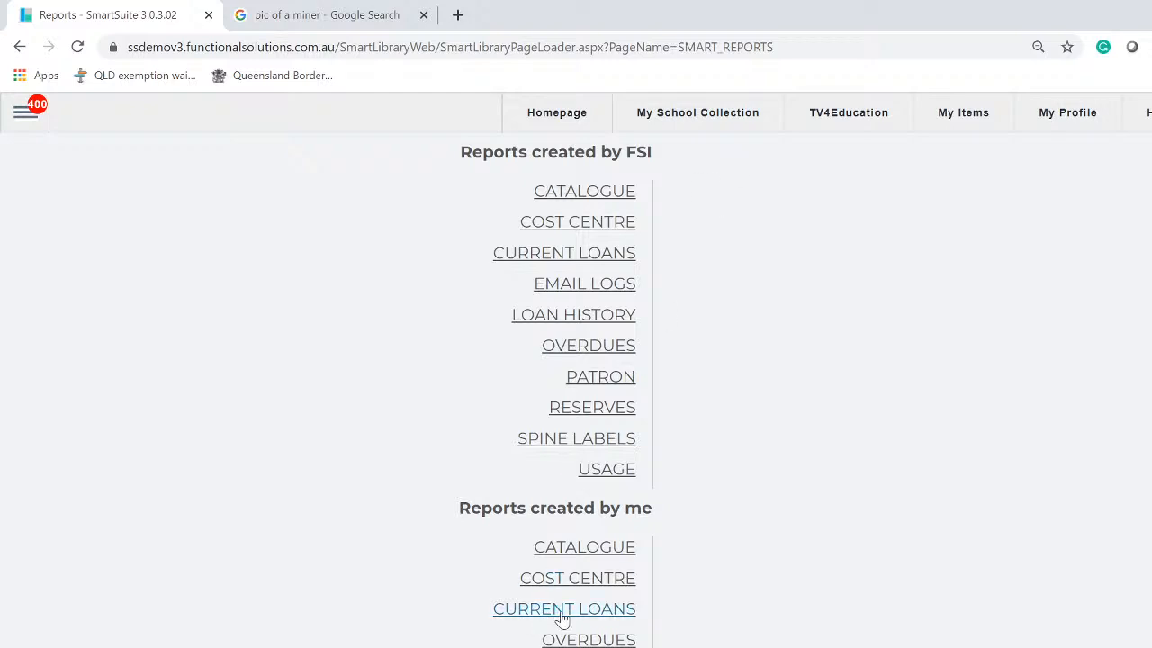
Open 'Copies by Location Duplicate REPORT 1' from the saved Catalogue reports and scroll its results
{"action": "left_click", "coordinate": [613, 559]}
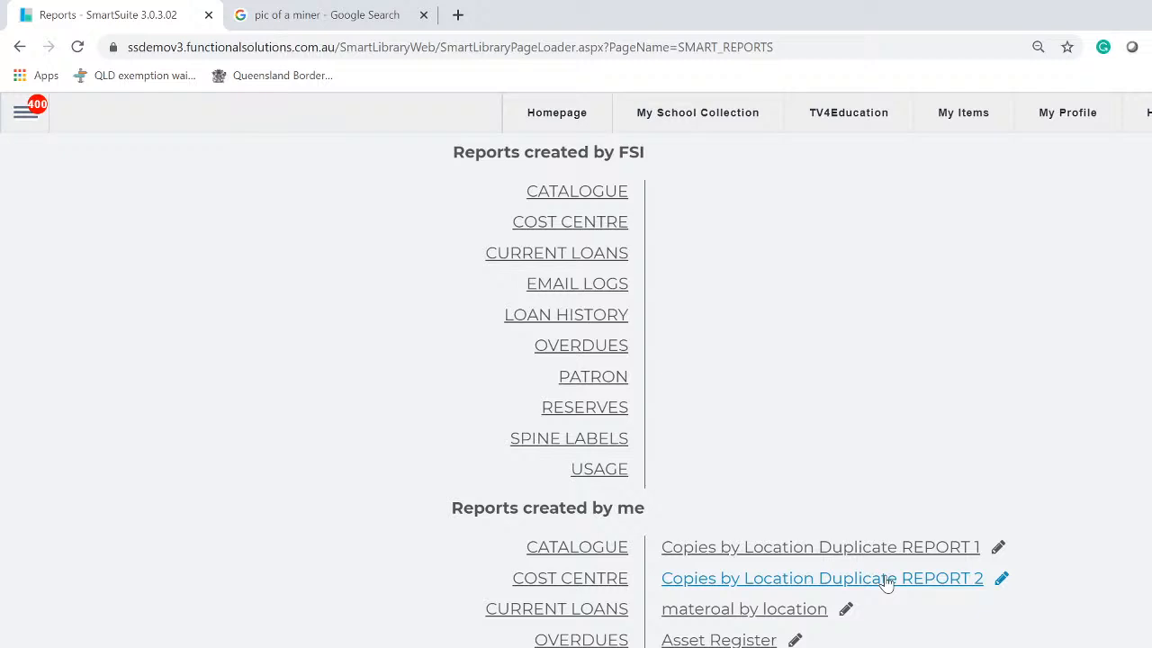
{"action": "left_click", "coordinate": [812, 549]}
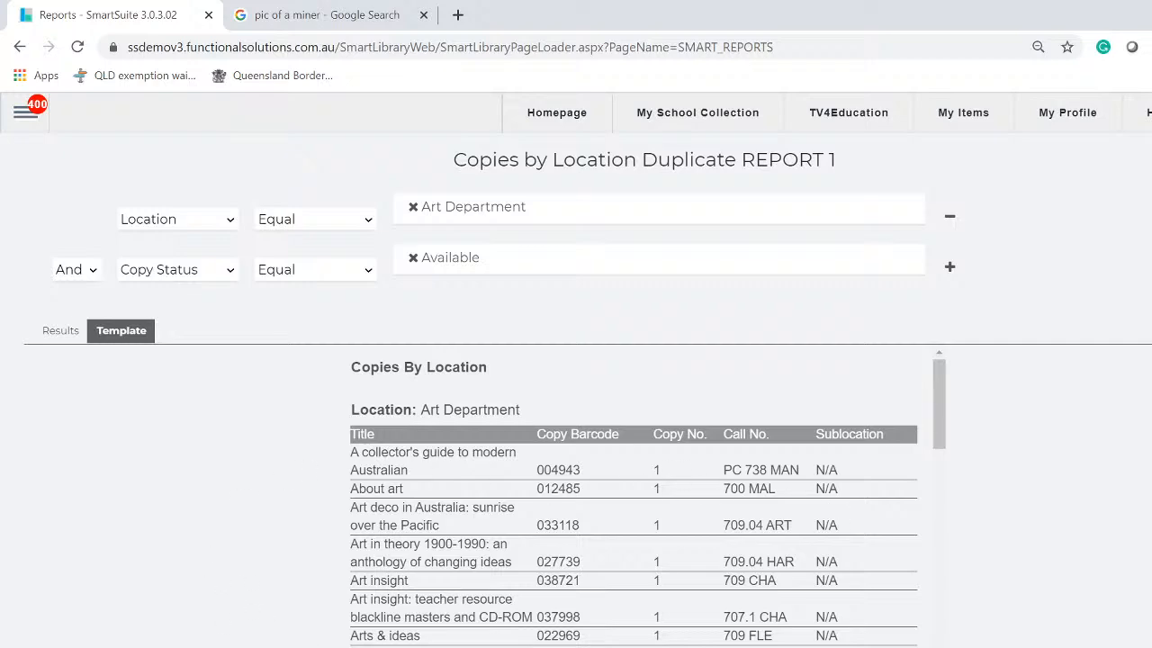
{"action": "scroll", "coordinate": [645, 495], "scroll_direction": "down", "scroll_amount": 8}
{"action": "scroll", "coordinate": [644, 495], "scroll_direction": "up", "scroll_amount": 8}
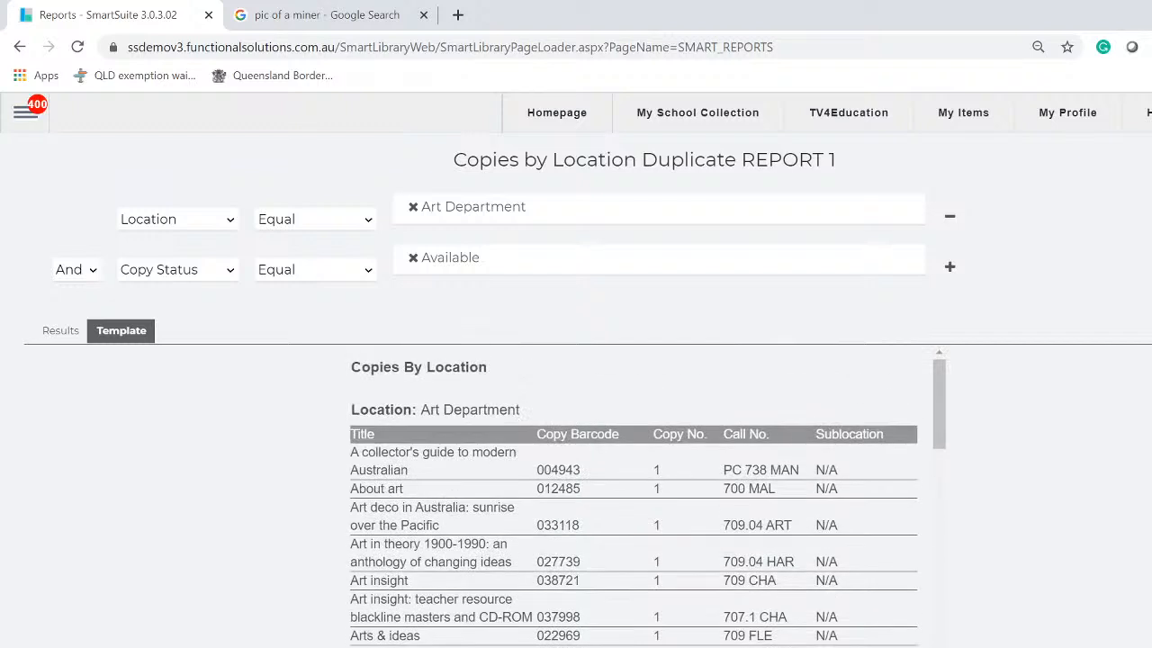
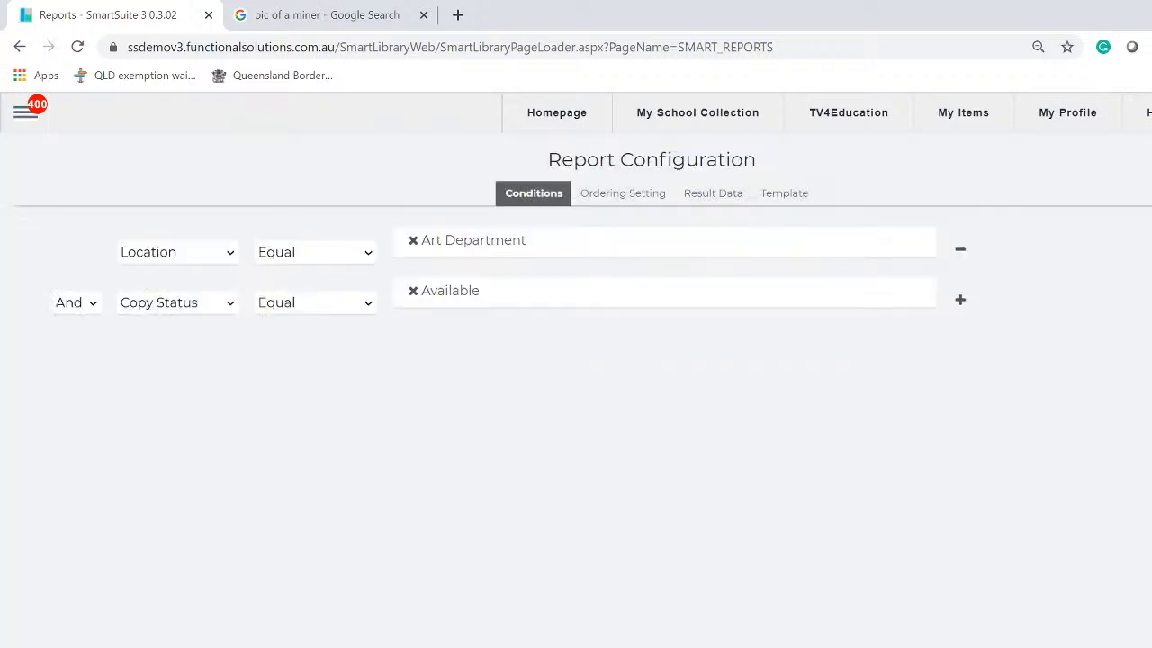
Show the Template tab's results table: Title, Copy Barcode, Copy No, Call No. and Sublocation
{"action": "left_click", "coordinate": [772, 200]}
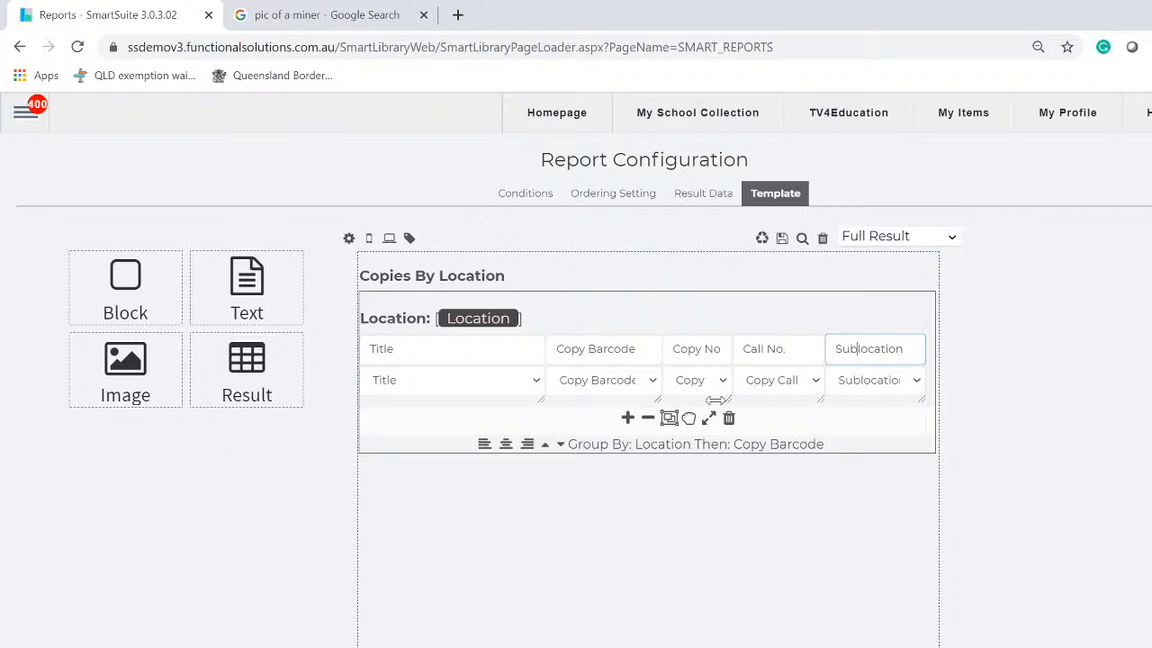
Narrow the Copy Barcode, Title and Copy No columns, then place the cursor in the Copy No heading
{"action": "left_click_drag", "start_coordinate": [653, 399], "coordinate": [634, 399]}
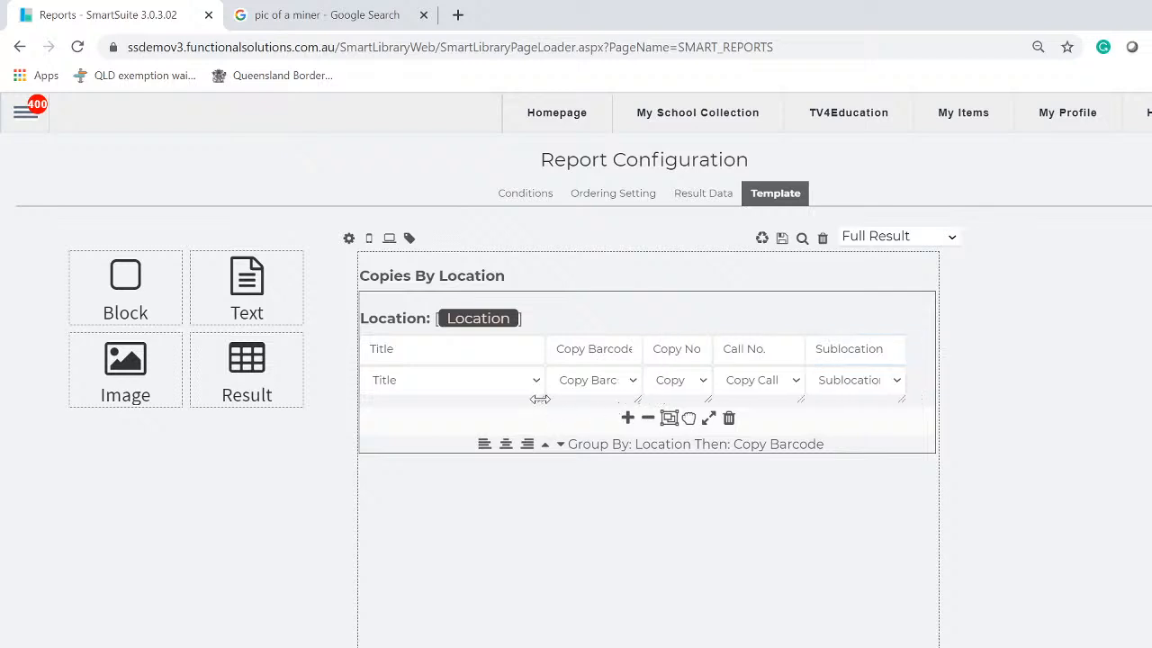
{"action": "left_click_drag", "start_coordinate": [540, 399], "coordinate": [505, 400]}
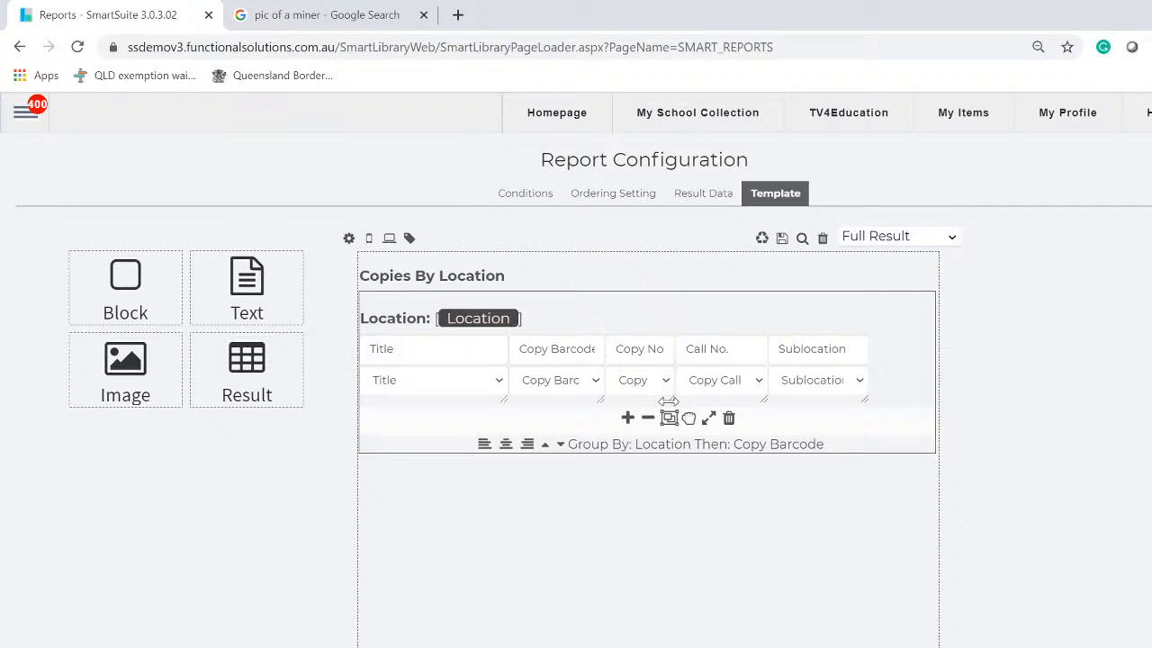
{"action": "left_click_drag", "start_coordinate": [667, 400], "coordinate": [645, 401]}
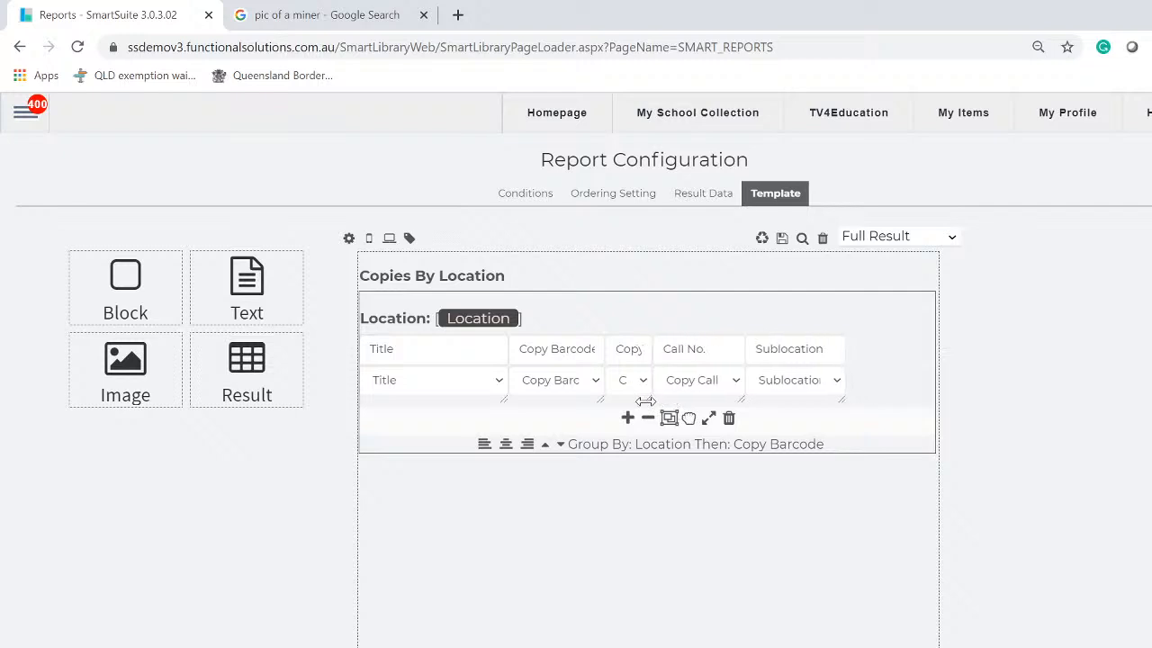
{"action": "left_click", "coordinate": [623, 349]}
{"action": "key", "text": "Left"}
{"action": "key", "text": "Left"}
{"action": "key", "text": "Left"}
{"action": "key", "text": "Left"}
{"action": "key", "text": "Left"}
{"action": "key", "text": "Left"}
{"action": "key", "text": "Left"}
{"action": "key", "text": "Left"}
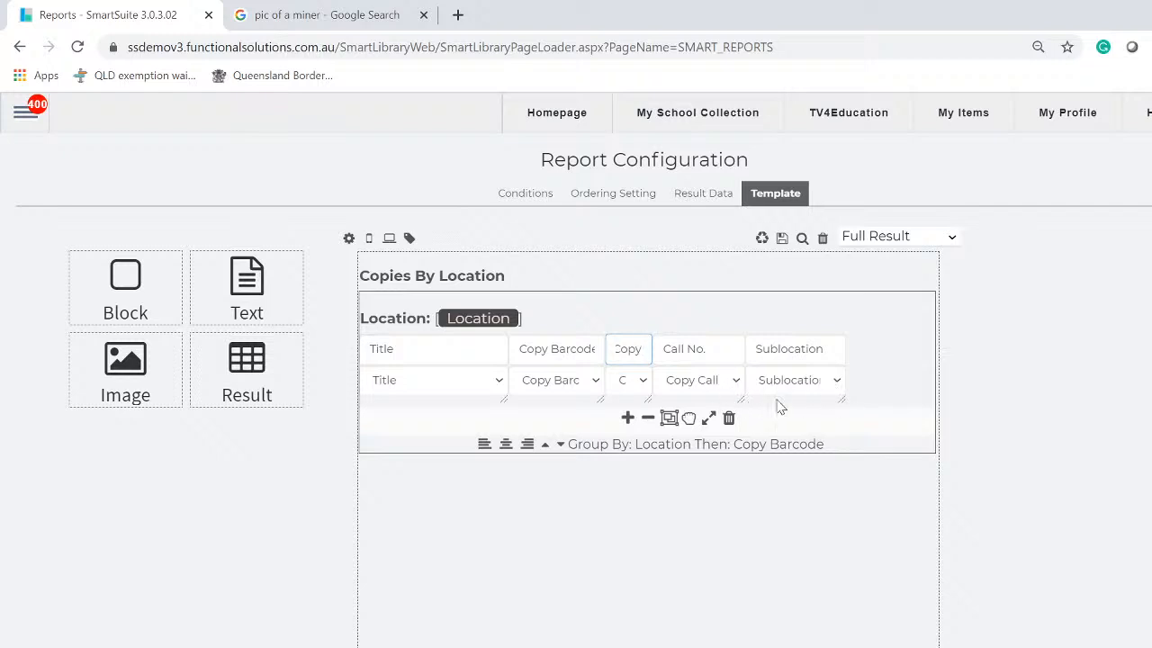
Append a sixth column after Sublocation, headed Copy Call Number and bound to Copy Call
{"action": "left_click", "coordinate": [629, 419]}
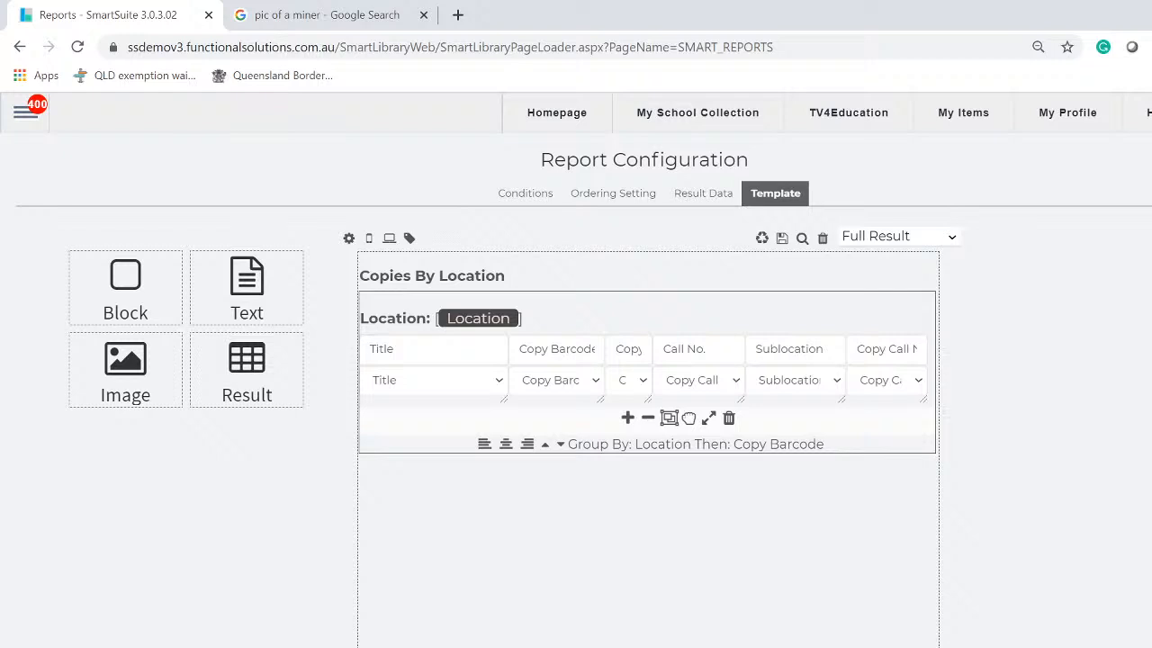
{"action": "left_click", "coordinate": [918, 382]}
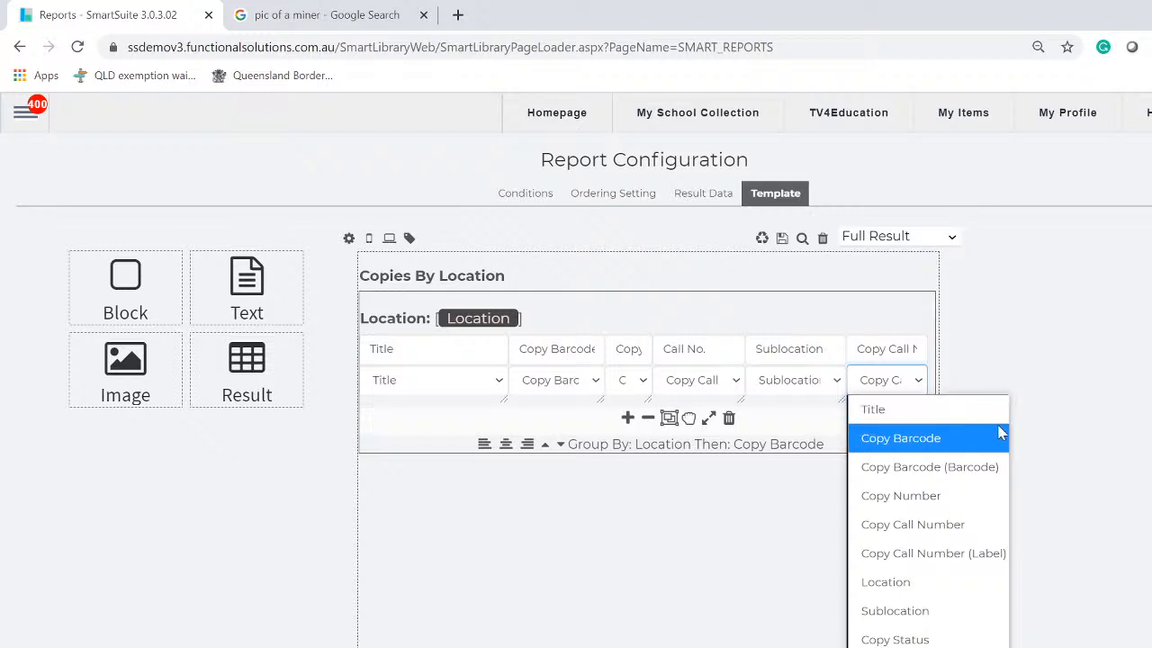
{"action": "left_click", "coordinate": [954, 438]}
{"action": "mouse_move", "coordinate": [913, 411]}
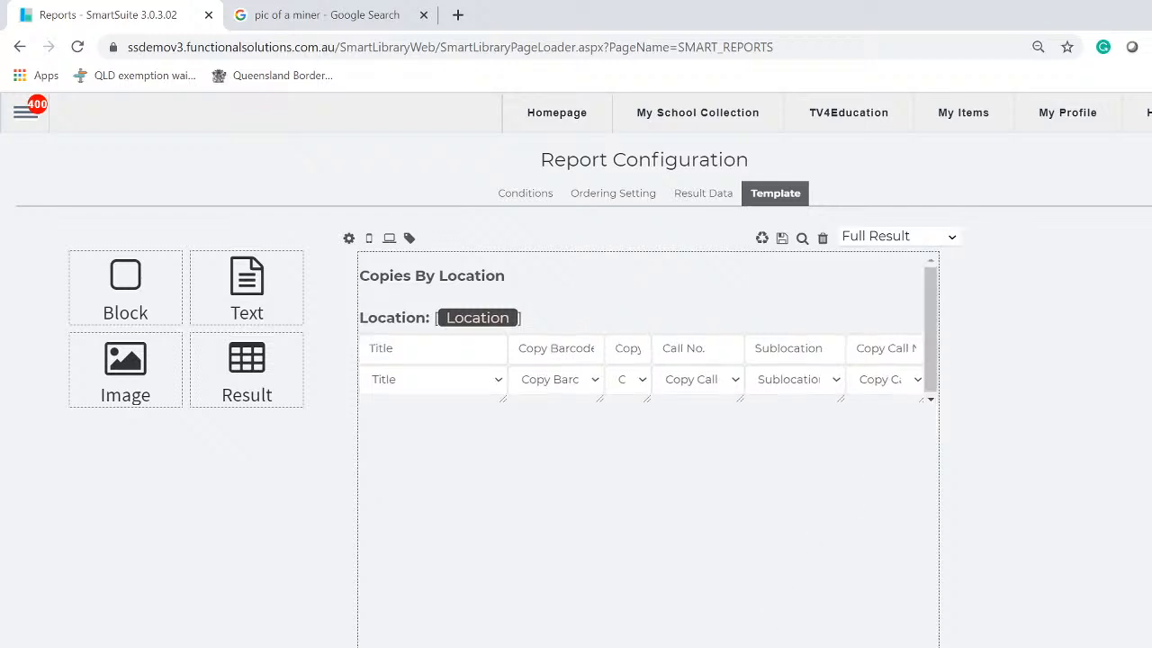
Reopen 'Copies by Location Duplicate REPORT 1' from the CATALOGUE reports created by me for editing
{"action": "left_click", "coordinate": [742, 153]}
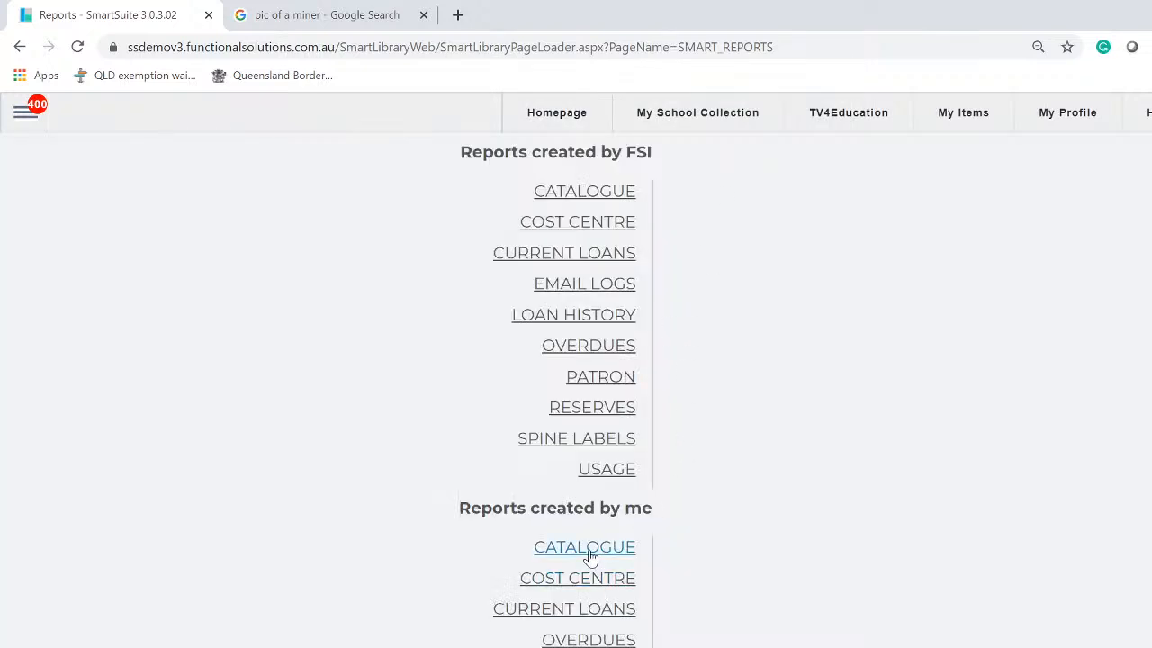
{"action": "left_click", "coordinate": [590, 551]}
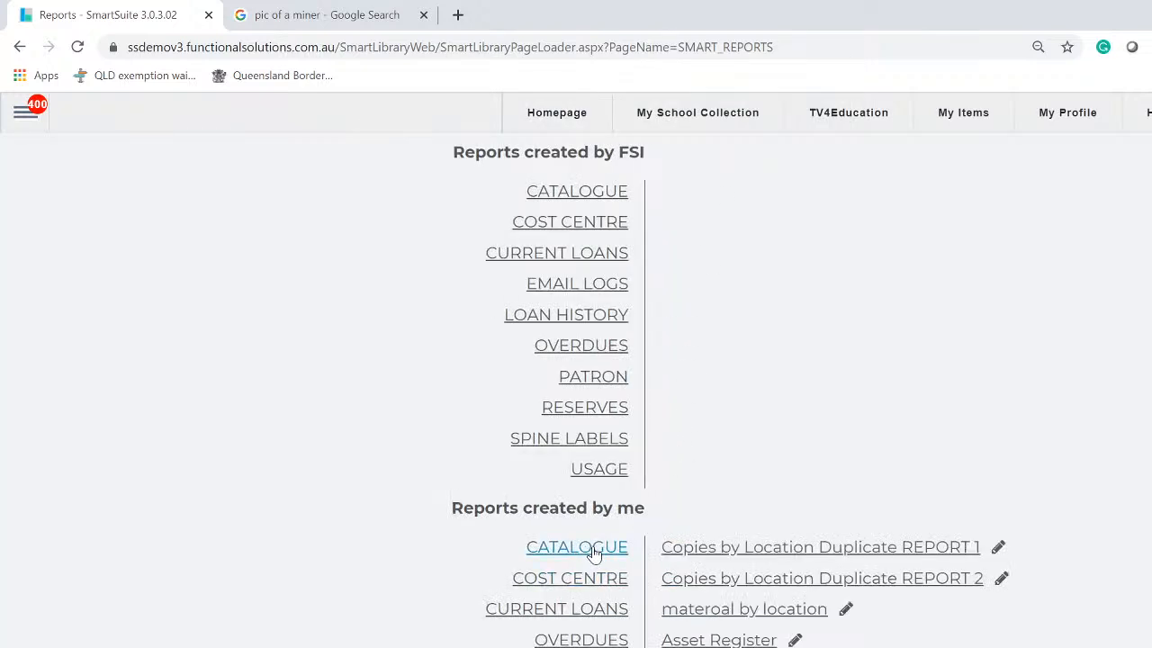
{"action": "left_click", "coordinate": [882, 554]}
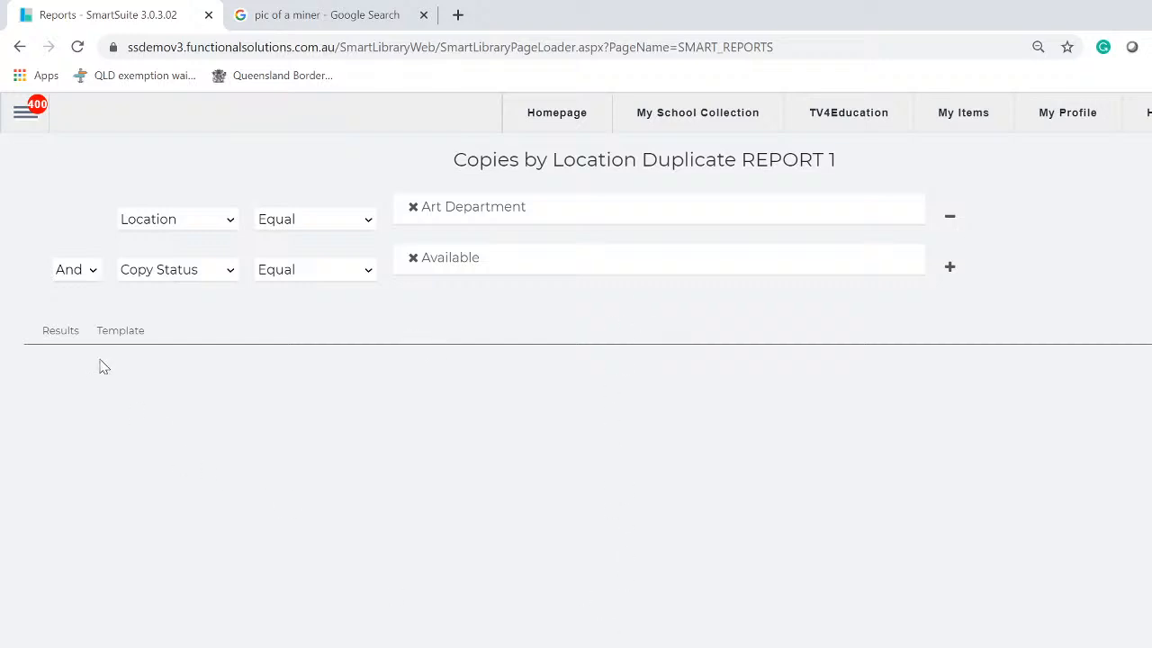
{"action": "left_click", "coordinate": [120, 339]}
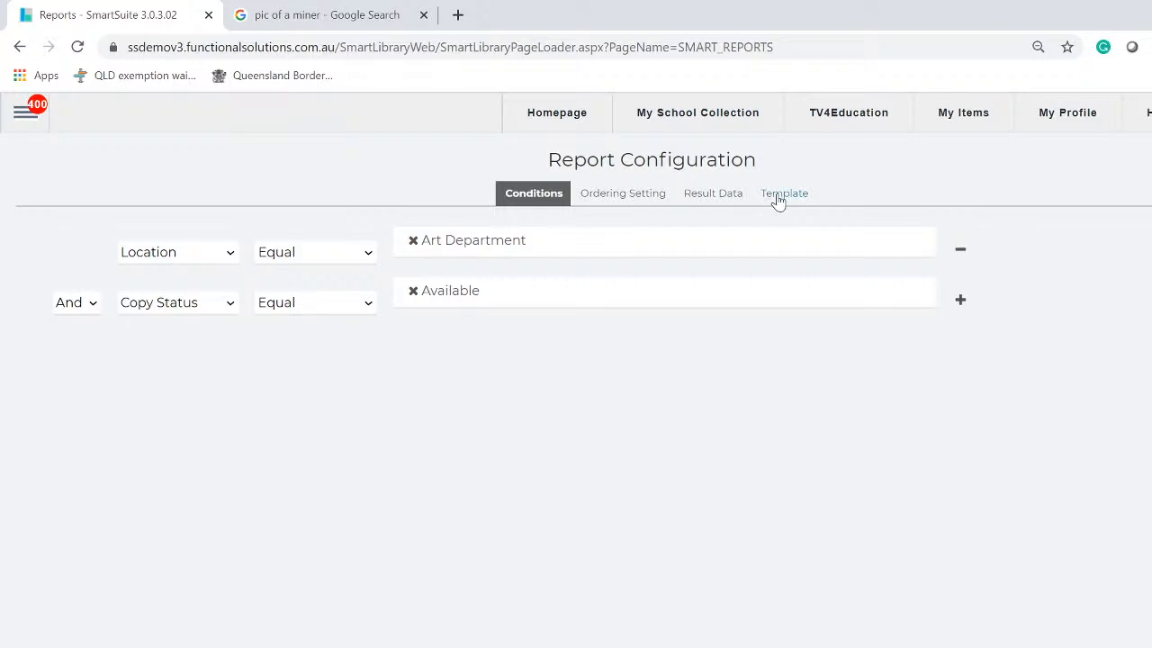
Check the Sublocation column's field list unchanged, then view the Result Data fields, Title through Copy Status
{"action": "left_click", "coordinate": [781, 195]}
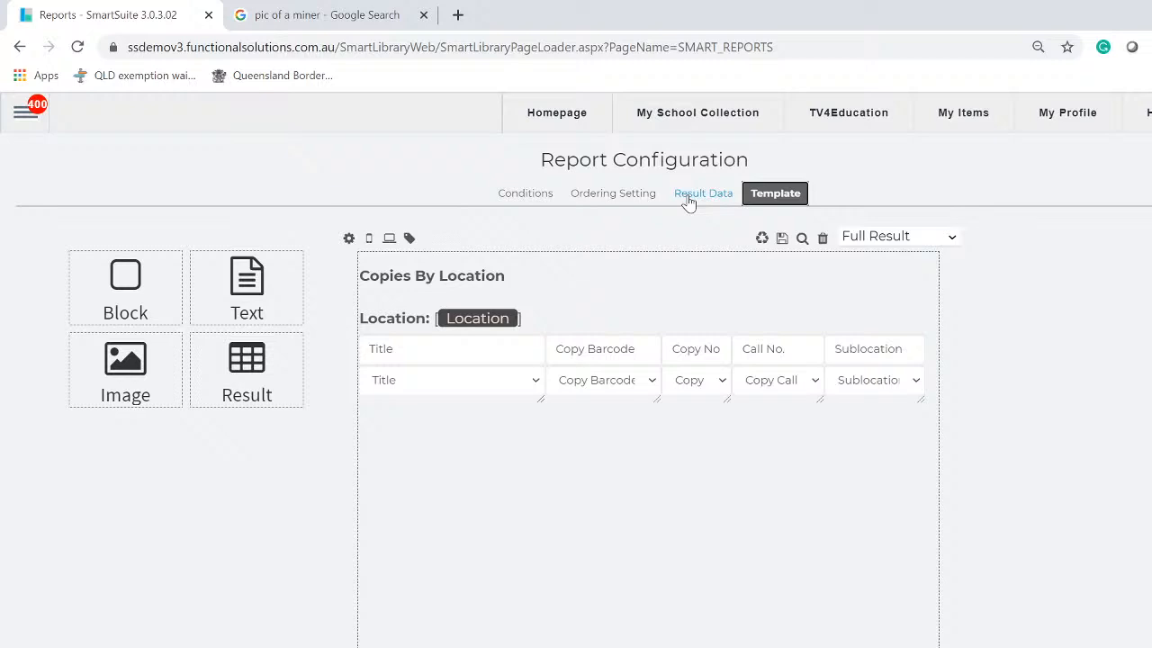
{"action": "left_click", "coordinate": [918, 384]}
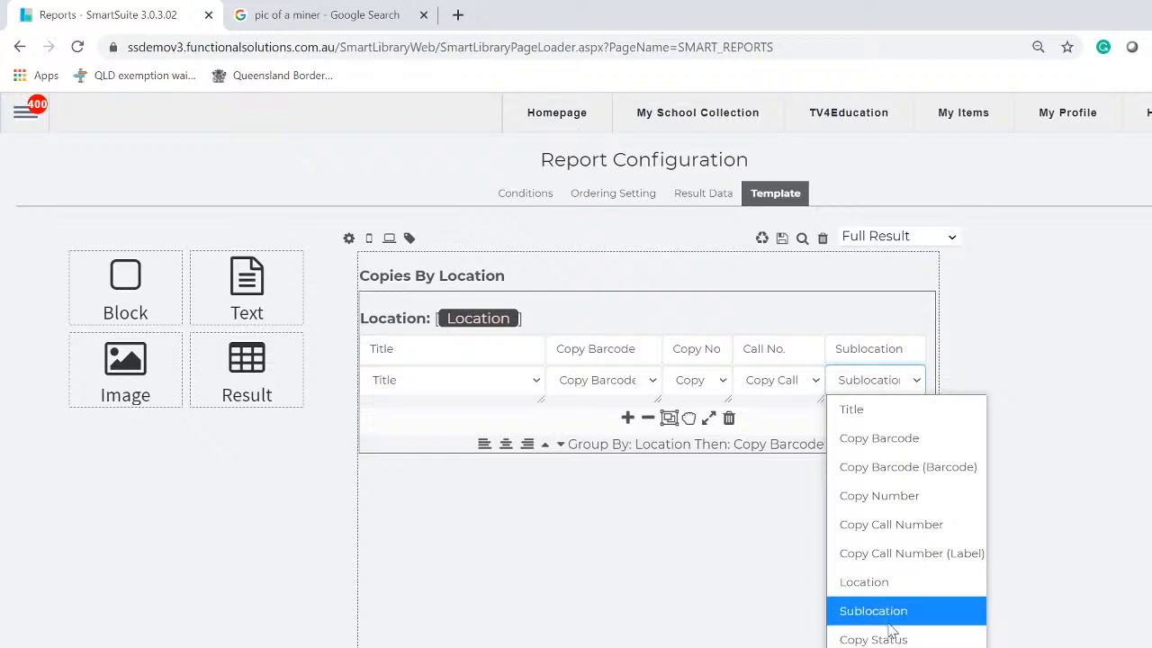
{"action": "left_click", "coordinate": [1104, 349]}
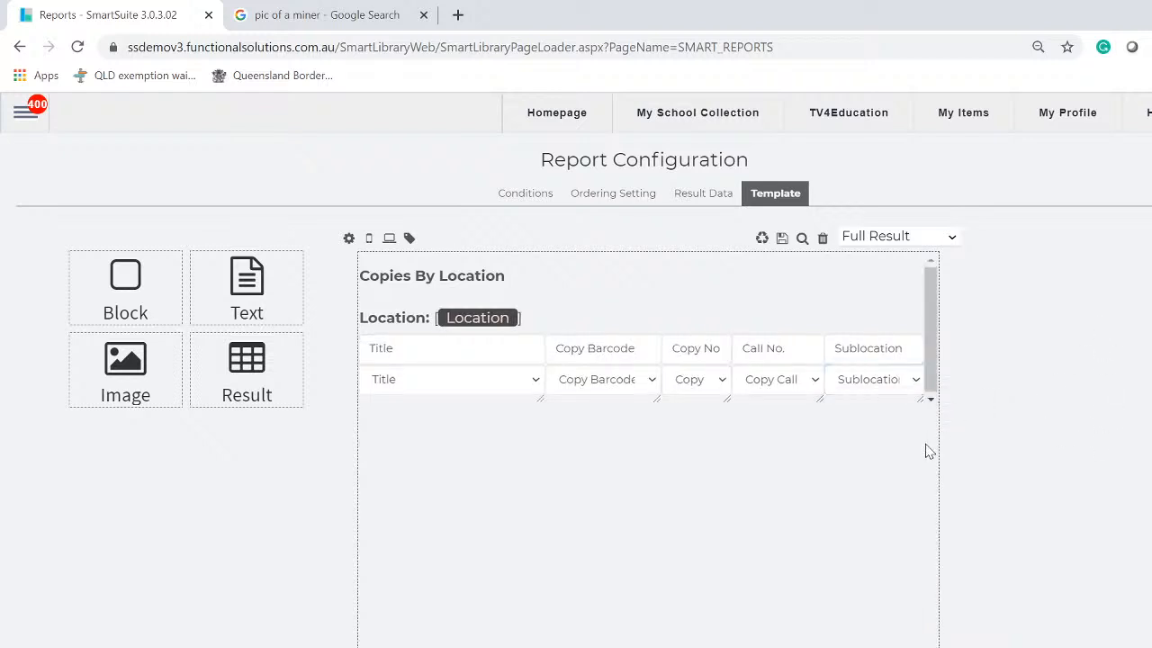
{"action": "left_click", "coordinate": [914, 381]}
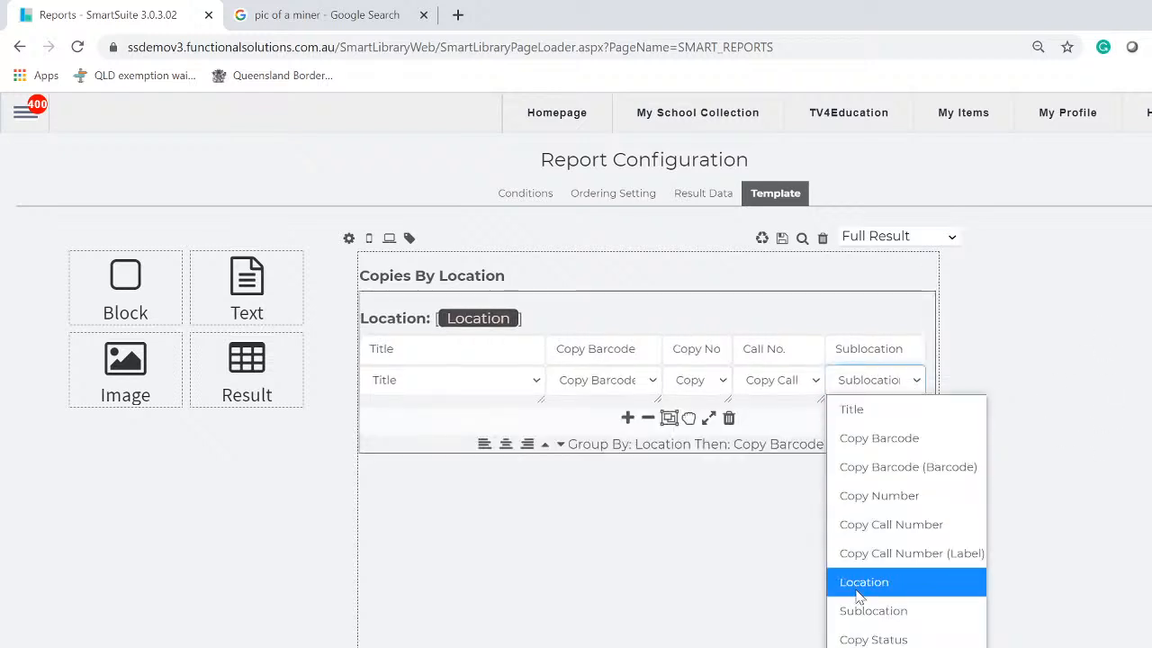
{"action": "left_click", "coordinate": [1124, 324]}
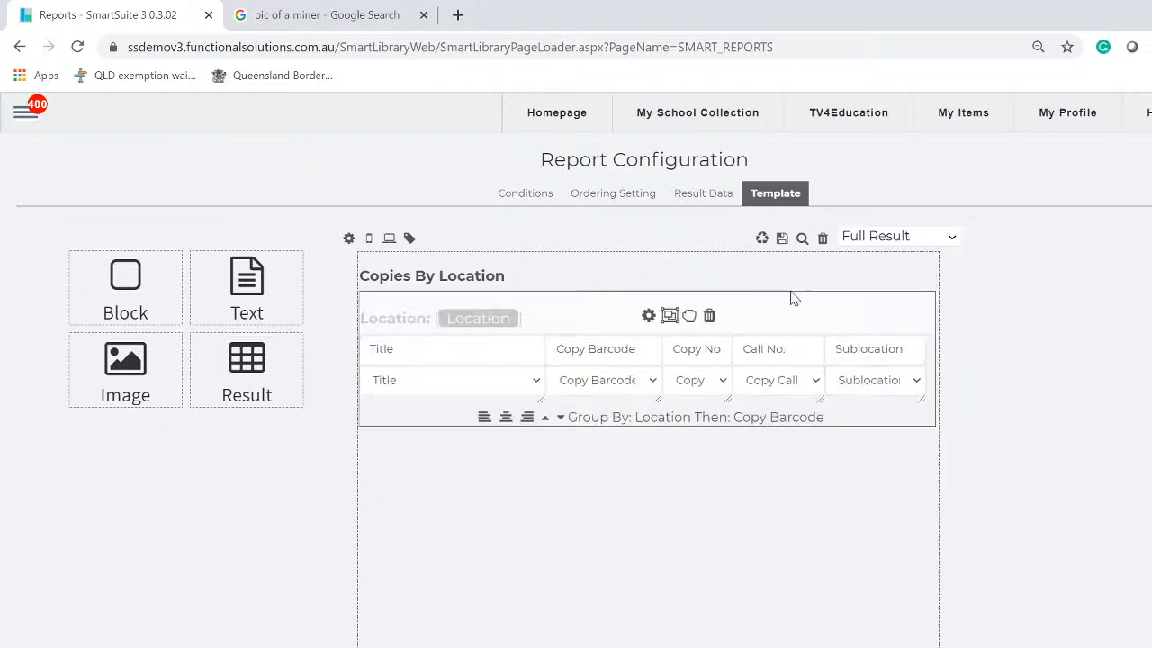
{"action": "left_click", "coordinate": [687, 202]}
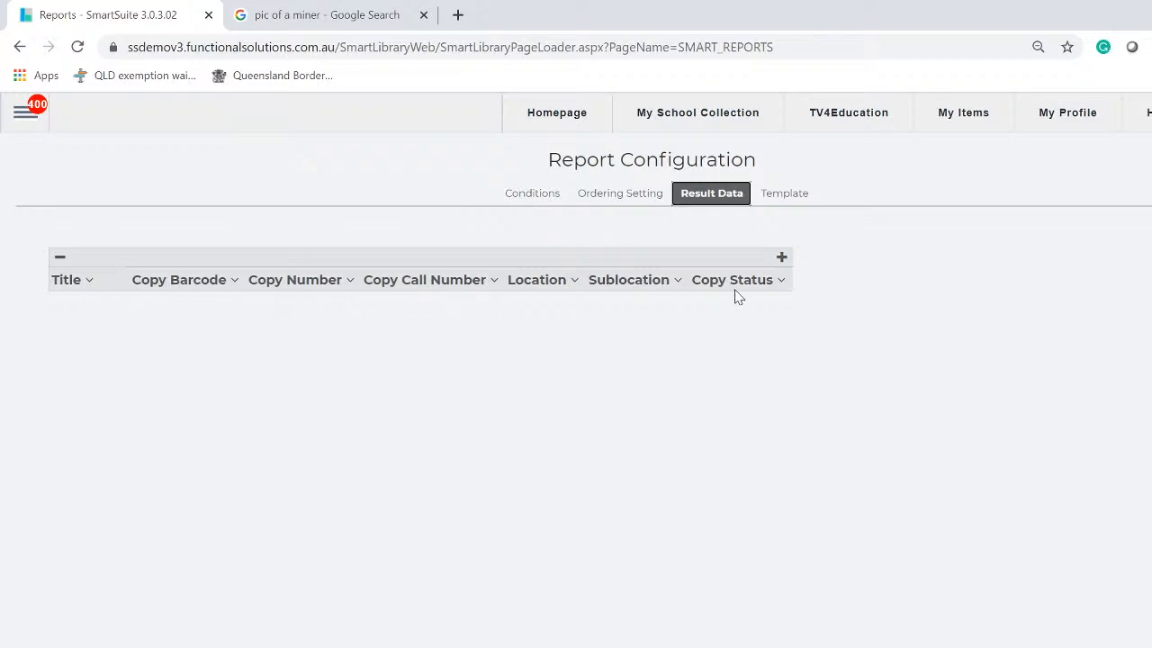
Append Cost and then Replacement columns after Copy Status in the Result Data
{"action": "left_click", "coordinate": [782, 257]}
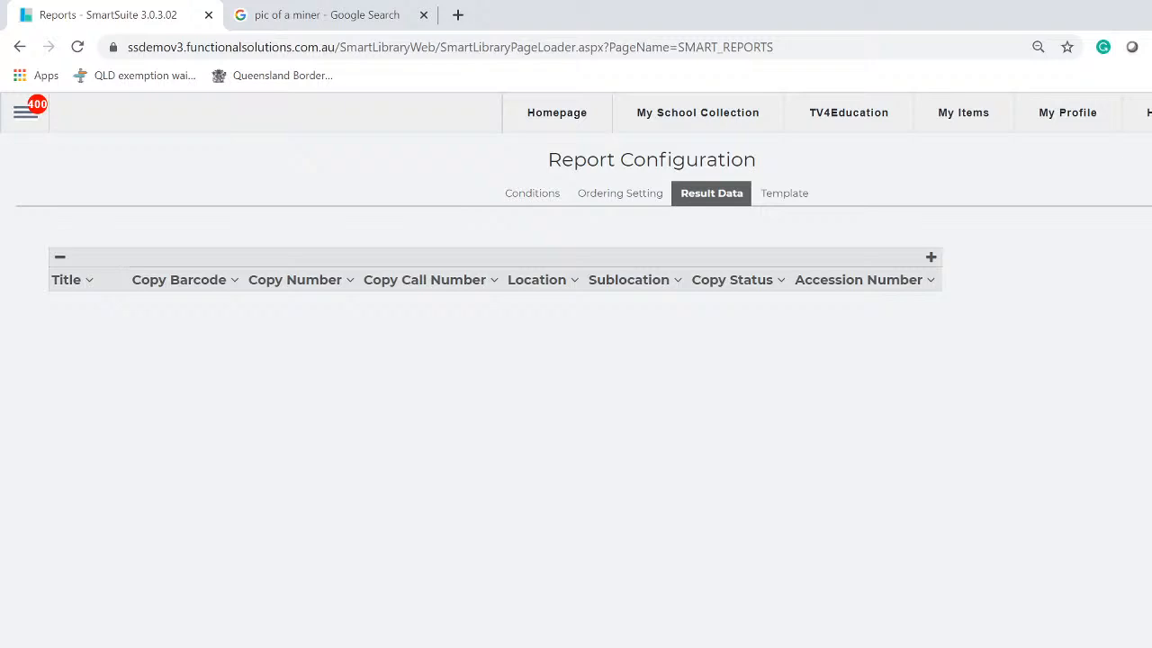
{"action": "left_click", "coordinate": [933, 283]}
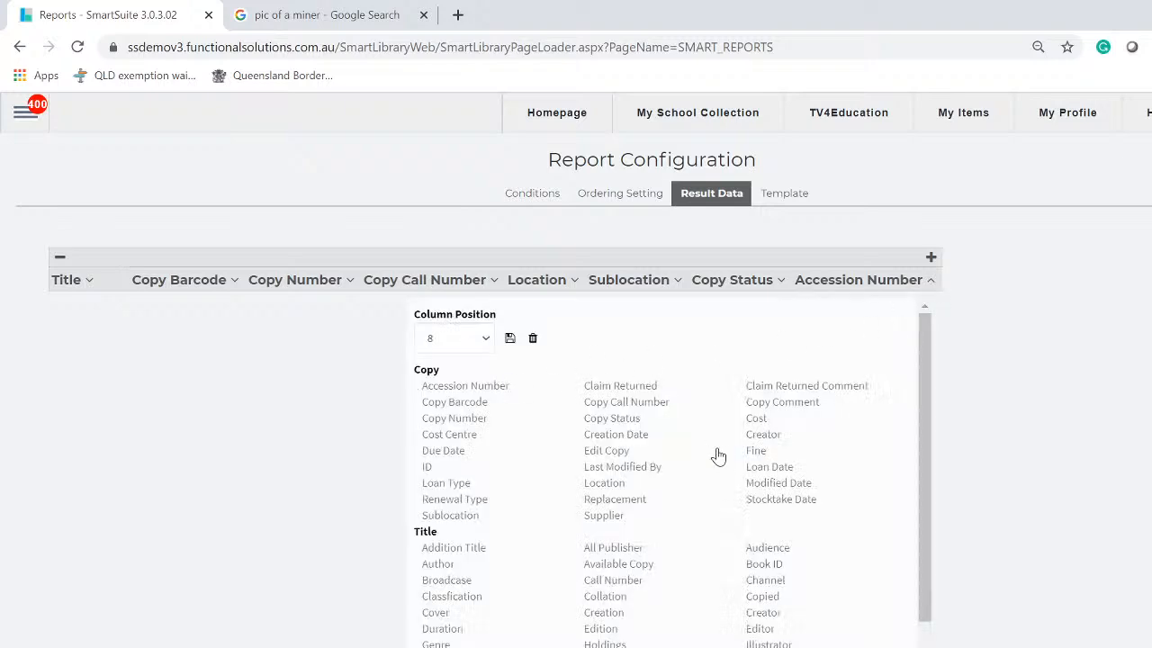
{"action": "scroll", "coordinate": [720, 459], "scroll_direction": "down", "scroll_amount": 1}
{"action": "scroll", "coordinate": [727, 463], "scroll_direction": "up", "scroll_amount": 1}
{"action": "left_click", "coordinate": [754, 420]}
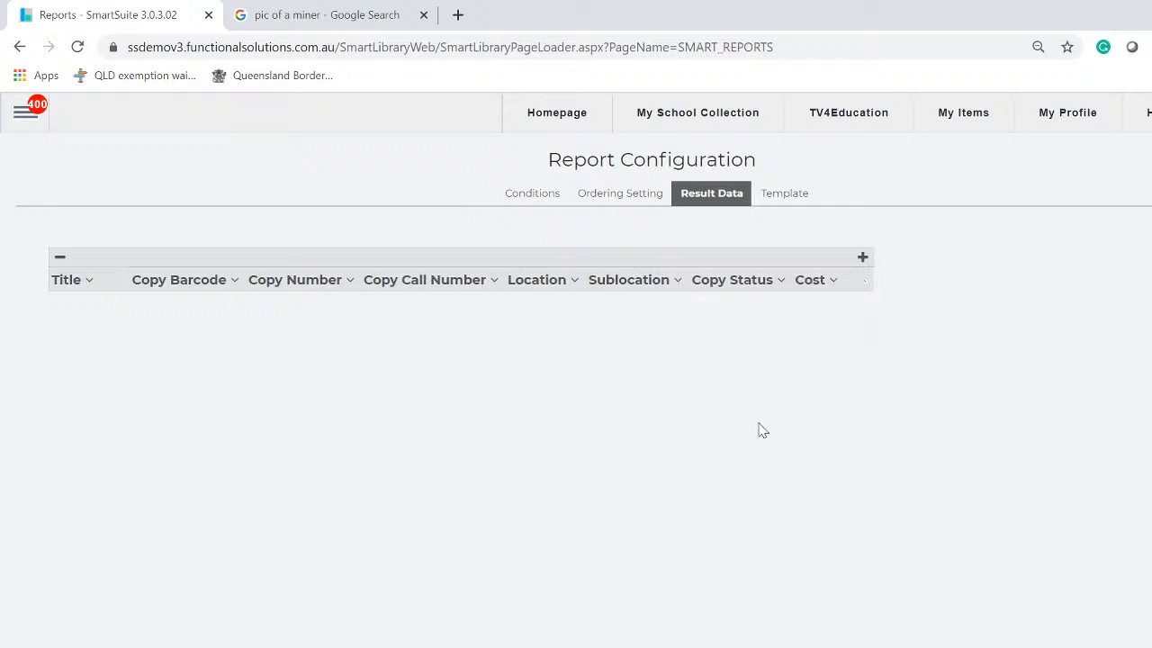
{"action": "left_click", "coordinate": [862, 258]}
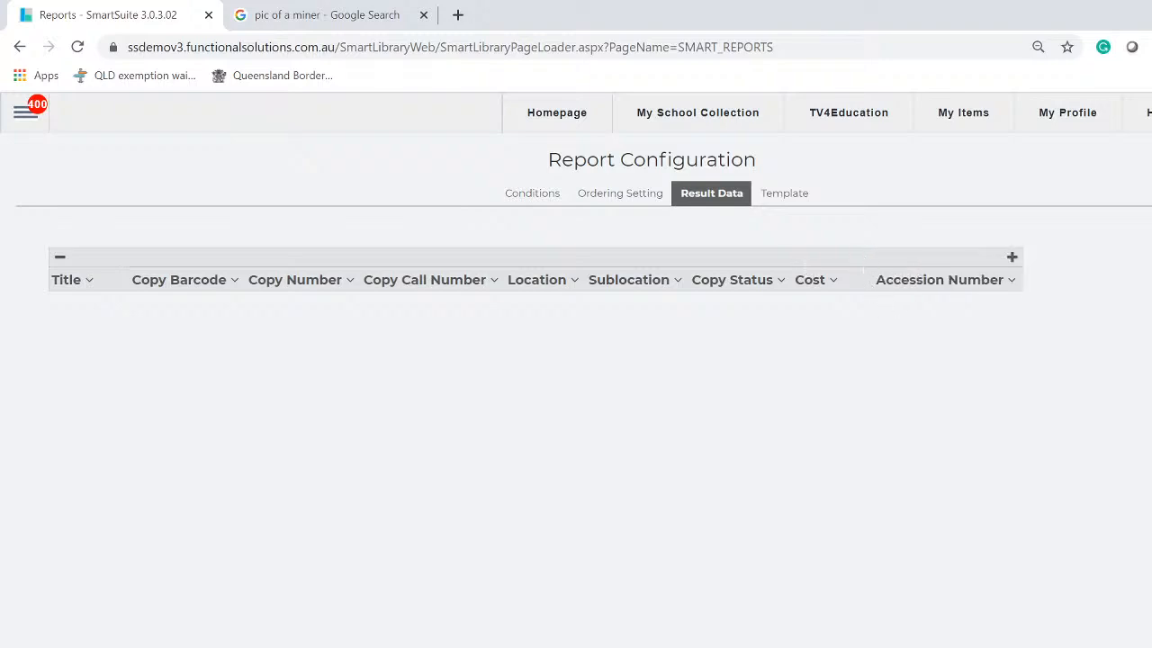
{"action": "left_click", "coordinate": [1012, 280]}
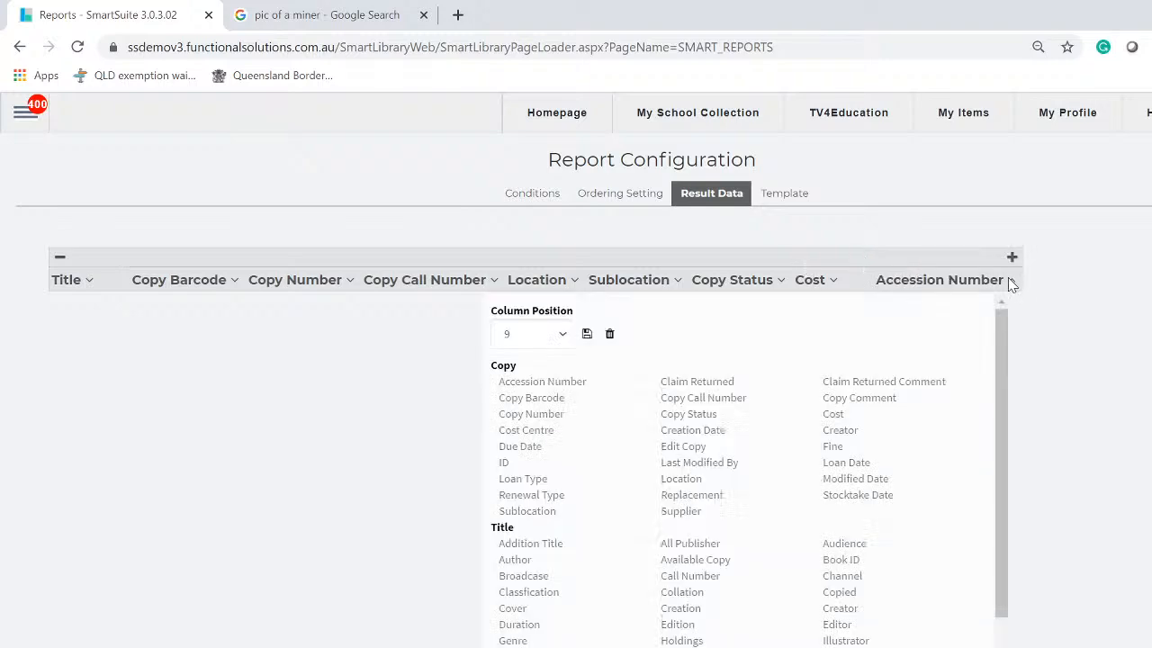
{"action": "left_click", "coordinate": [689, 496]}
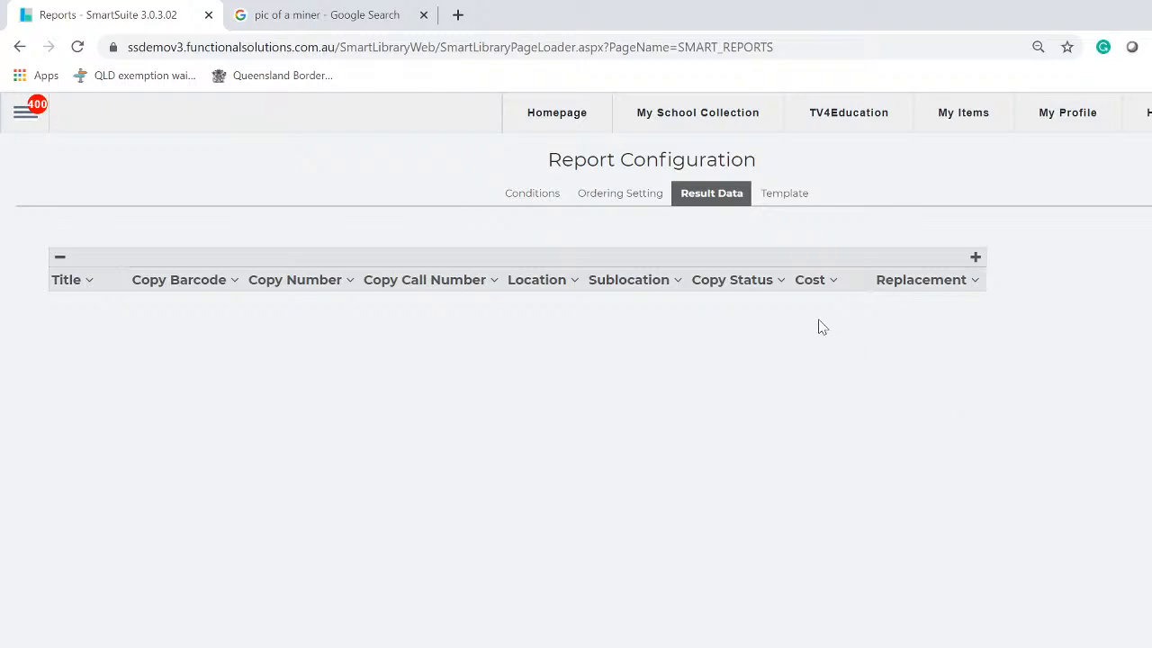
Narrow the Title, Copy Barcode and Copy No columns of the template table
{"action": "left_click", "coordinate": [784, 202]}
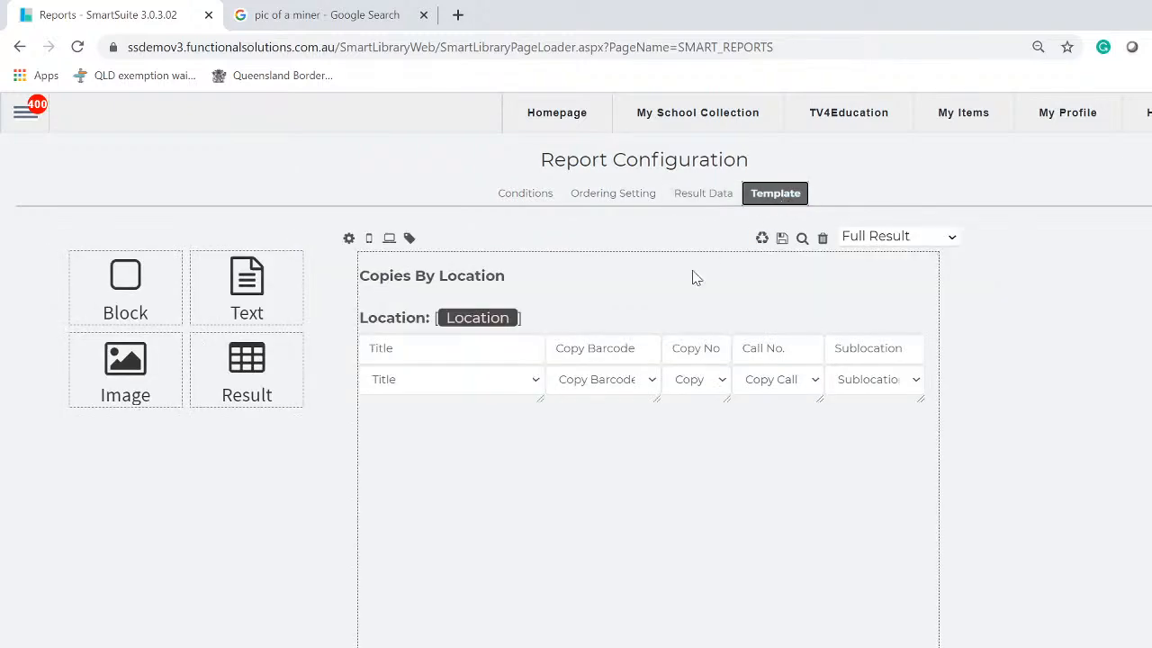
{"action": "mouse_move", "coordinate": [566, 399]}
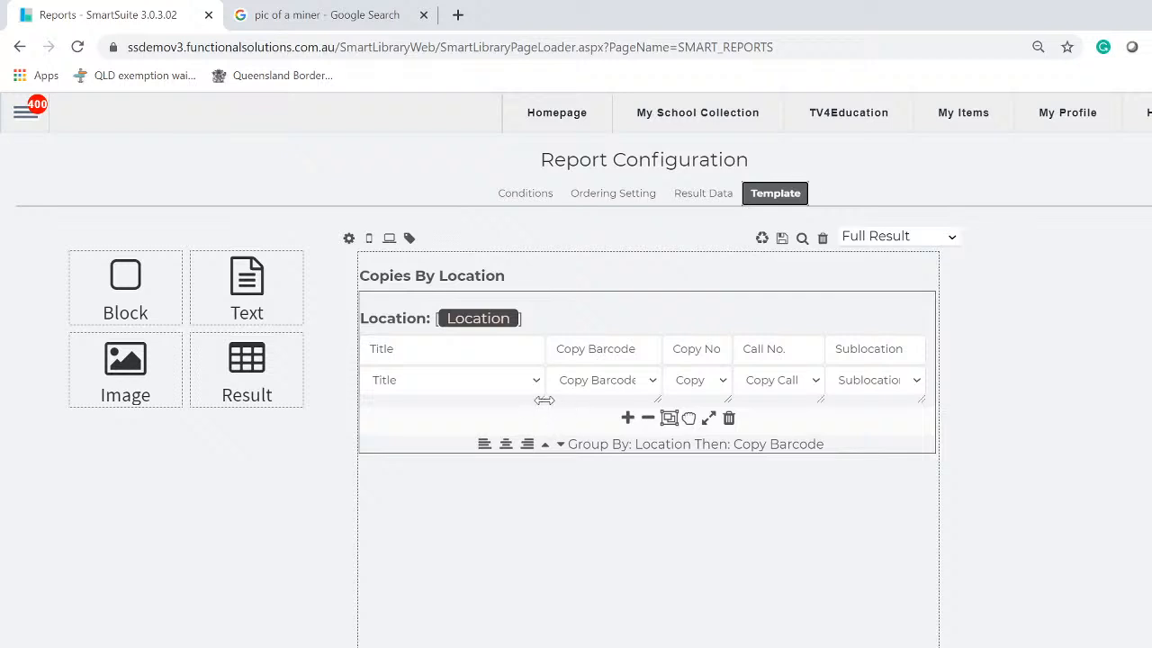
{"action": "left_click_drag", "start_coordinate": [535, 399], "coordinate": [506, 399]}
{"action": "left_click_drag", "start_coordinate": [618, 400], "coordinate": [595, 400]}
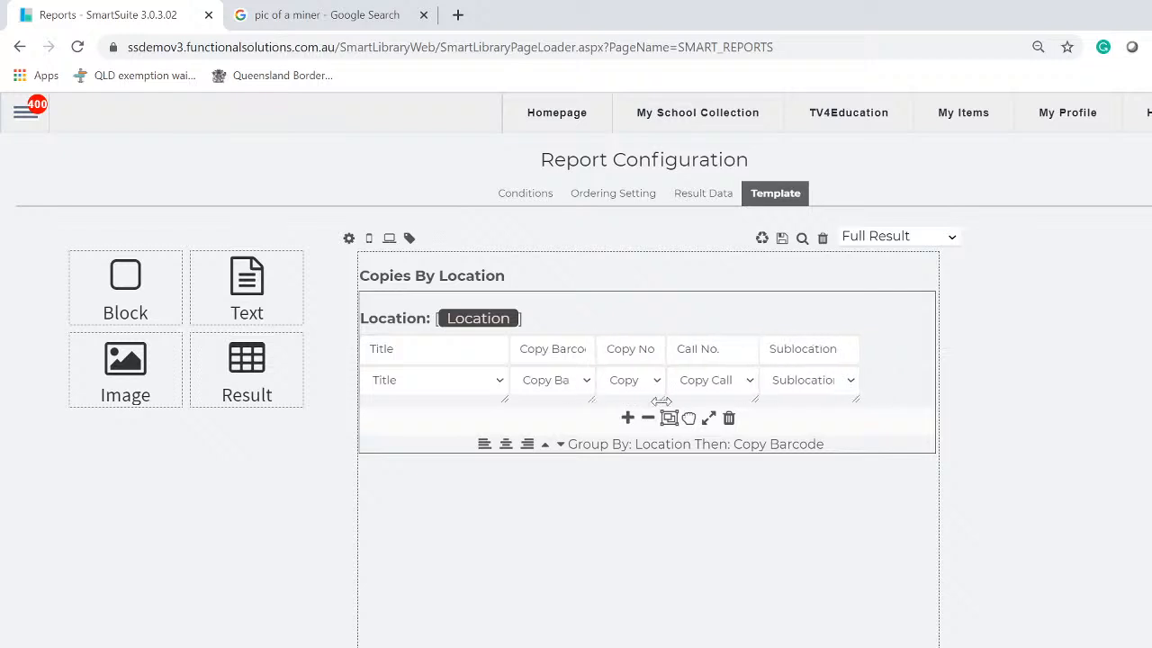
{"action": "left_click_drag", "start_coordinate": [665, 401], "coordinate": [647, 401]}
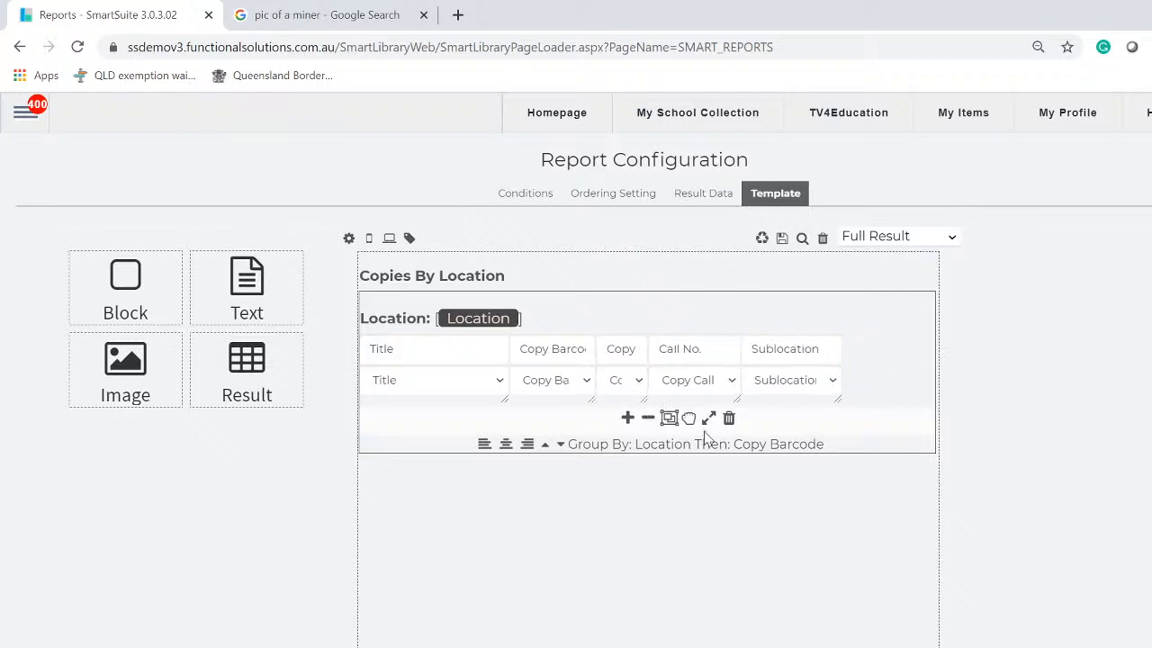
Add a last column after Sublocation showing Cost
{"action": "left_click", "coordinate": [627, 418]}
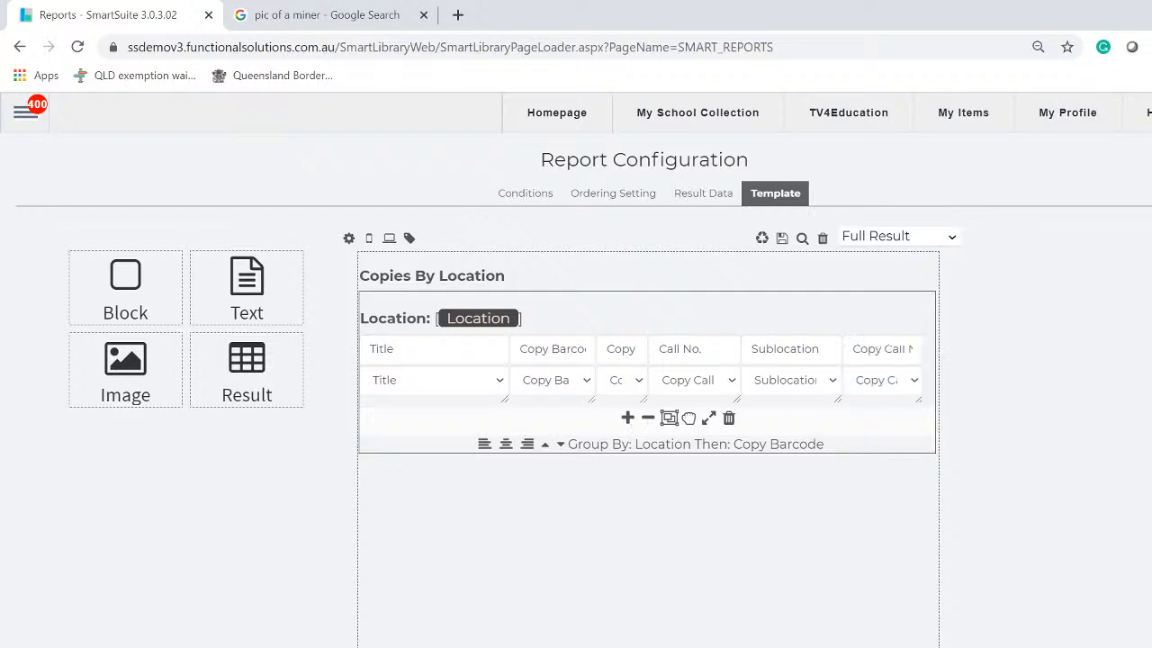
{"action": "left_click", "coordinate": [918, 385]}
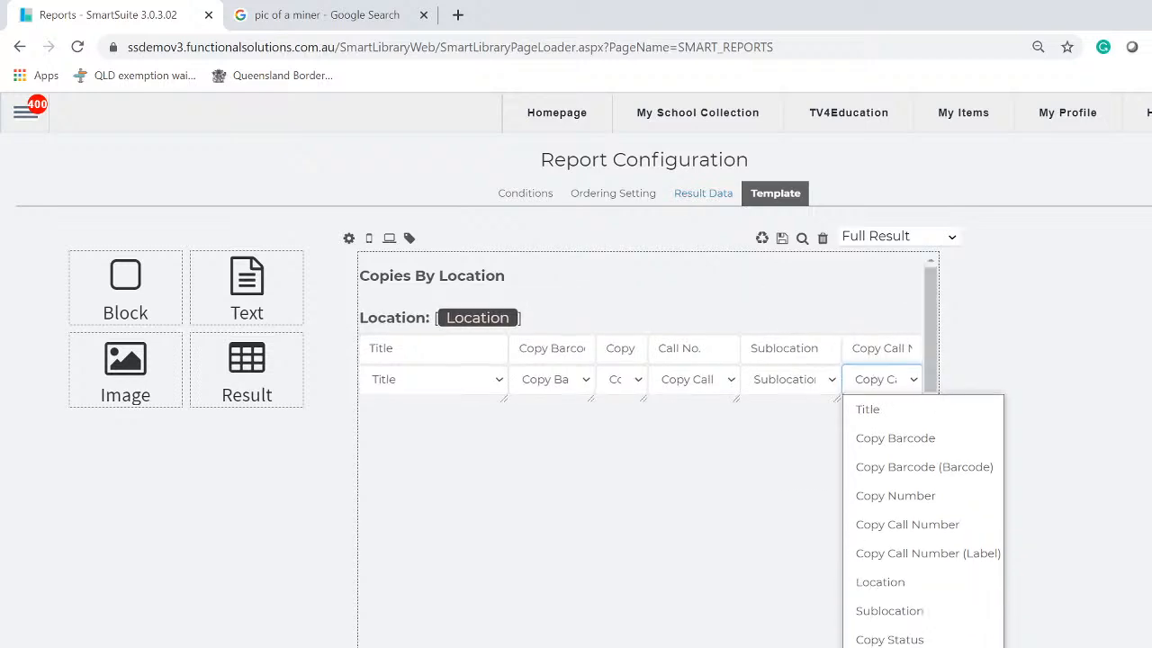
{"action": "left_click", "coordinate": [870, 646]}
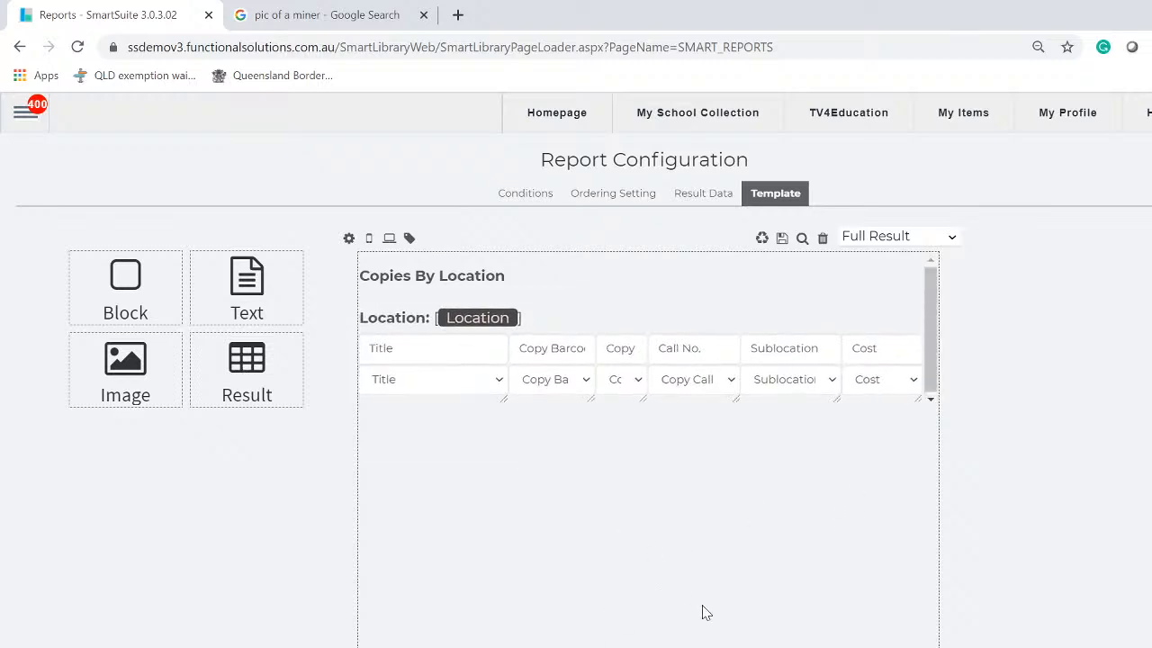
{"action": "scroll", "coordinate": [705, 609], "scroll_direction": "down", "scroll_amount": 5}
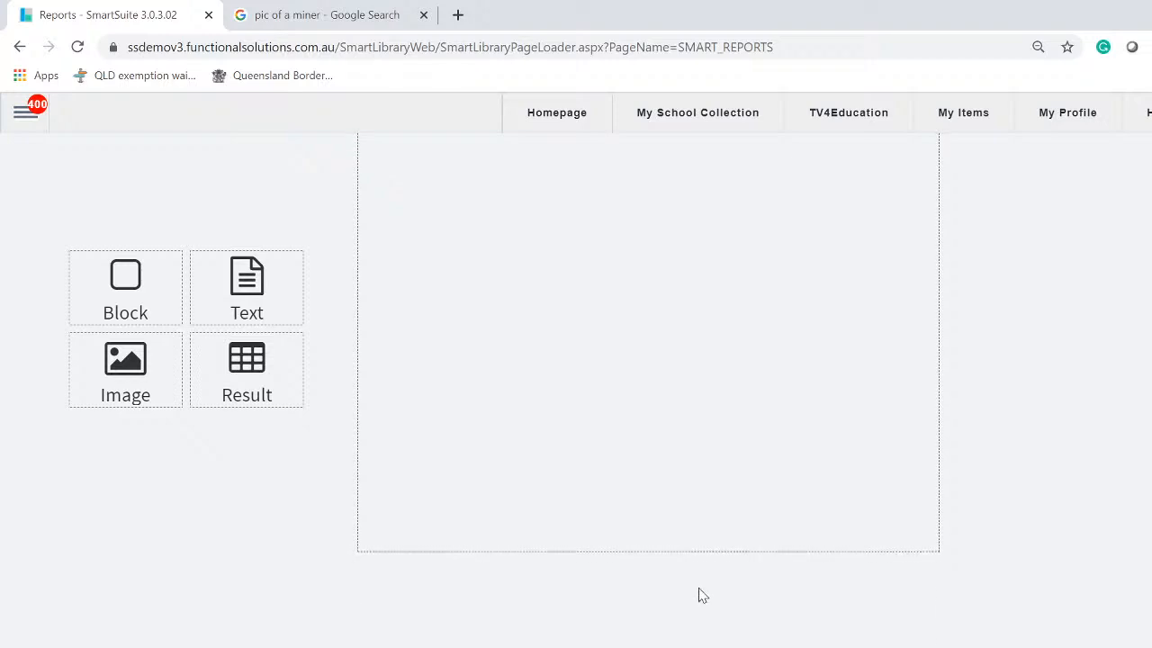
{"action": "scroll", "coordinate": [702, 596], "scroll_direction": "up", "scroll_amount": 5}
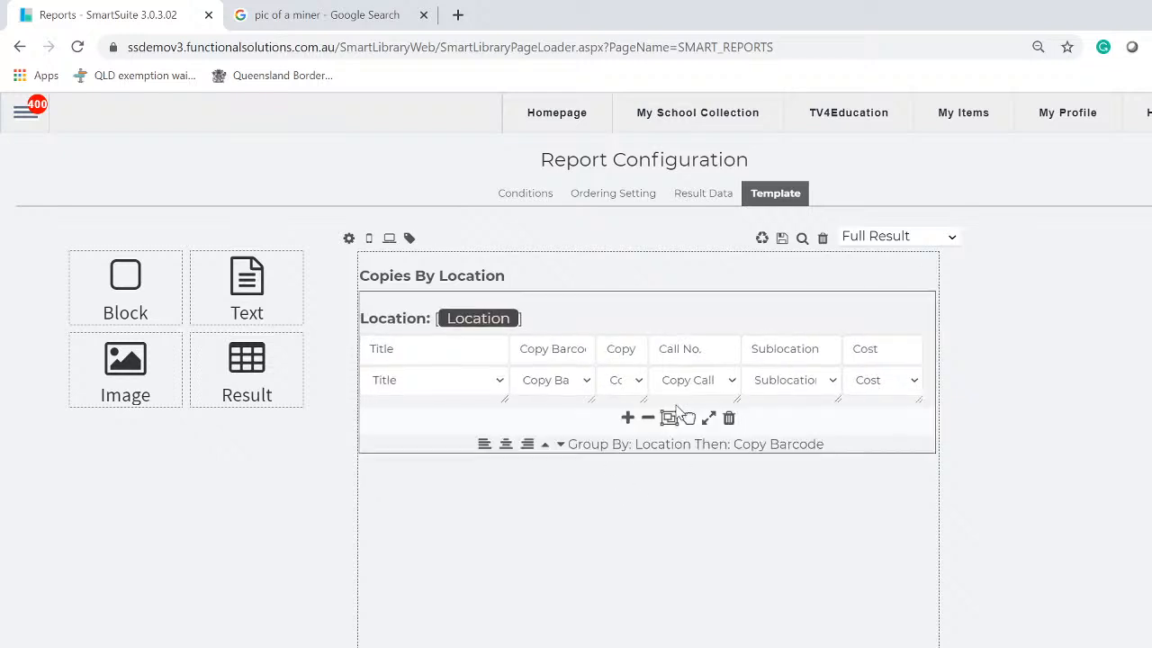
Save the report template with its resized table and Cost column
{"action": "mouse_move", "coordinate": [682, 411]}
{"action": "left_click", "coordinate": [782, 239]}
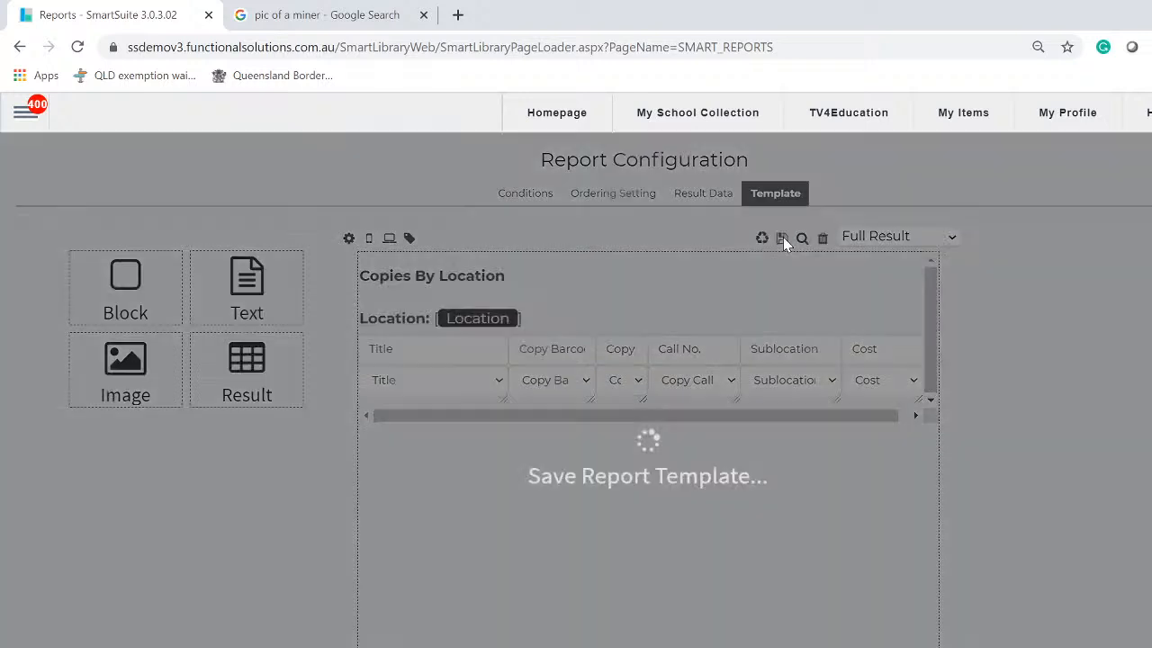
{"action": "mouse_move", "coordinate": [777, 424]}
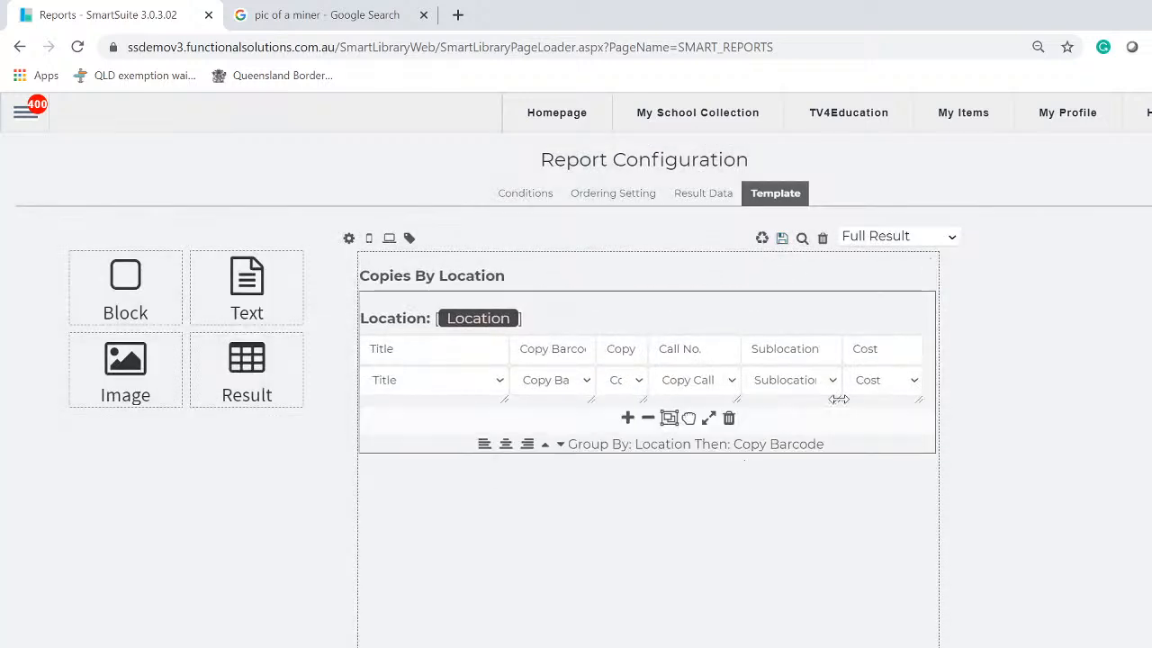
{"action": "scroll", "coordinate": [733, 527], "scroll_direction": "down", "scroll_amount": 5}
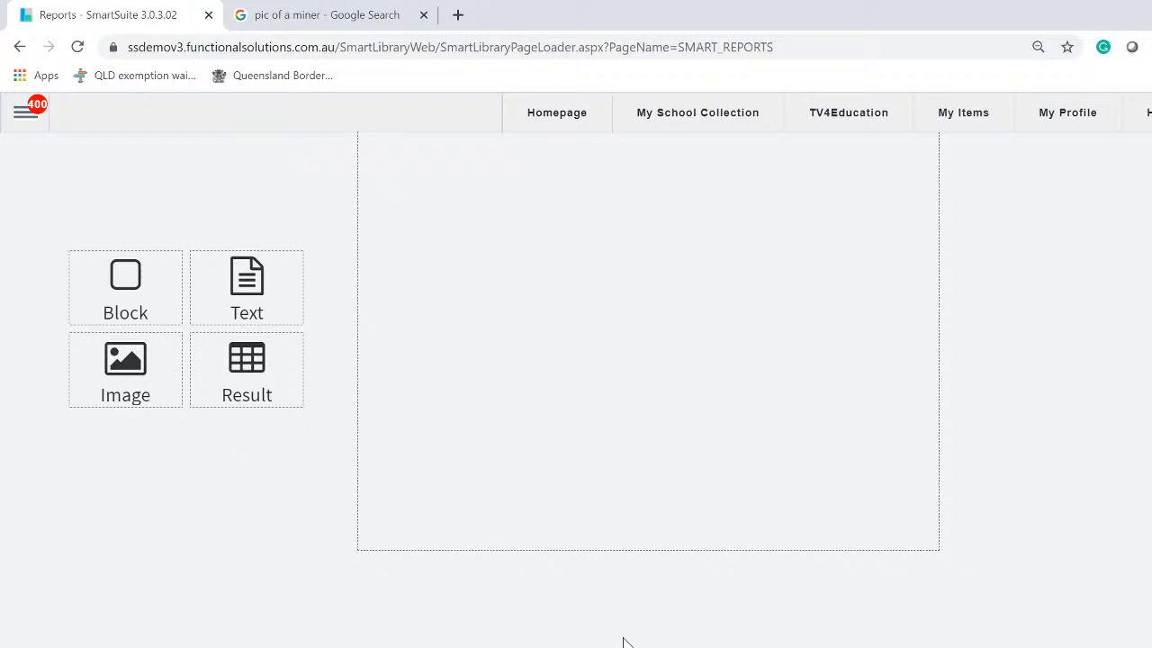
{"action": "scroll", "coordinate": [630, 640], "scroll_direction": "up", "scroll_amount": 2}
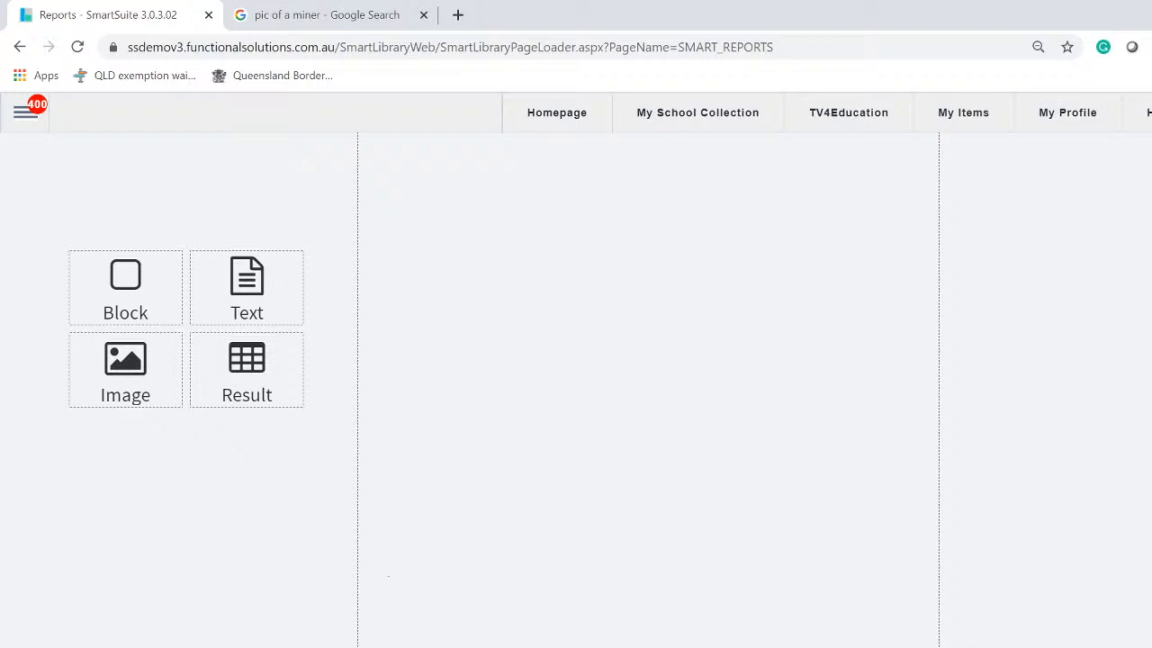
{"action": "scroll", "coordinate": [648, 387], "scroll_direction": "up", "scroll_amount": 3}
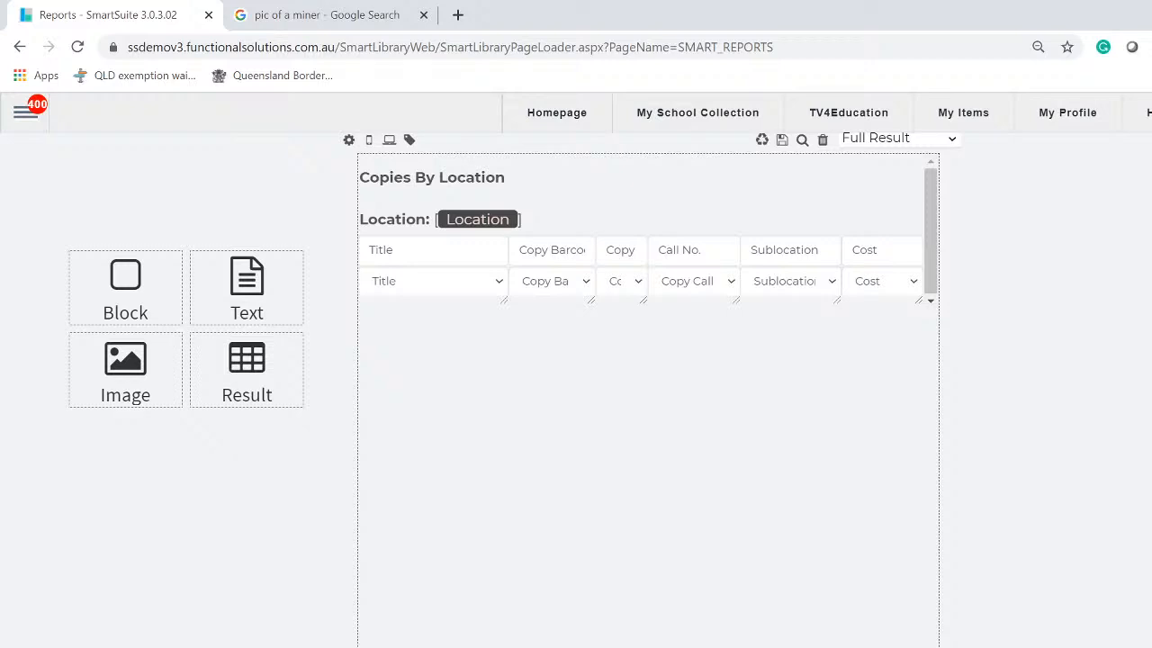
{"action": "scroll", "coordinate": [648, 387], "scroll_direction": "up", "scroll_amount": 1}
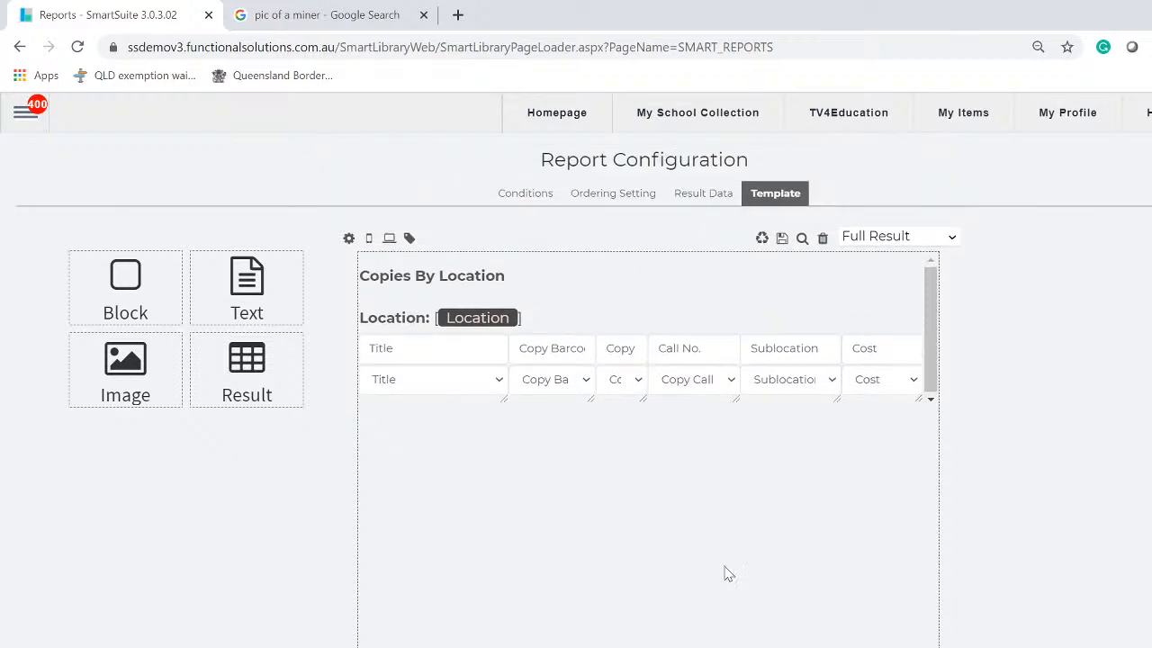
{"action": "left_click", "coordinate": [782, 240]}
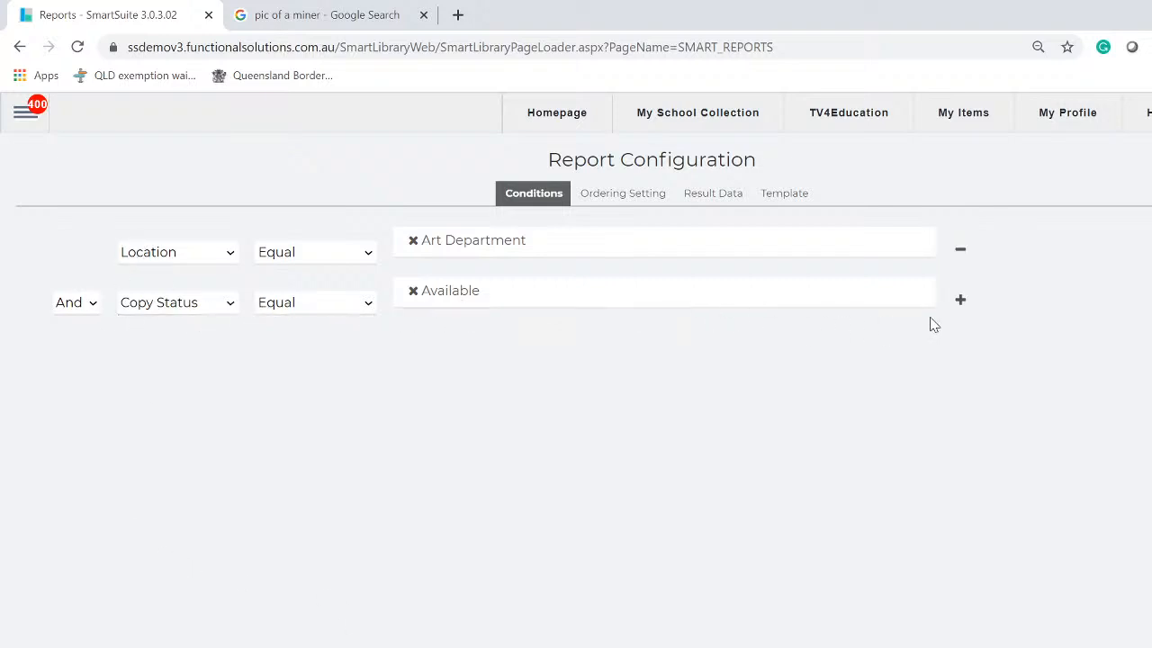
{"action": "left_click", "coordinate": [960, 303]}
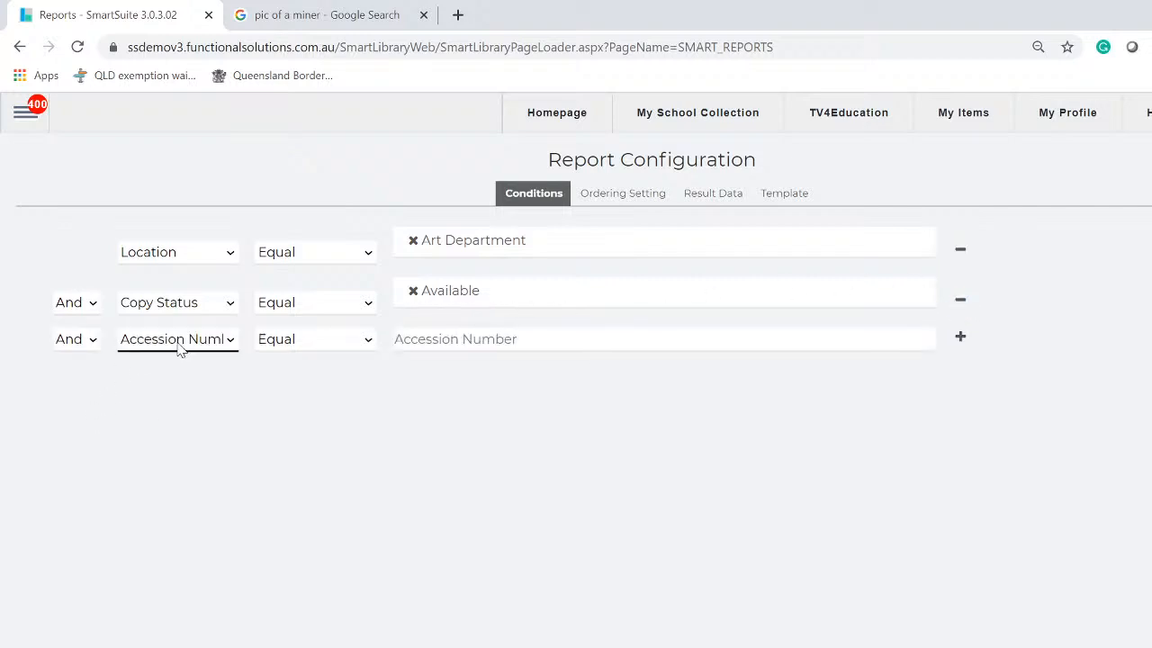
{"action": "left_click", "coordinate": [231, 339]}
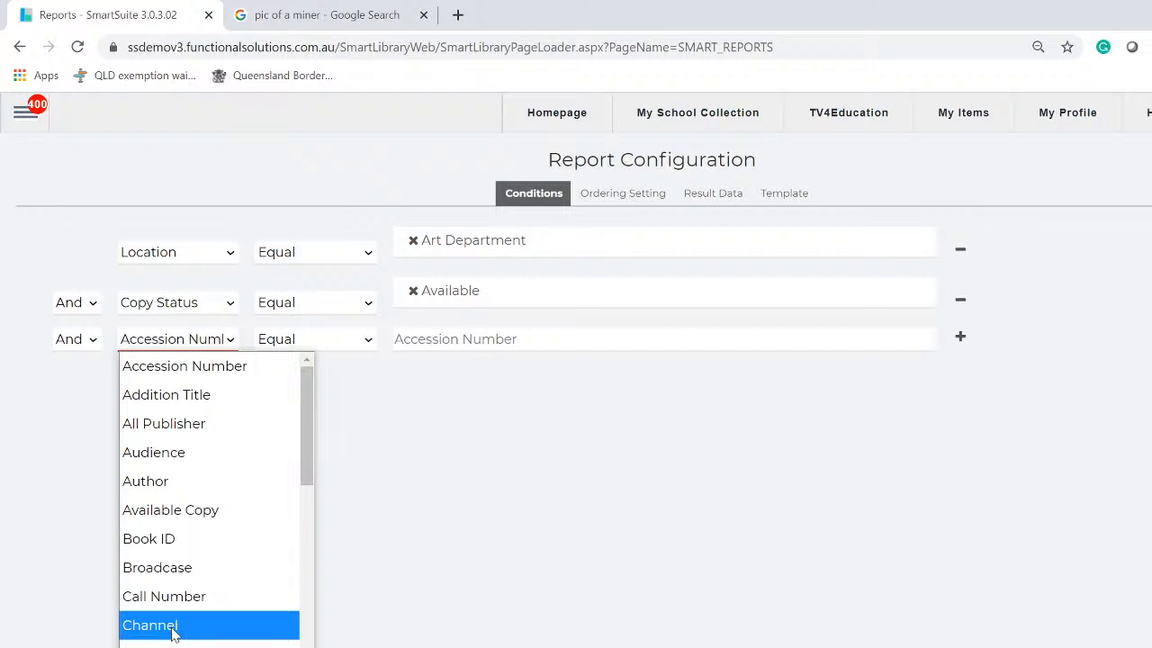
{"action": "scroll", "coordinate": [162, 522], "scroll_direction": "down", "scroll_amount": 4}
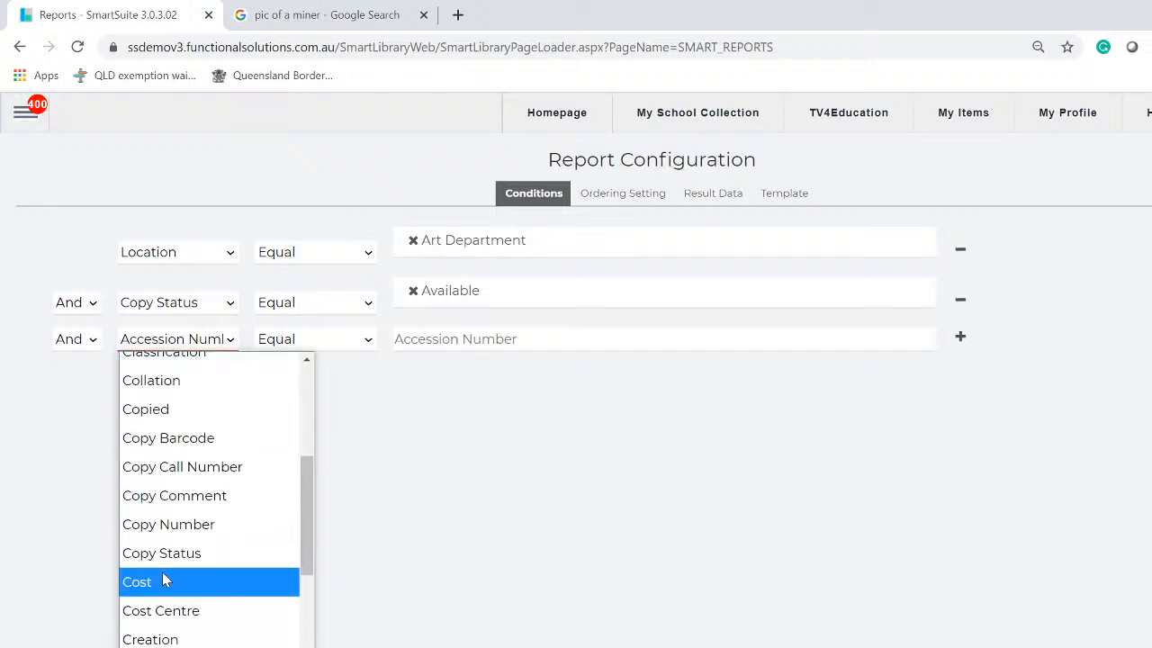
{"action": "left_click", "coordinate": [159, 582]}
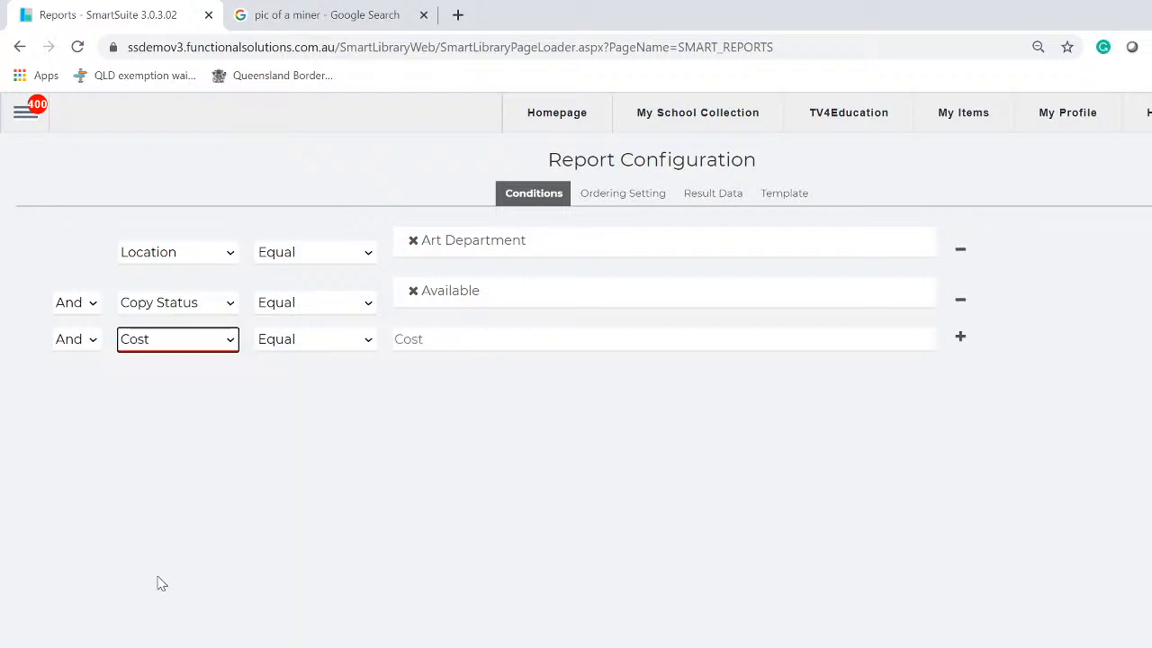
{"action": "left_click", "coordinate": [366, 343]}
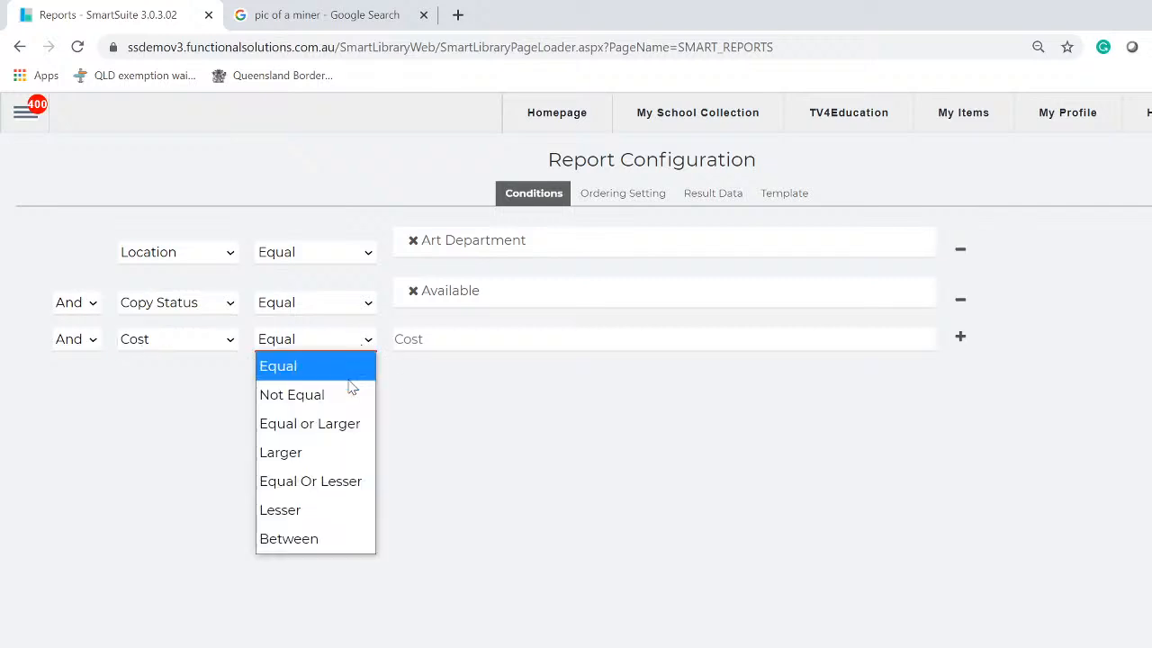
{"action": "left_click", "coordinate": [317, 452]}
{"action": "left_click", "coordinate": [427, 339]}
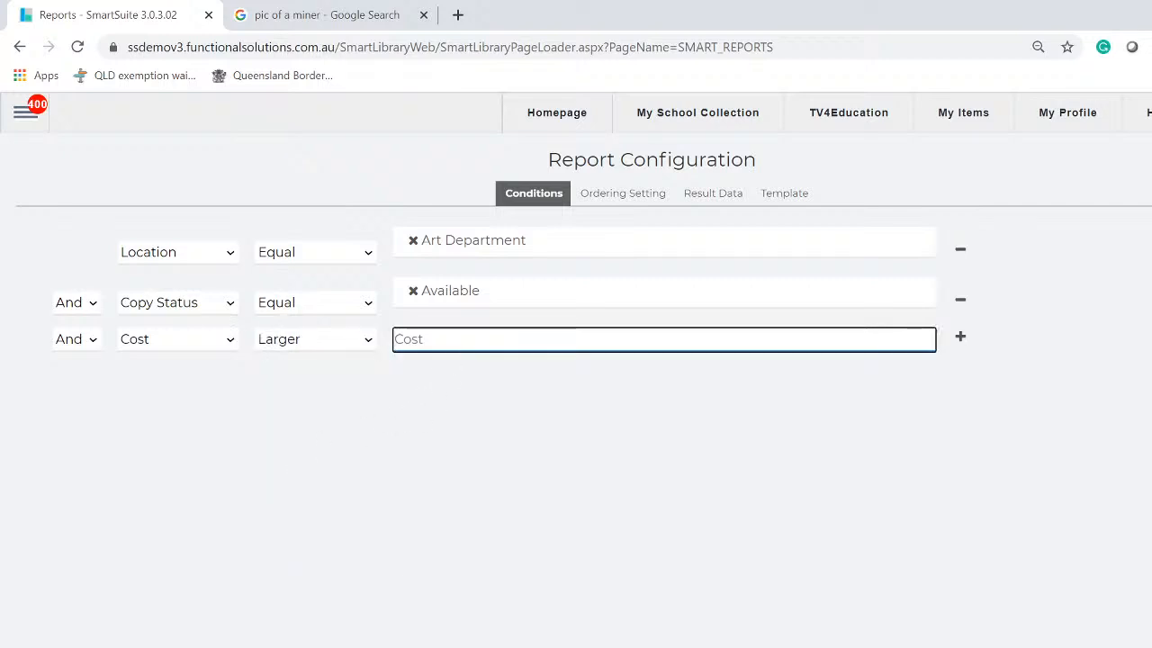
{"action": "type", "text": "99"}
{"action": "key", "text": "Tab"}
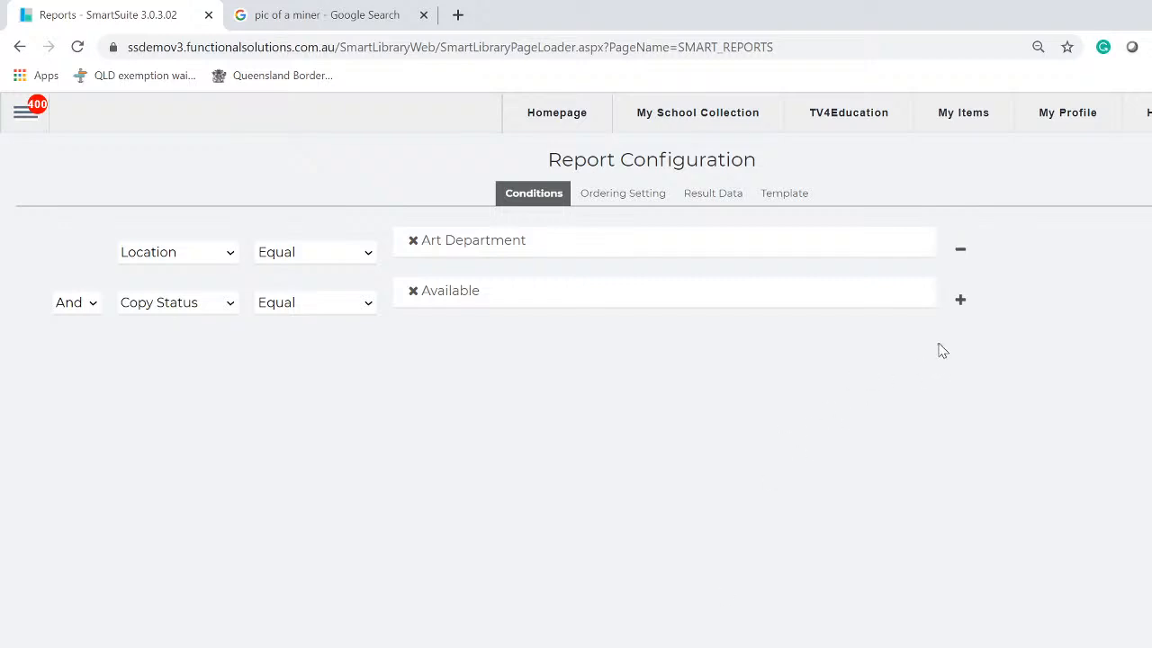
Add a third condition row: Cost, Larger, 99
{"action": "left_click", "coordinate": [960, 300]}
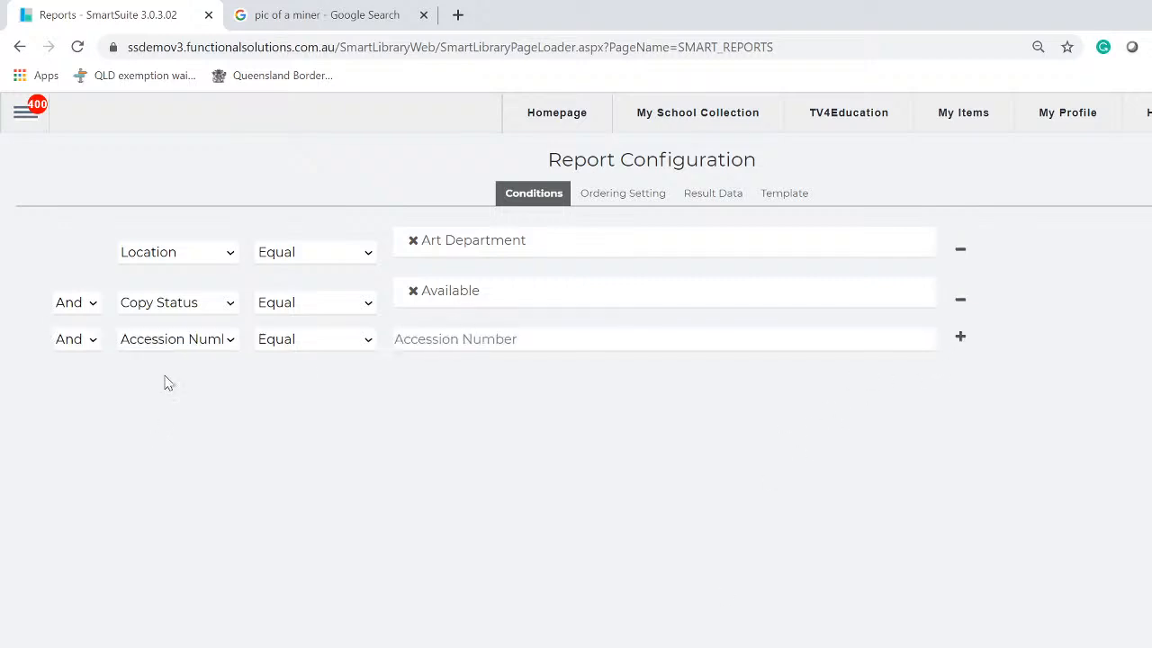
{"action": "left_click", "coordinate": [229, 341]}
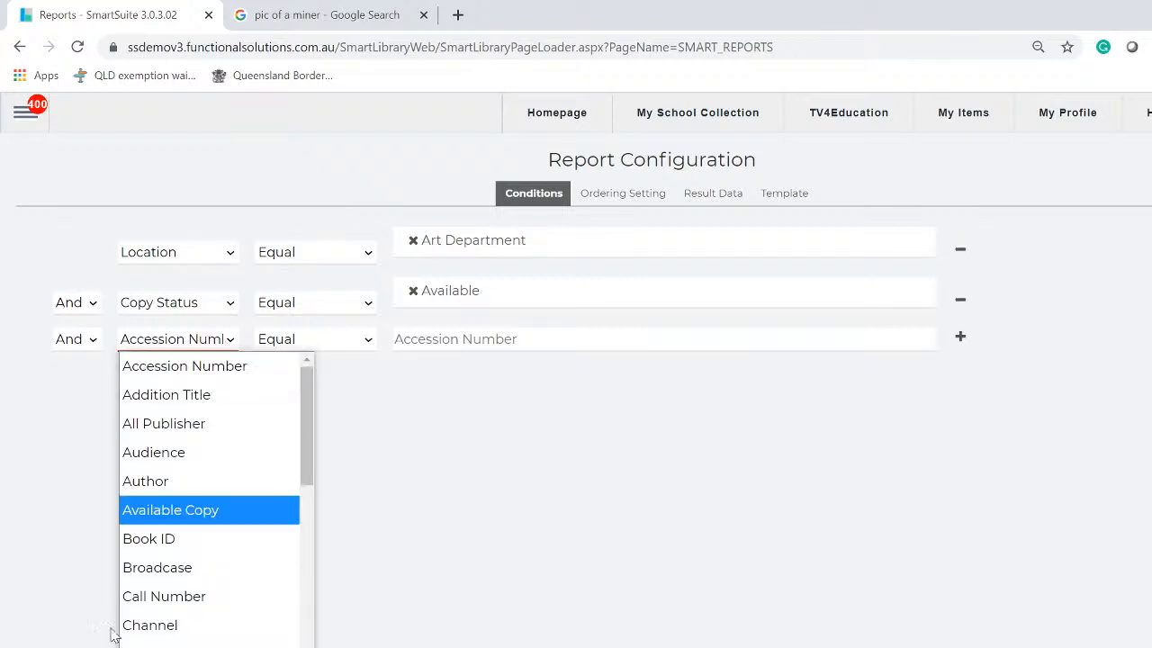
{"action": "scroll", "coordinate": [180, 558], "scroll_direction": "down", "scroll_amount": 3}
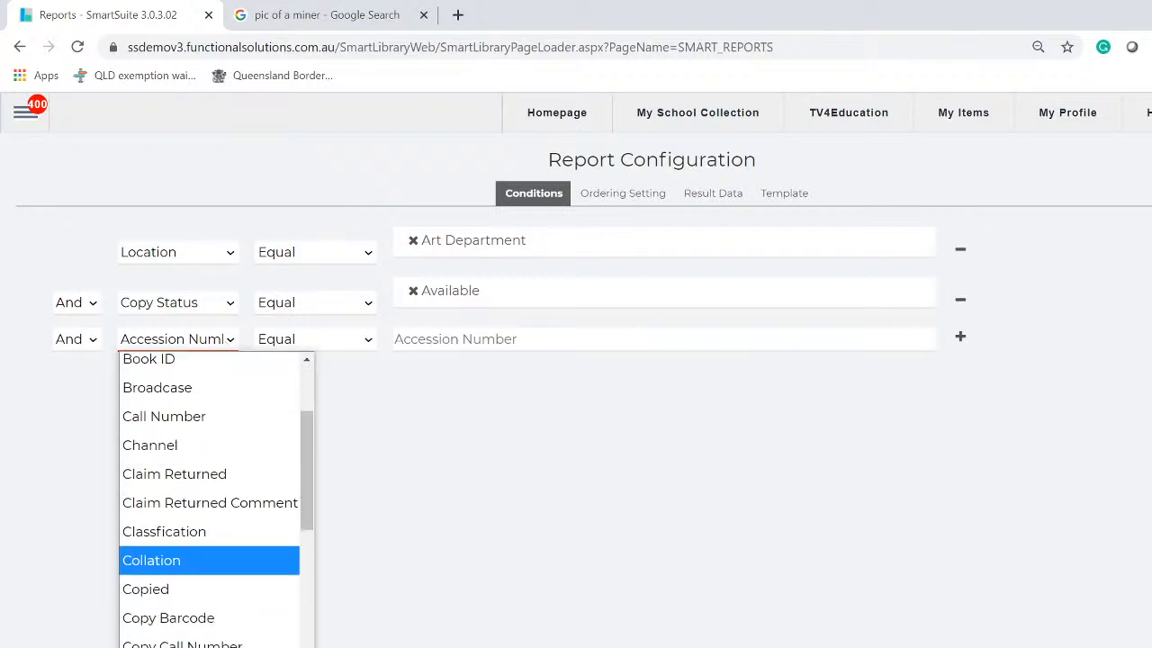
{"action": "type", "text": "cost"}
{"action": "key", "text": "Return"}
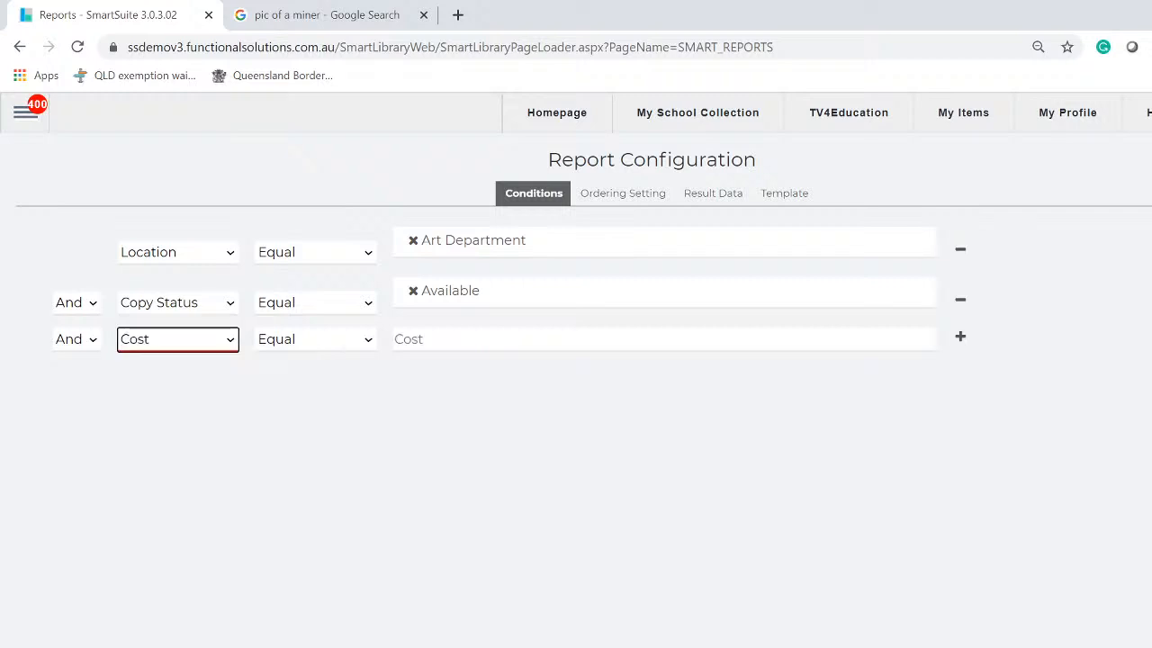
{"action": "left_click", "coordinate": [354, 344]}
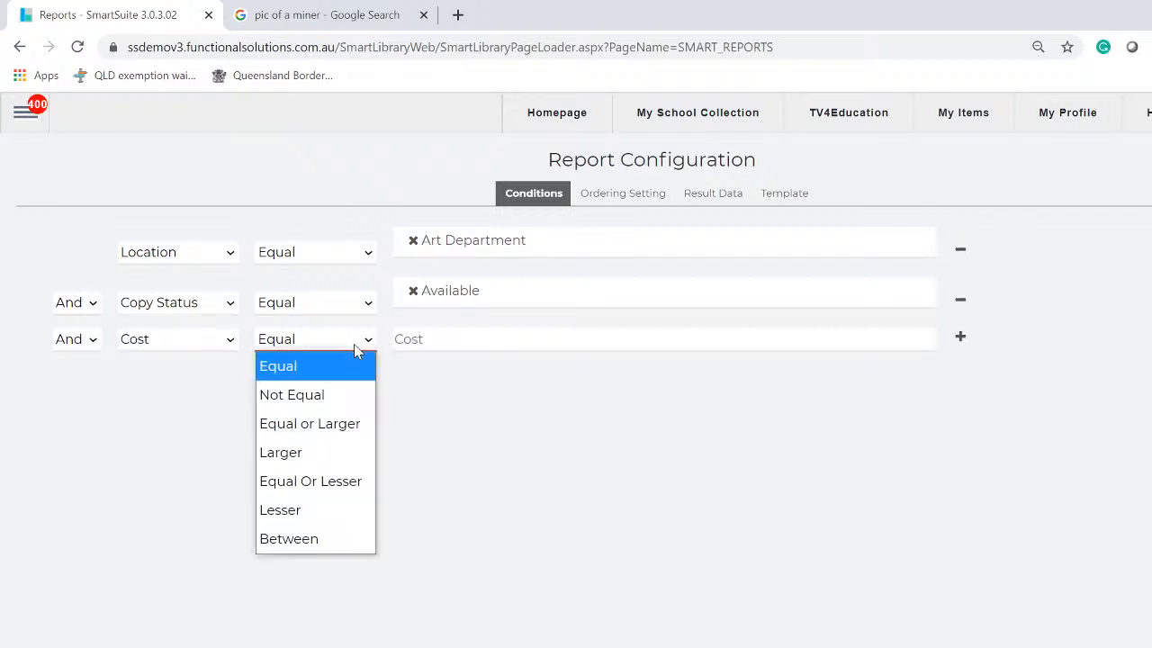
{"action": "left_click", "coordinate": [288, 450]}
{"action": "key", "text": "Tab"}
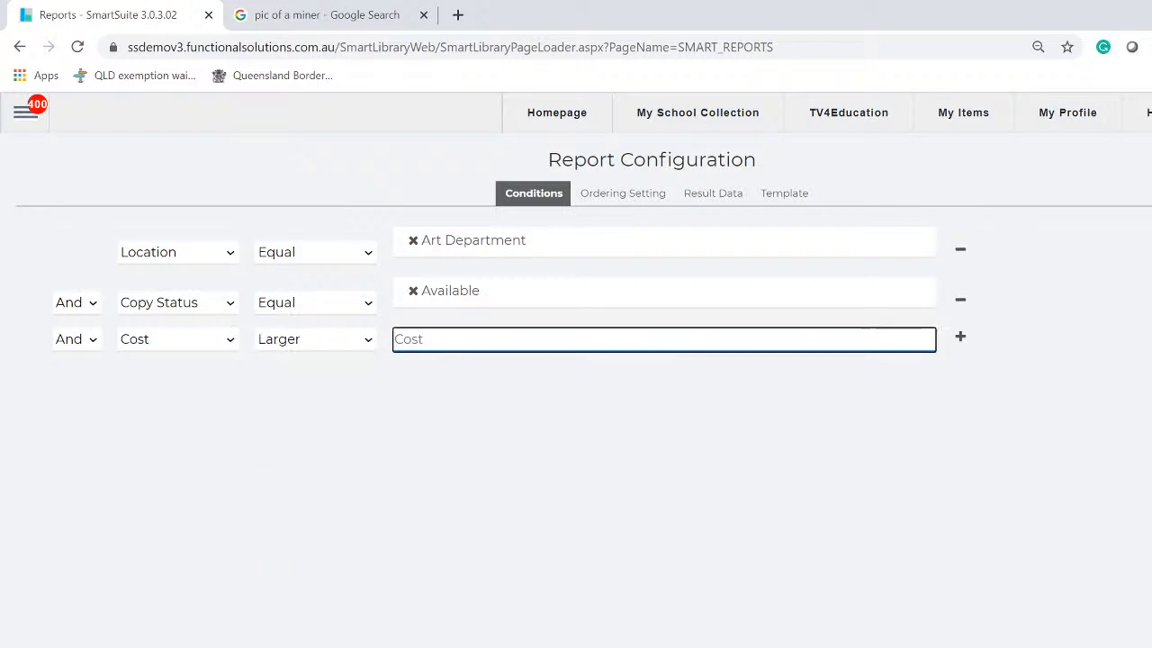
{"action": "type", "text": "99"}
{"action": "left_click", "coordinate": [550, 418]}
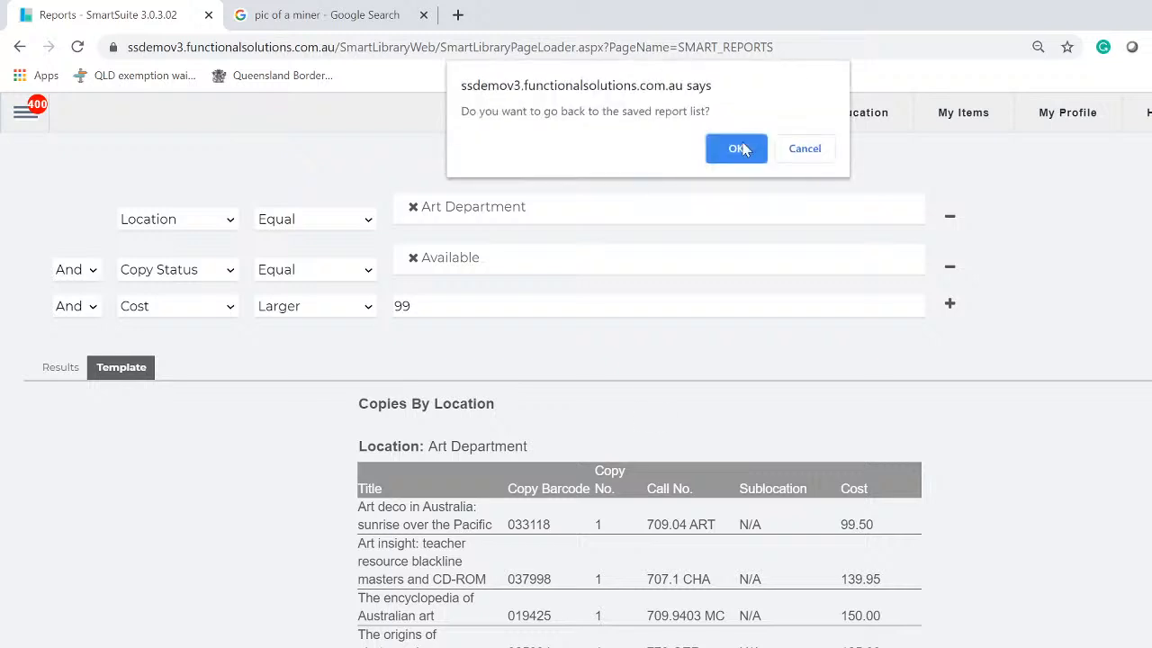
Leave the report and open Reports > Reports, listing FSI's CATALOGUE reports
{"action": "left_click", "coordinate": [741, 151]}
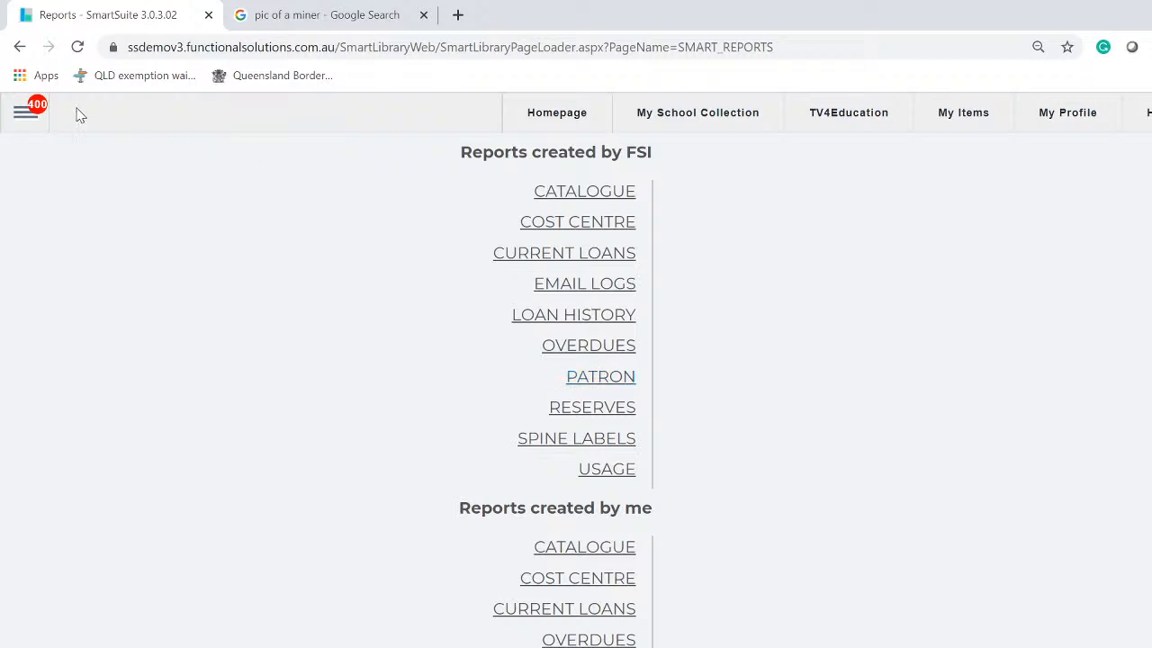
{"action": "left_click", "coordinate": [24, 123]}
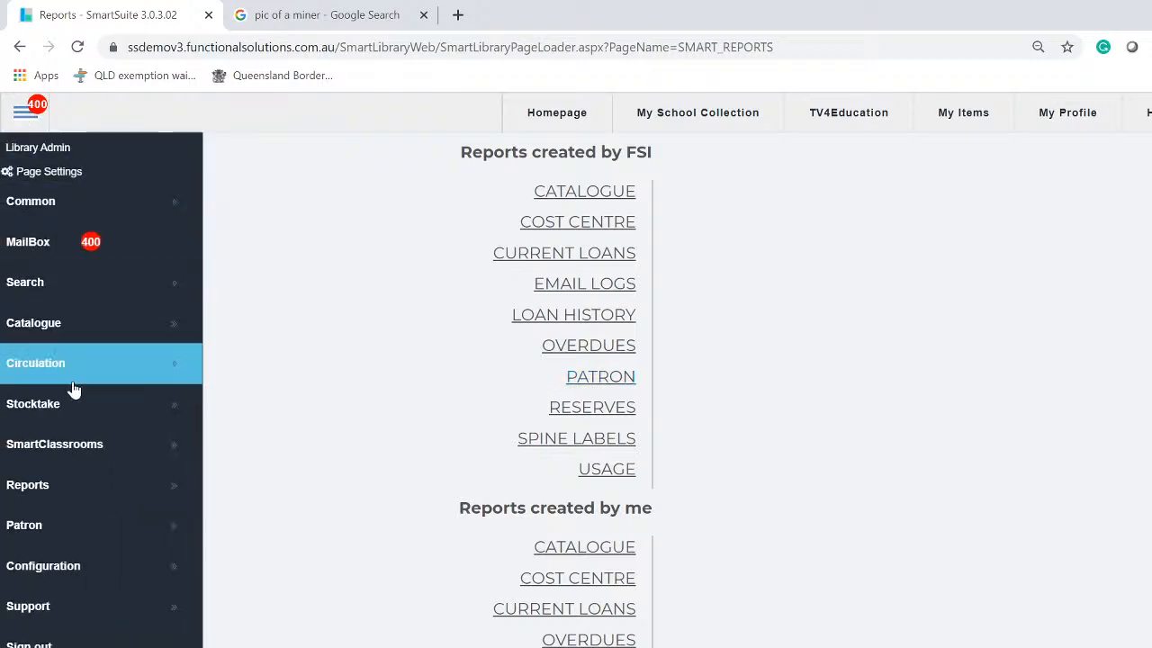
{"action": "left_click", "coordinate": [97, 493]}
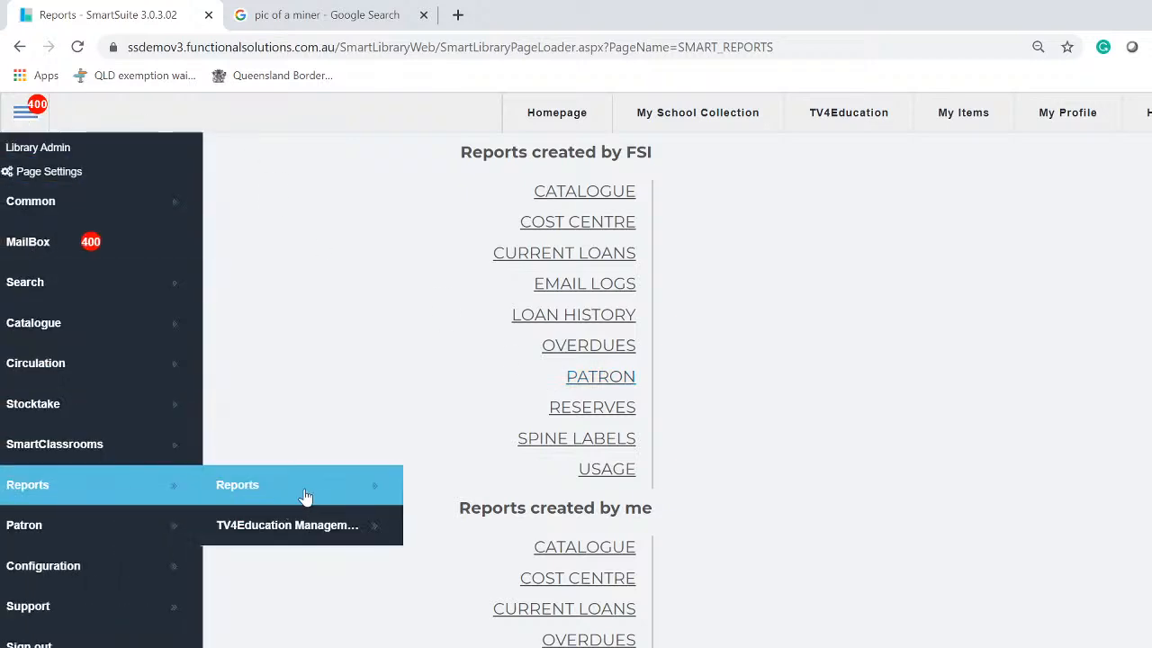
{"action": "left_click", "coordinate": [578, 221]}
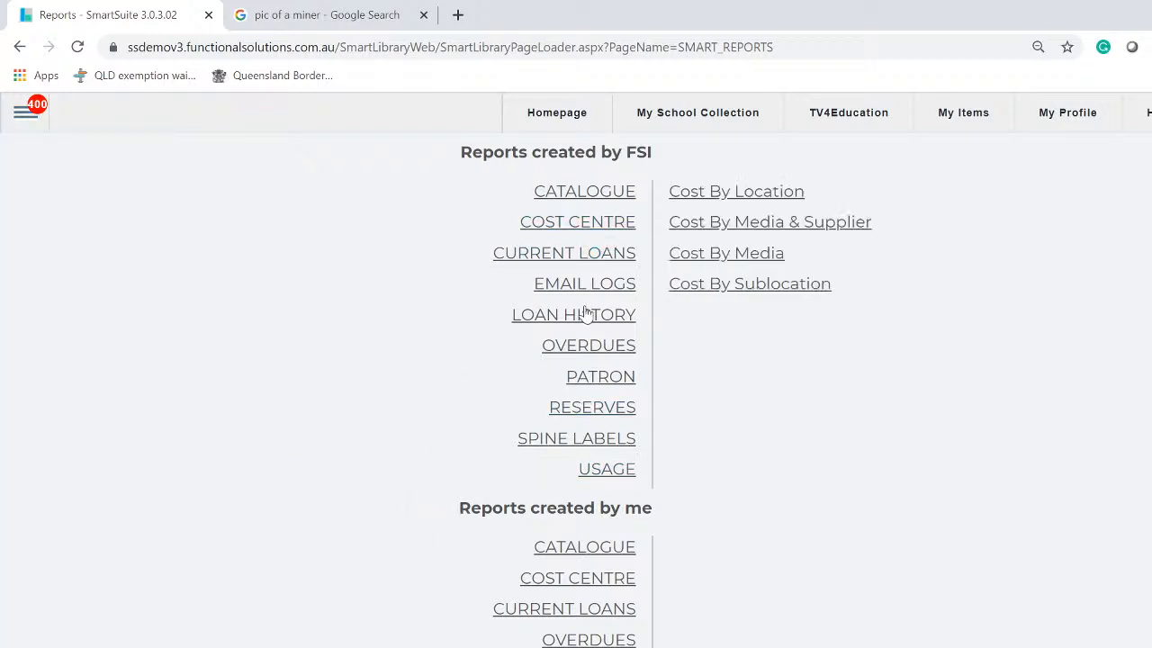
{"action": "left_click", "coordinate": [583, 193]}
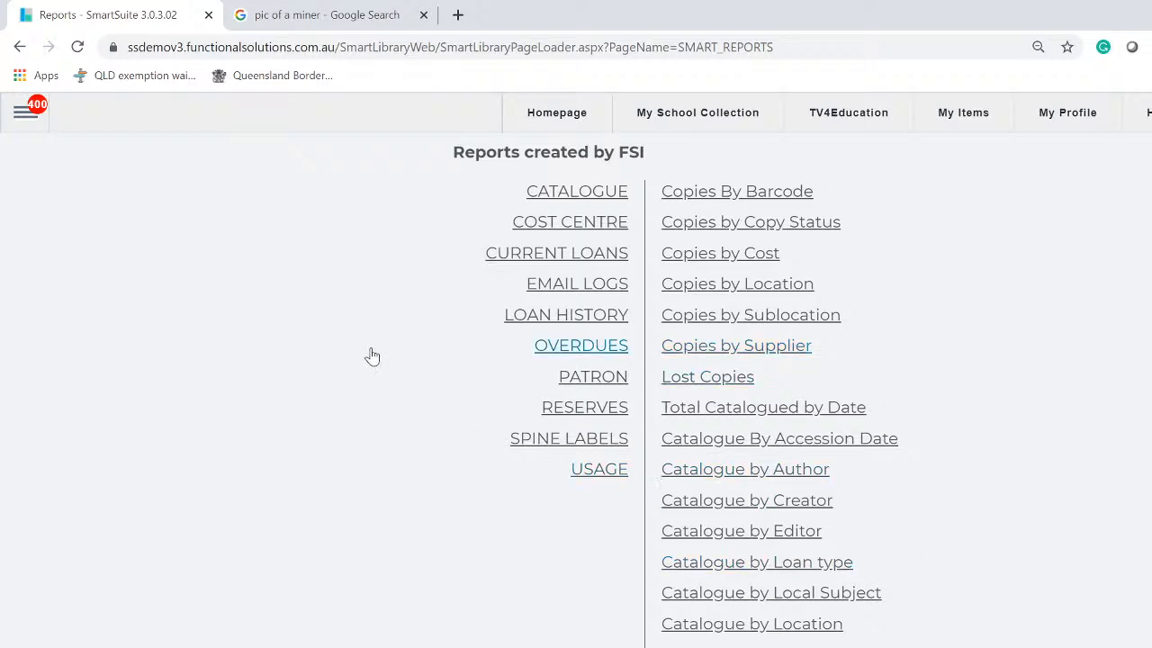
{"action": "scroll", "coordinate": [329, 352], "scroll_direction": "down", "scroll_amount": 5}
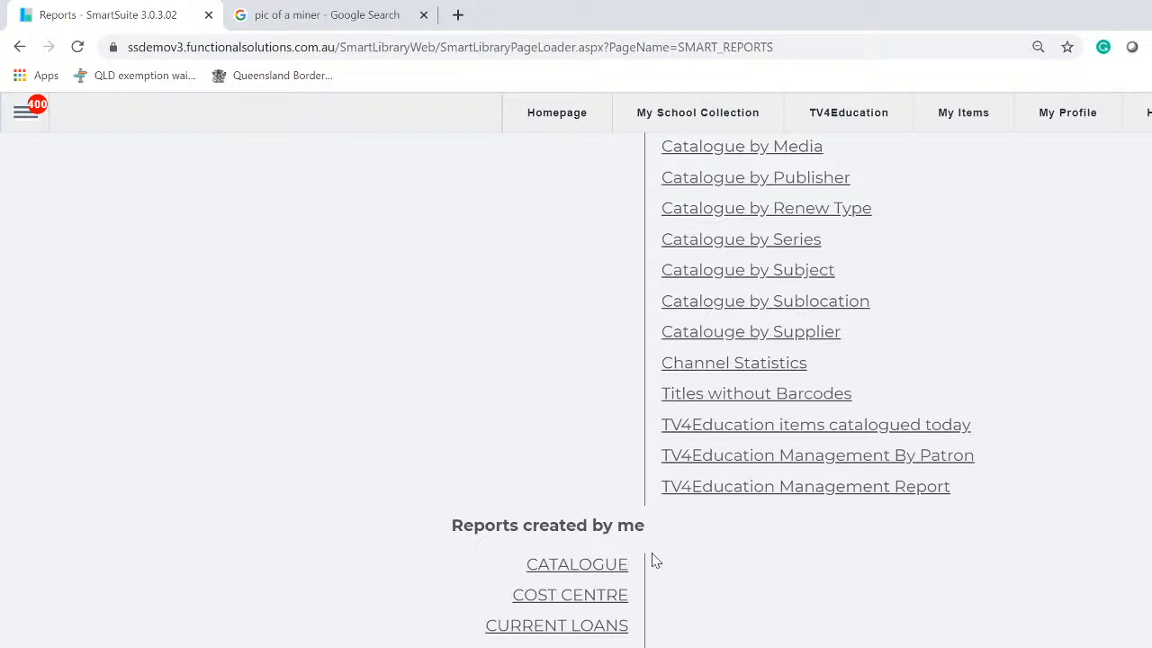